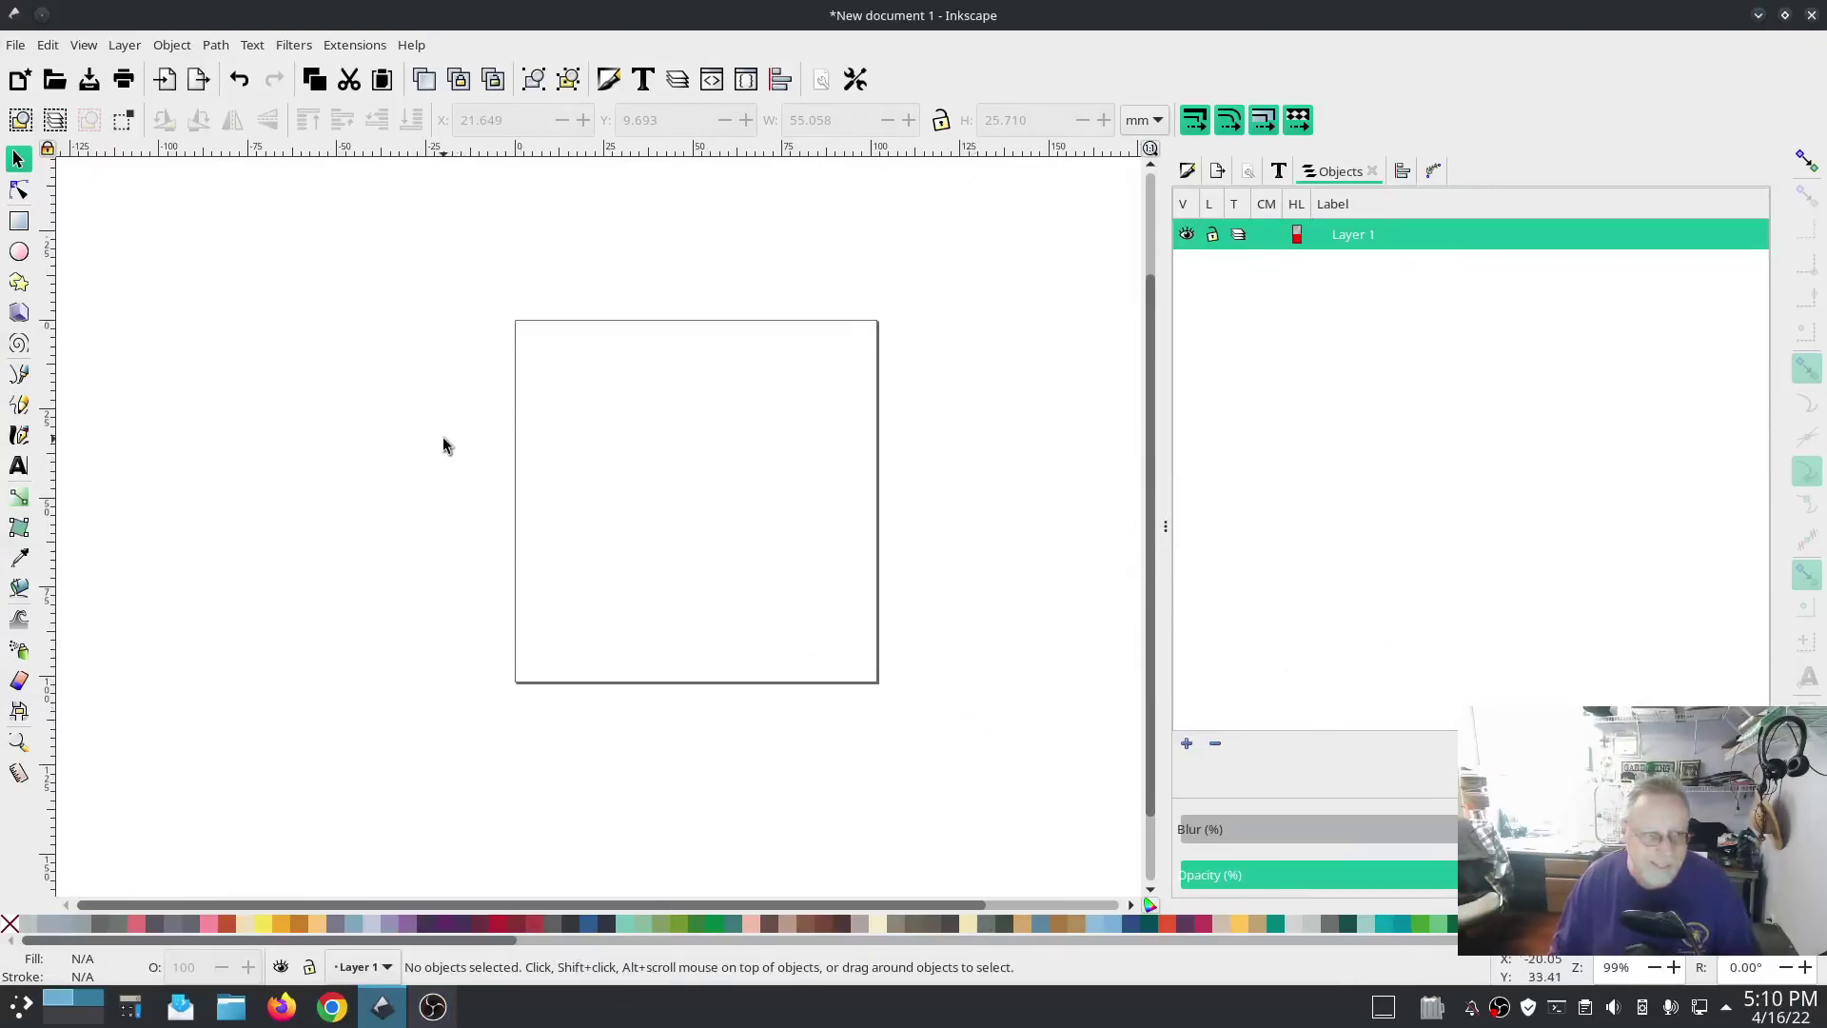
Draw a blue rectangle near the page's upper left.
{"action": "left_click", "coordinate": [19, 221]}
{"action": "left_click_drag", "start_coordinate": [541, 365], "coordinate": [625, 418]}
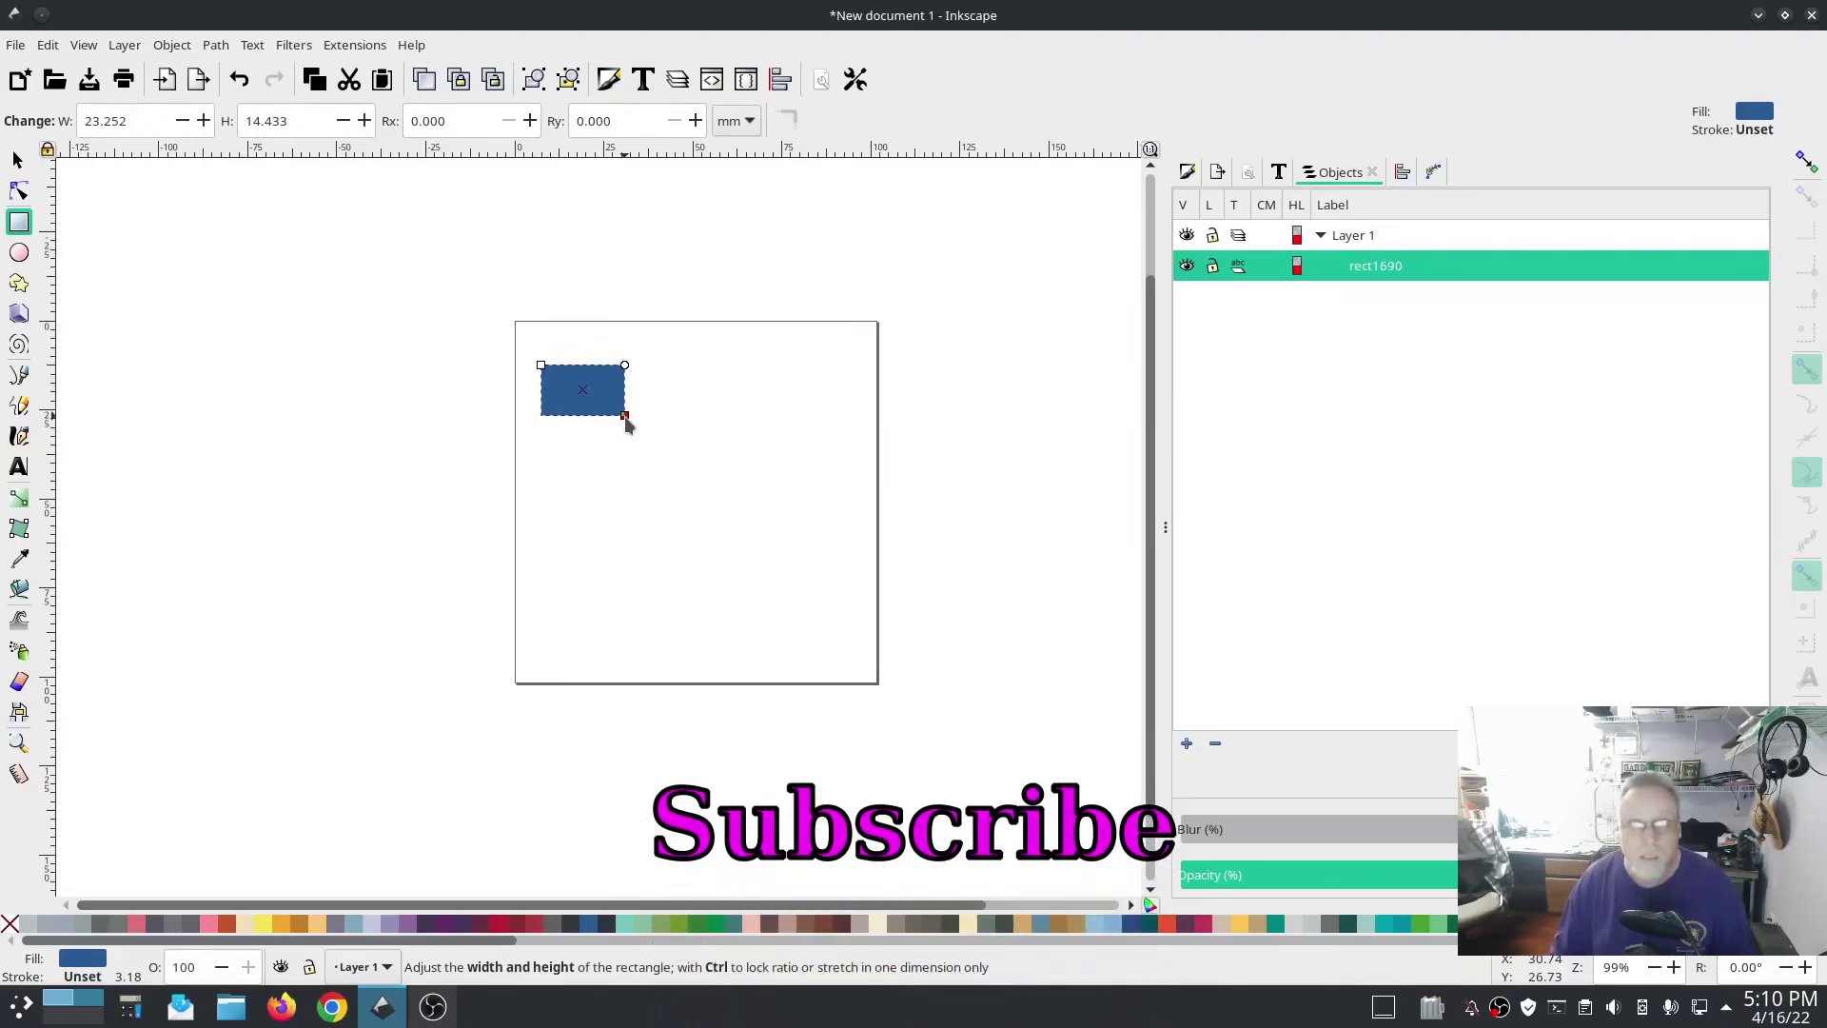
{"action": "left_click", "coordinate": [17, 160]}
Duplicate the rectangle, place the copy edge to edge on its right, and colour it grey-green.
{"action": "key", "text": "ctrl+d"}
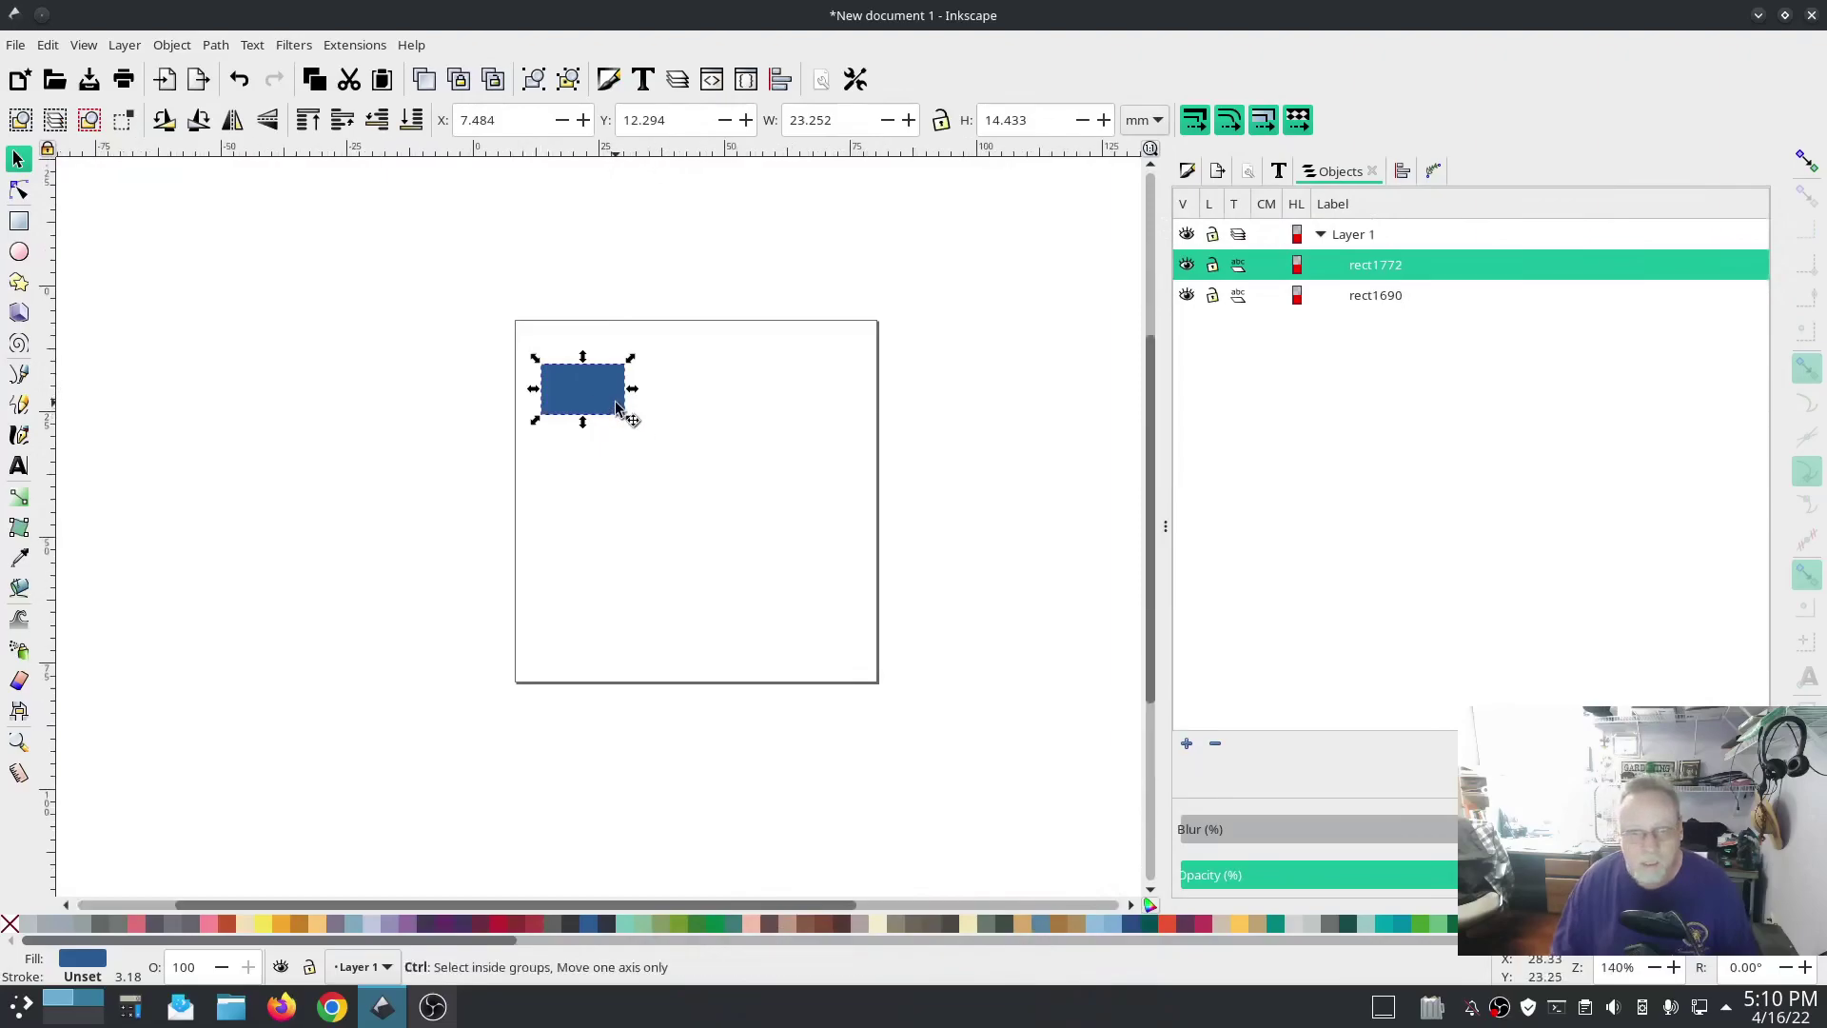
{"action": "scroll", "coordinate": [595, 388], "scroll_direction": "up", "scroll_amount": 3, "text": "ctrl"}
{"action": "left_click_drag", "start_coordinate": [609, 400], "coordinate": [743, 367]}
{"action": "left_click", "coordinate": [1808, 159]}
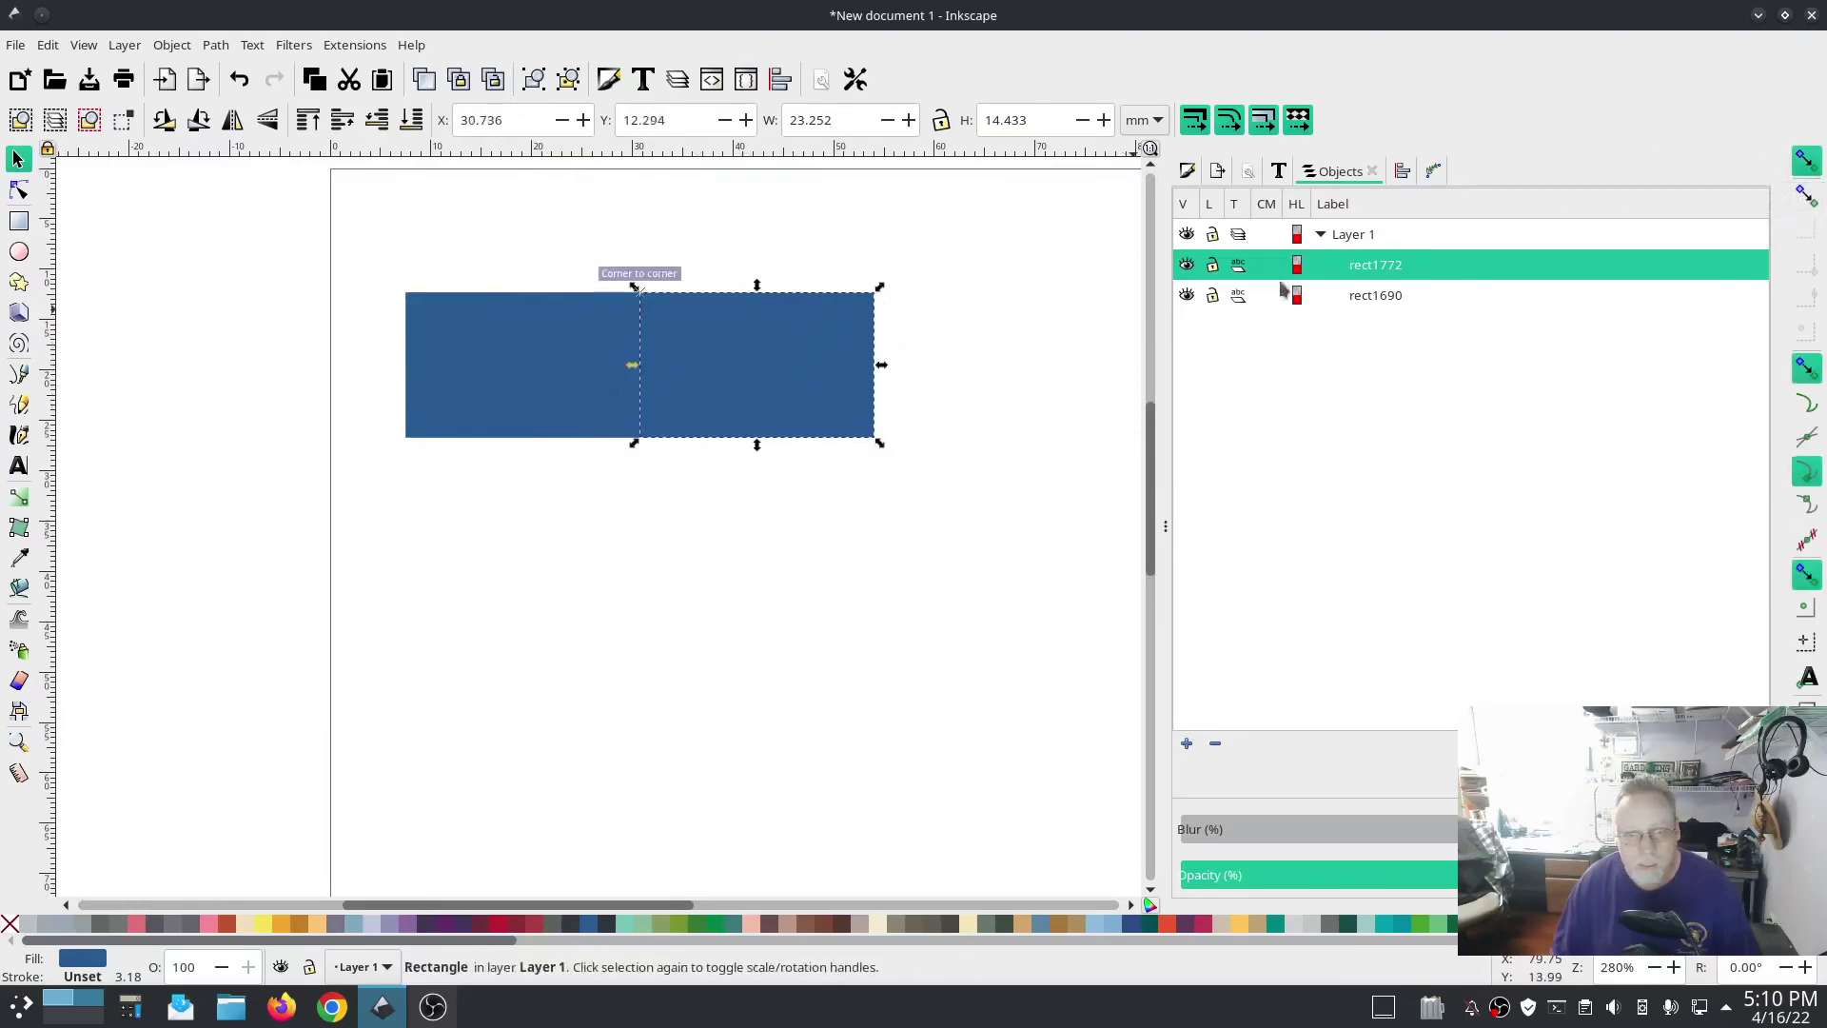
{"action": "left_click", "coordinate": [1807, 162]}
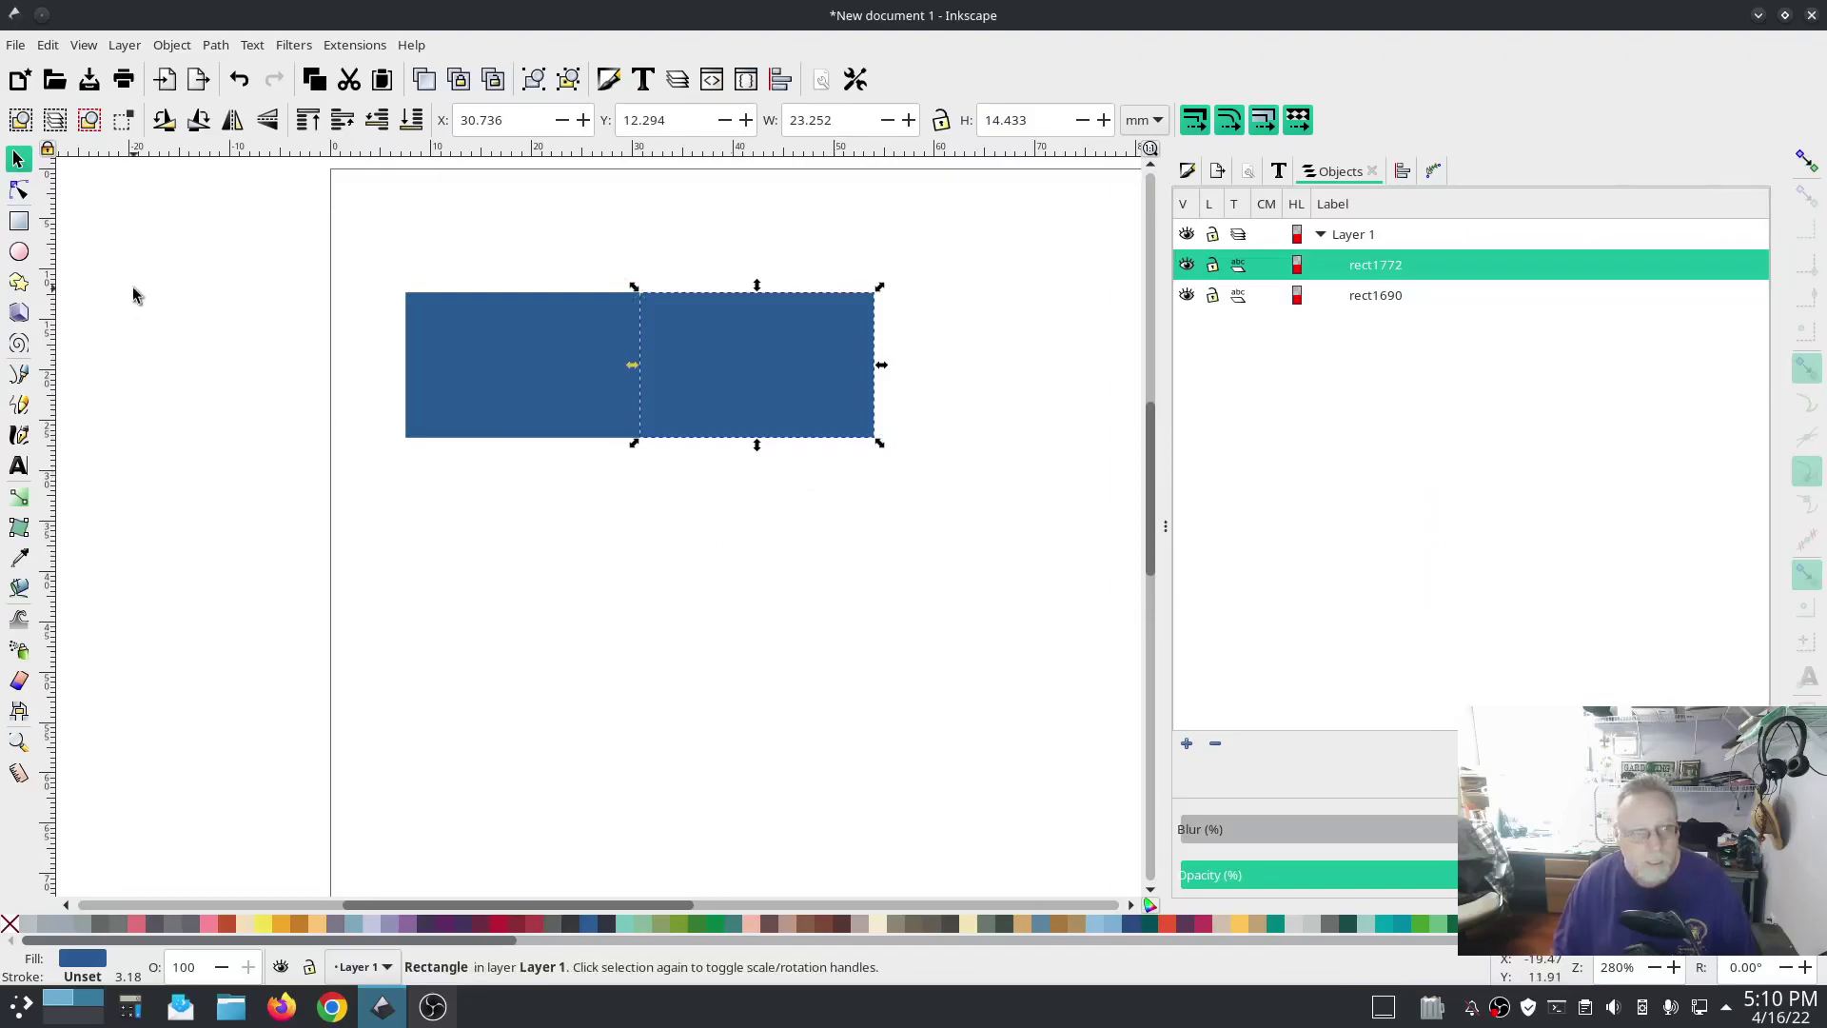
{"action": "left_click", "coordinate": [985, 923]}
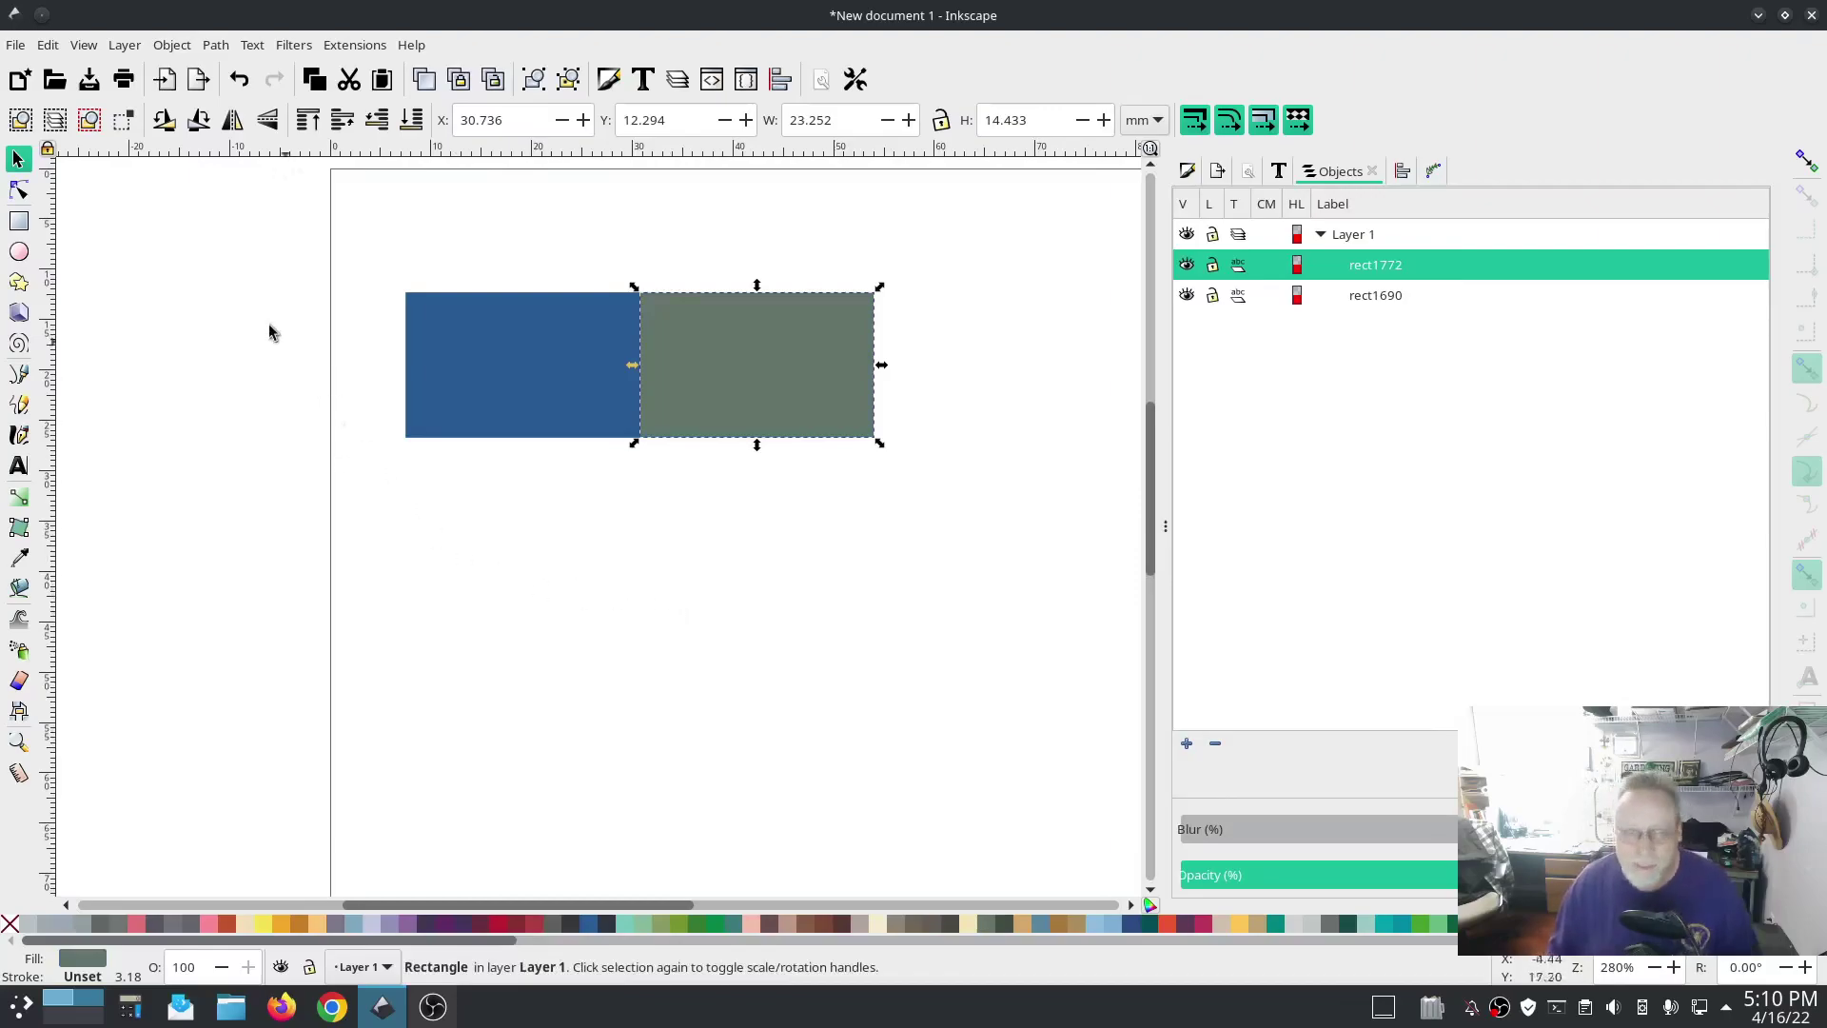
{"action": "left_click", "coordinate": [211, 270]}
Draw a light pink ellipse over the rectangles' seam and enlarge it to about 6.6 × 10.5 mm.
{"action": "left_click", "coordinate": [19, 252]}
{"action": "left_click_drag", "start_coordinate": [620, 319], "coordinate": [663, 399]}
{"action": "left_click", "coordinate": [751, 924]}
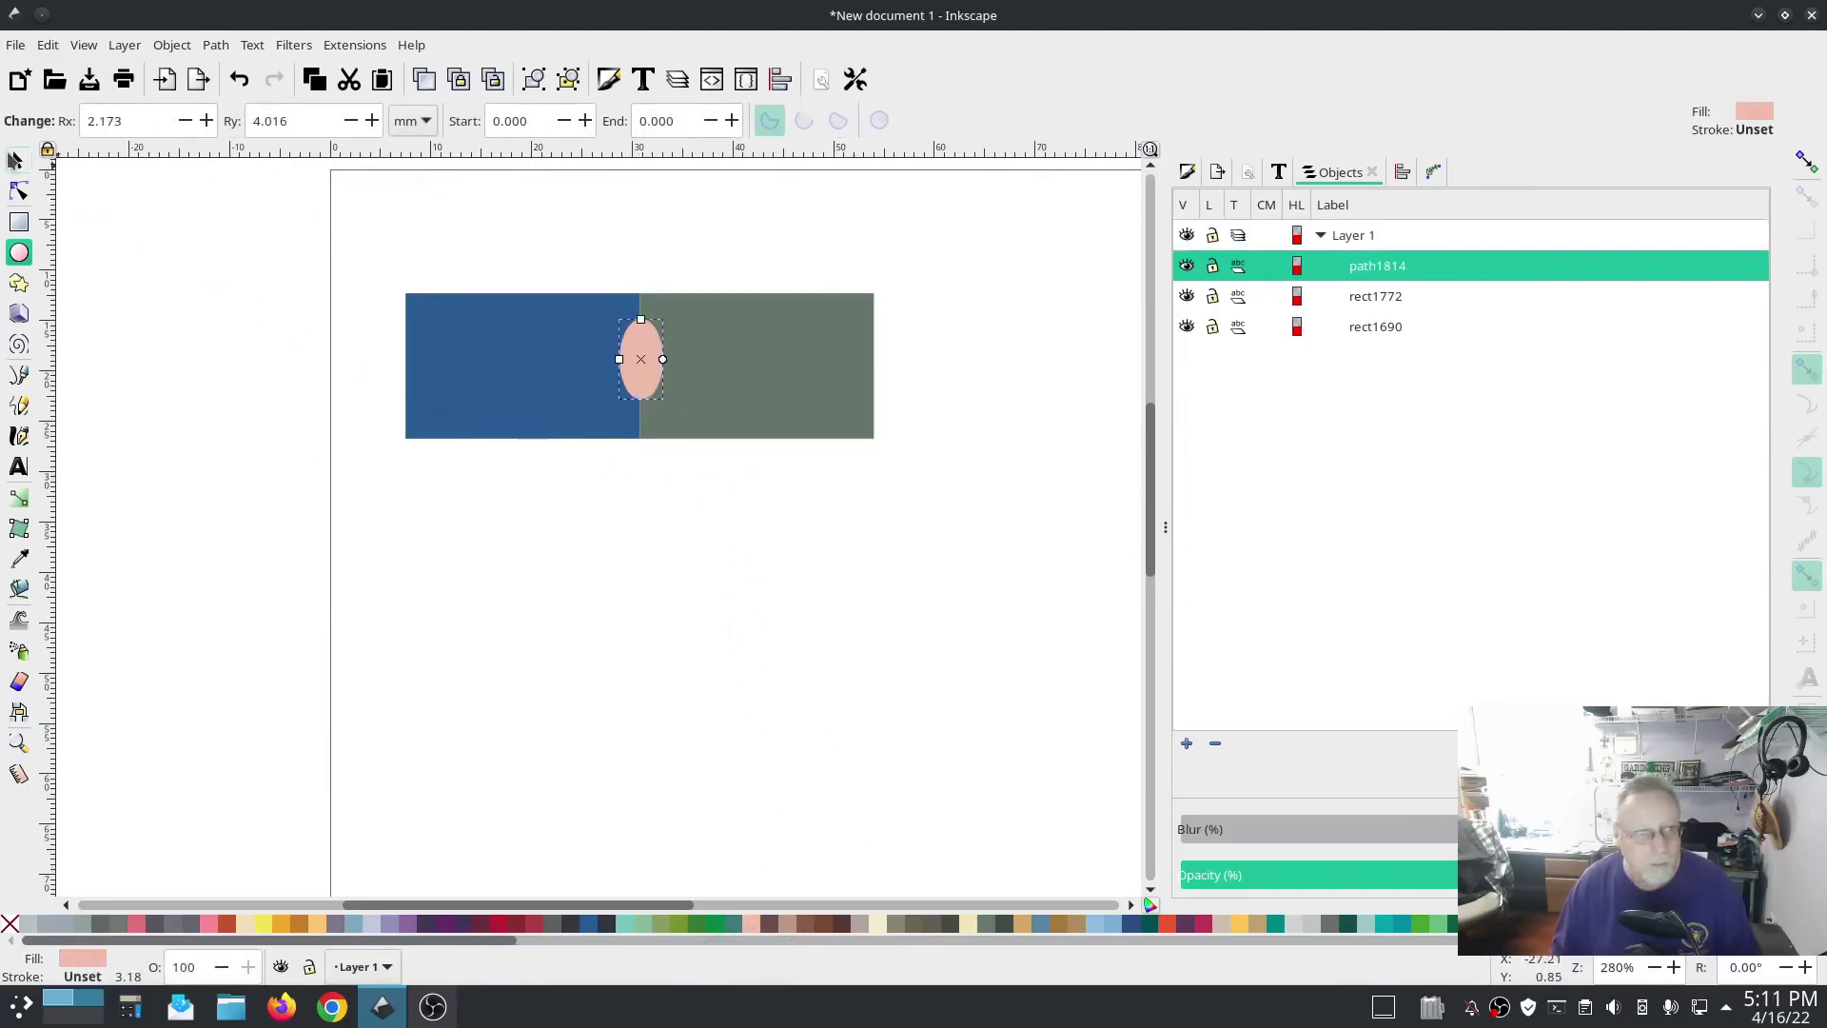
{"action": "key", "text": "s"}
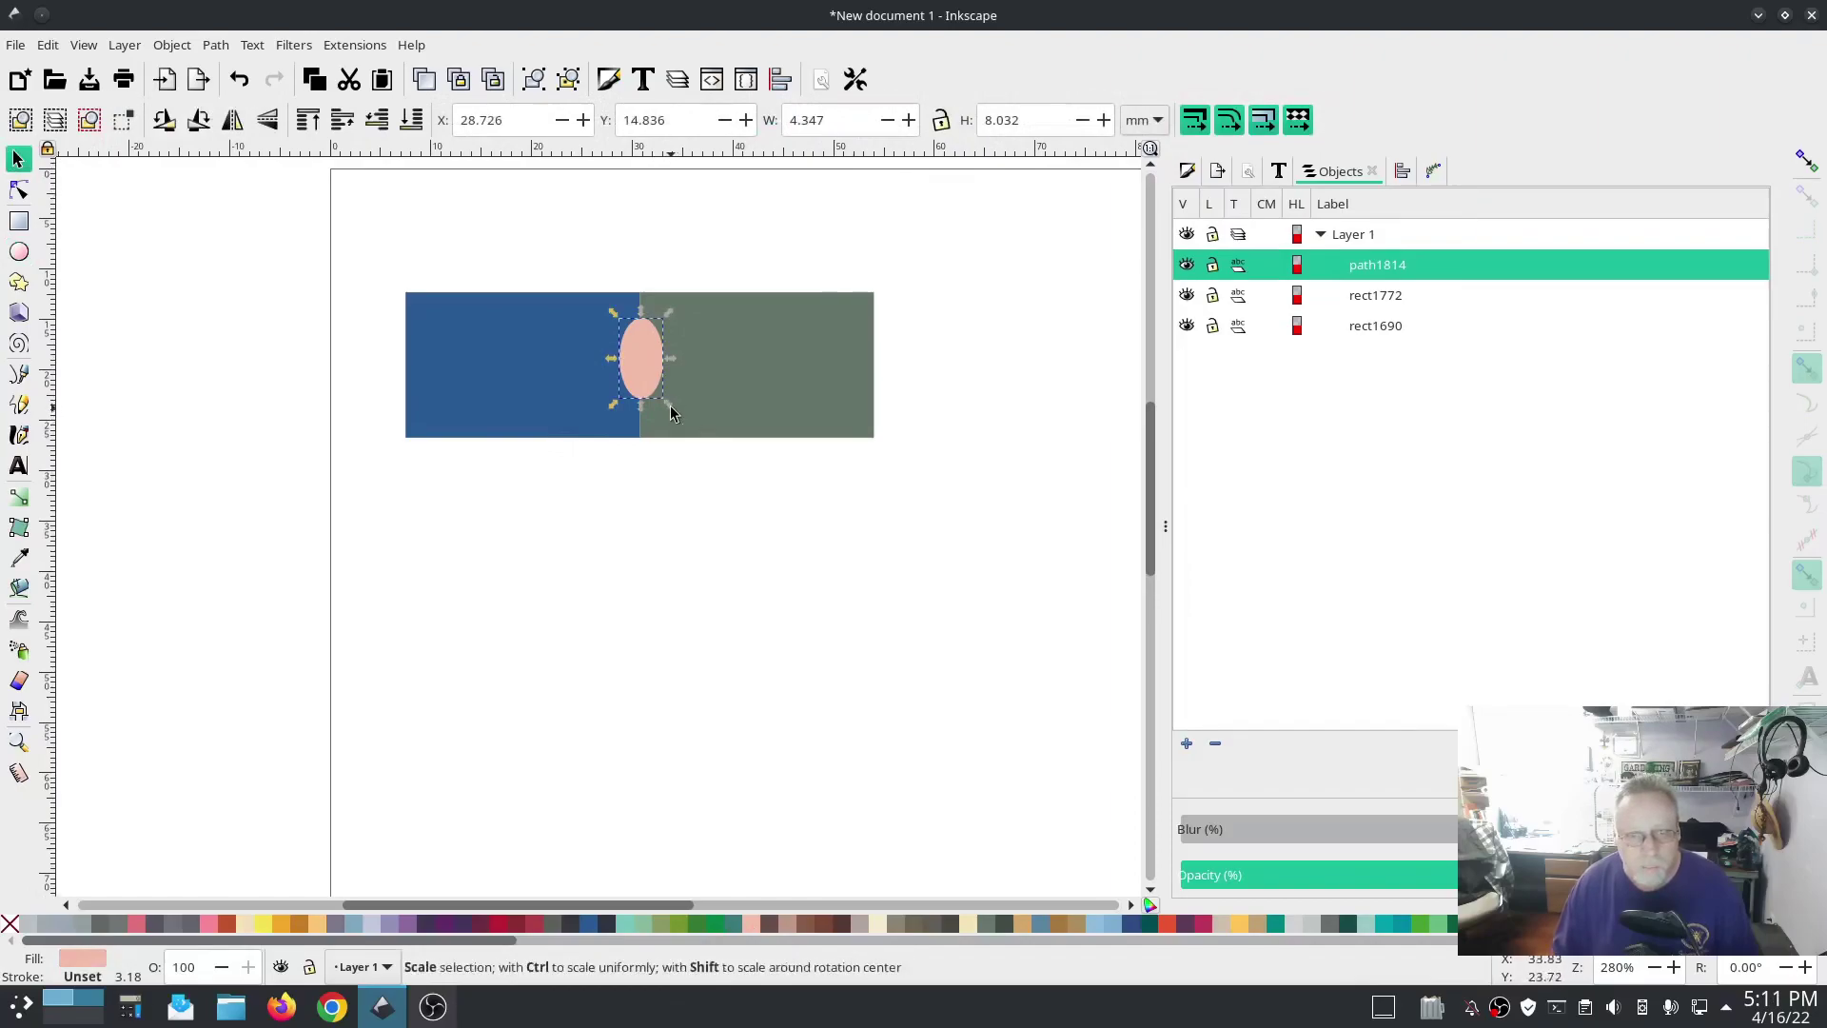
{"action": "left_click_drag", "start_coordinate": [673, 416], "coordinate": [695, 438]}
{"action": "left_click_drag", "start_coordinate": [642, 367], "coordinate": [628, 361]}
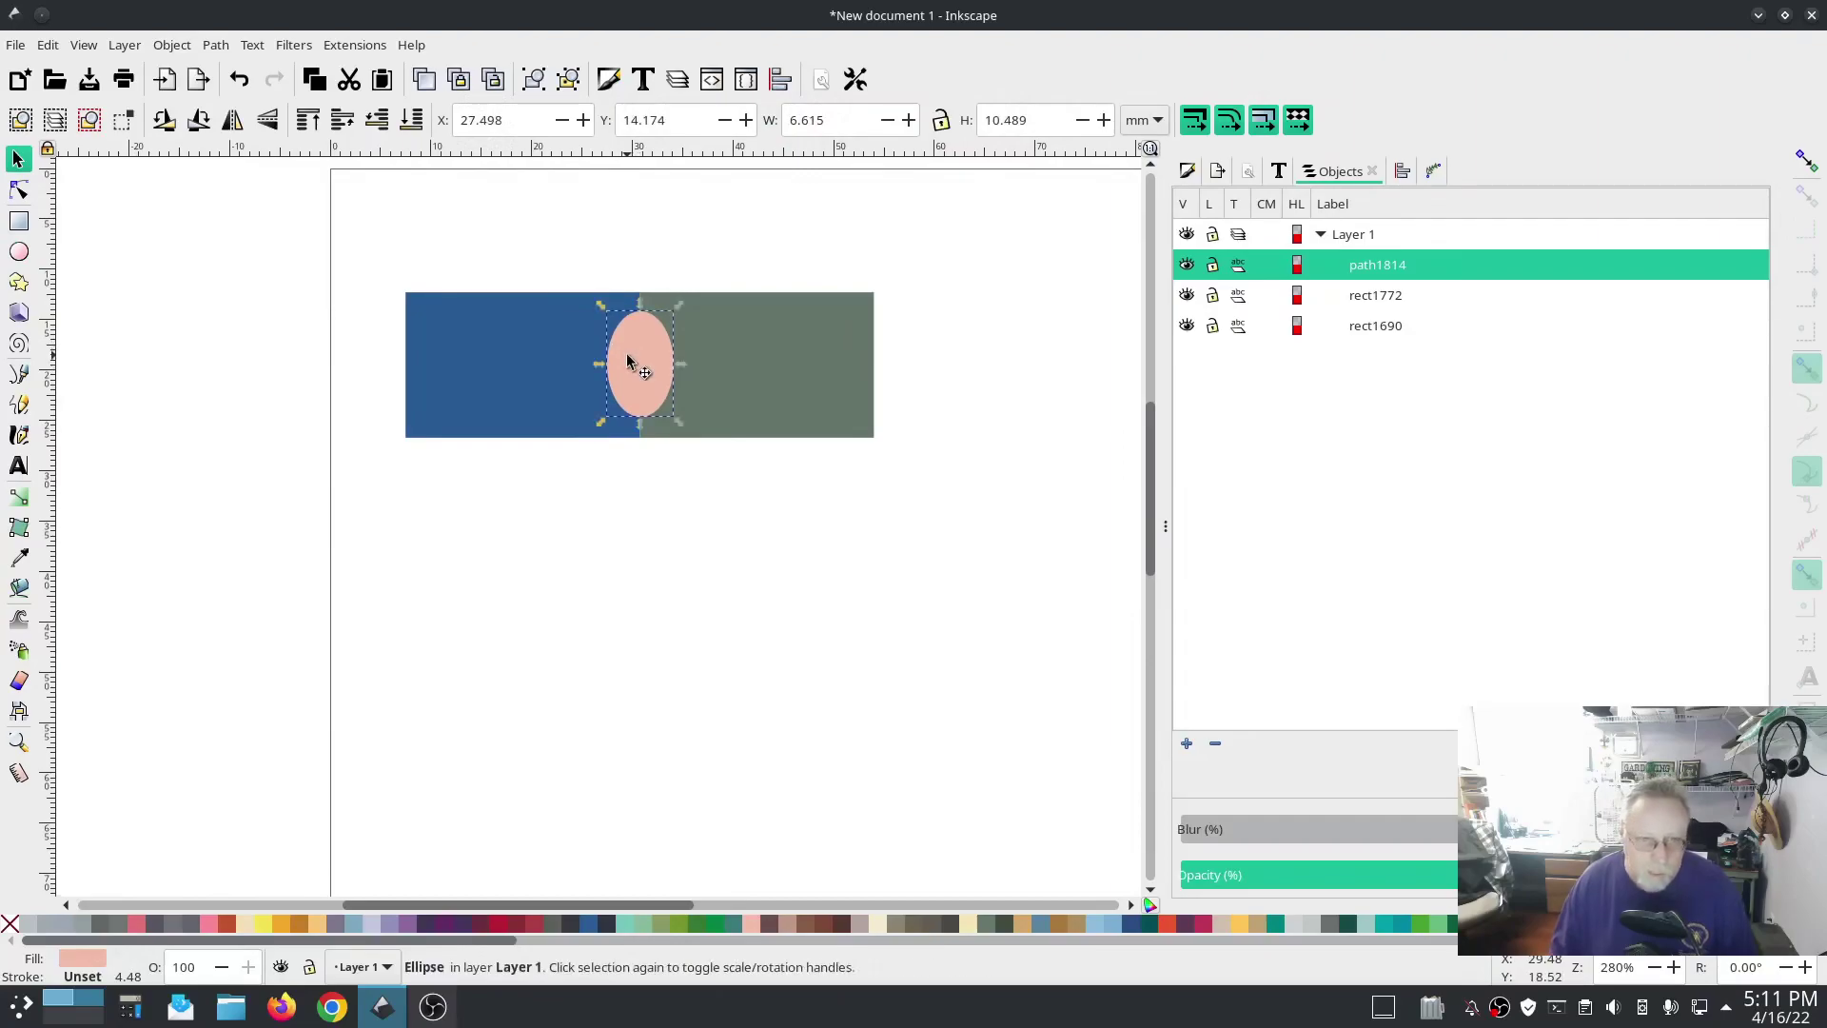
Subtract the pink ellipse from the blue rectangle with Path > Difference.
{"action": "left_click", "coordinate": [520, 361], "text": "shift"}
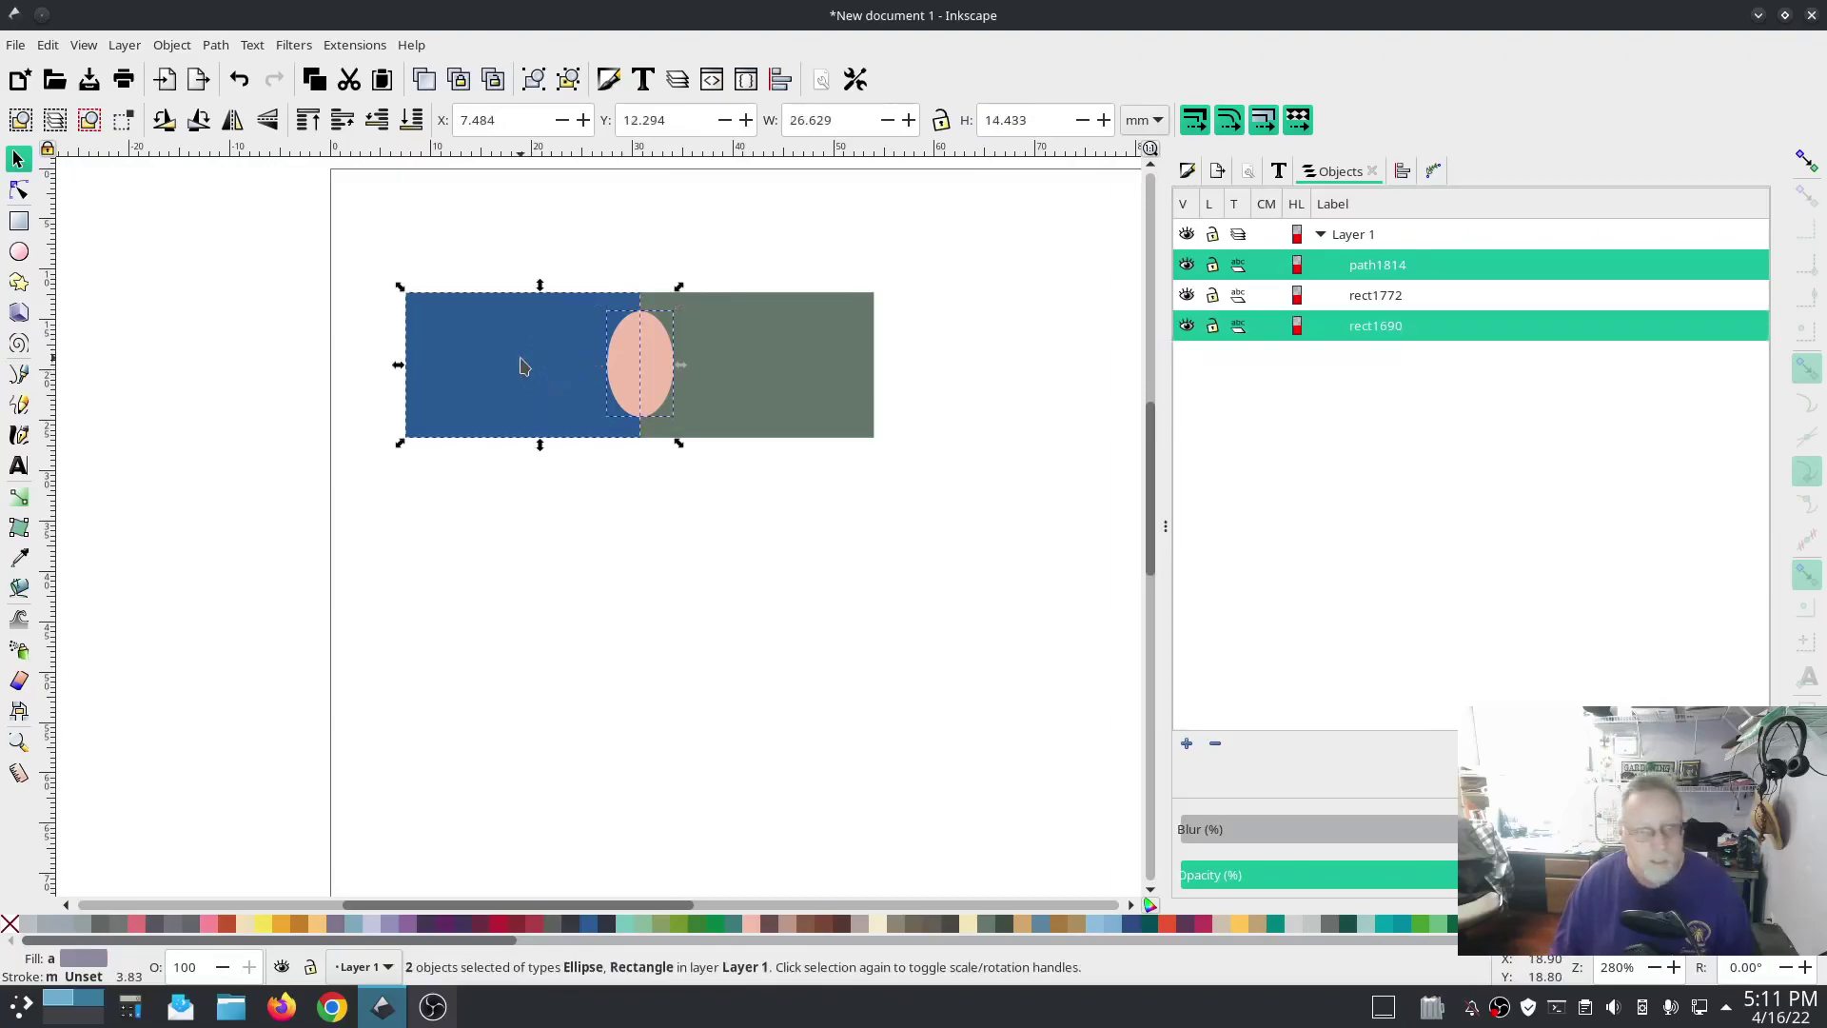
{"action": "left_click", "coordinate": [694, 563]}
{"action": "left_click", "coordinate": [636, 344]}
{"action": "left_click", "coordinate": [500, 371], "text": "shift"}
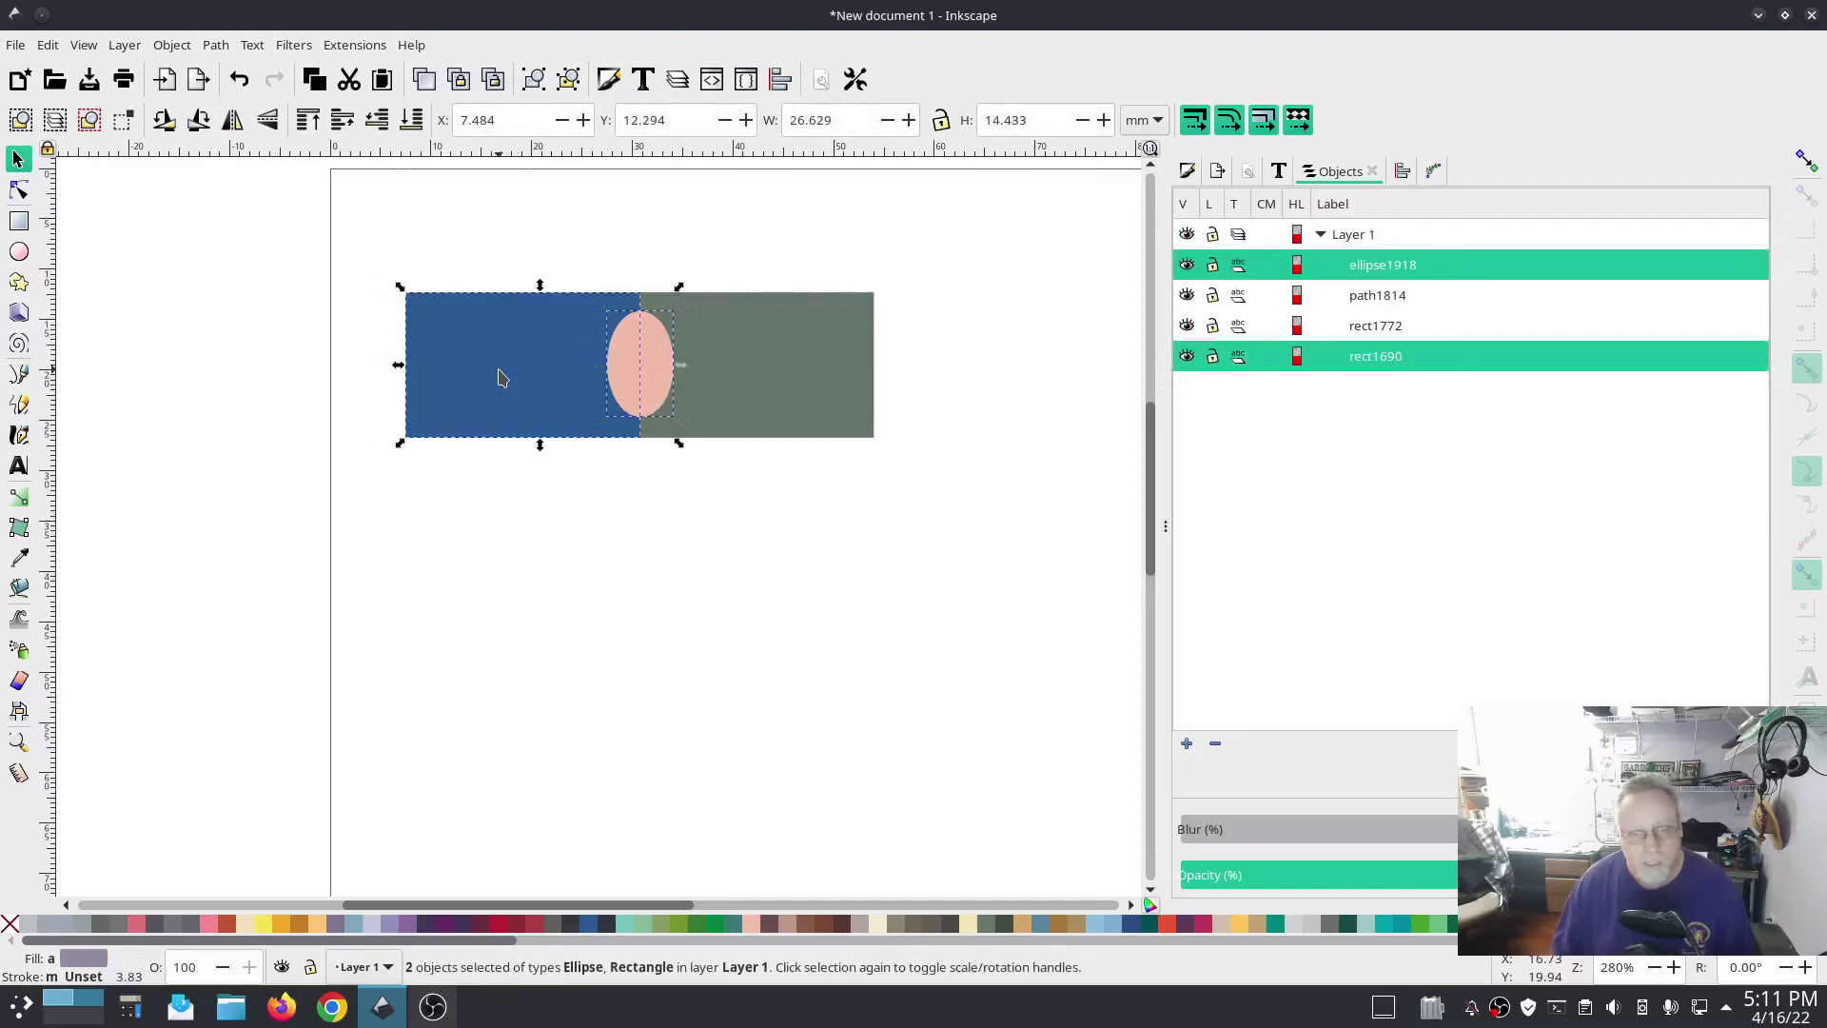
{"action": "left_click", "coordinate": [215, 44]}
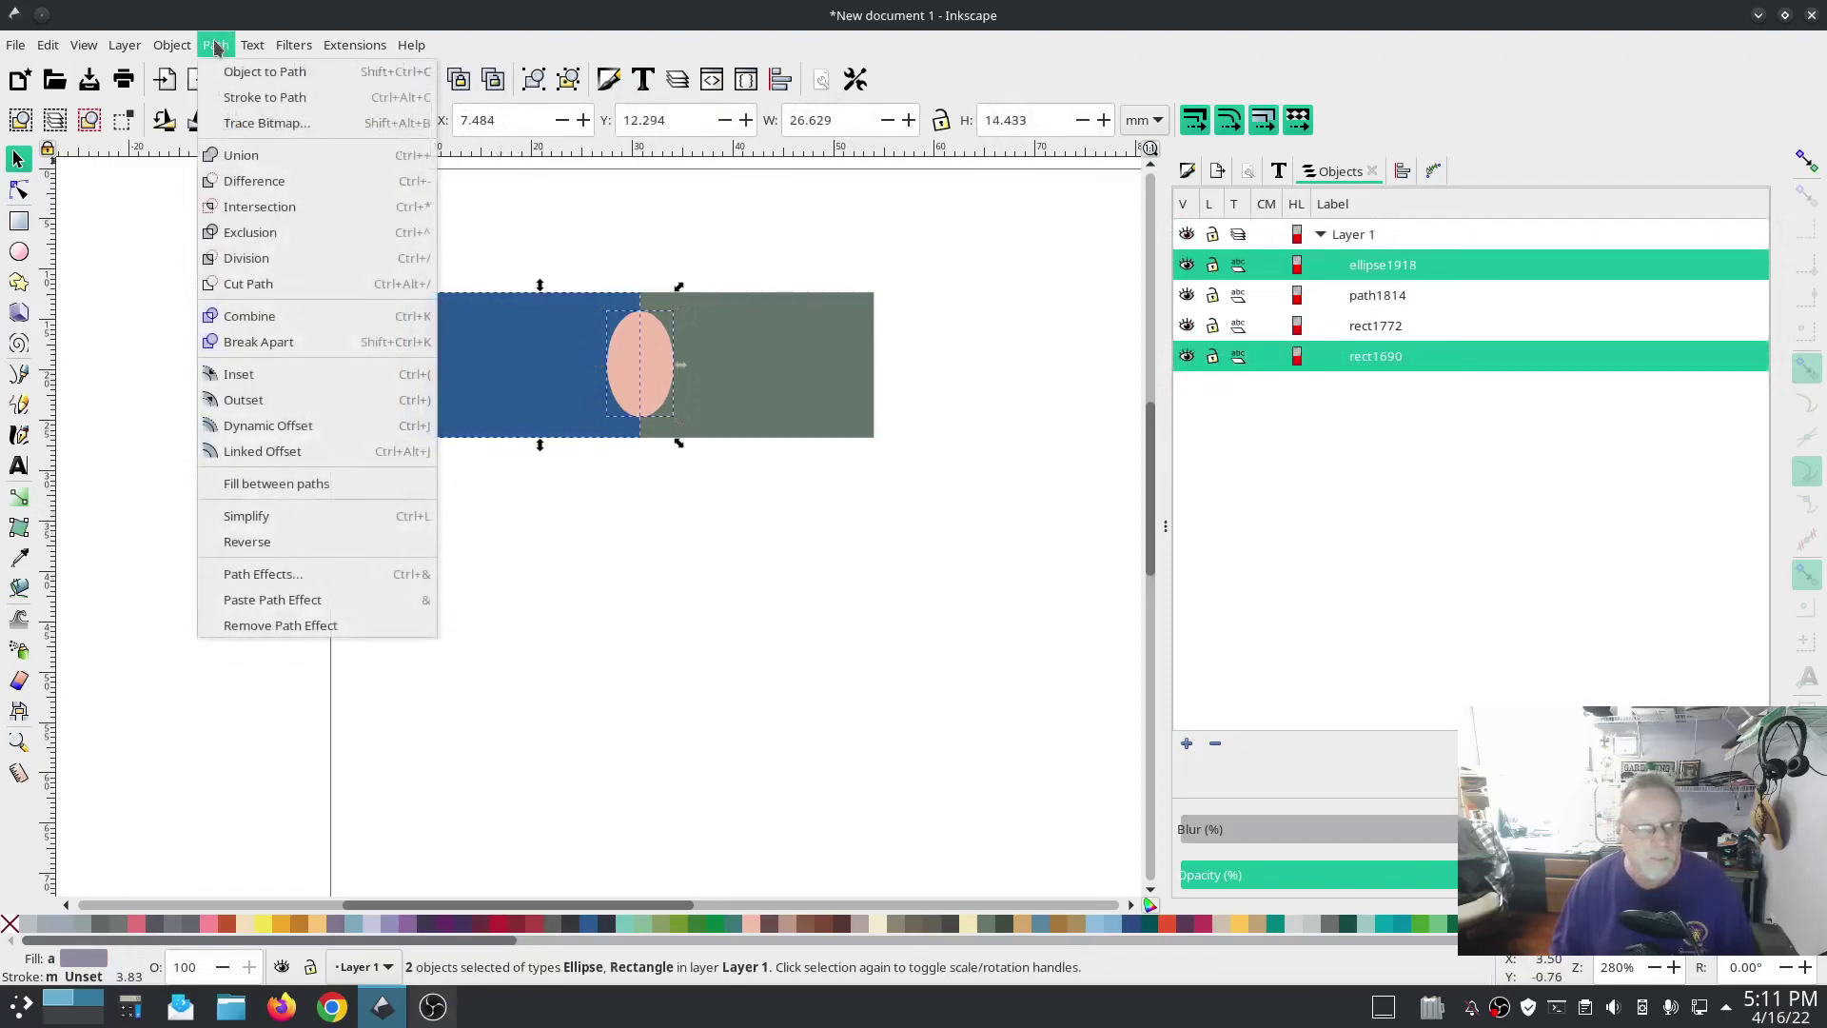
{"action": "left_click", "coordinate": [255, 181]}
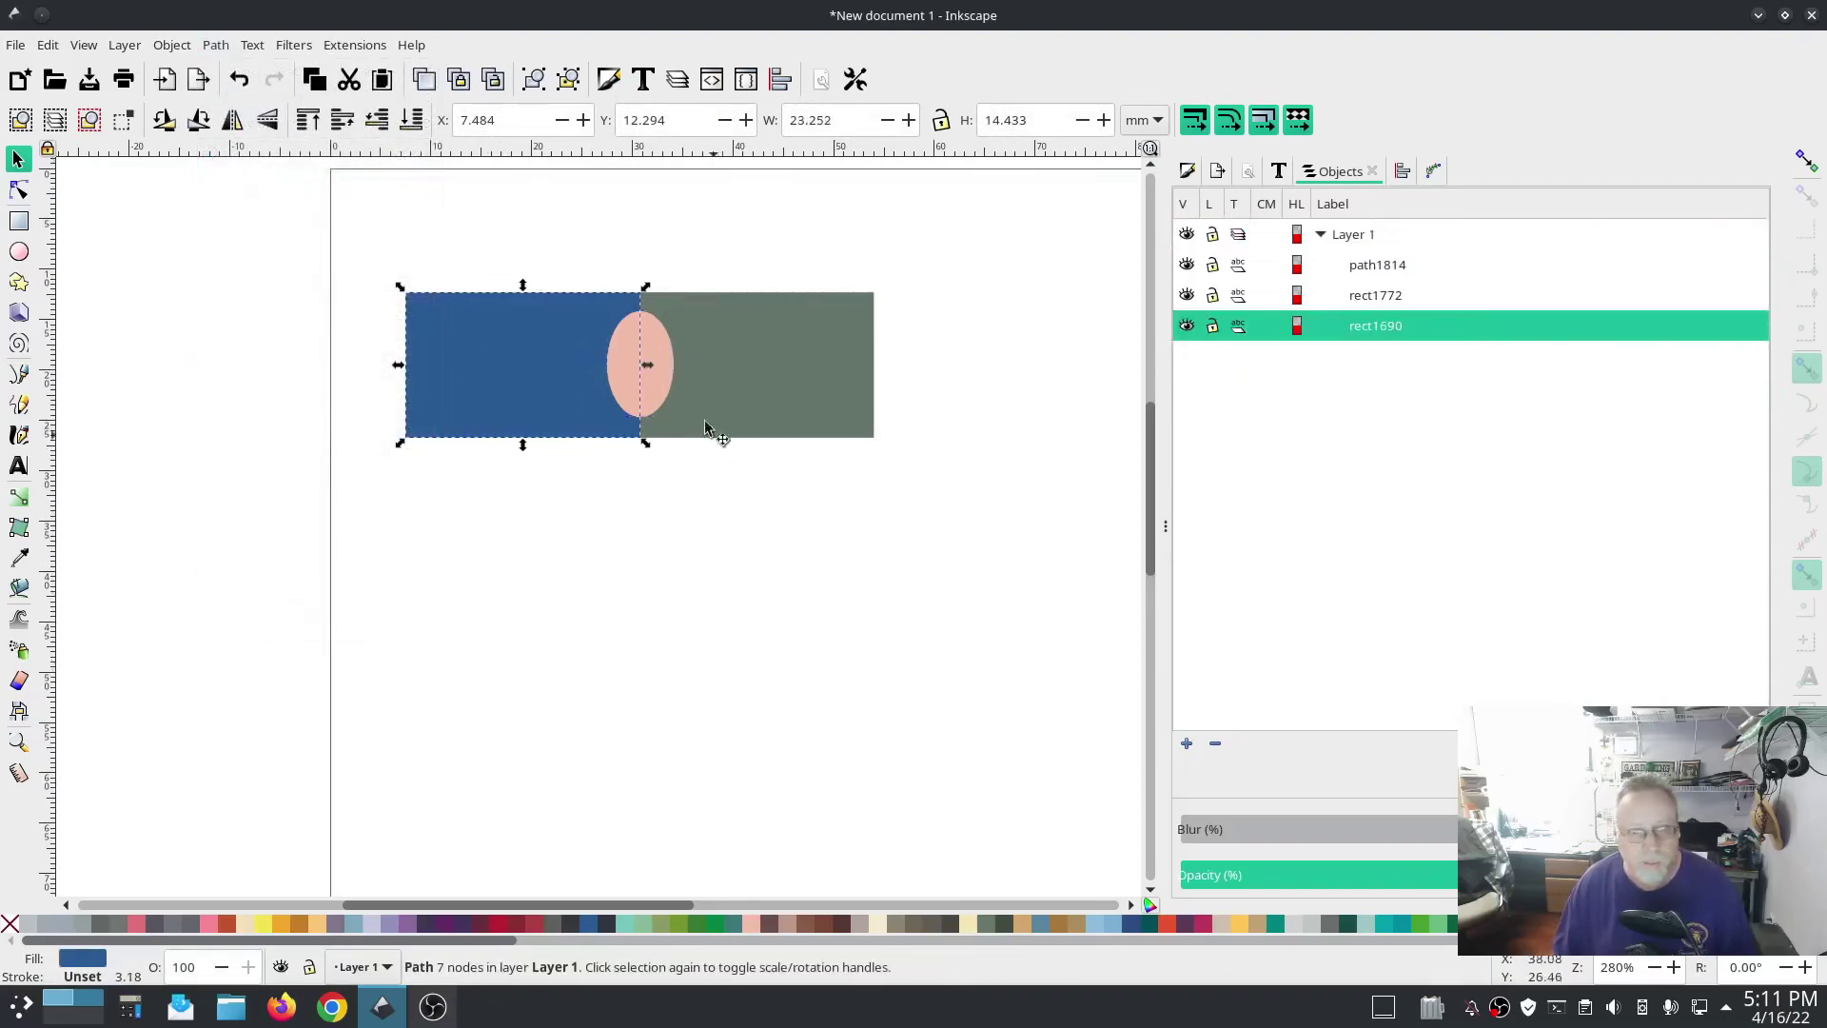
Duplicate the pink ellipse and cut it out of the grey-green rectangle.
{"action": "left_click", "coordinate": [655, 371]}
{"action": "key", "text": "ctrl+d"}
{"action": "left_click", "coordinate": [749, 359], "text": "shift"}
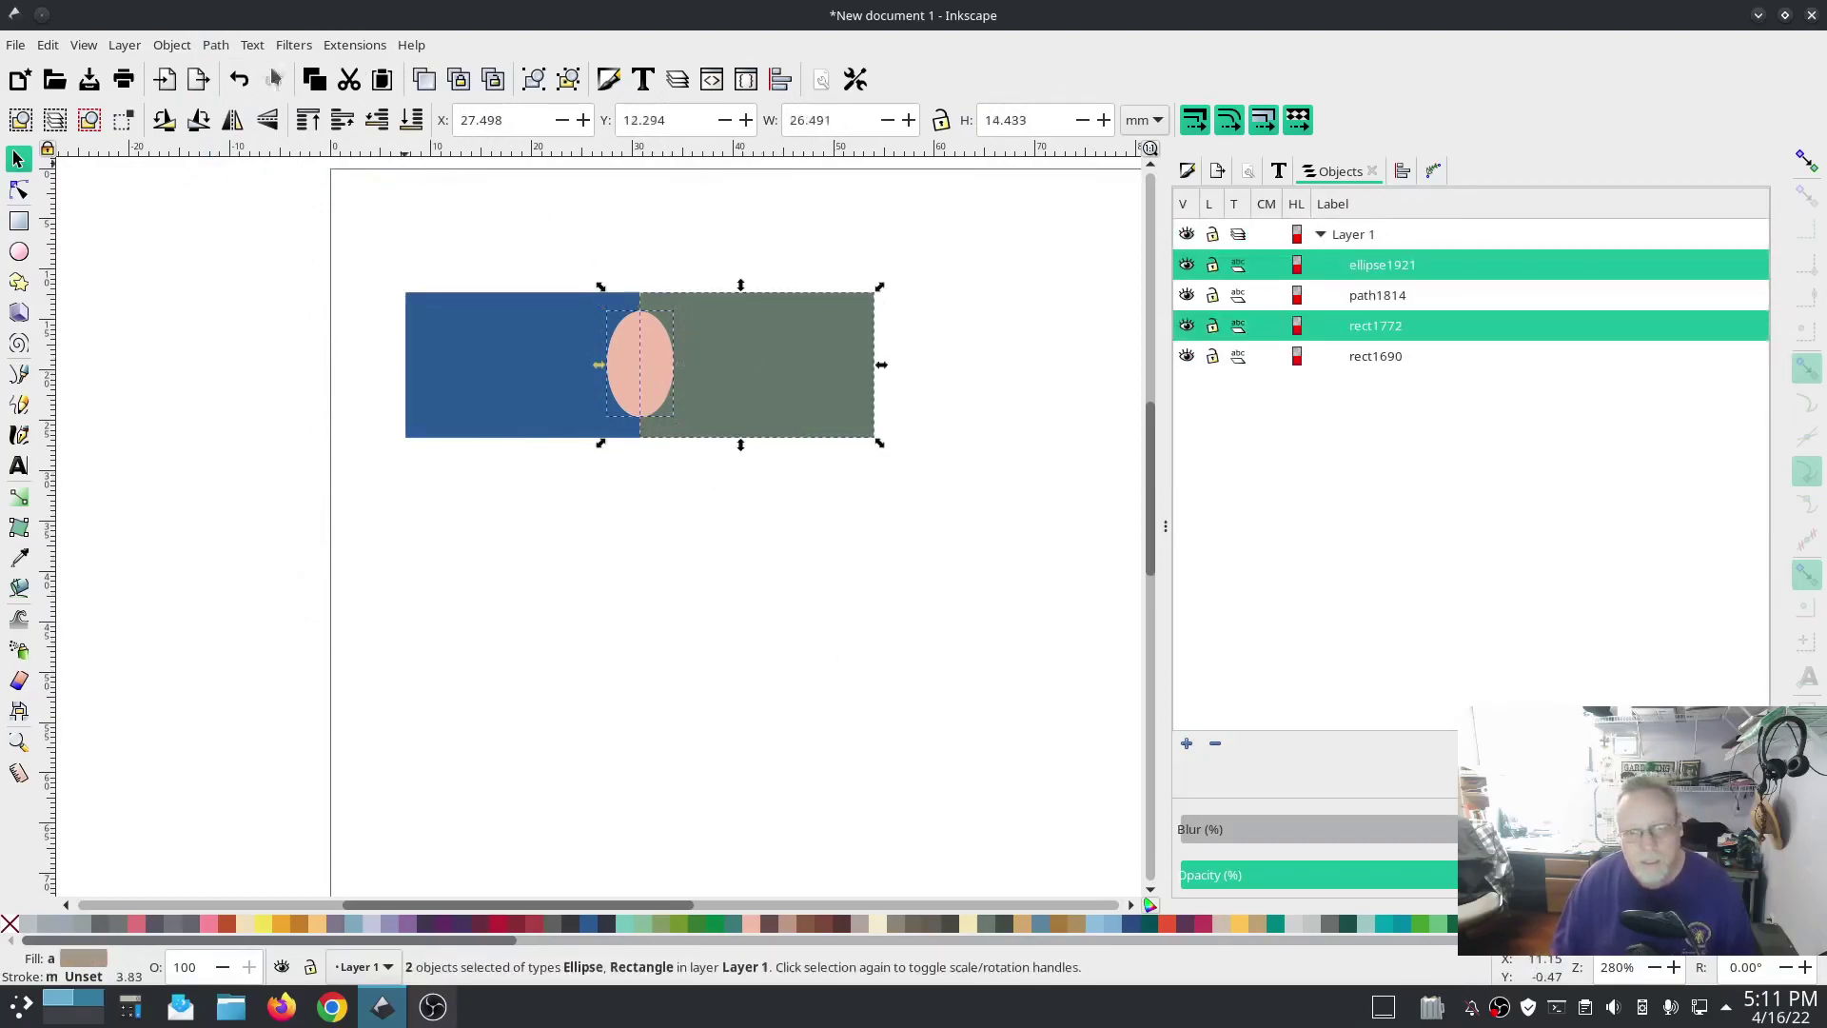
{"action": "left_click", "coordinate": [216, 45]}
{"action": "left_click", "coordinate": [252, 185]}
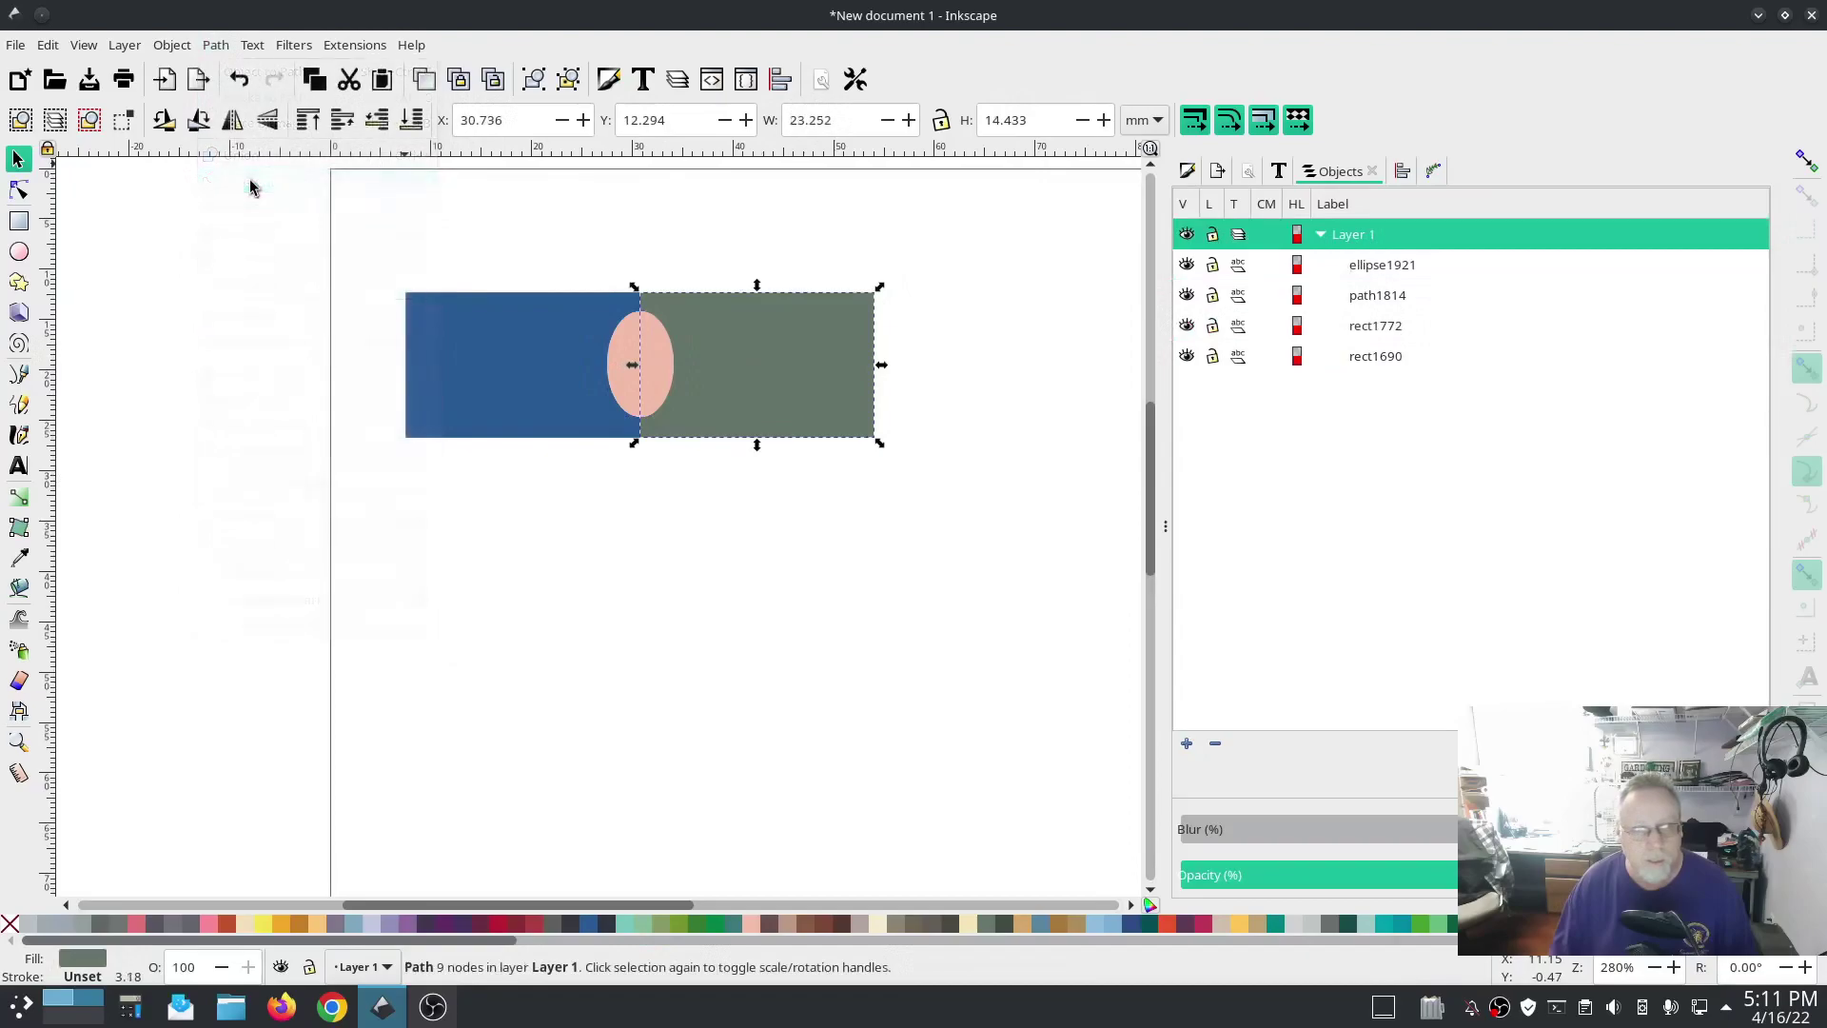
Hide and reshow the pink ellipse to check the hole, then select both rectangles.
{"action": "left_click", "coordinate": [718, 561]}
{"action": "left_click", "coordinate": [651, 374]}
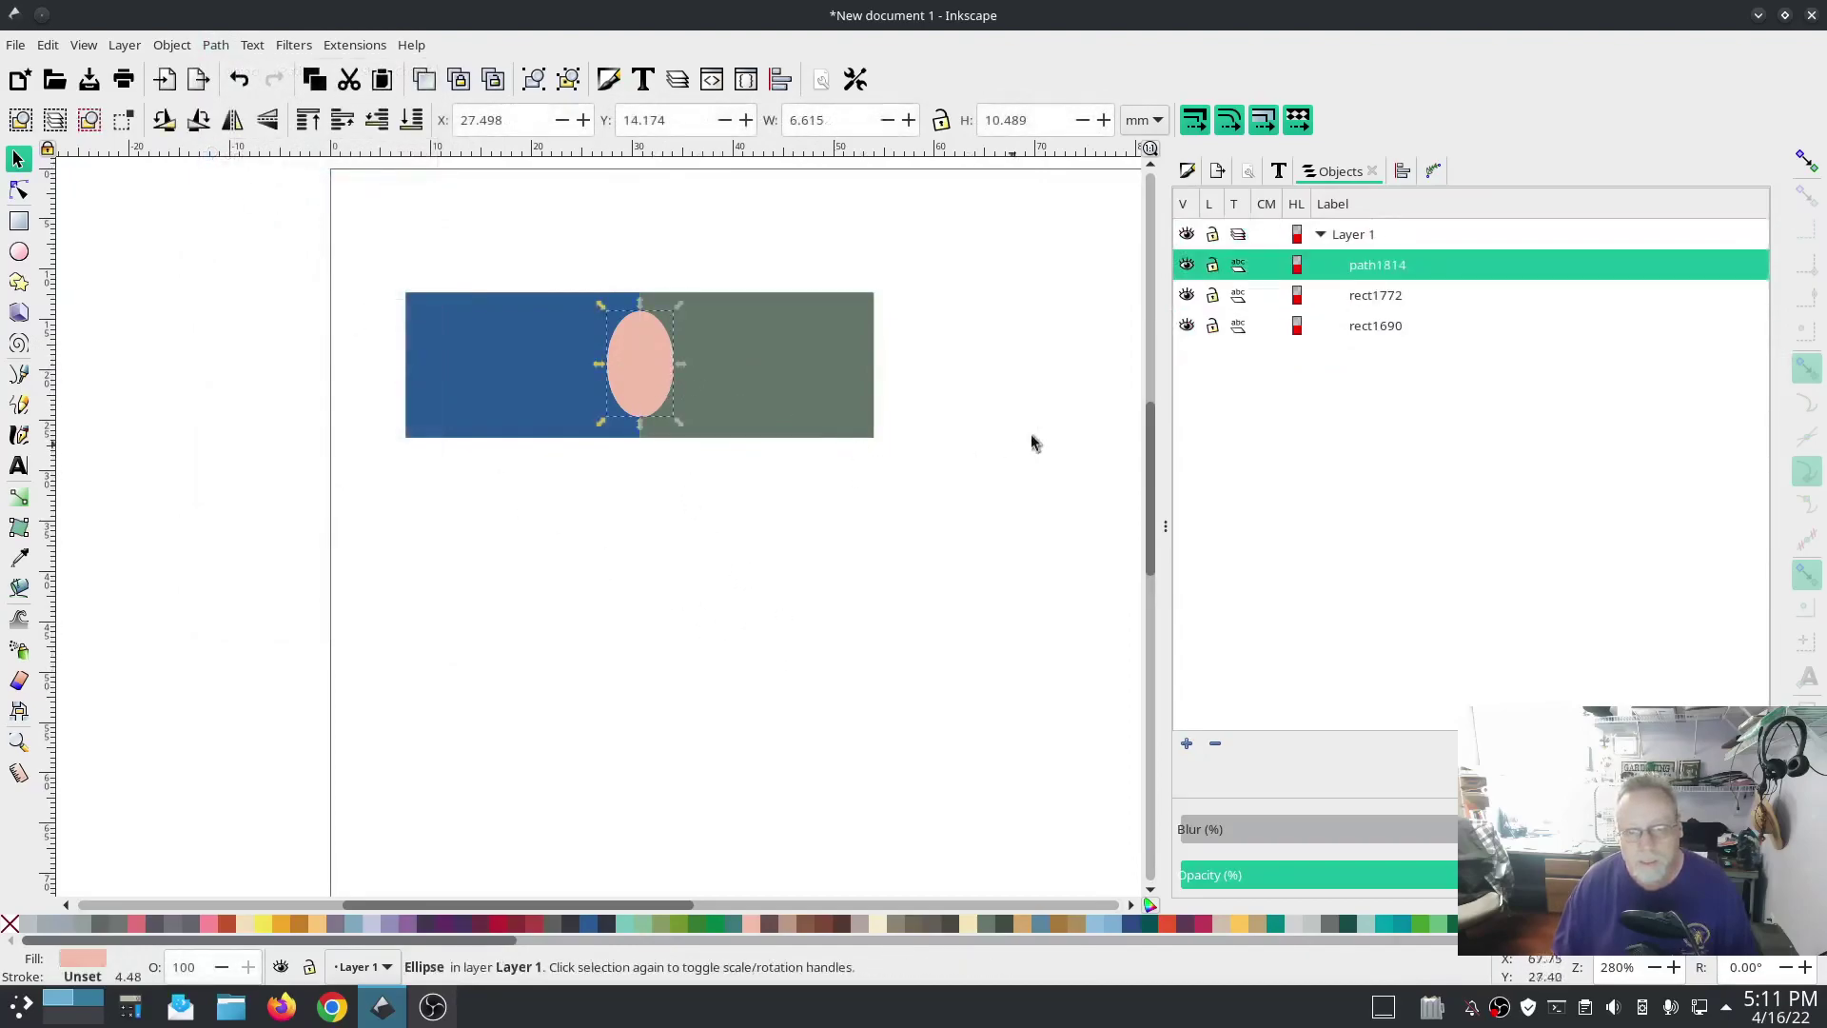
{"action": "left_click", "coordinate": [1187, 266]}
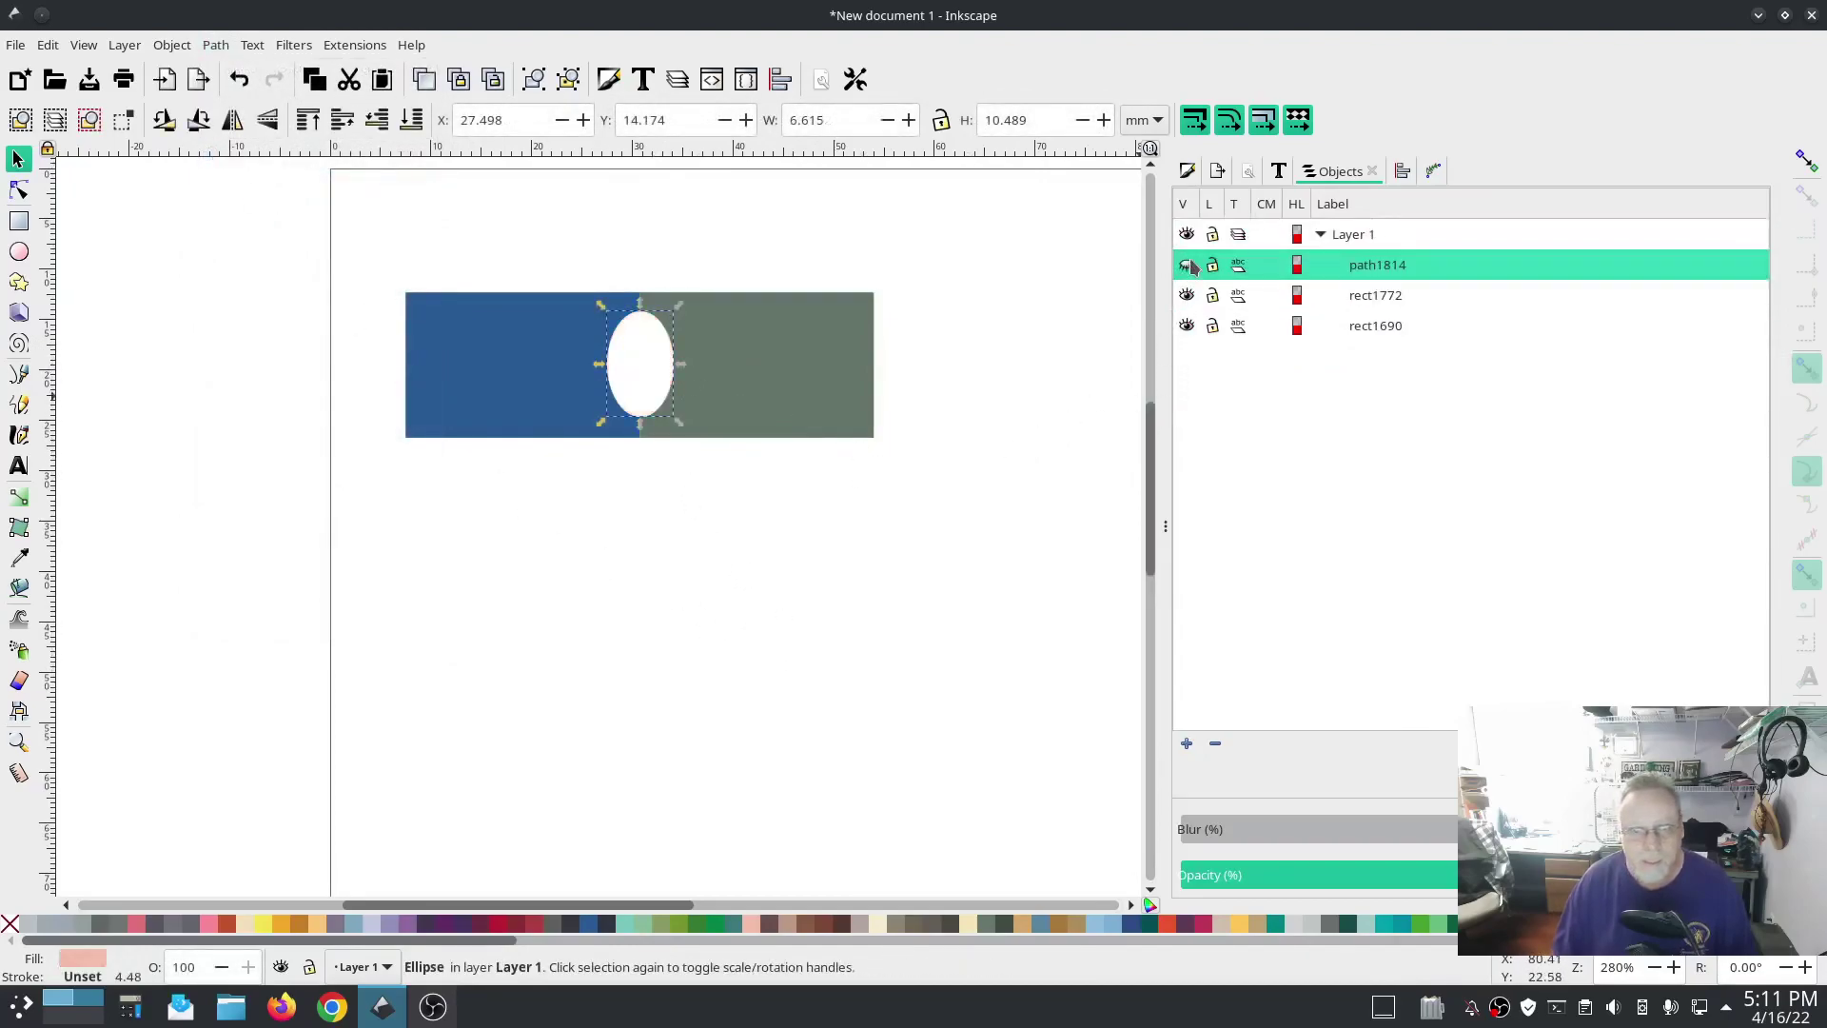
{"action": "left_click", "coordinate": [1187, 266]}
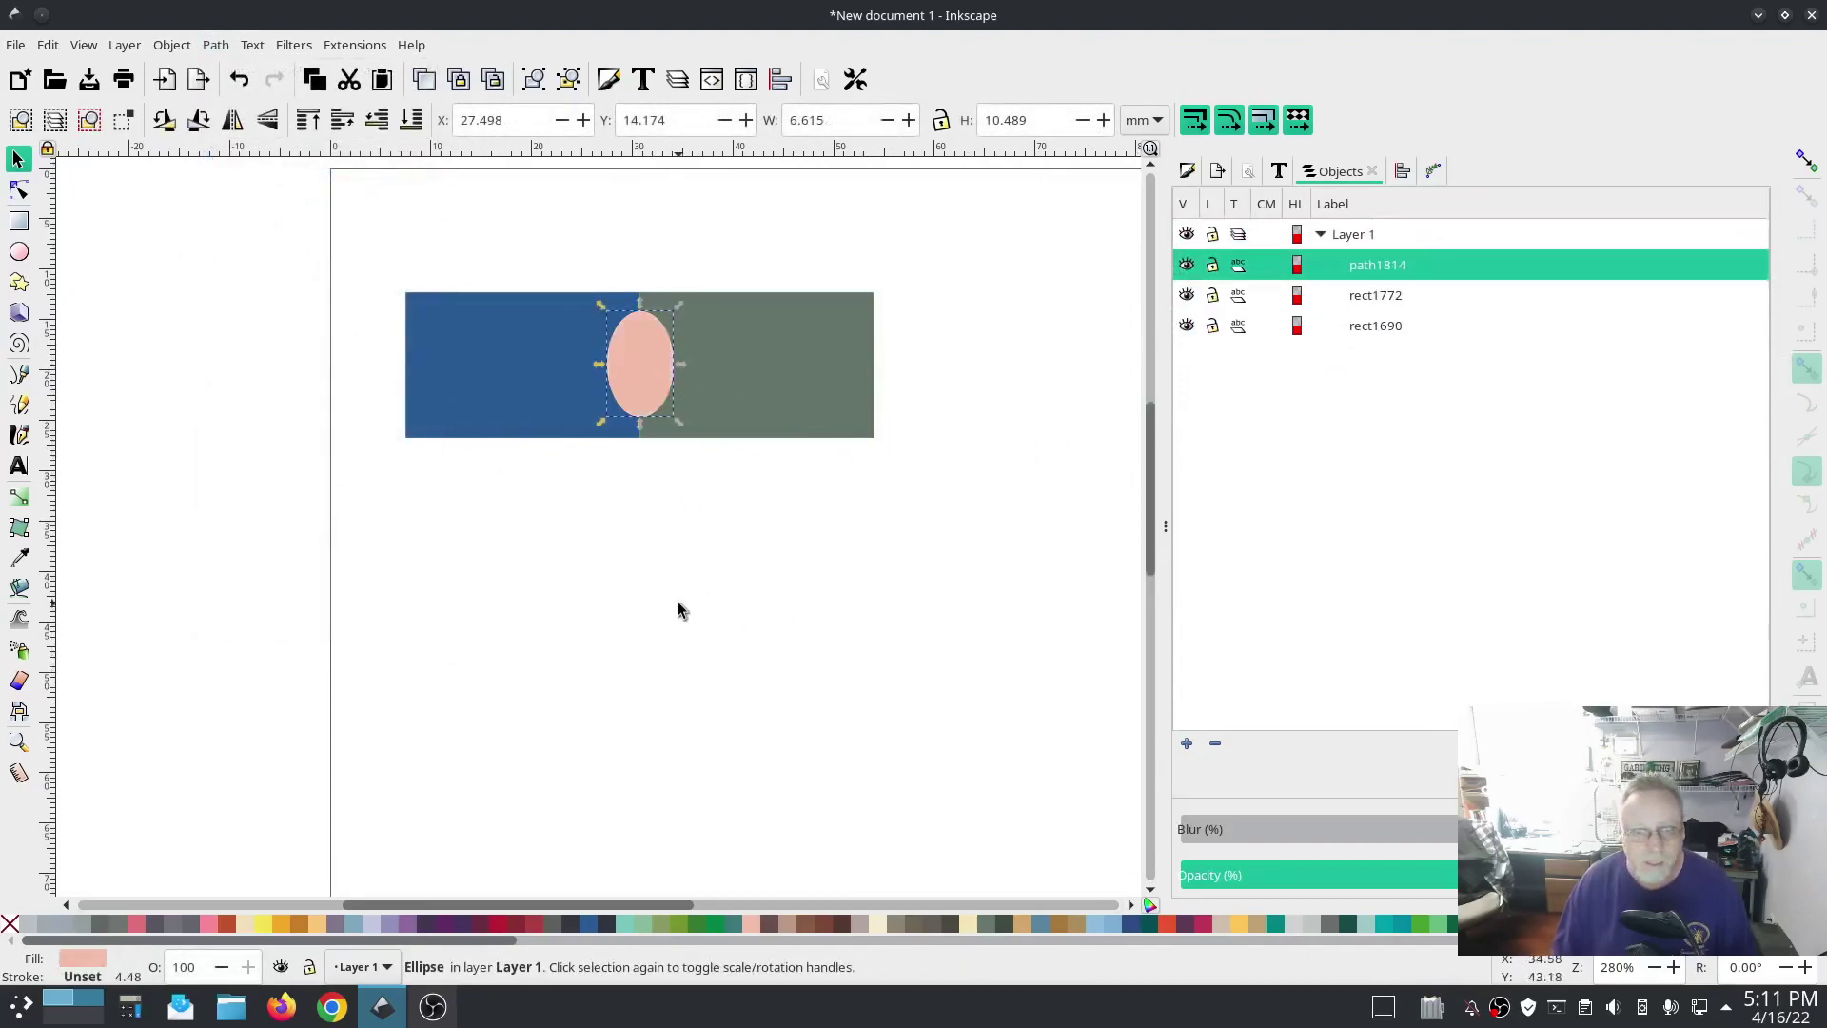
{"action": "left_click", "coordinate": [488, 364]}
{"action": "left_click", "coordinate": [789, 398], "text": "shift"}
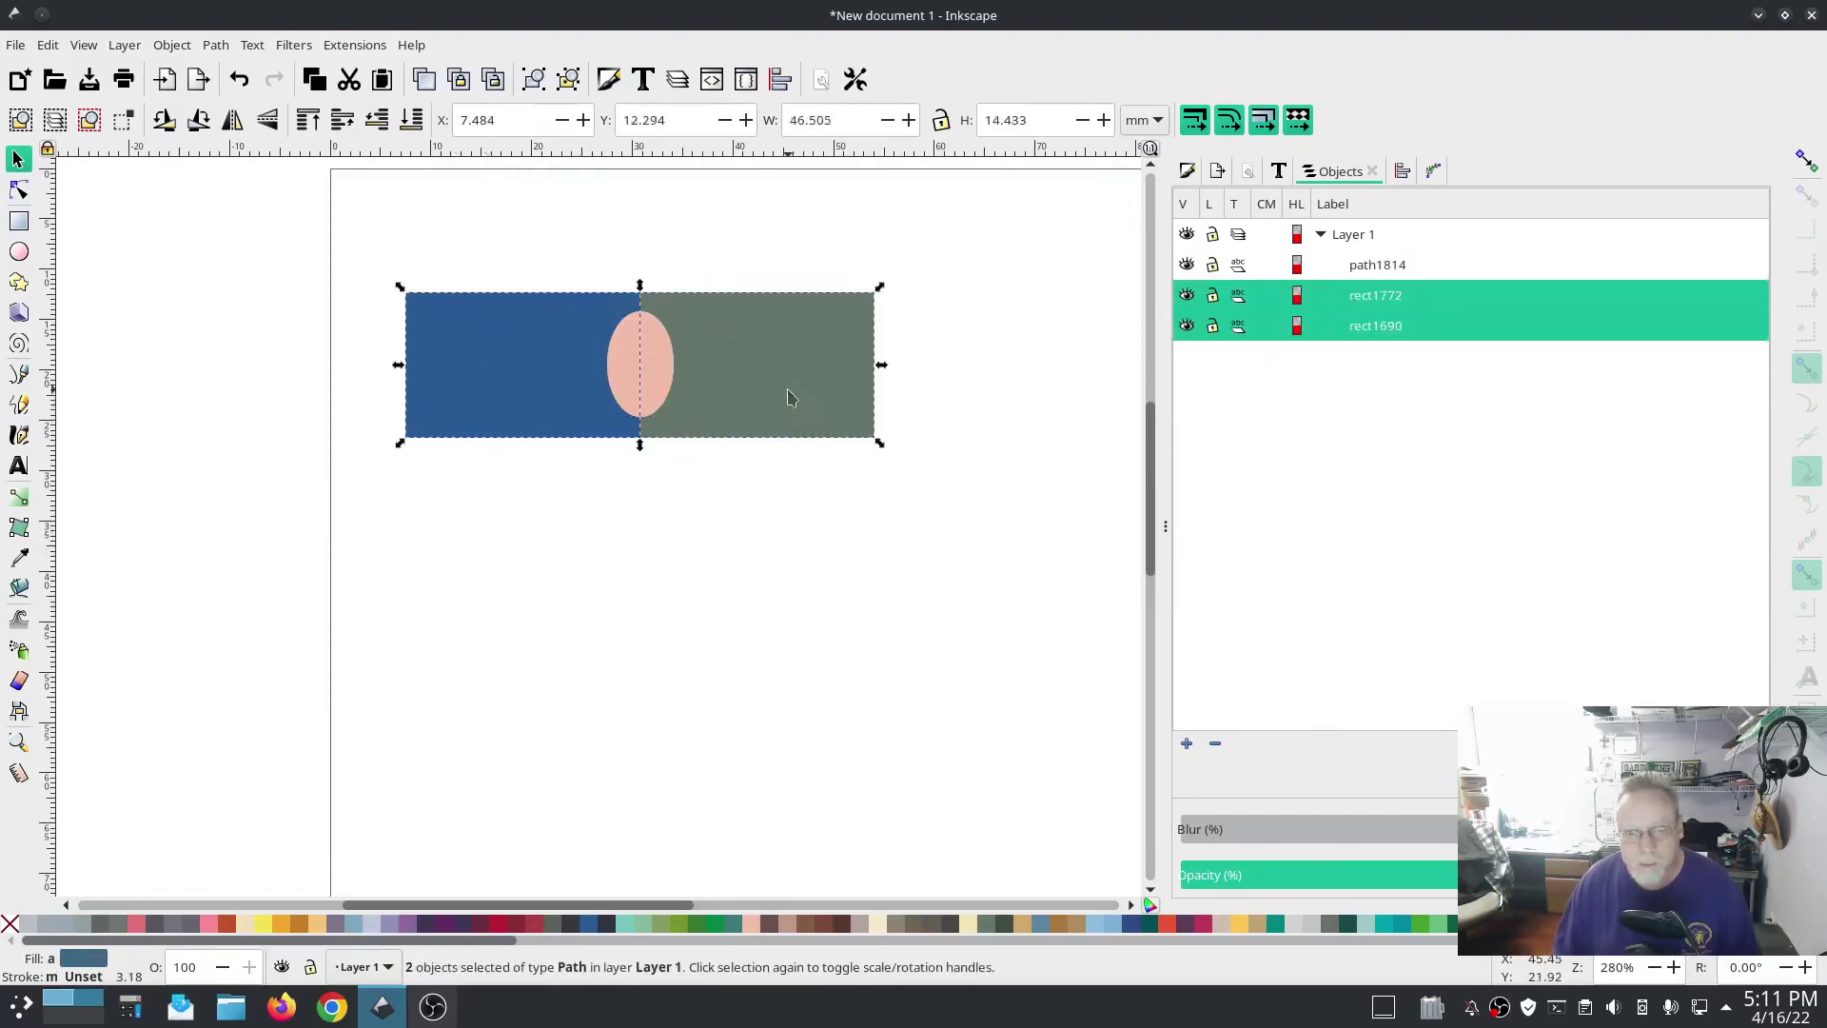
Open Ink/Stitch Params for both rectangles; set row spacing 0.2 mm and running stitch length 2 mm.
{"action": "left_click", "coordinate": [354, 44]}
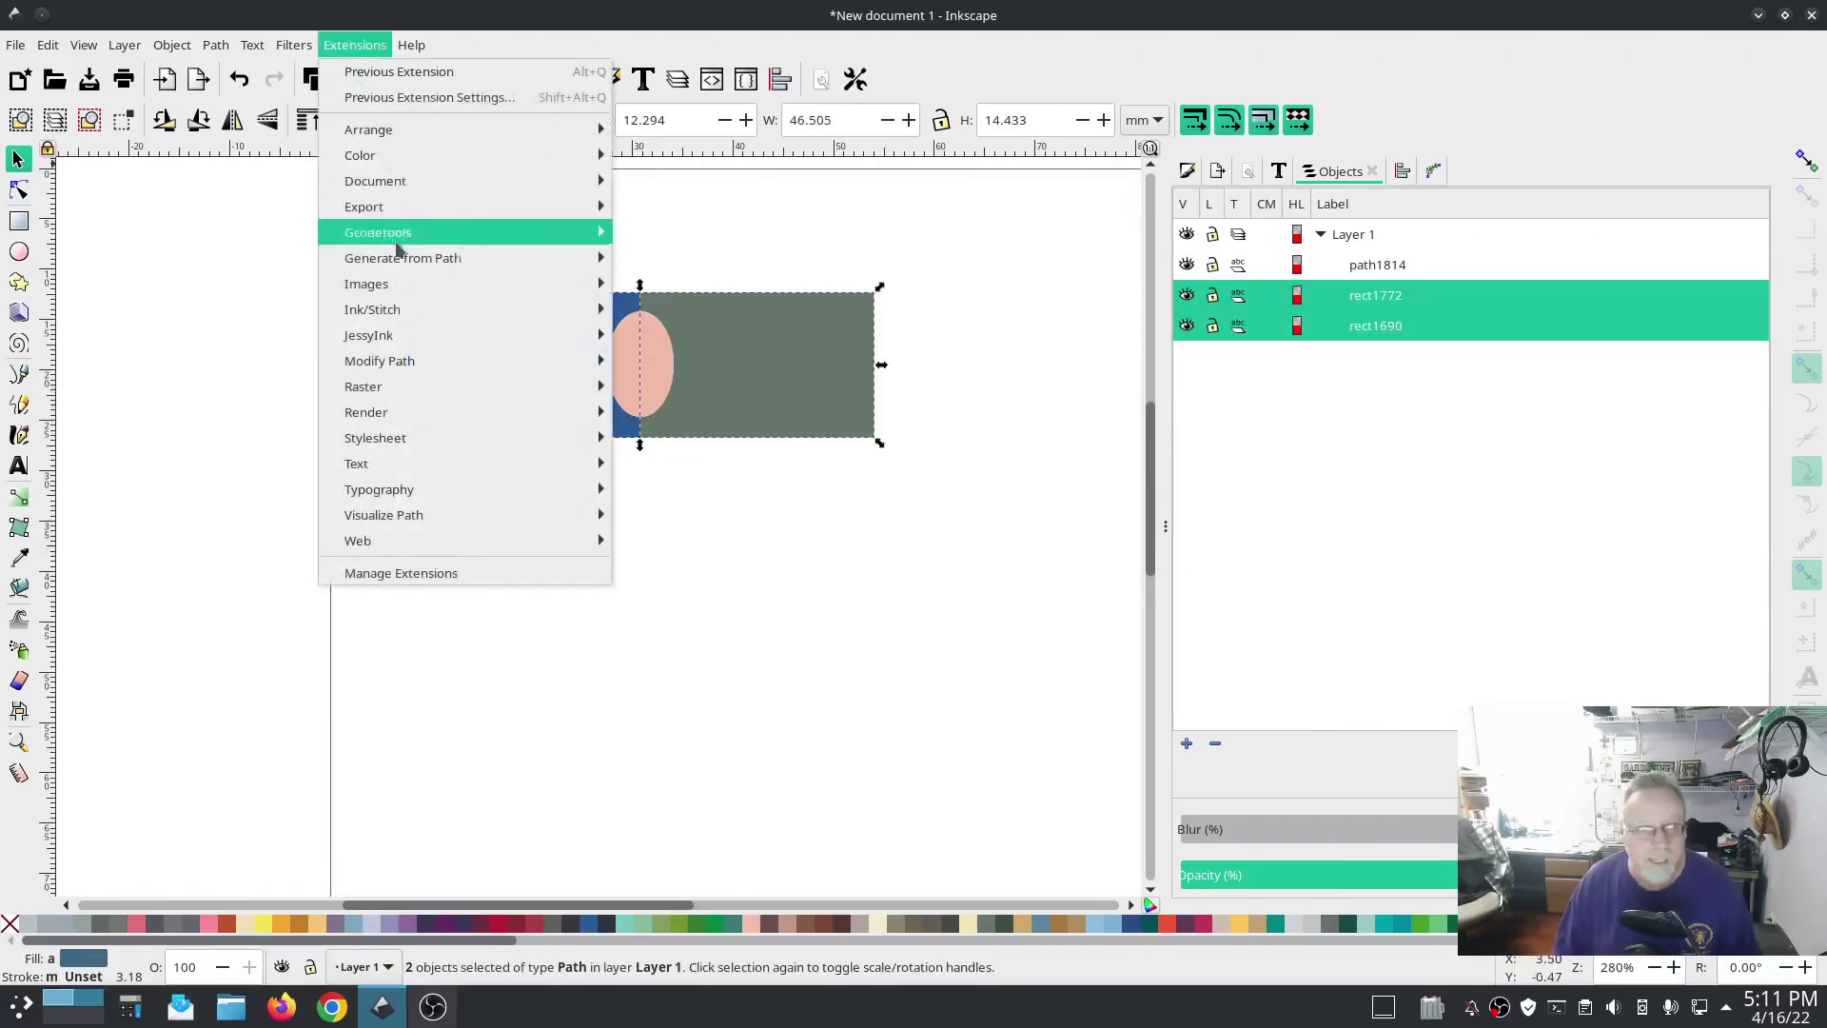
{"action": "mouse_move", "coordinate": [412, 307]}
{"action": "left_click", "coordinate": [672, 489]}
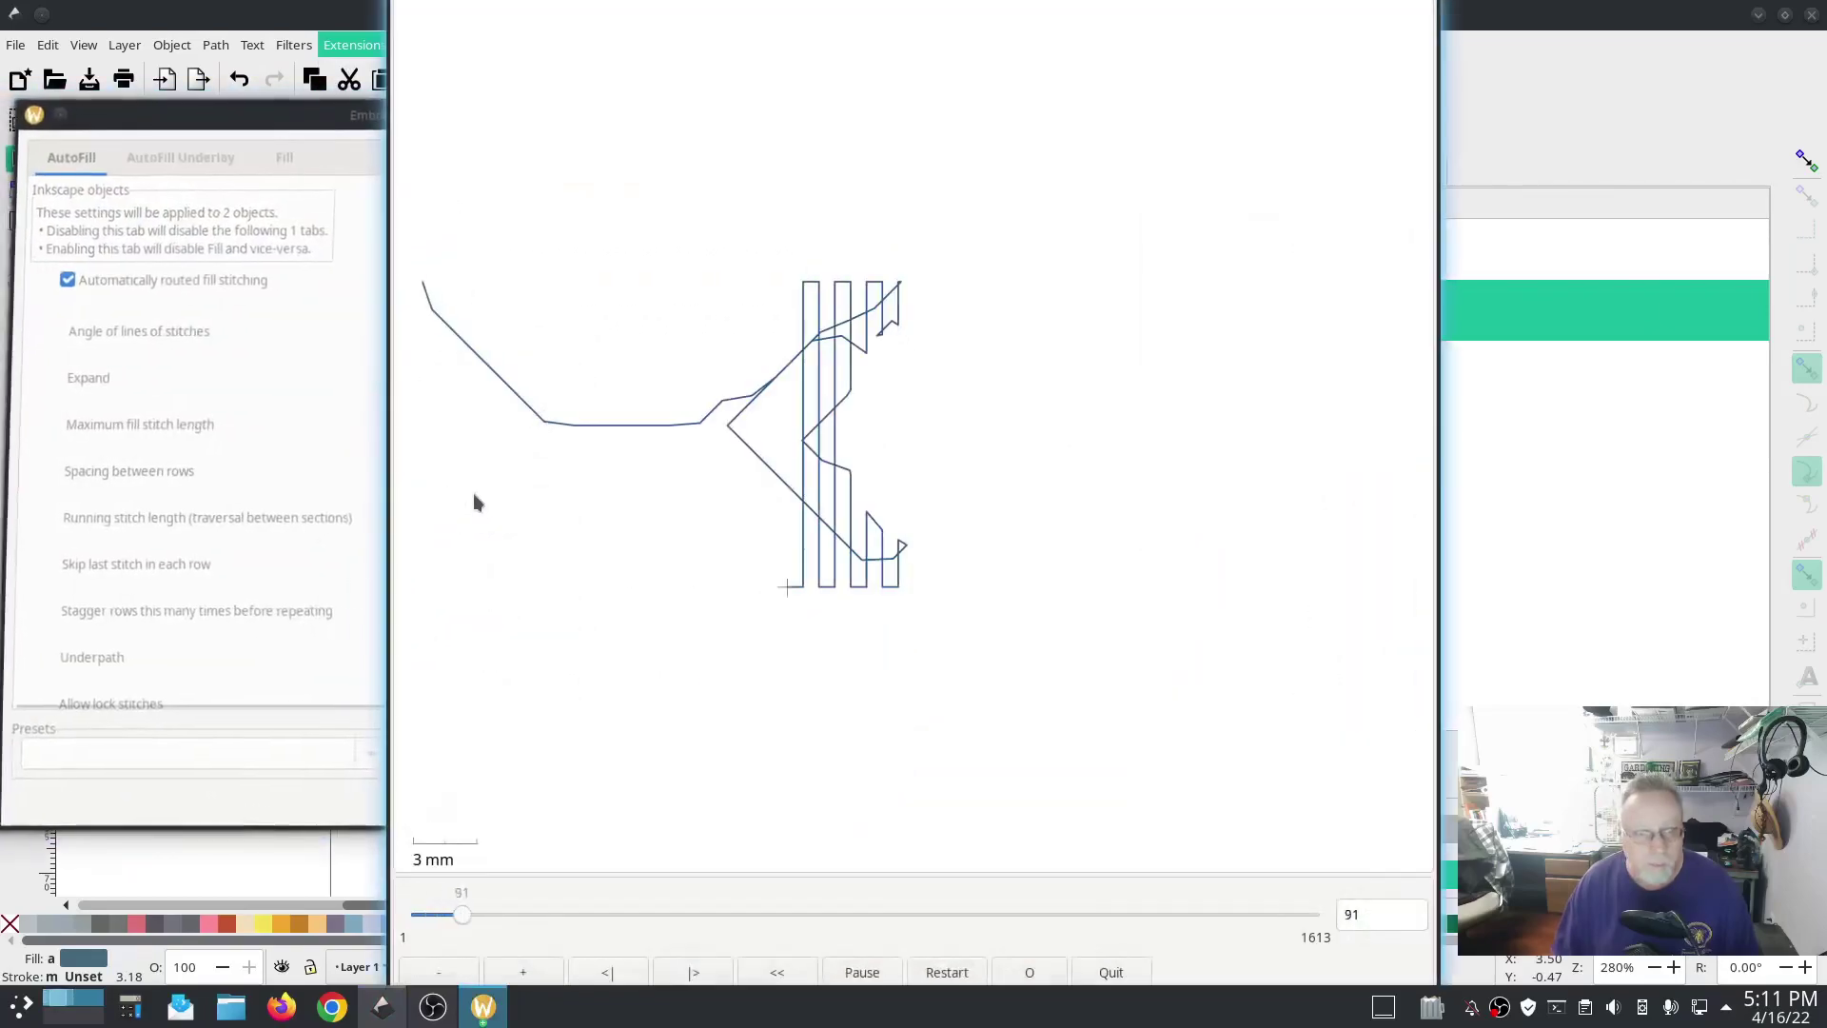
{"action": "left_click", "coordinate": [473, 466]}
{"action": "key", "text": "BackSpace"}
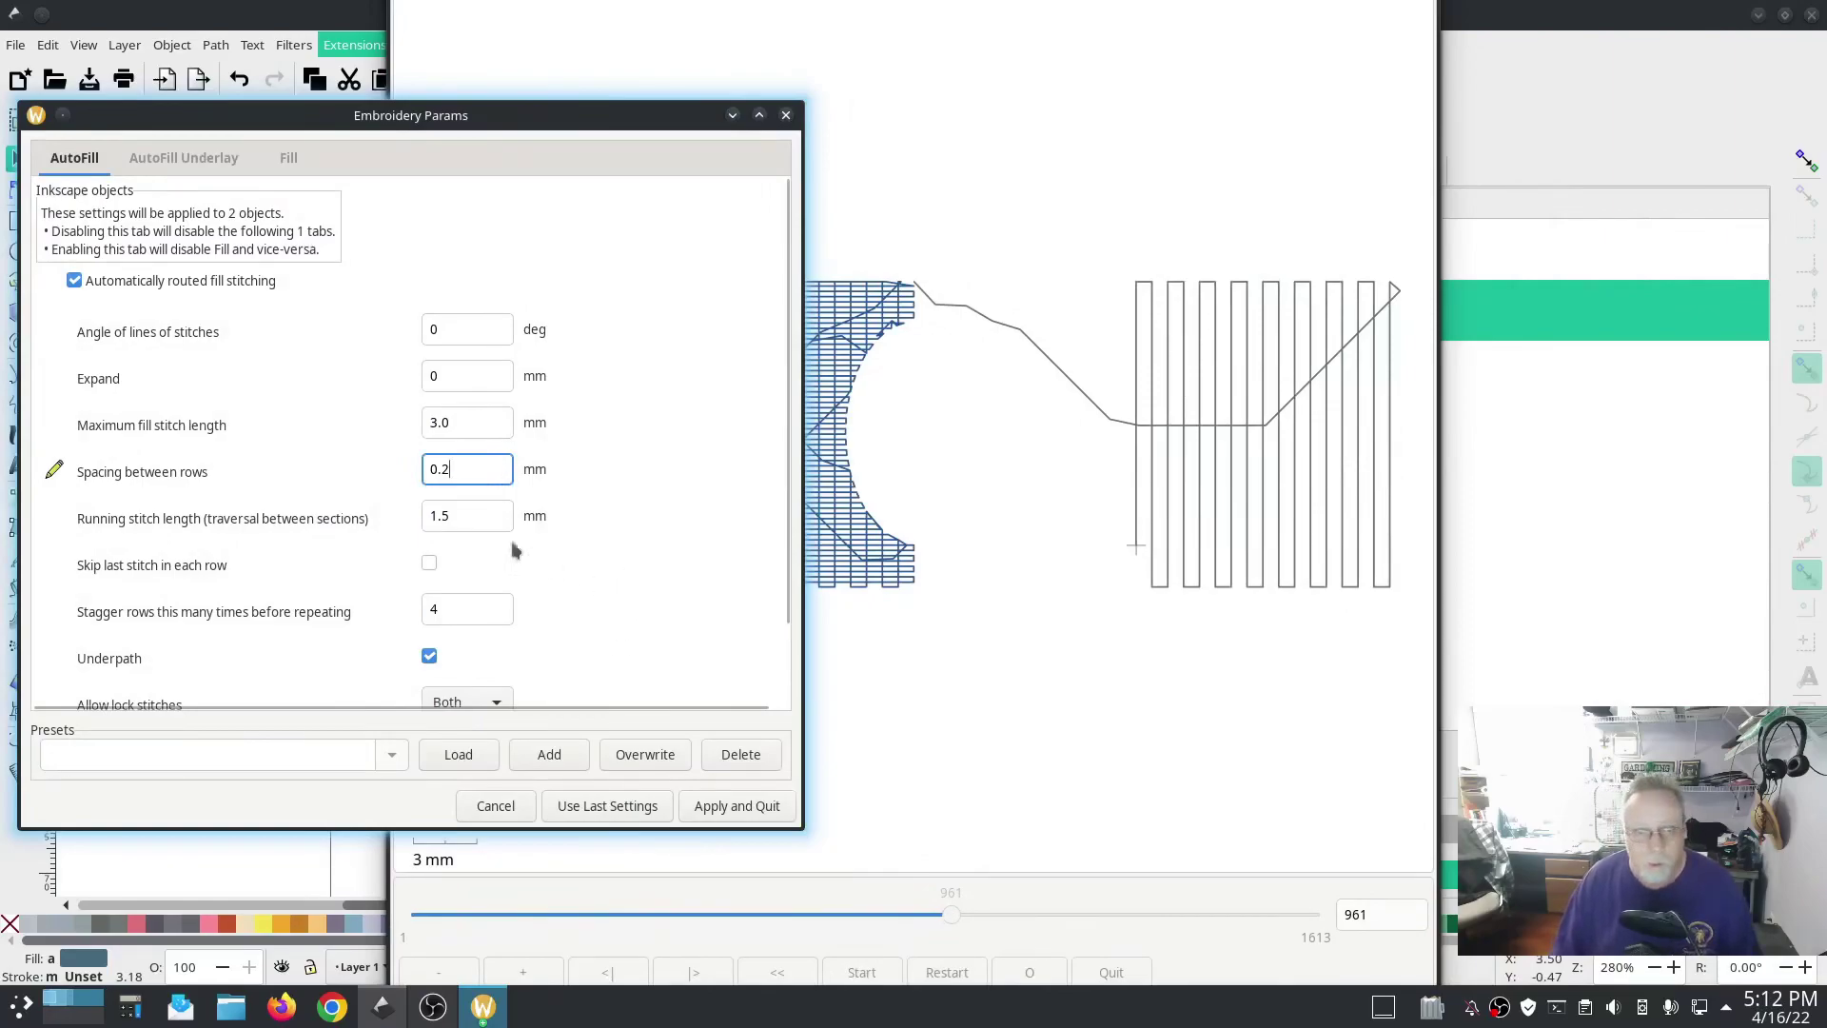
{"action": "key", "text": "Tab"}
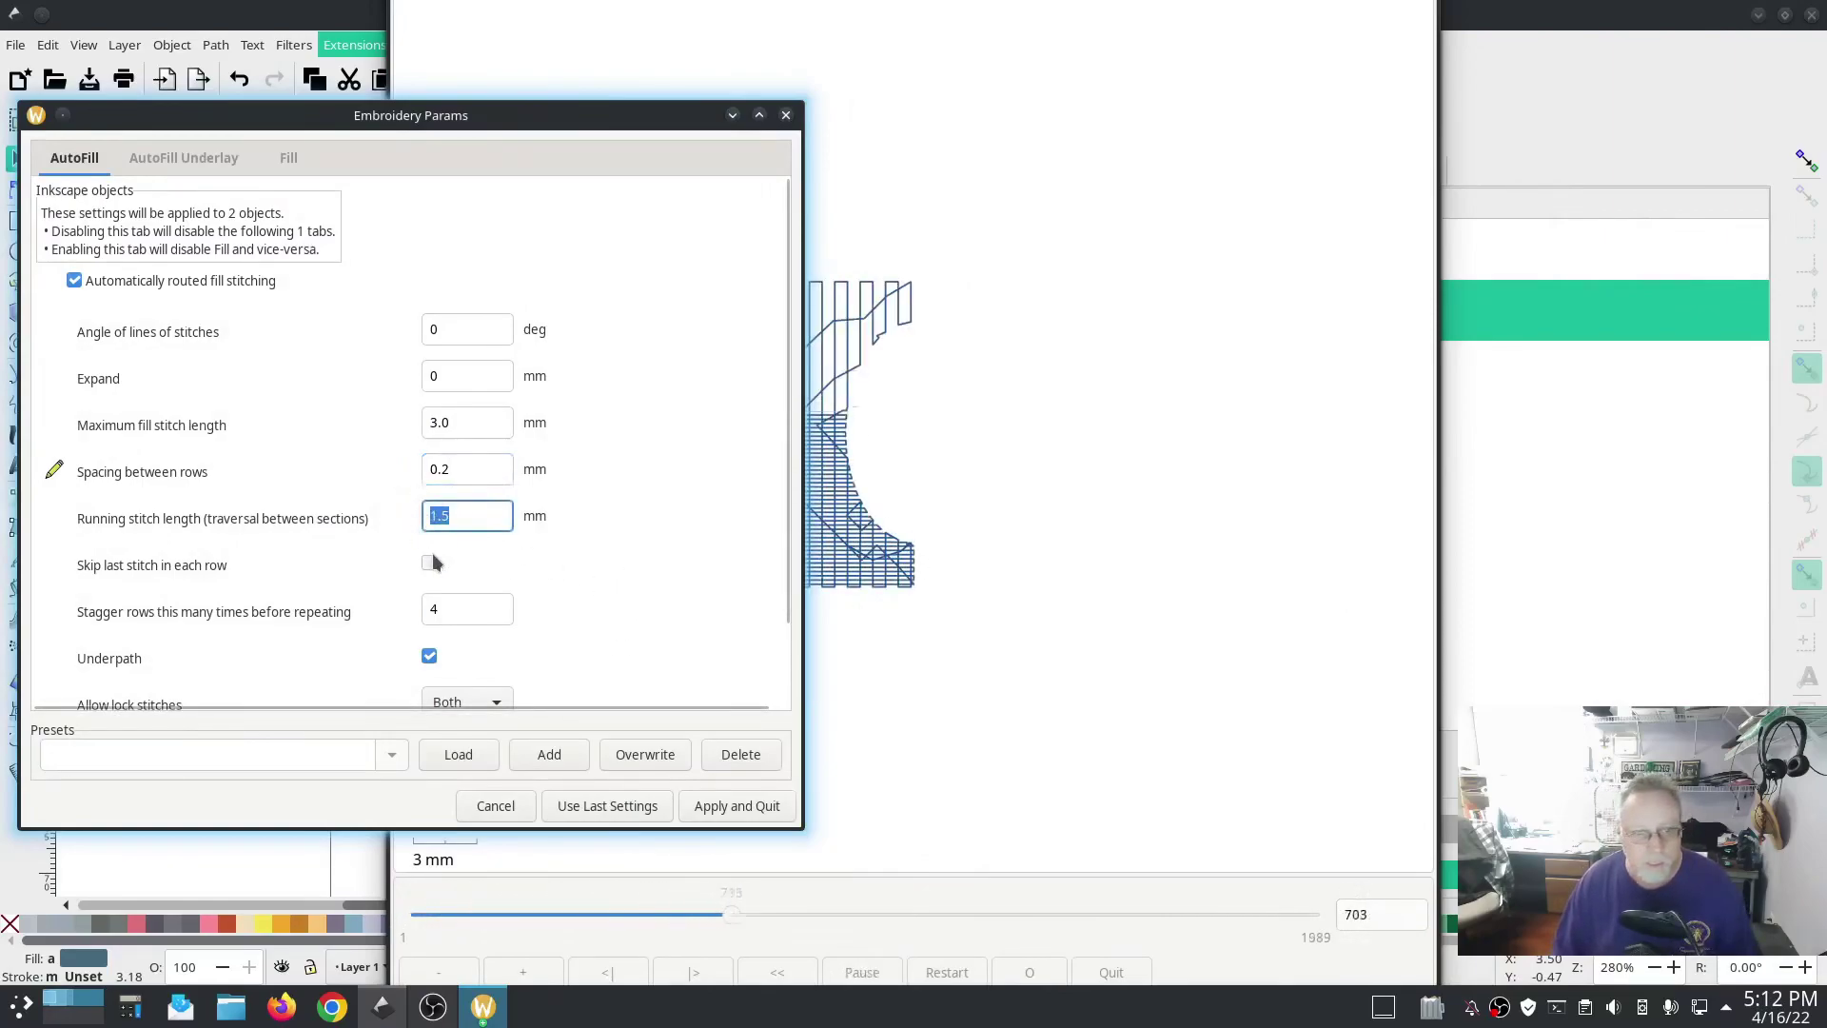
{"action": "type", "text": "2"}
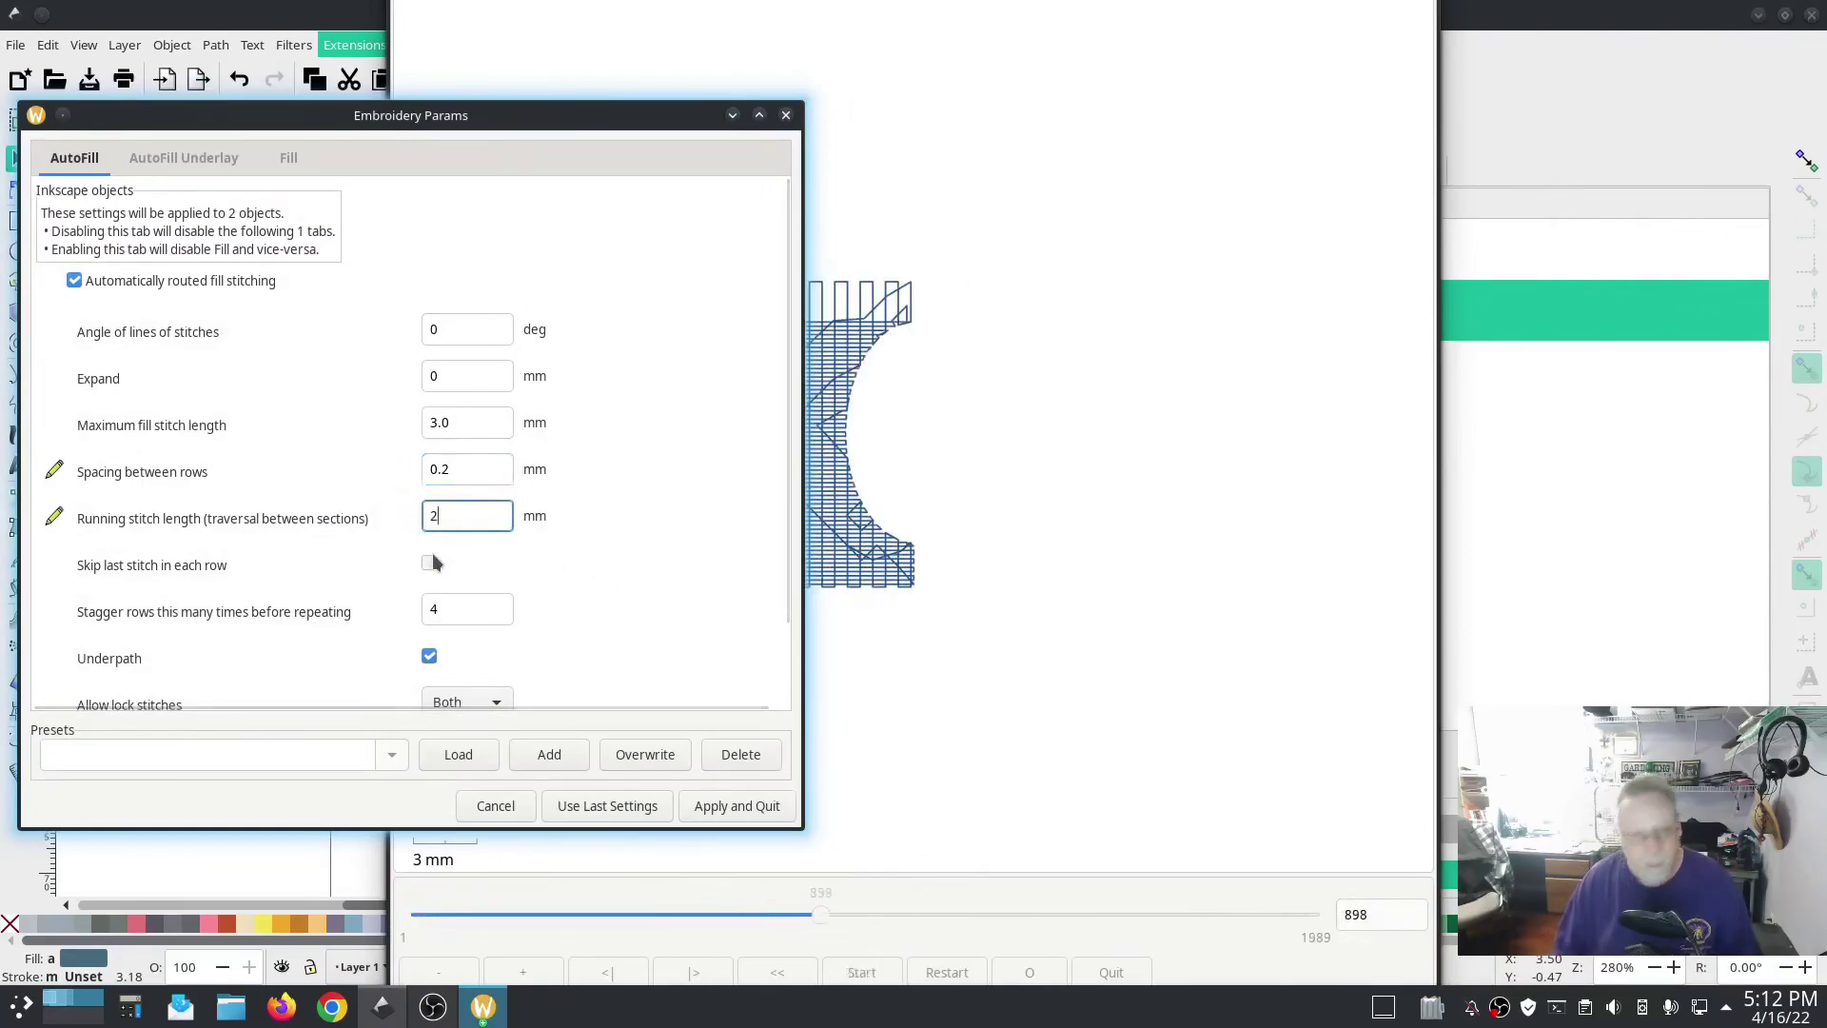
Set the AutoFill Underlay row spacing to 2 mm, apply, and select the pink ellipse.
{"action": "left_click", "coordinate": [191, 157]}
{"action": "left_click", "coordinate": [315, 433]}
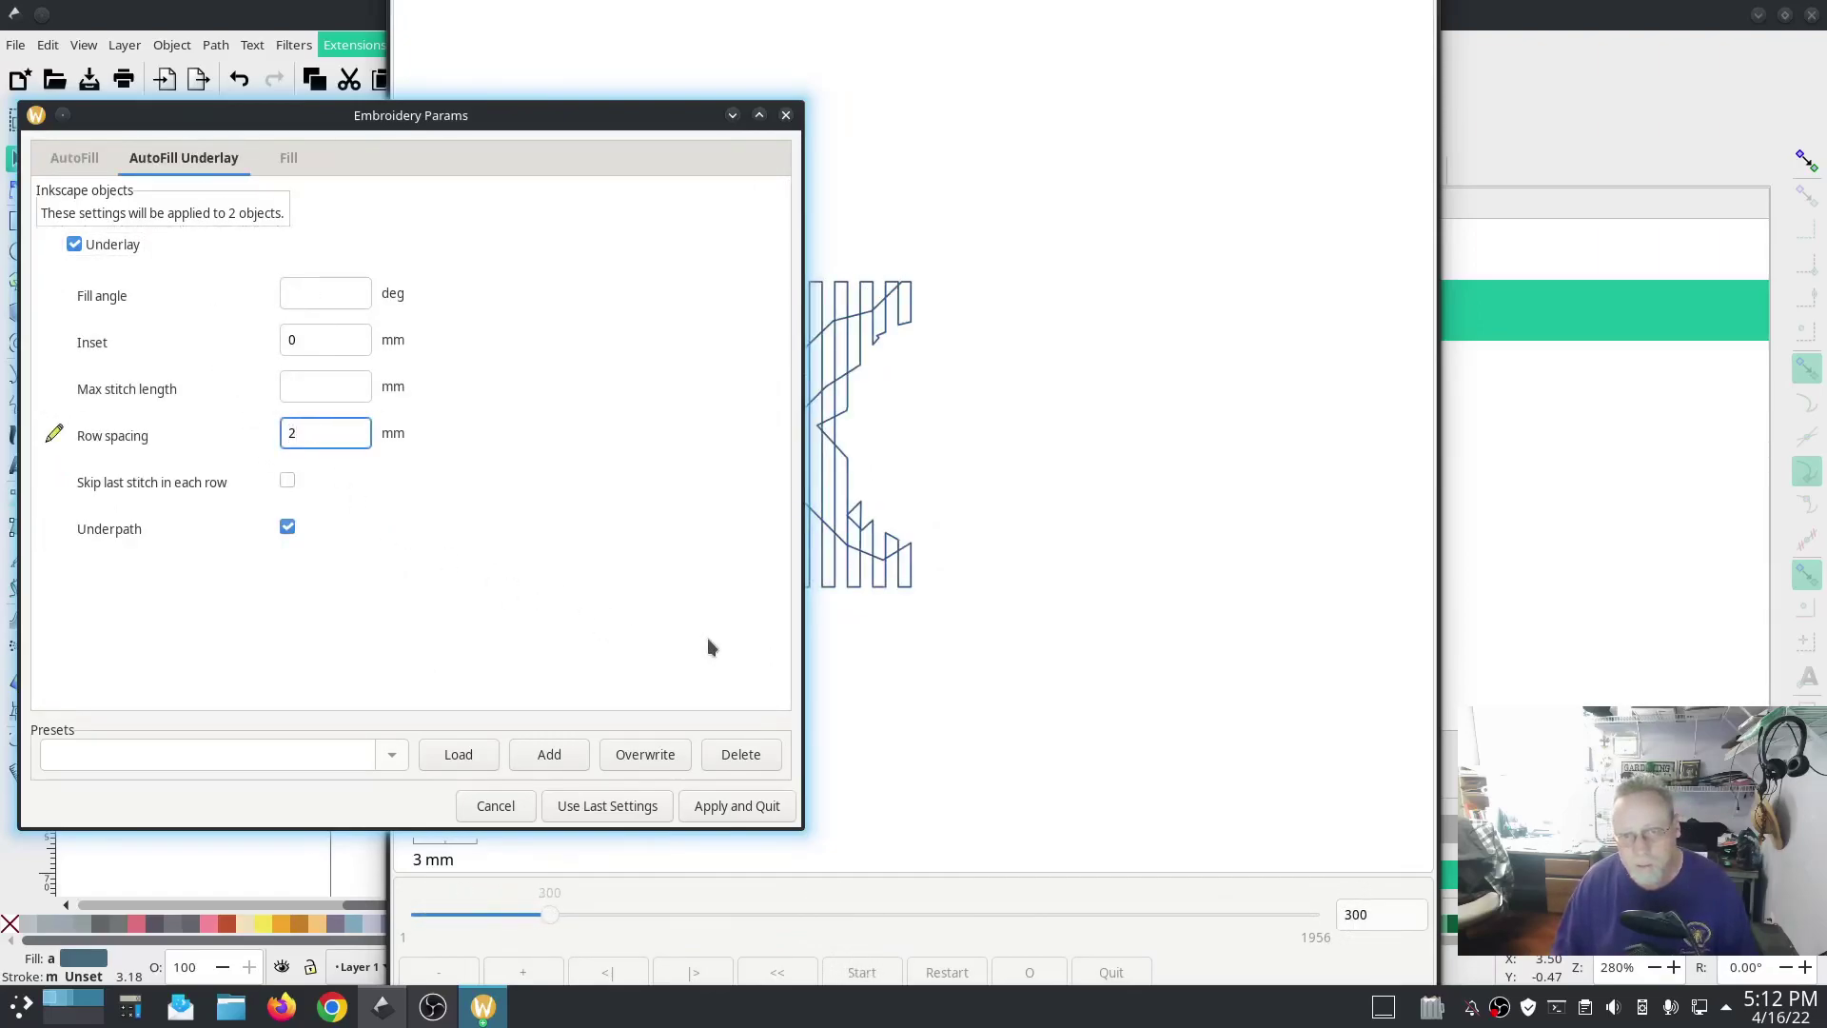
{"action": "left_click_drag", "start_coordinate": [518, 119], "coordinate": [203, 140]}
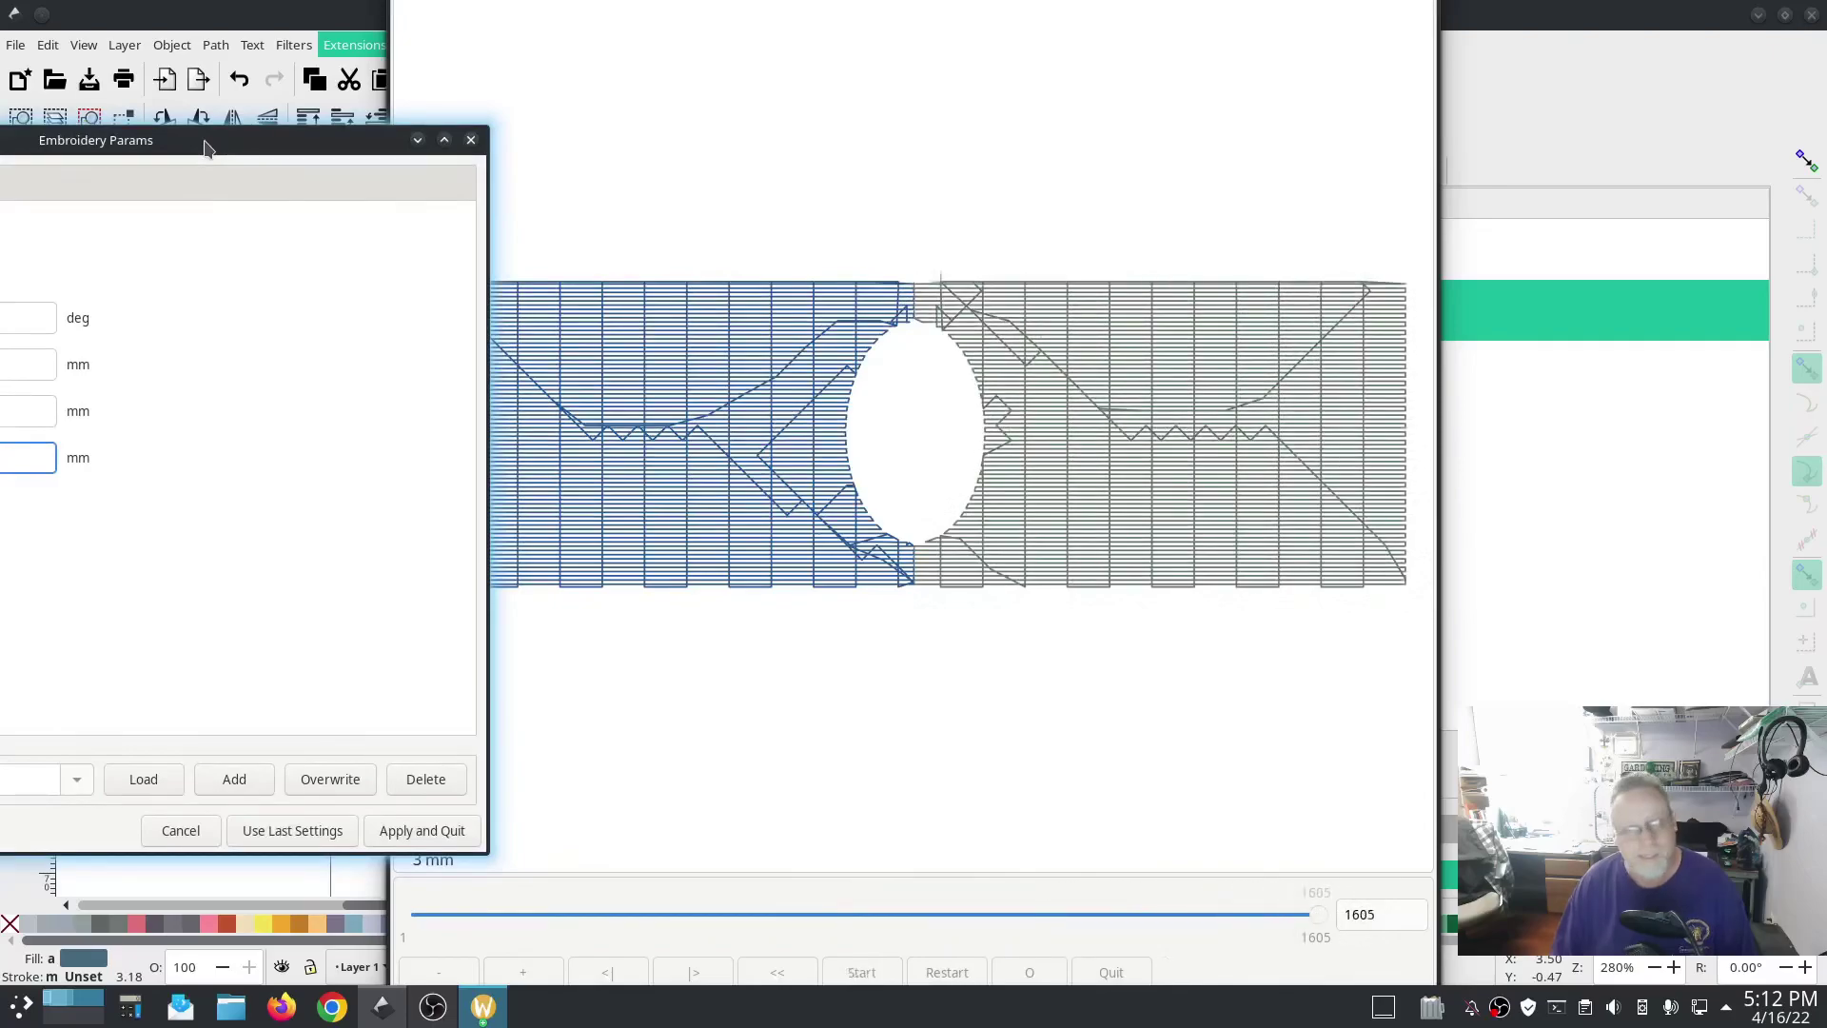
{"action": "left_click_drag", "start_coordinate": [204, 147], "coordinate": [571, 220]}
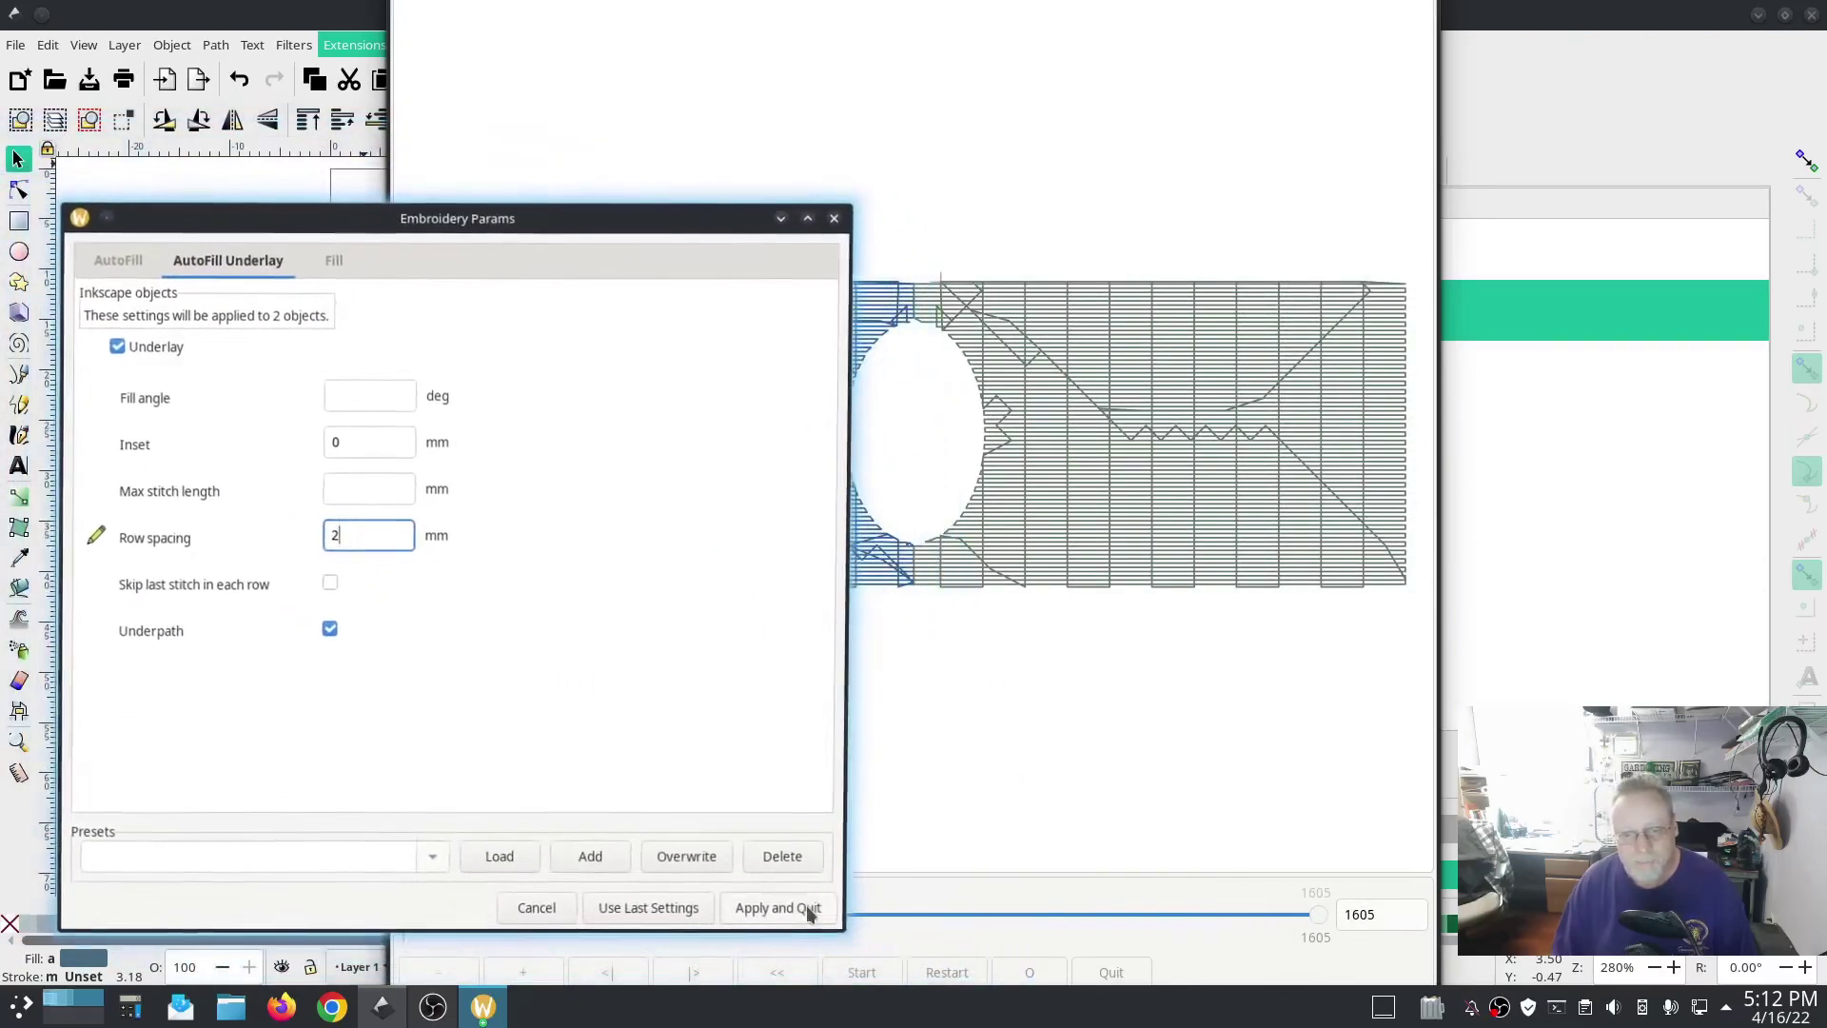
{"action": "left_click", "coordinate": [809, 904]}
{"action": "left_click", "coordinate": [668, 356]}
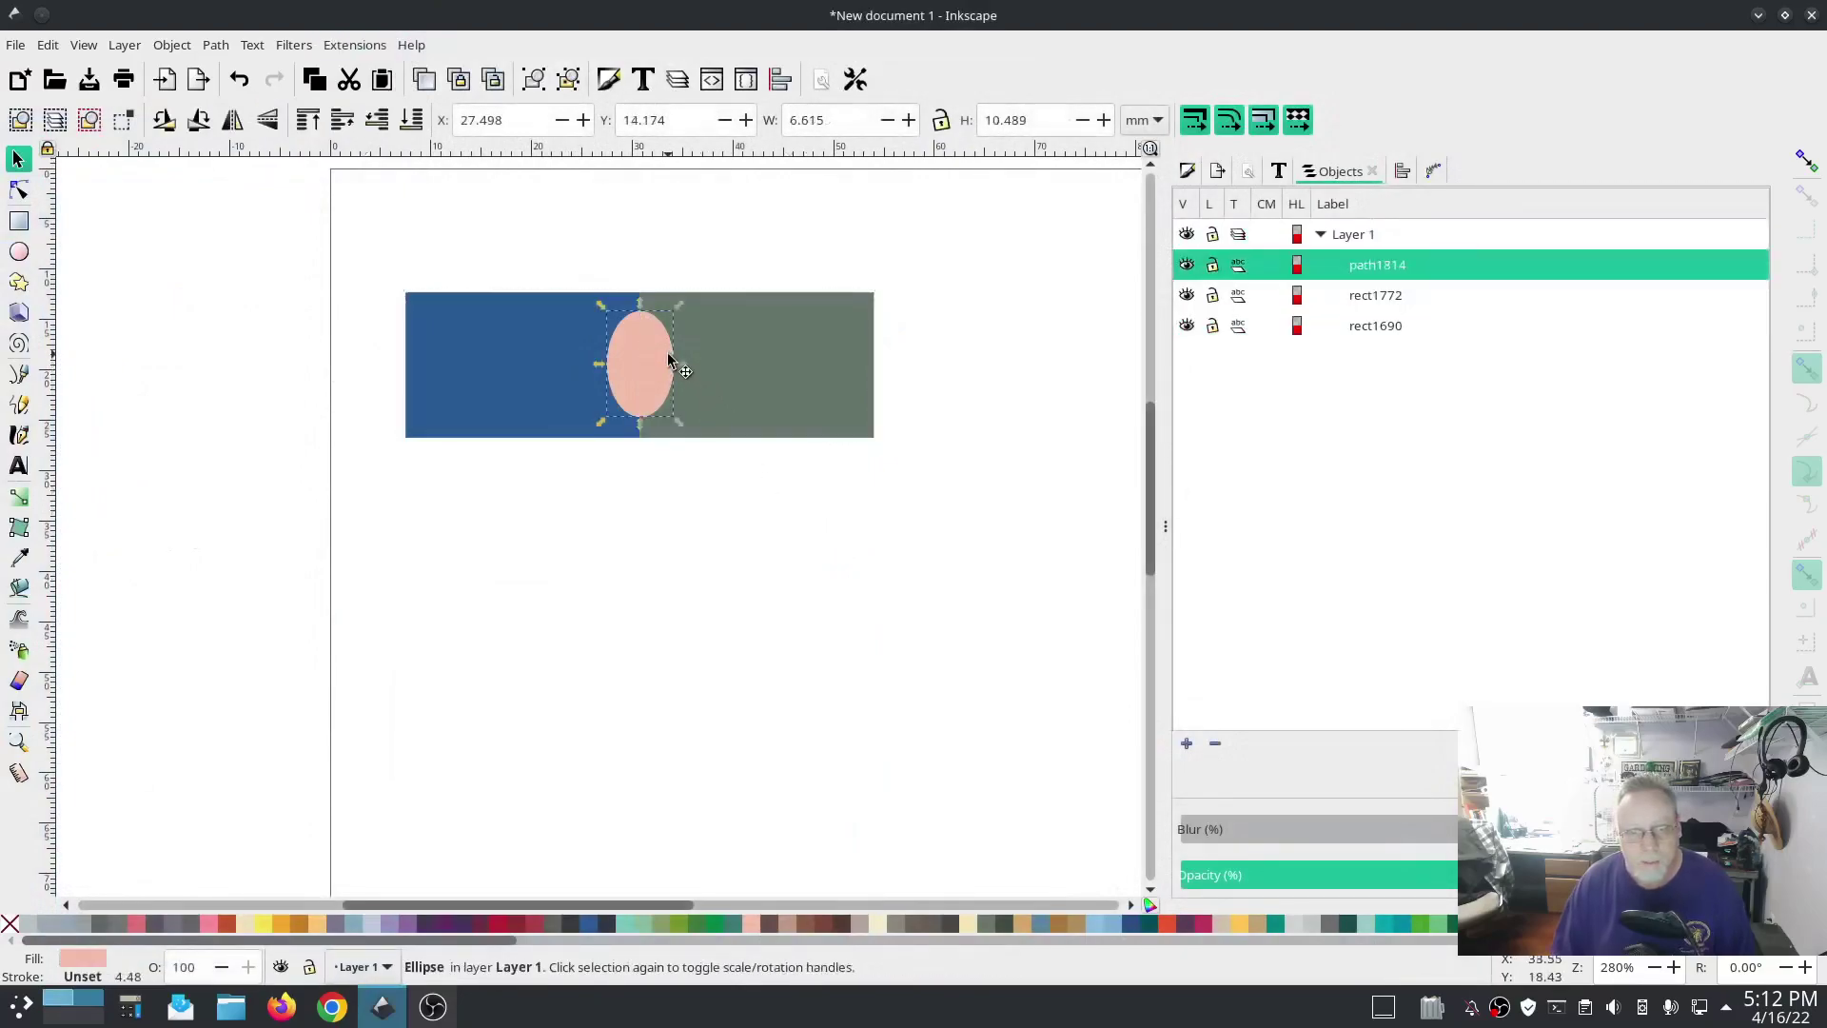
Open the ellipse's Ink/Stitch Params and set running stitch length to 2 mm.
{"action": "left_click", "coordinate": [343, 44]}
{"action": "mouse_move", "coordinate": [433, 312]}
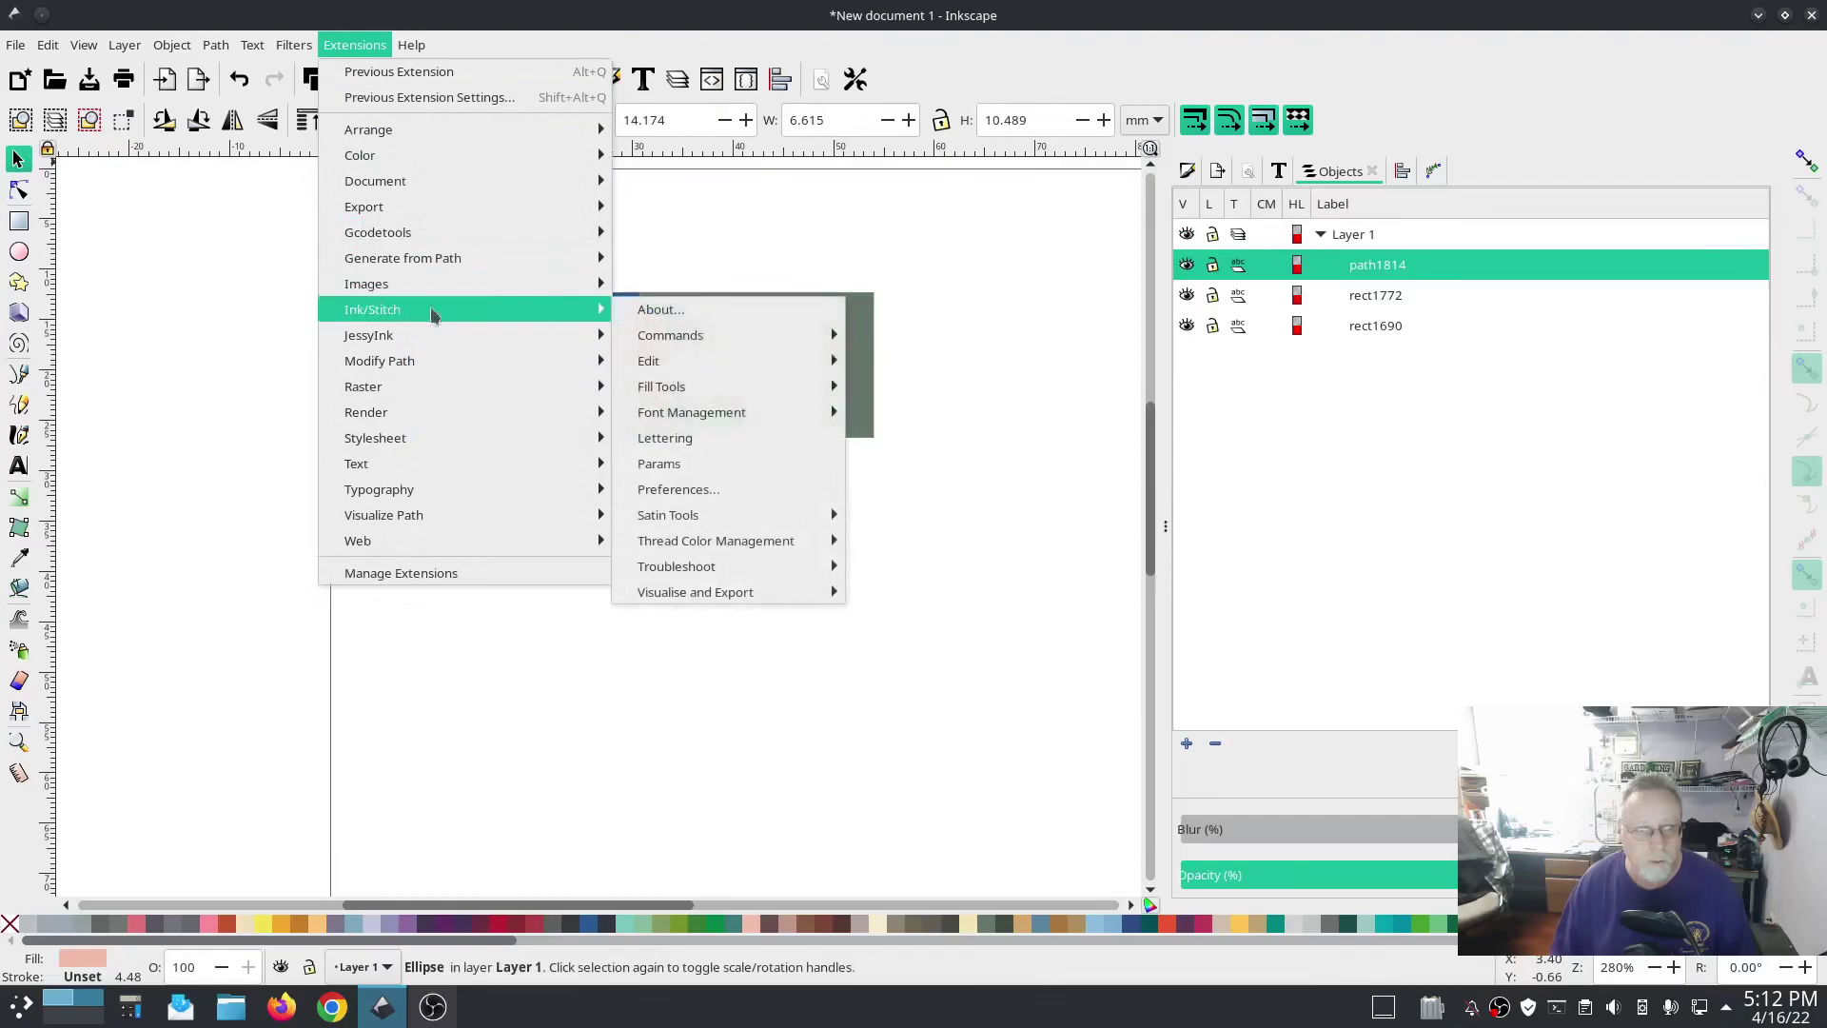
{"action": "left_click", "coordinate": [659, 464]}
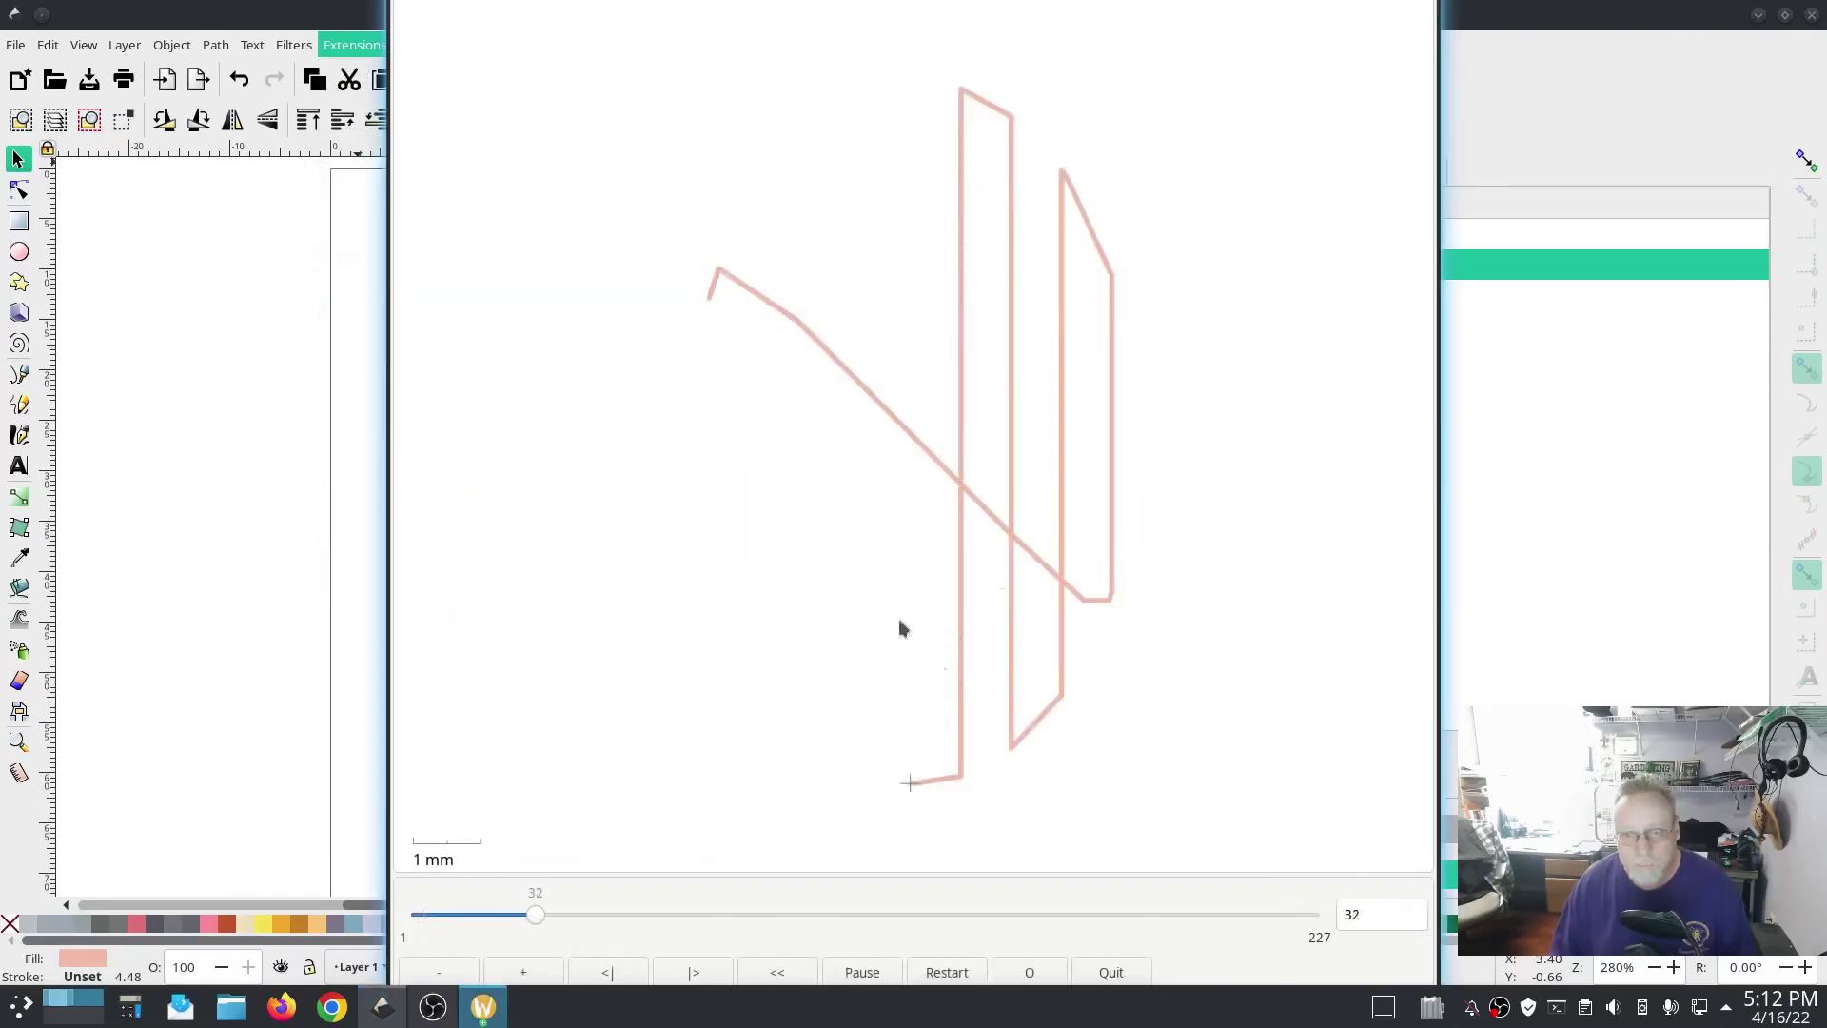
{"action": "left_click", "coordinate": [954, 148]}
{"action": "left_click_drag", "start_coordinate": [955, 147], "coordinate": [506, 139]}
{"action": "left_click", "coordinate": [535, 484]}
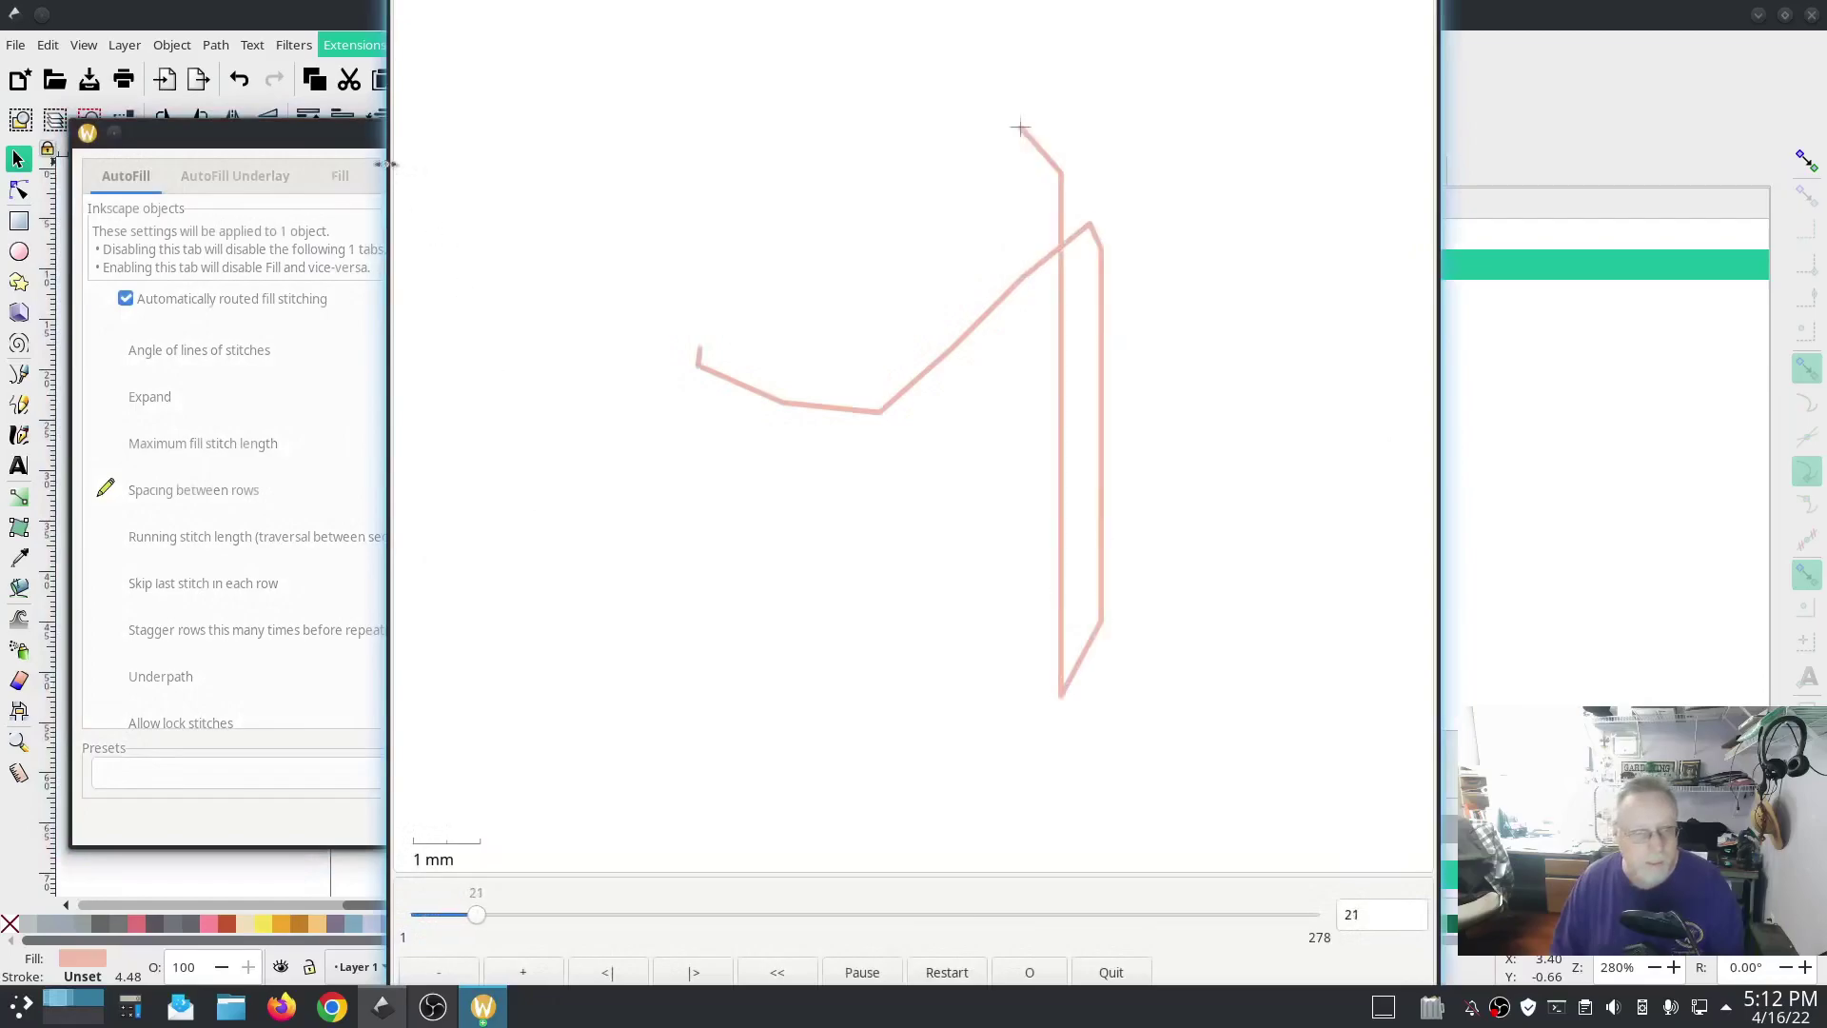
{"action": "key", "text": "Tab"}
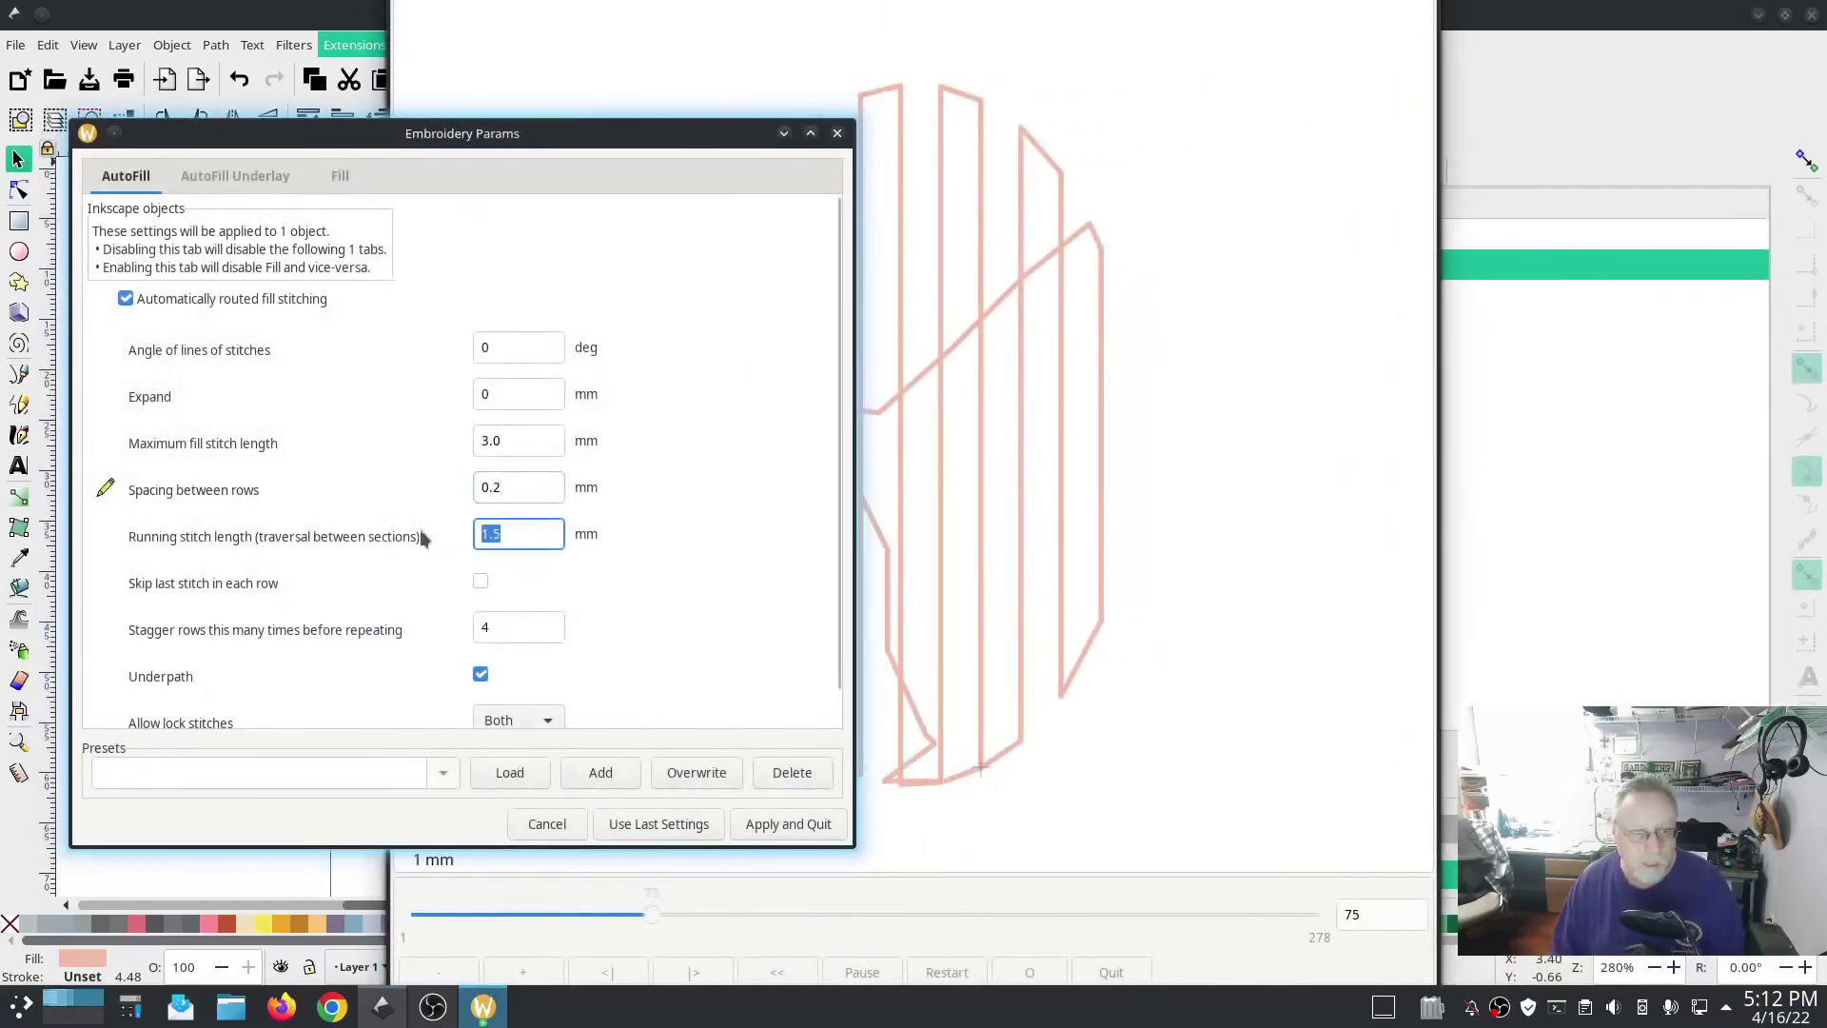
{"action": "type", "text": "2"}
Set the ellipse's AutoFill Underlay row spacing to 2 mm, apply, and select rect1690.
{"action": "left_click", "coordinate": [229, 177]}
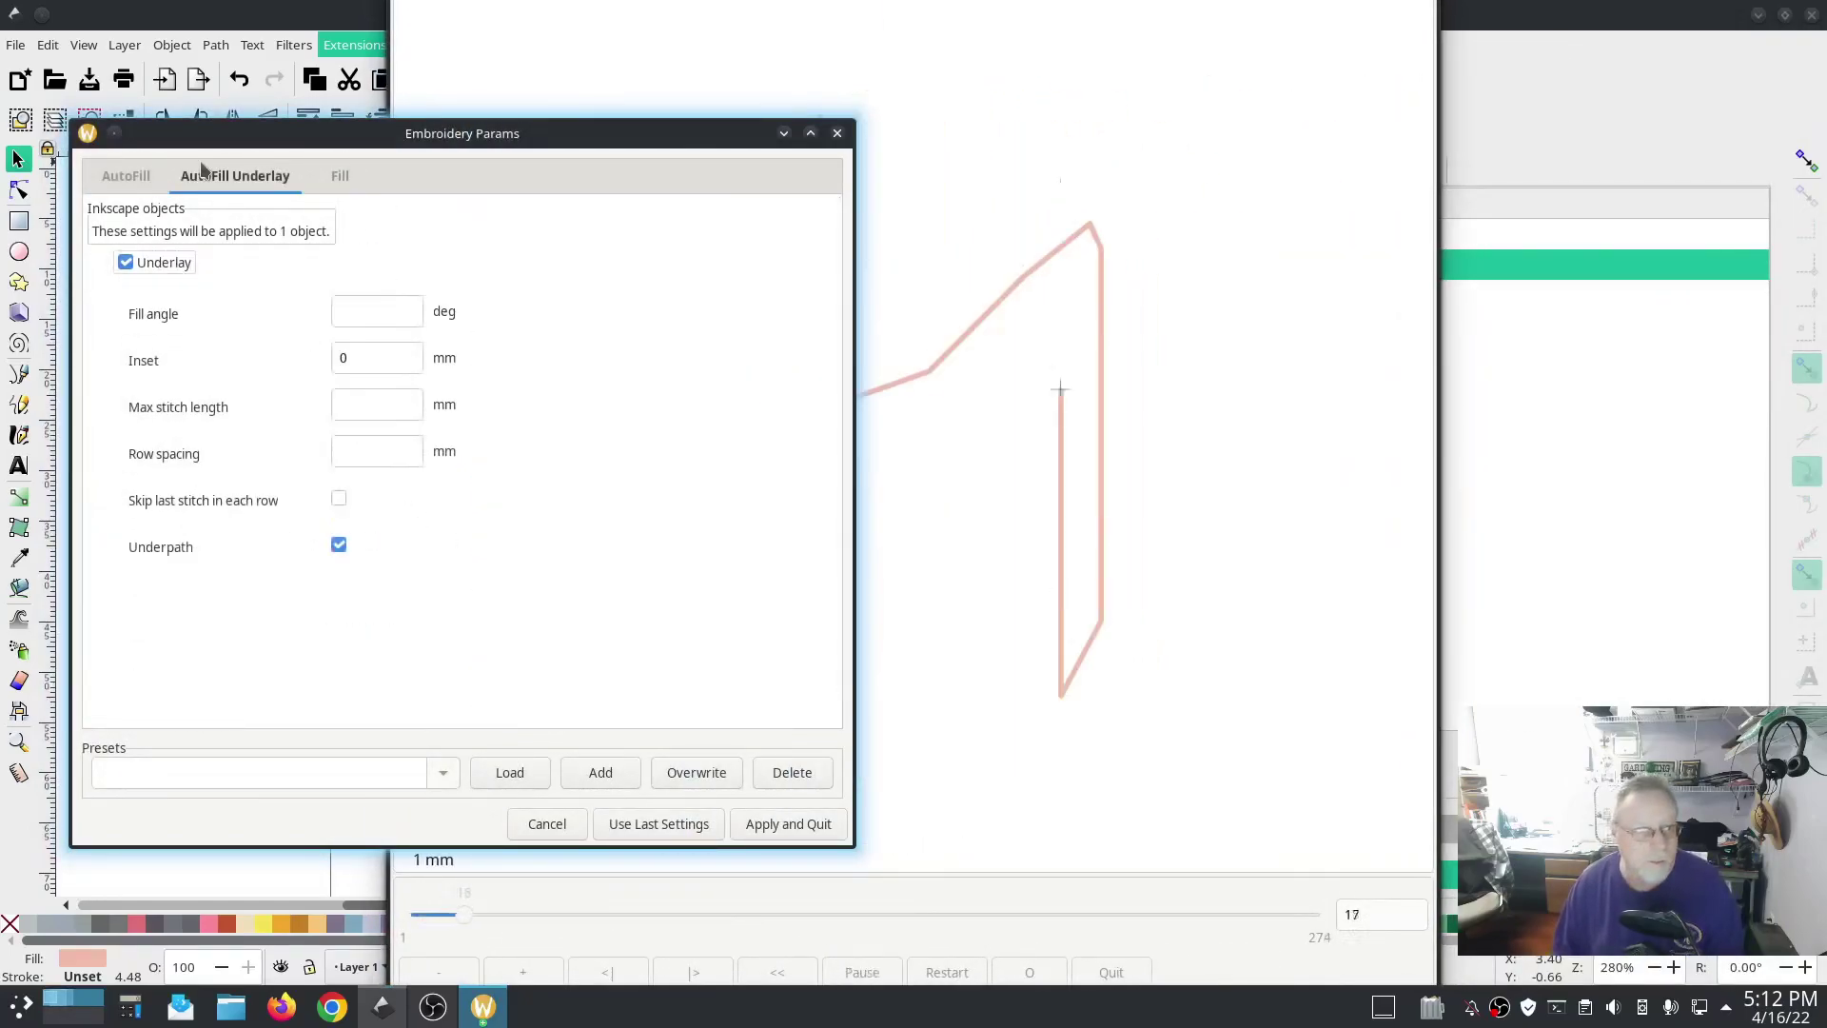
{"action": "left_click", "coordinate": [371, 451]}
{"action": "type", "text": "2"}
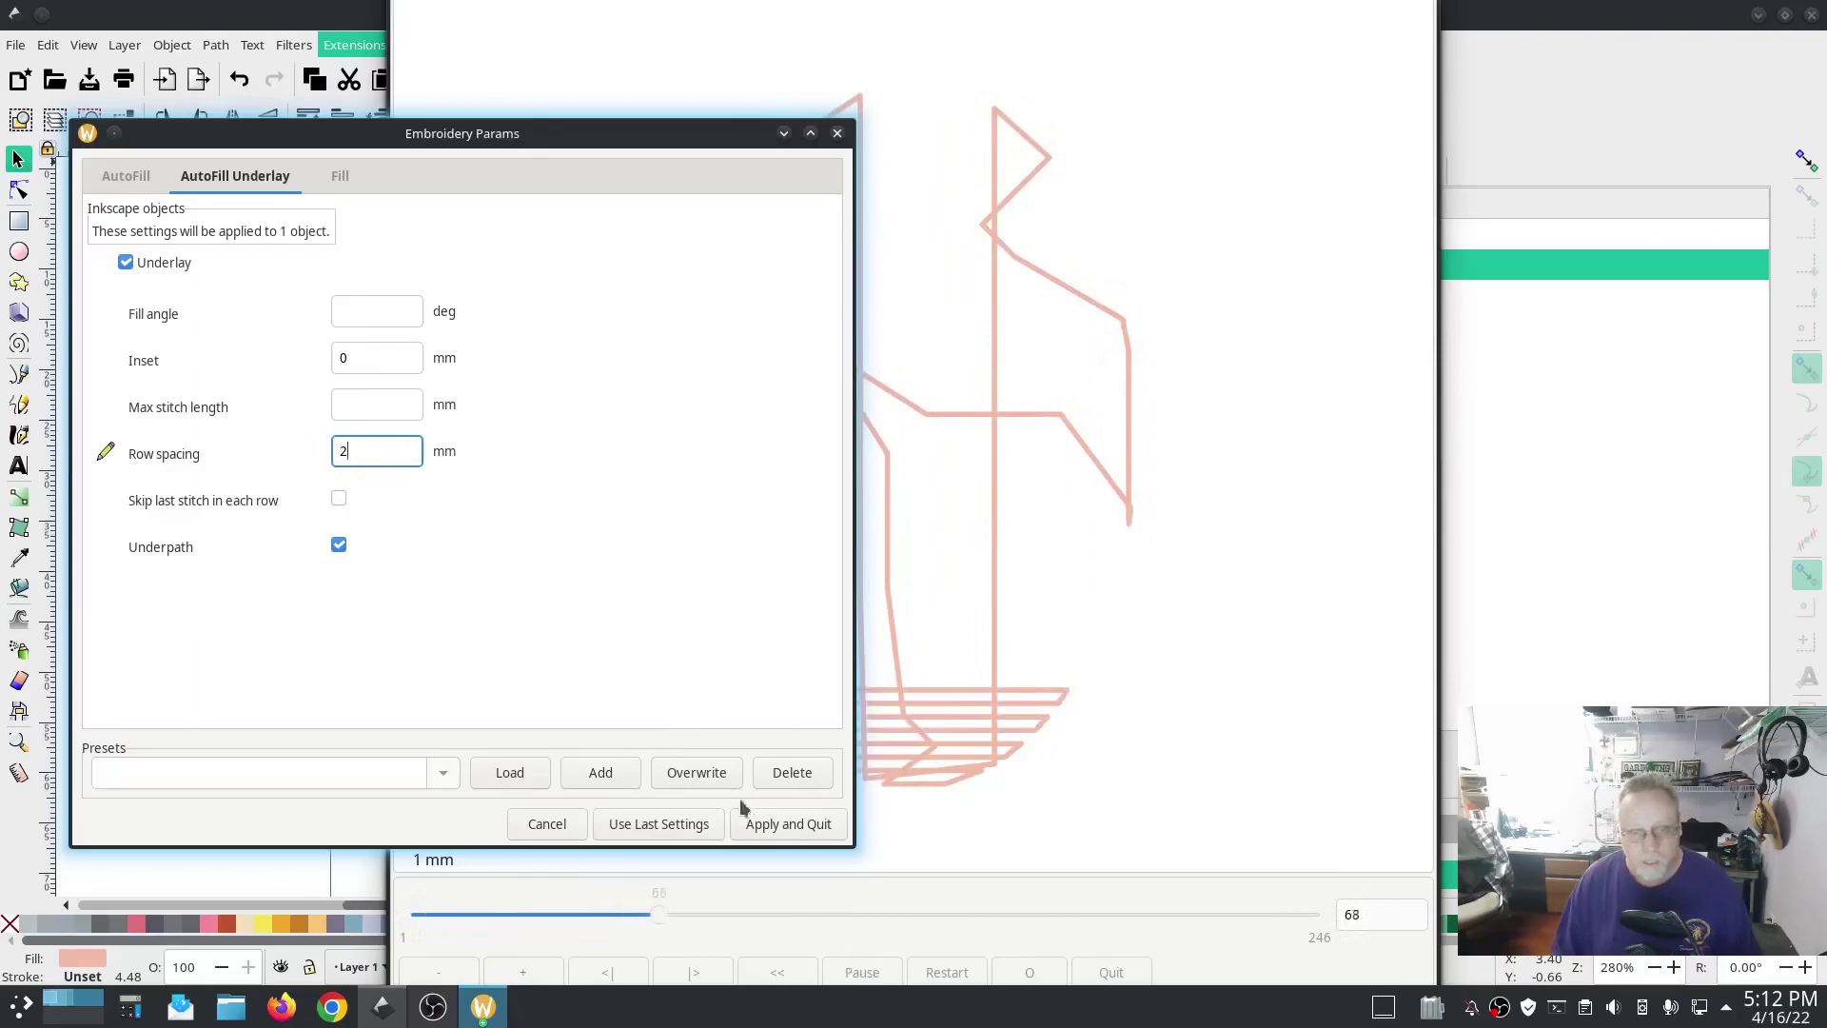
{"action": "left_click", "coordinate": [764, 822]}
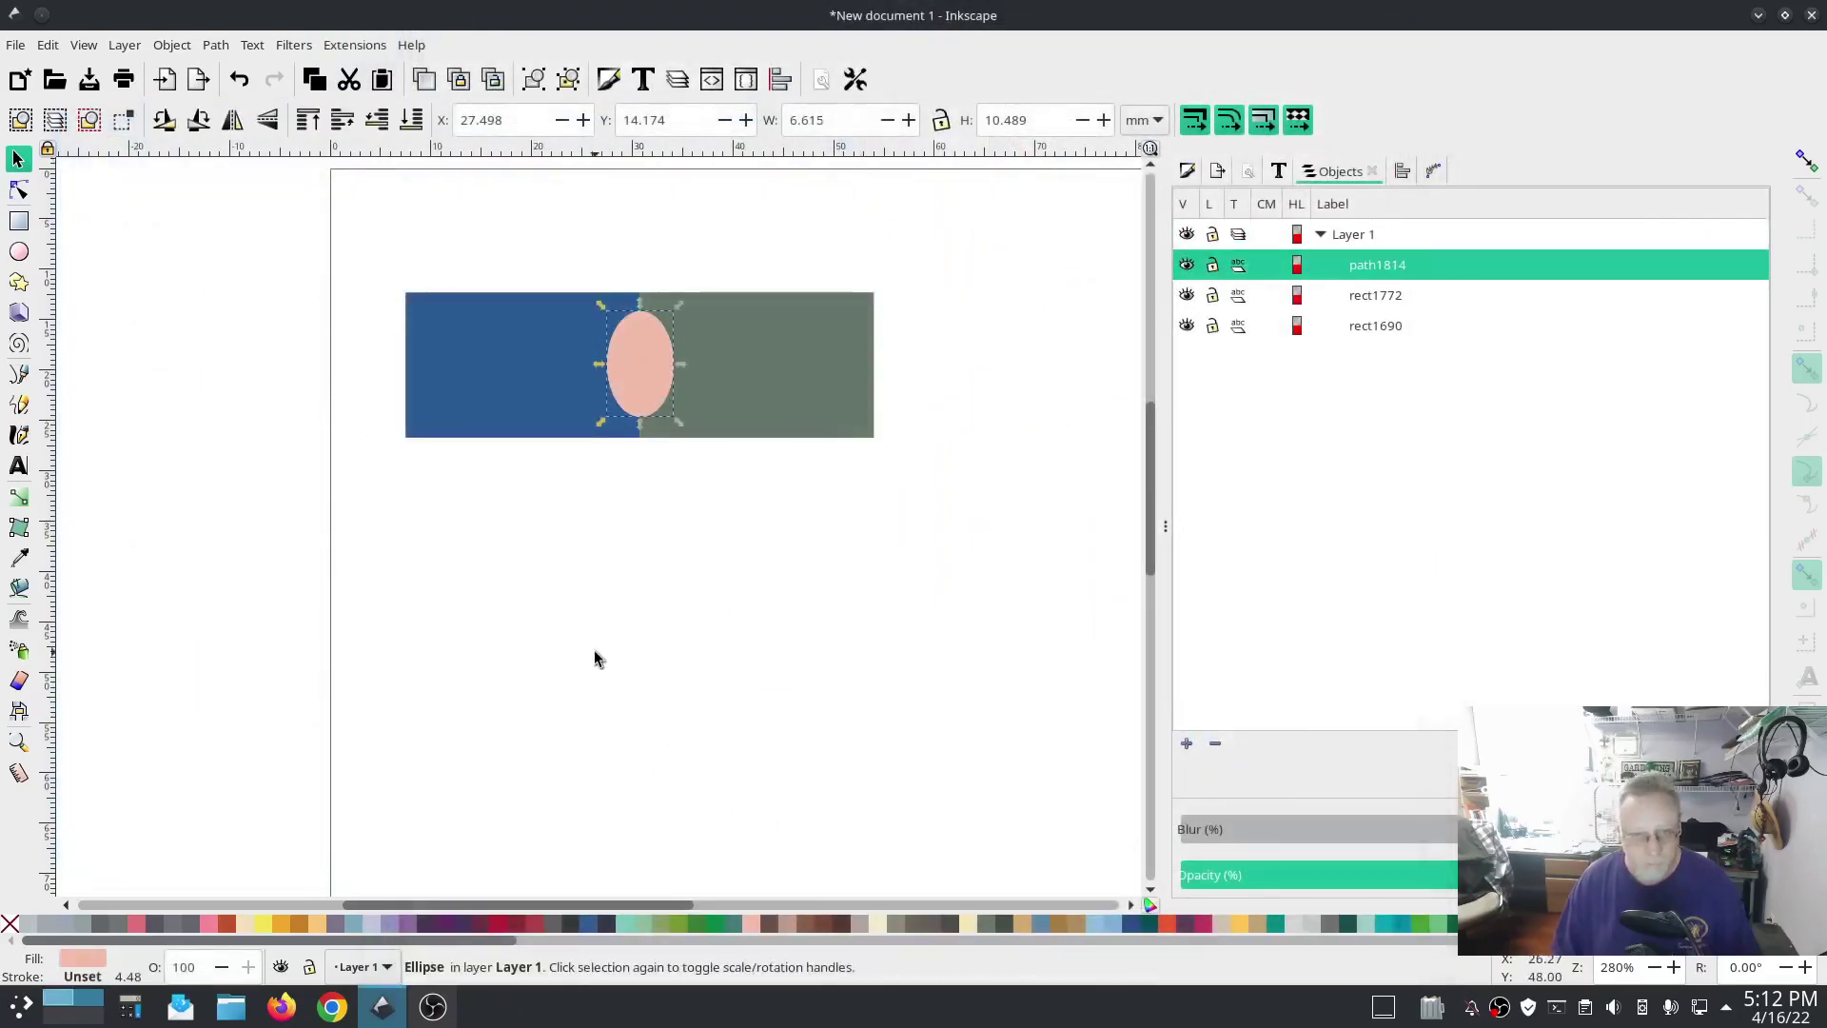
{"action": "left_click", "coordinate": [993, 624]}
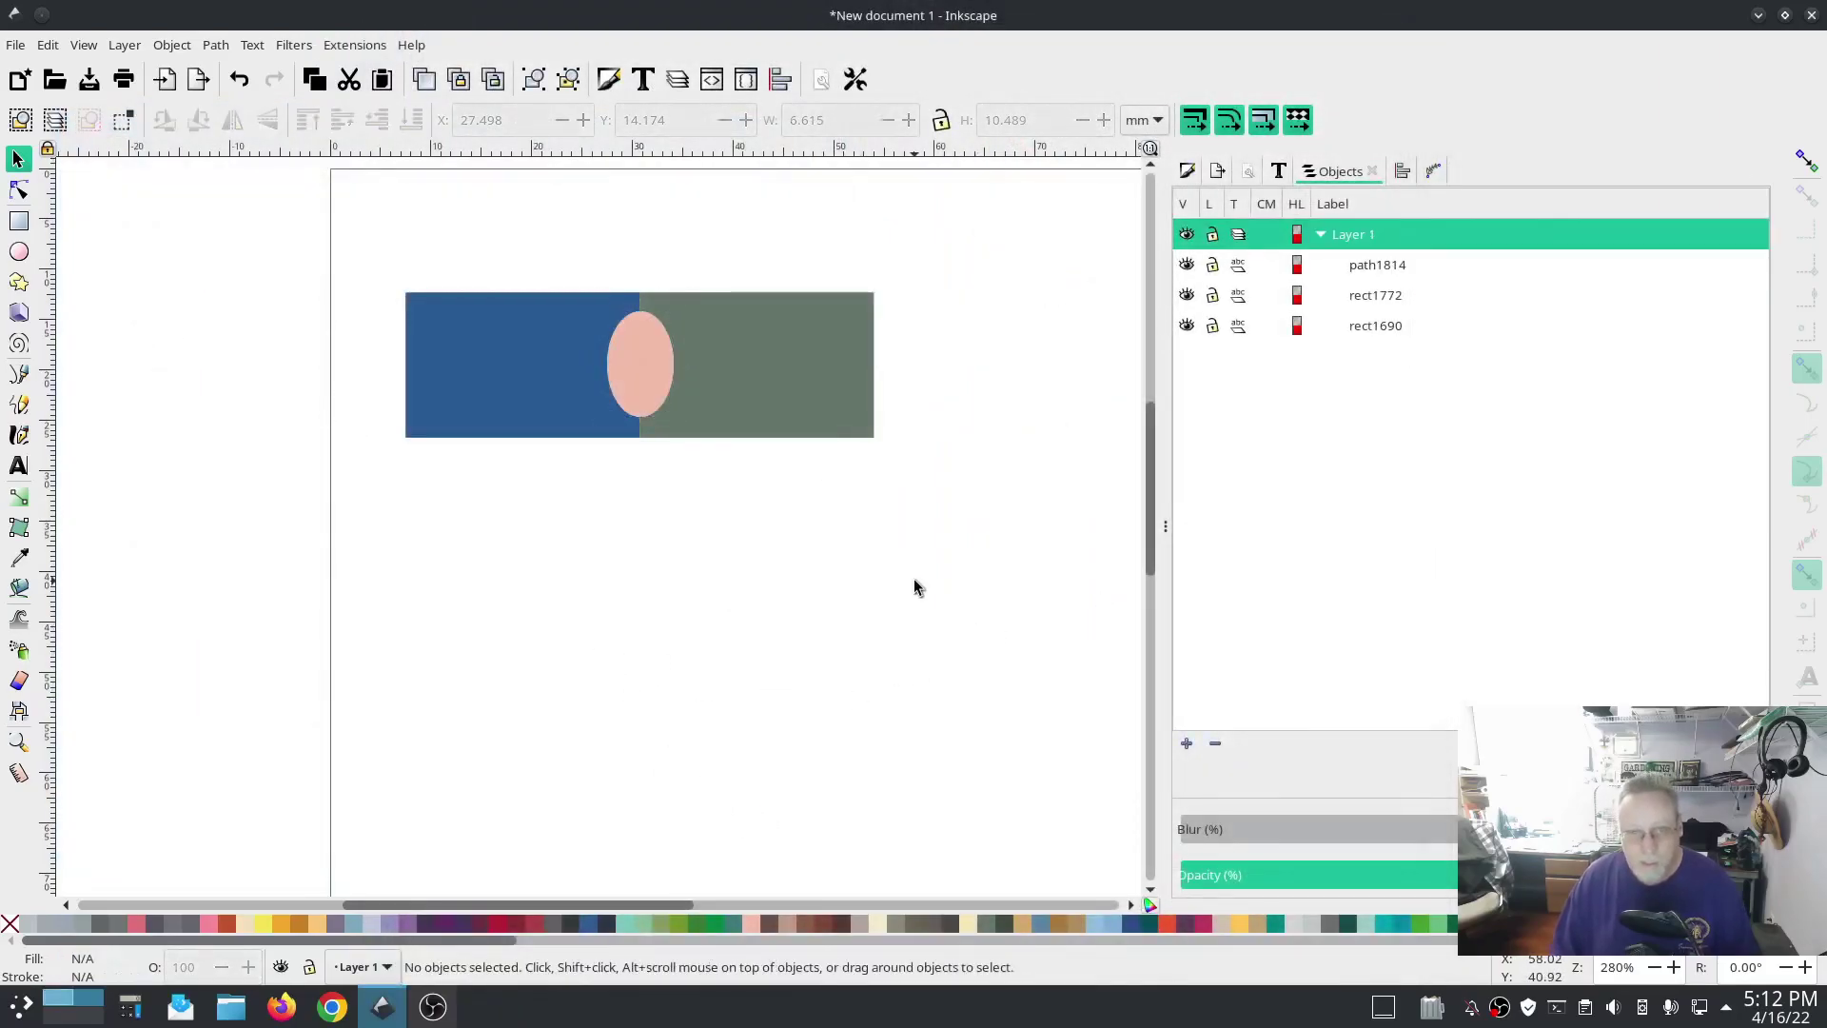
{"action": "left_click", "coordinate": [1376, 327]}
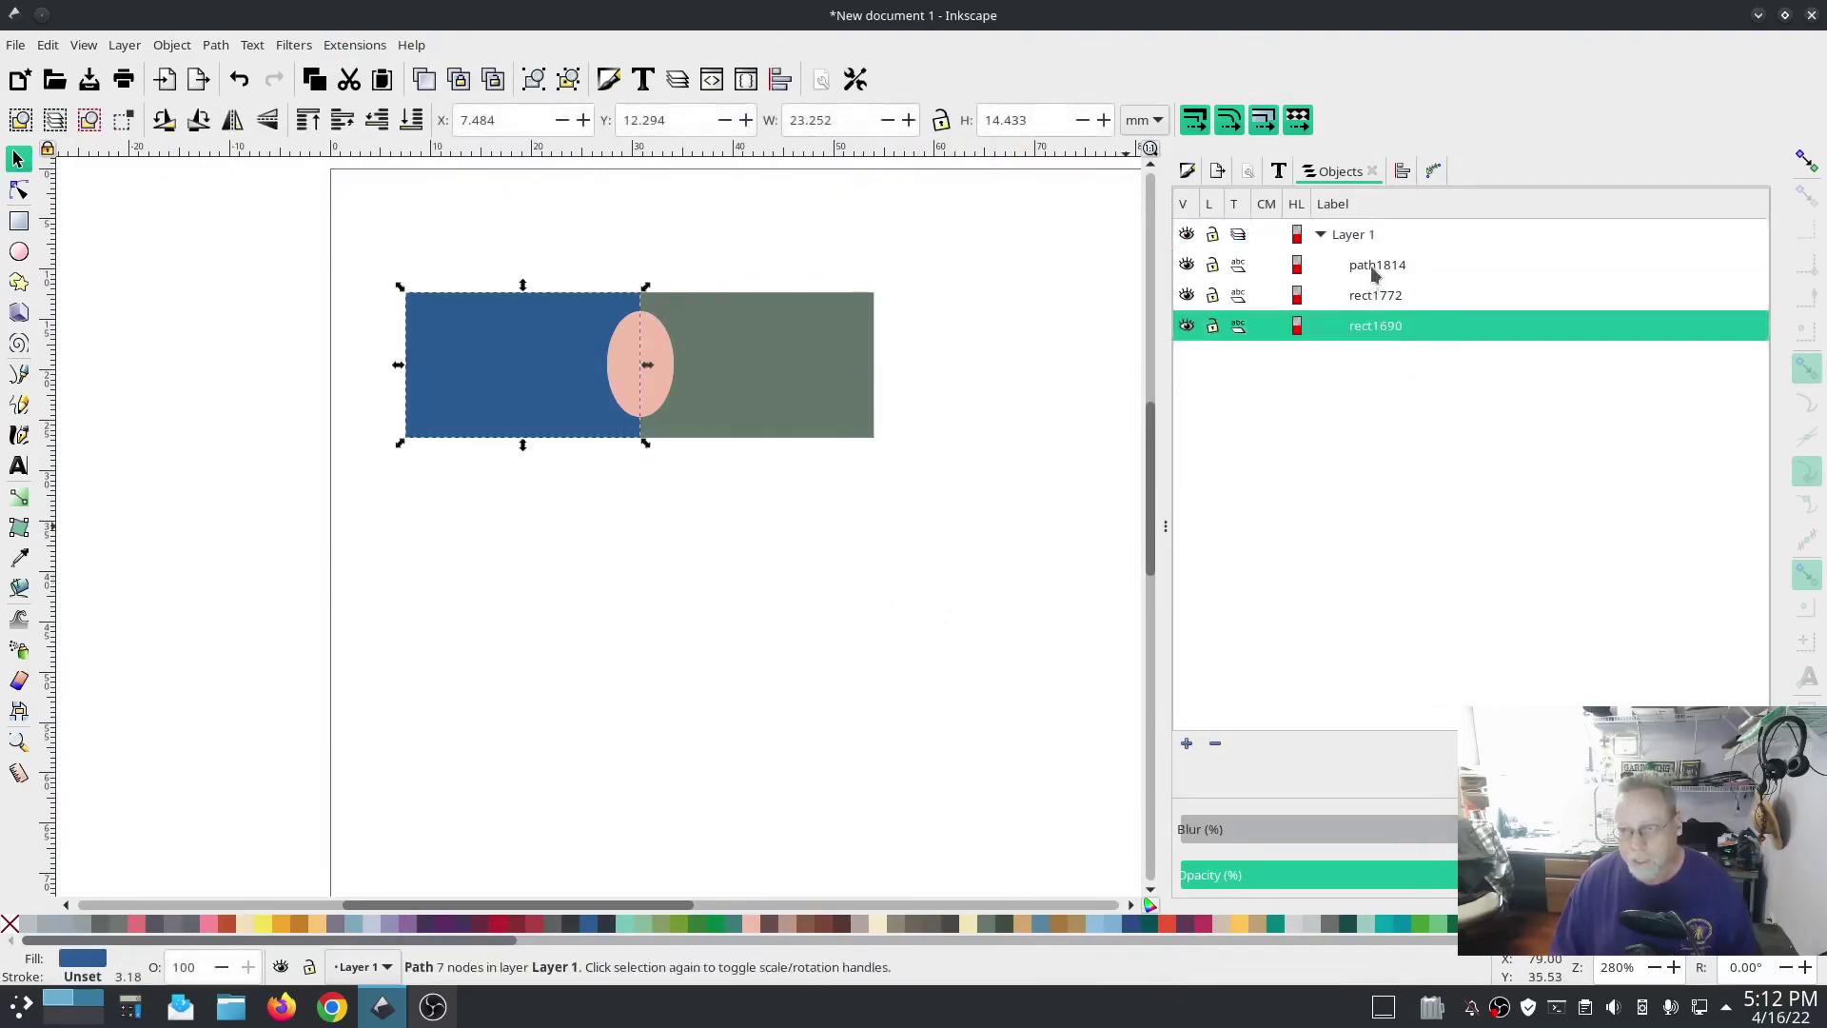
Duplicate the three-object design and move the copy below the original.
{"action": "left_click", "coordinate": [1377, 268], "text": "shift"}
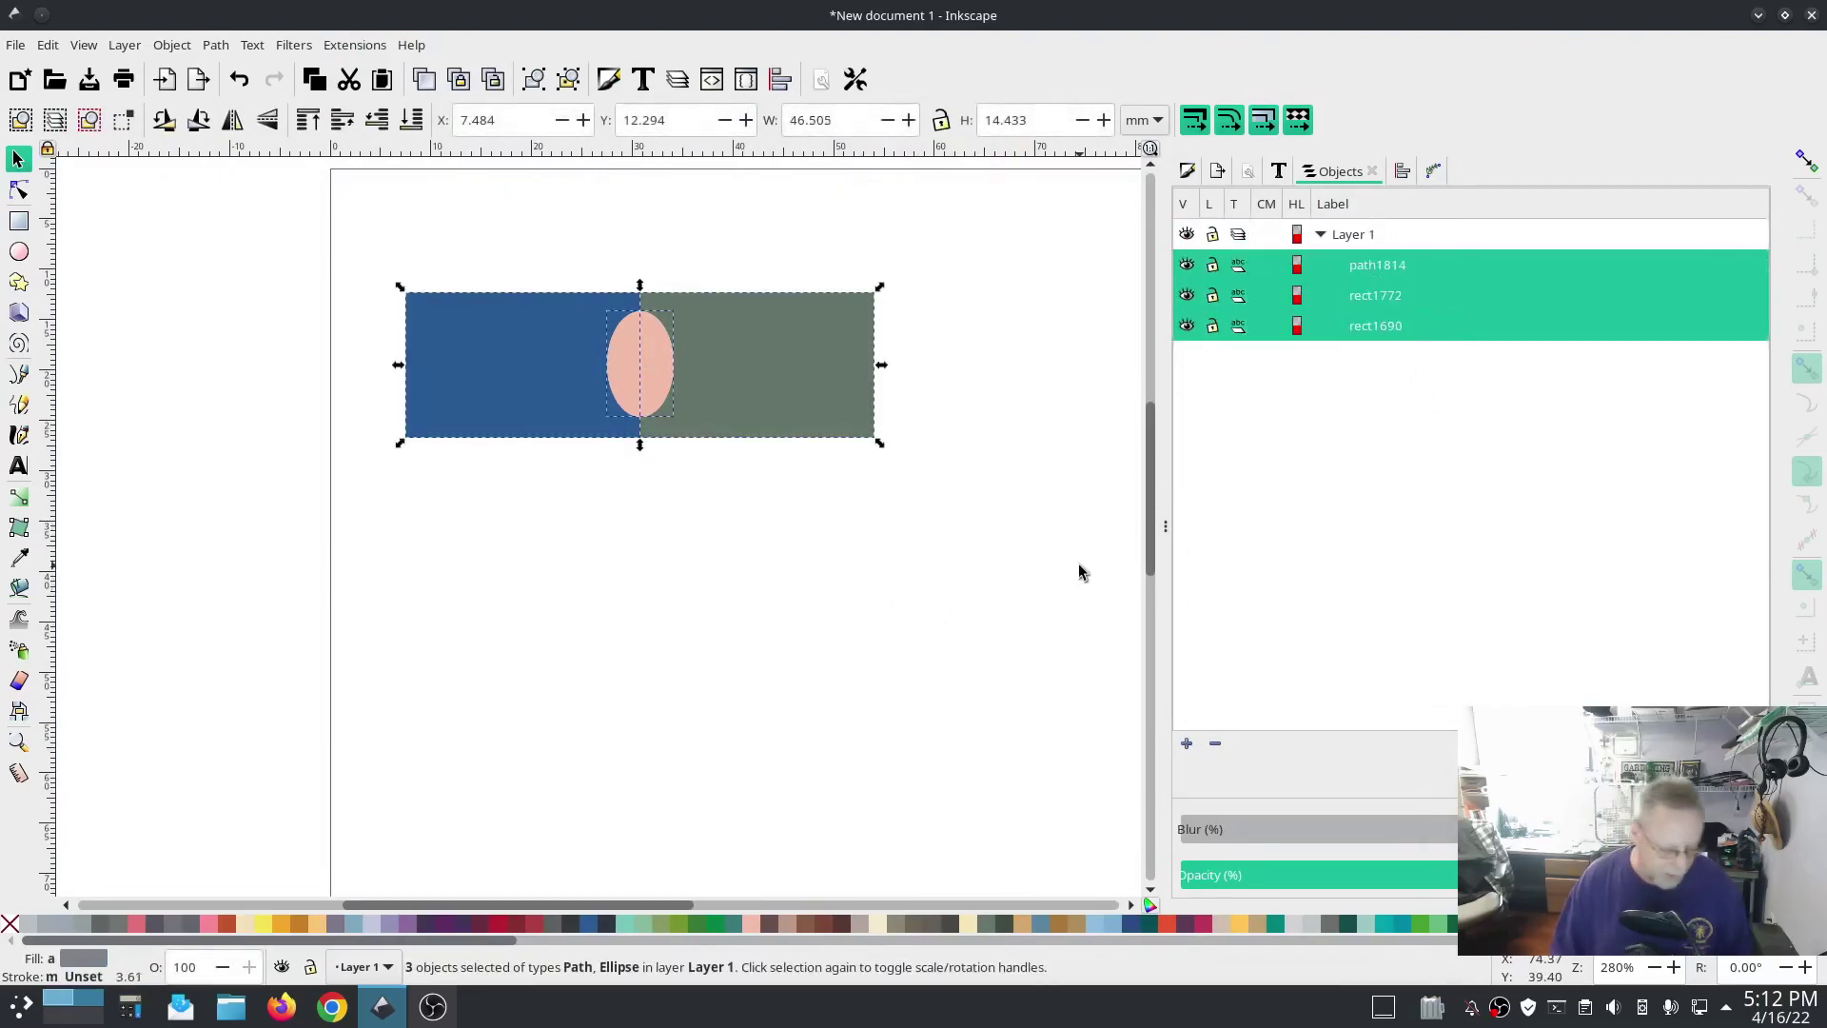
{"action": "key", "text": "ctrl+d"}
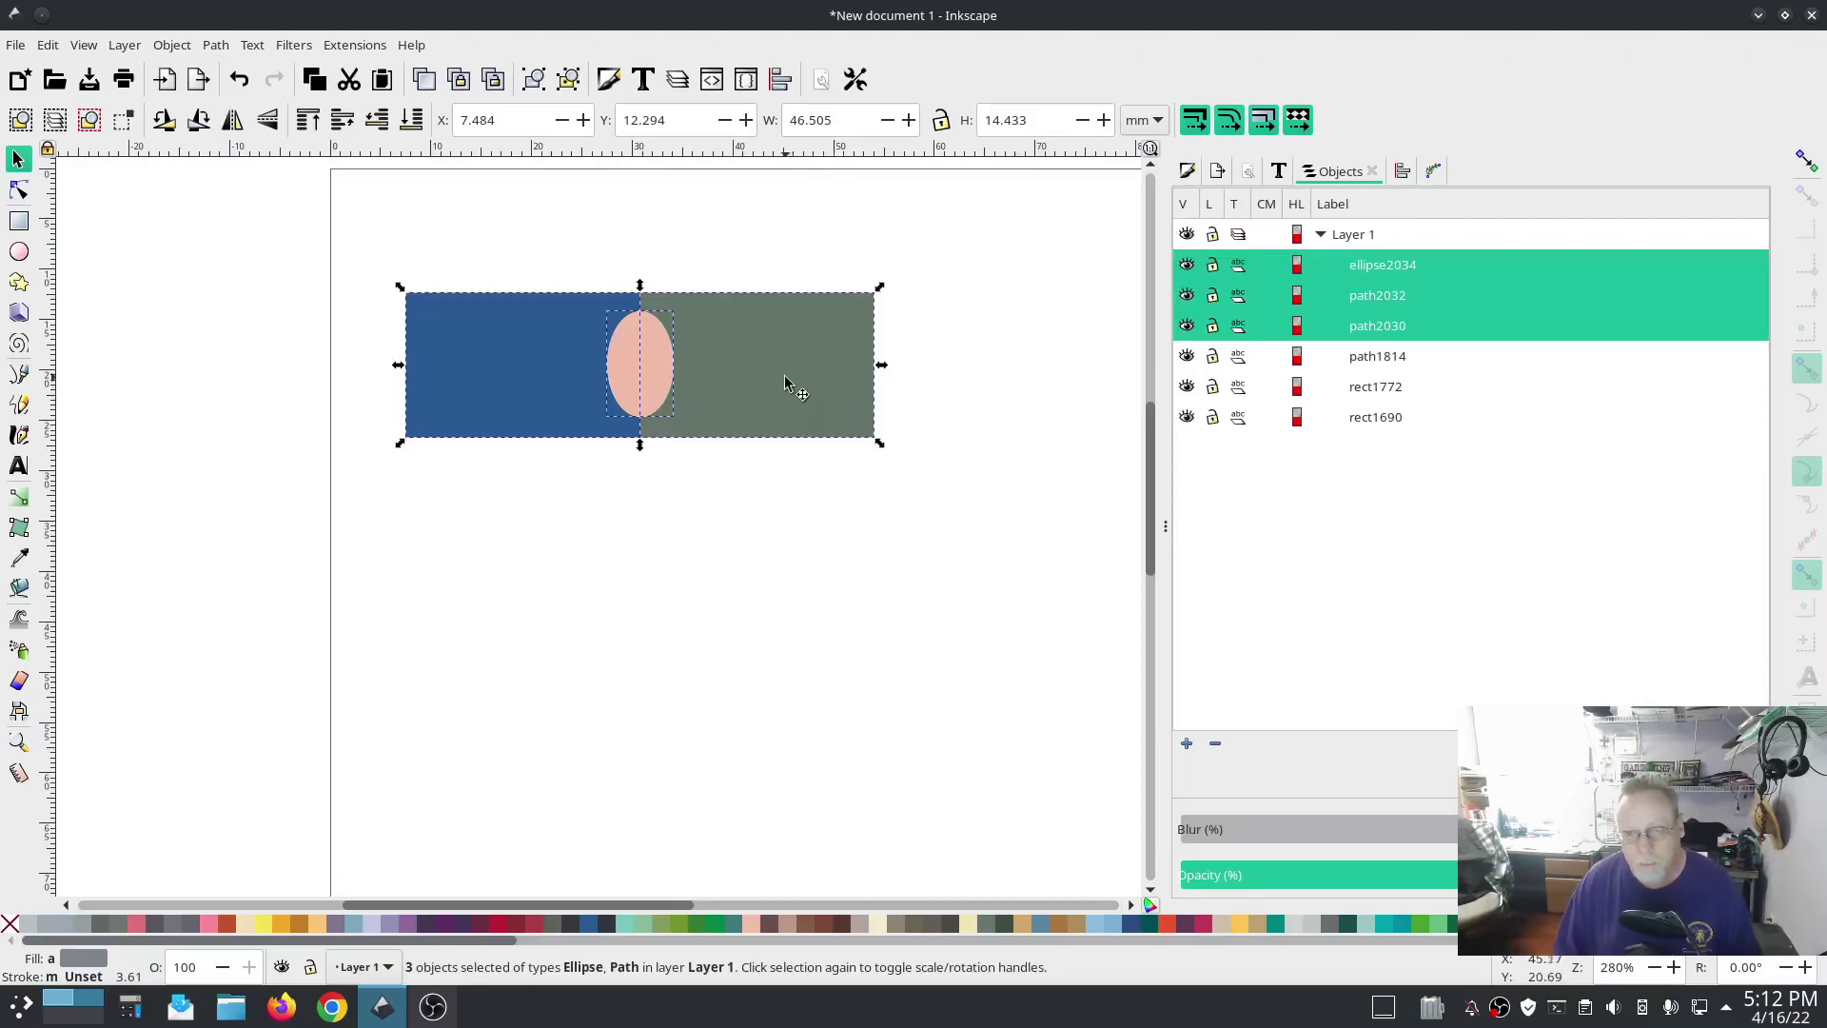
{"action": "left_click_drag", "start_coordinate": [784, 375], "coordinate": [786, 628]}
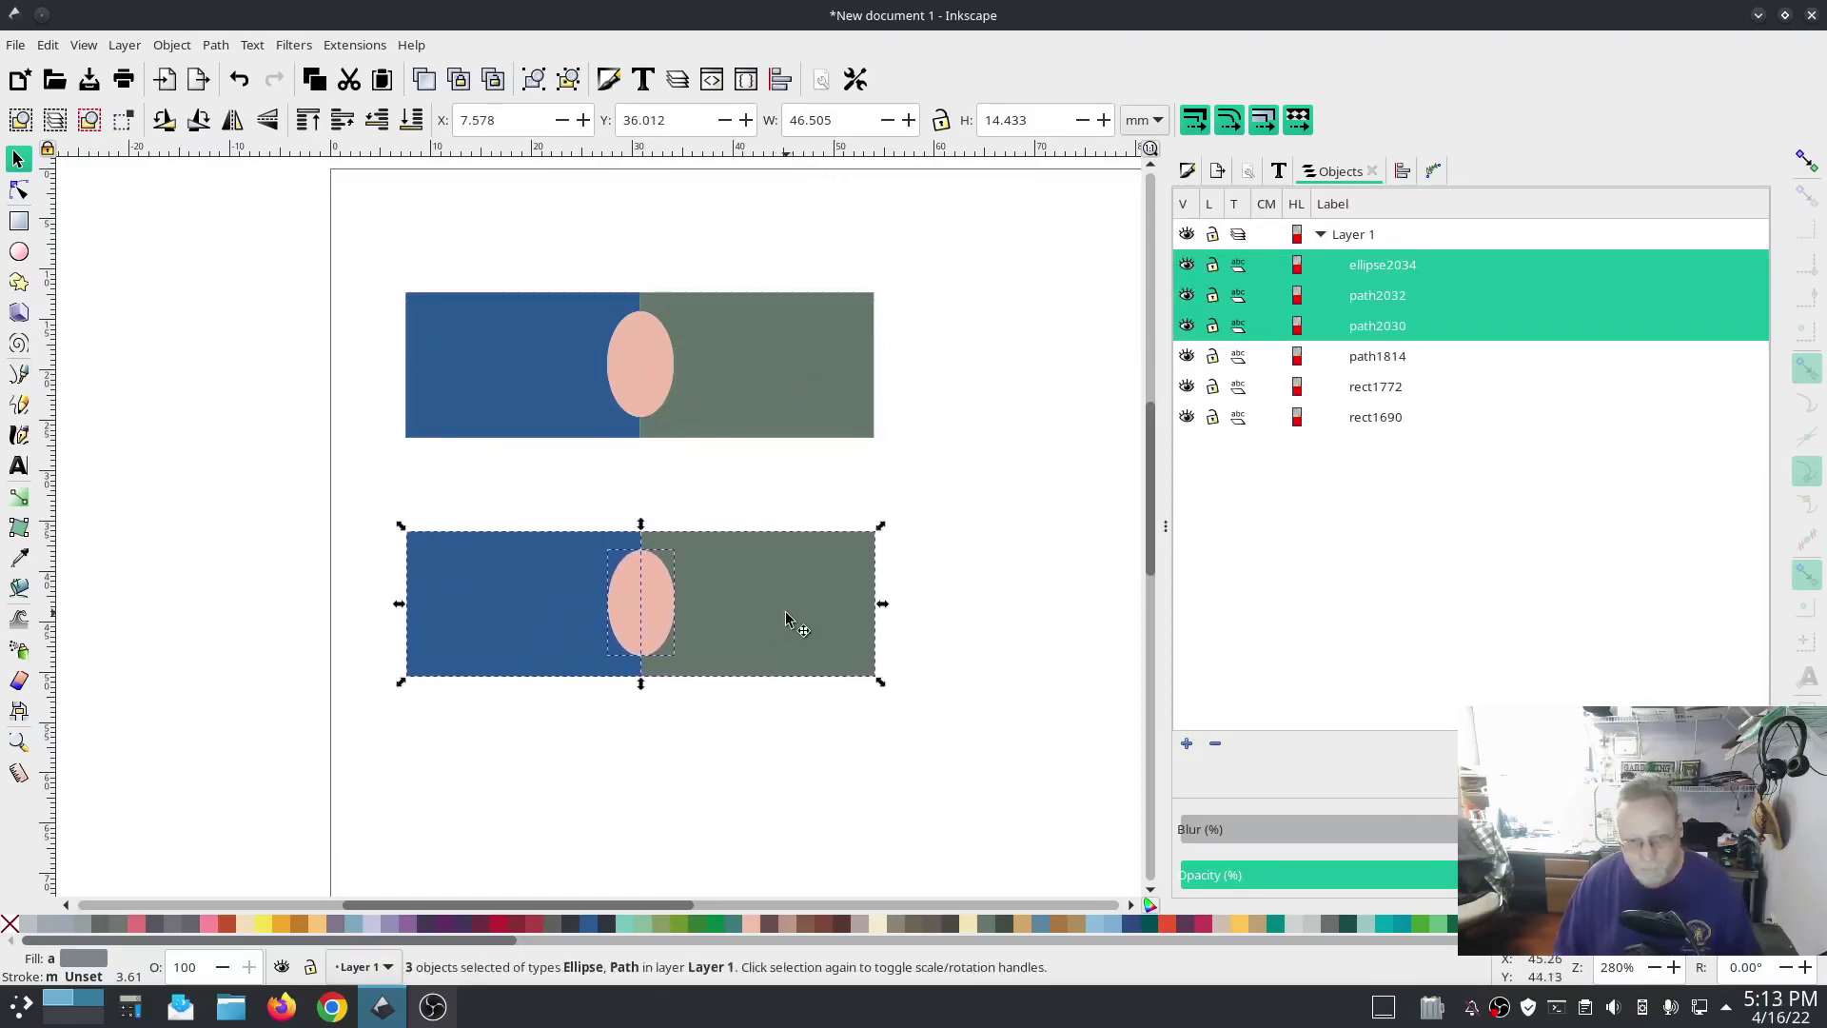
{"action": "left_click", "coordinate": [751, 746]}
Select the lower ellipse and open its Ink/Stitch Params.
{"action": "left_click", "coordinate": [645, 614]}
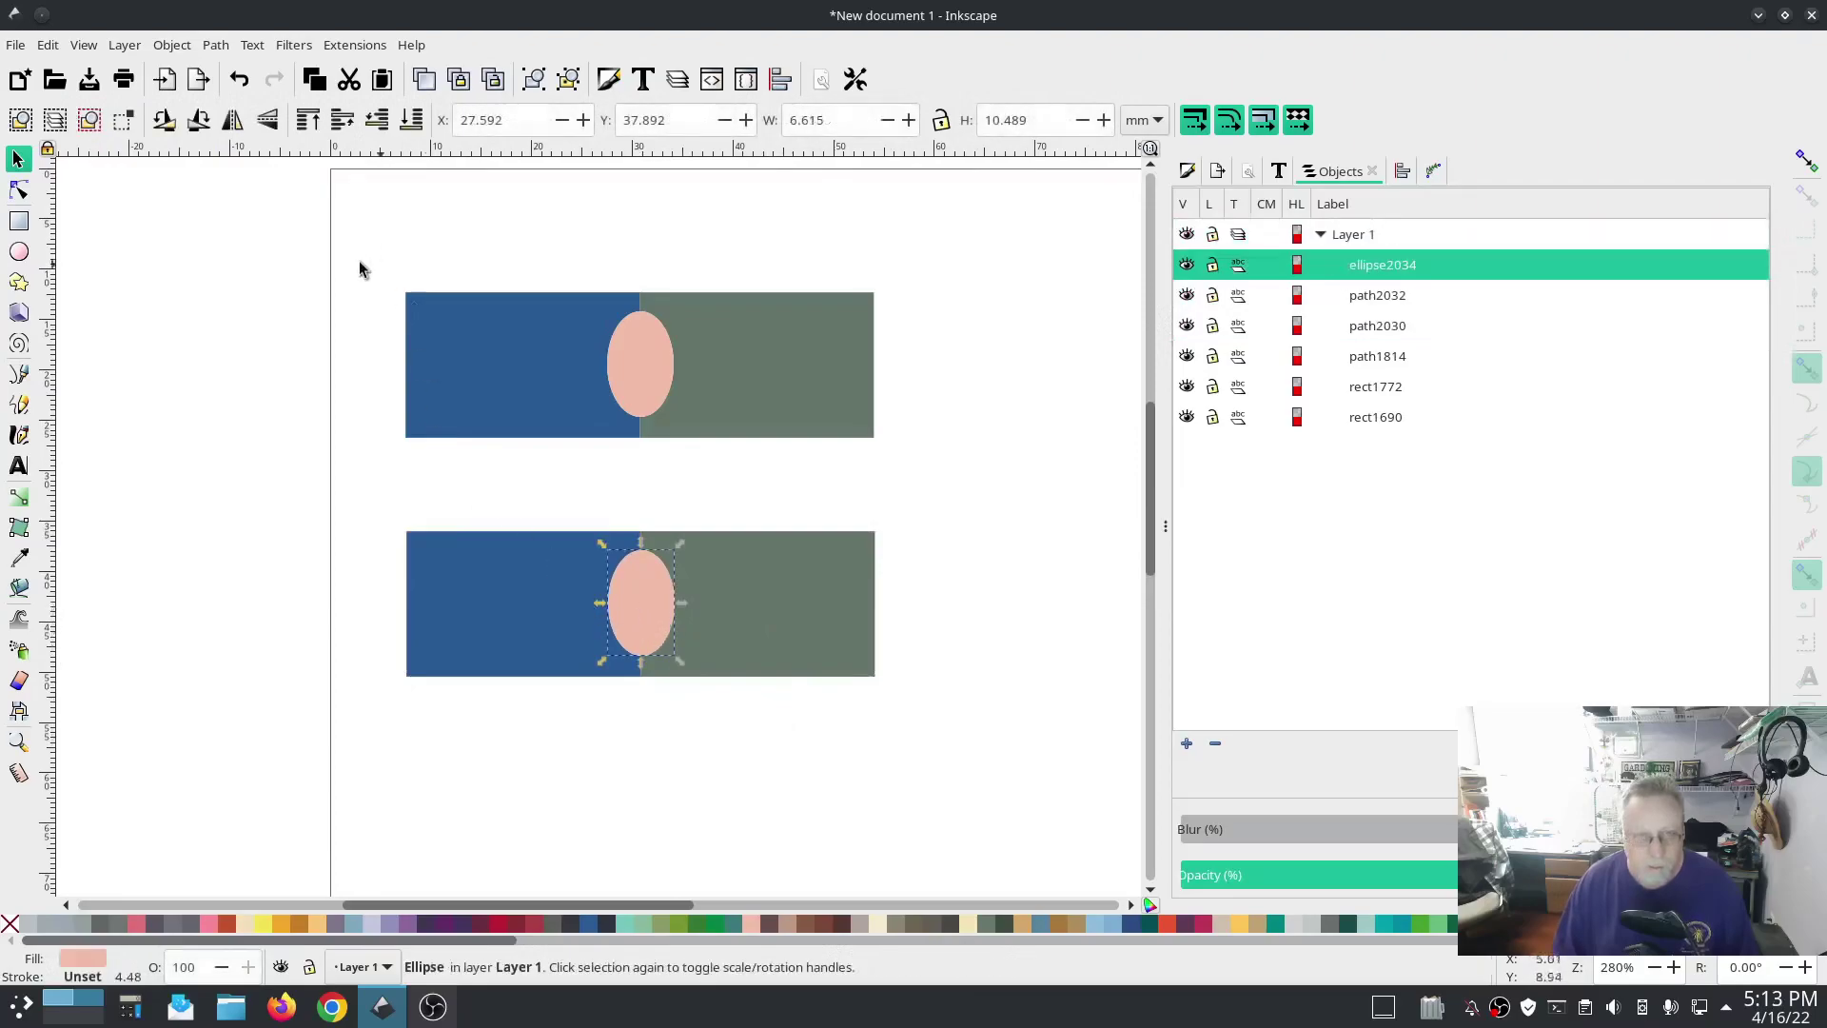
{"action": "left_click", "coordinate": [367, 46]}
{"action": "mouse_move", "coordinate": [410, 306]}
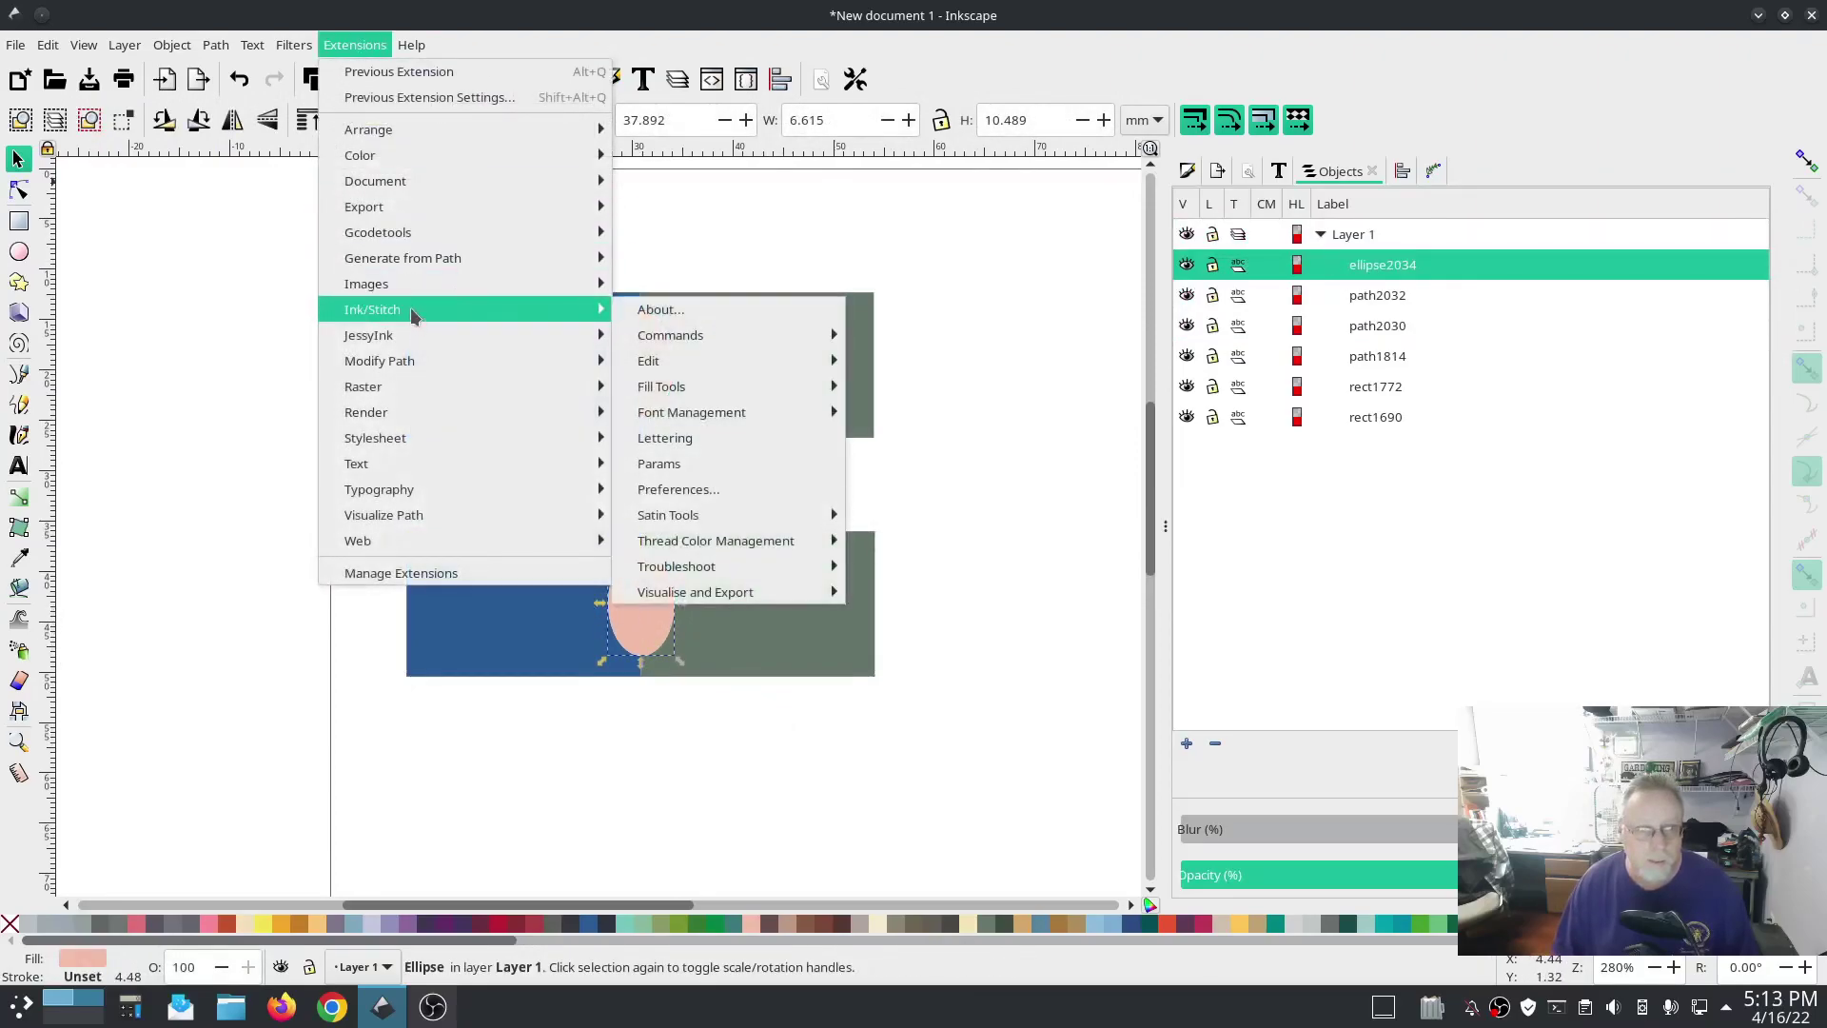
{"action": "left_click", "coordinate": [655, 466]}
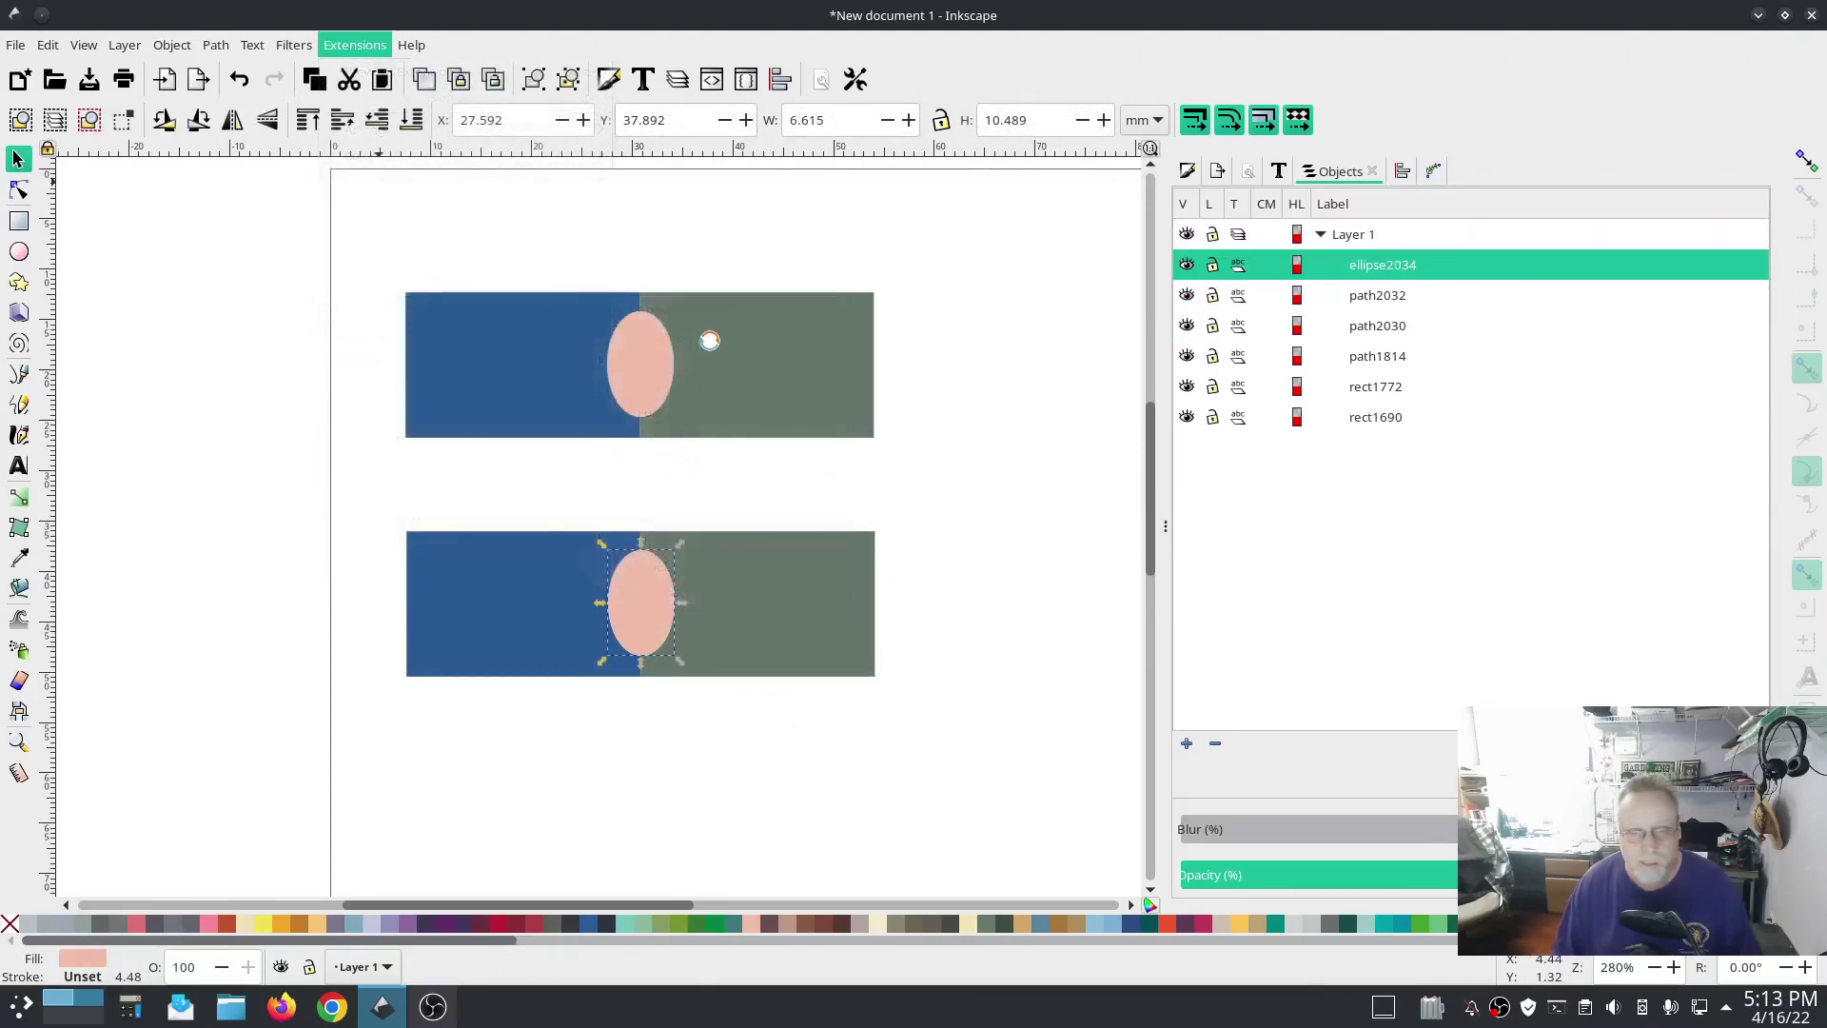
Set the lower ellipse's Angle of lines of stitches to 90 and apply.
{"action": "left_click_drag", "start_coordinate": [741, 149], "coordinate": [240, 157]}
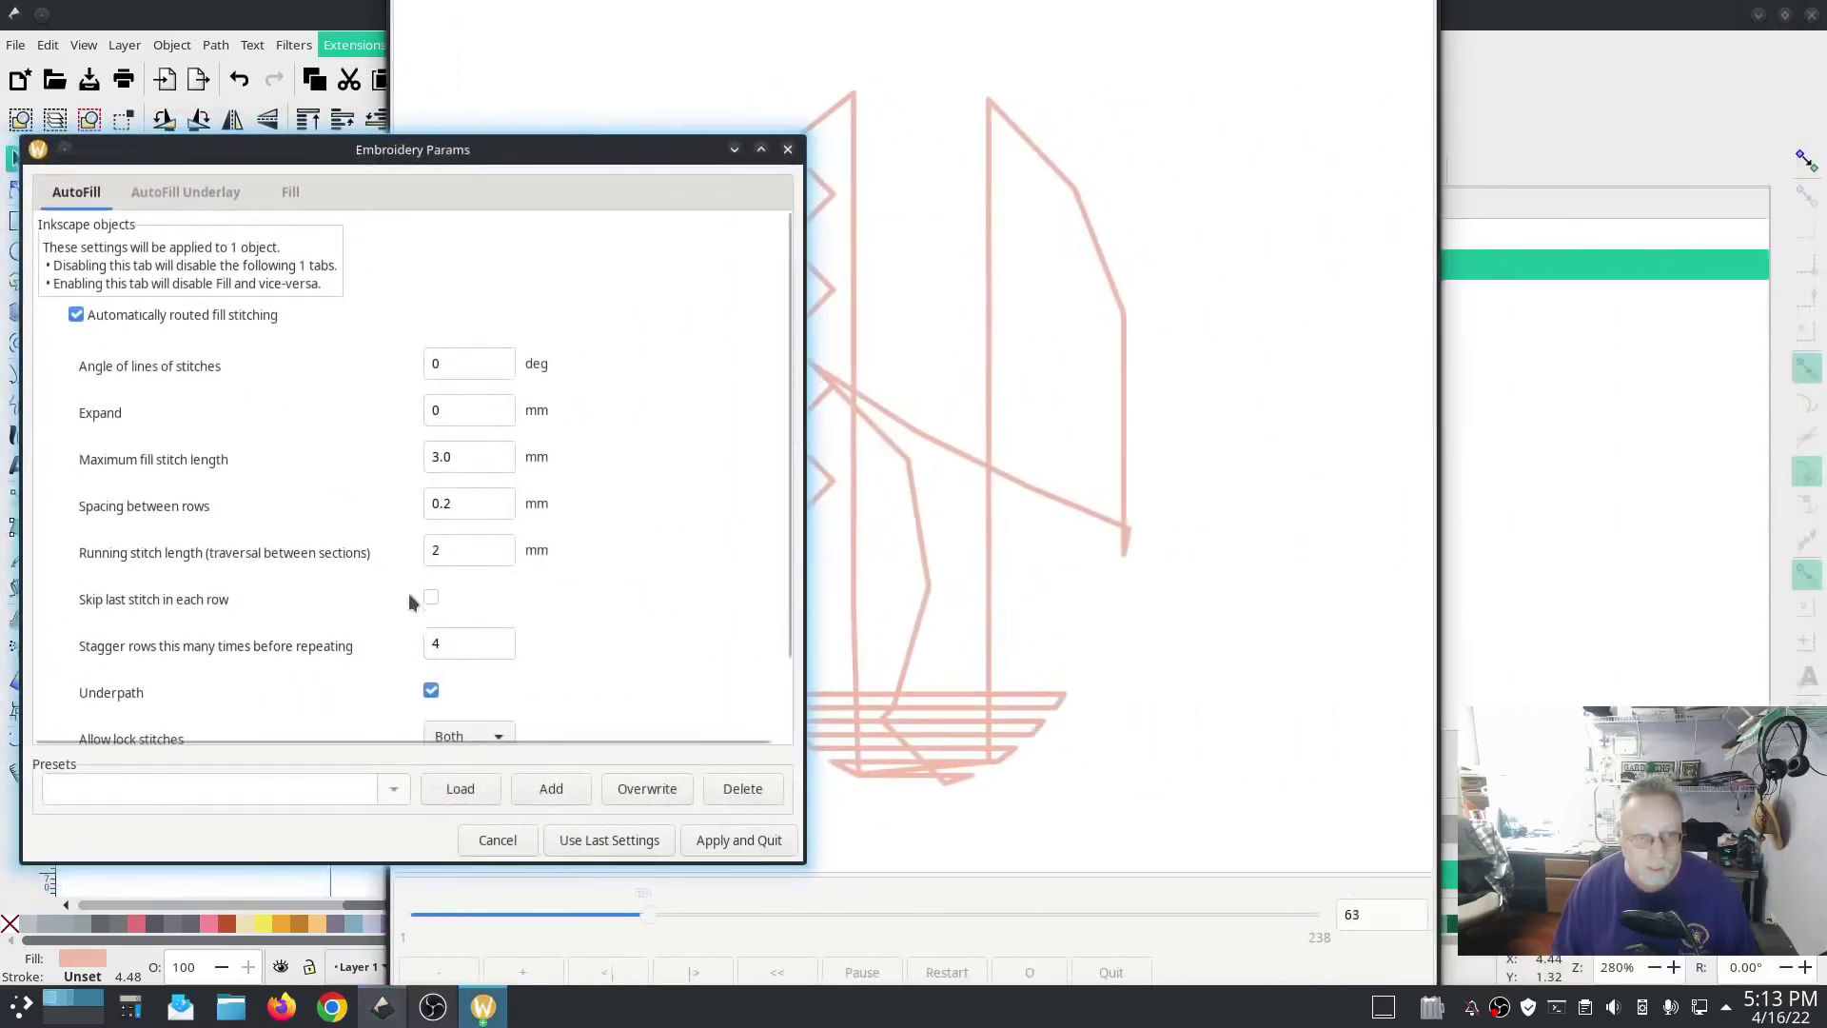
{"action": "double_click", "coordinate": [462, 365]}
{"action": "type", "text": "90"}
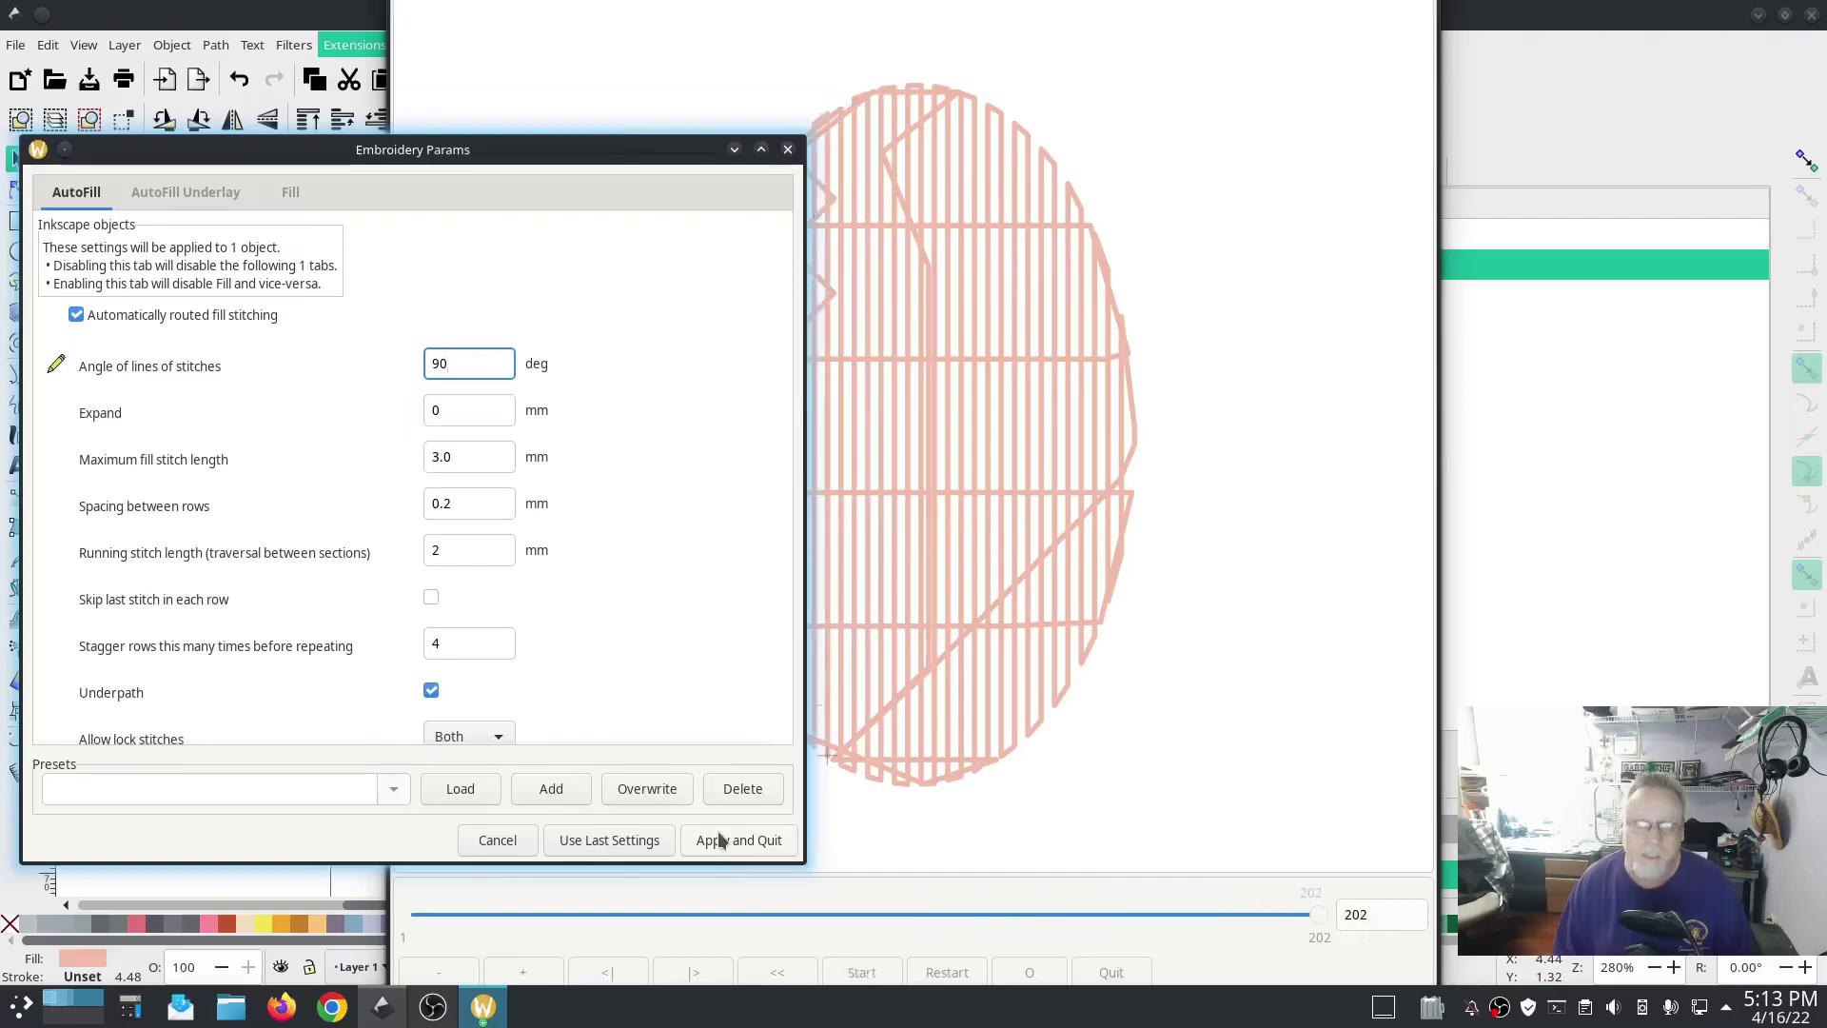
{"action": "left_click", "coordinate": [718, 838]}
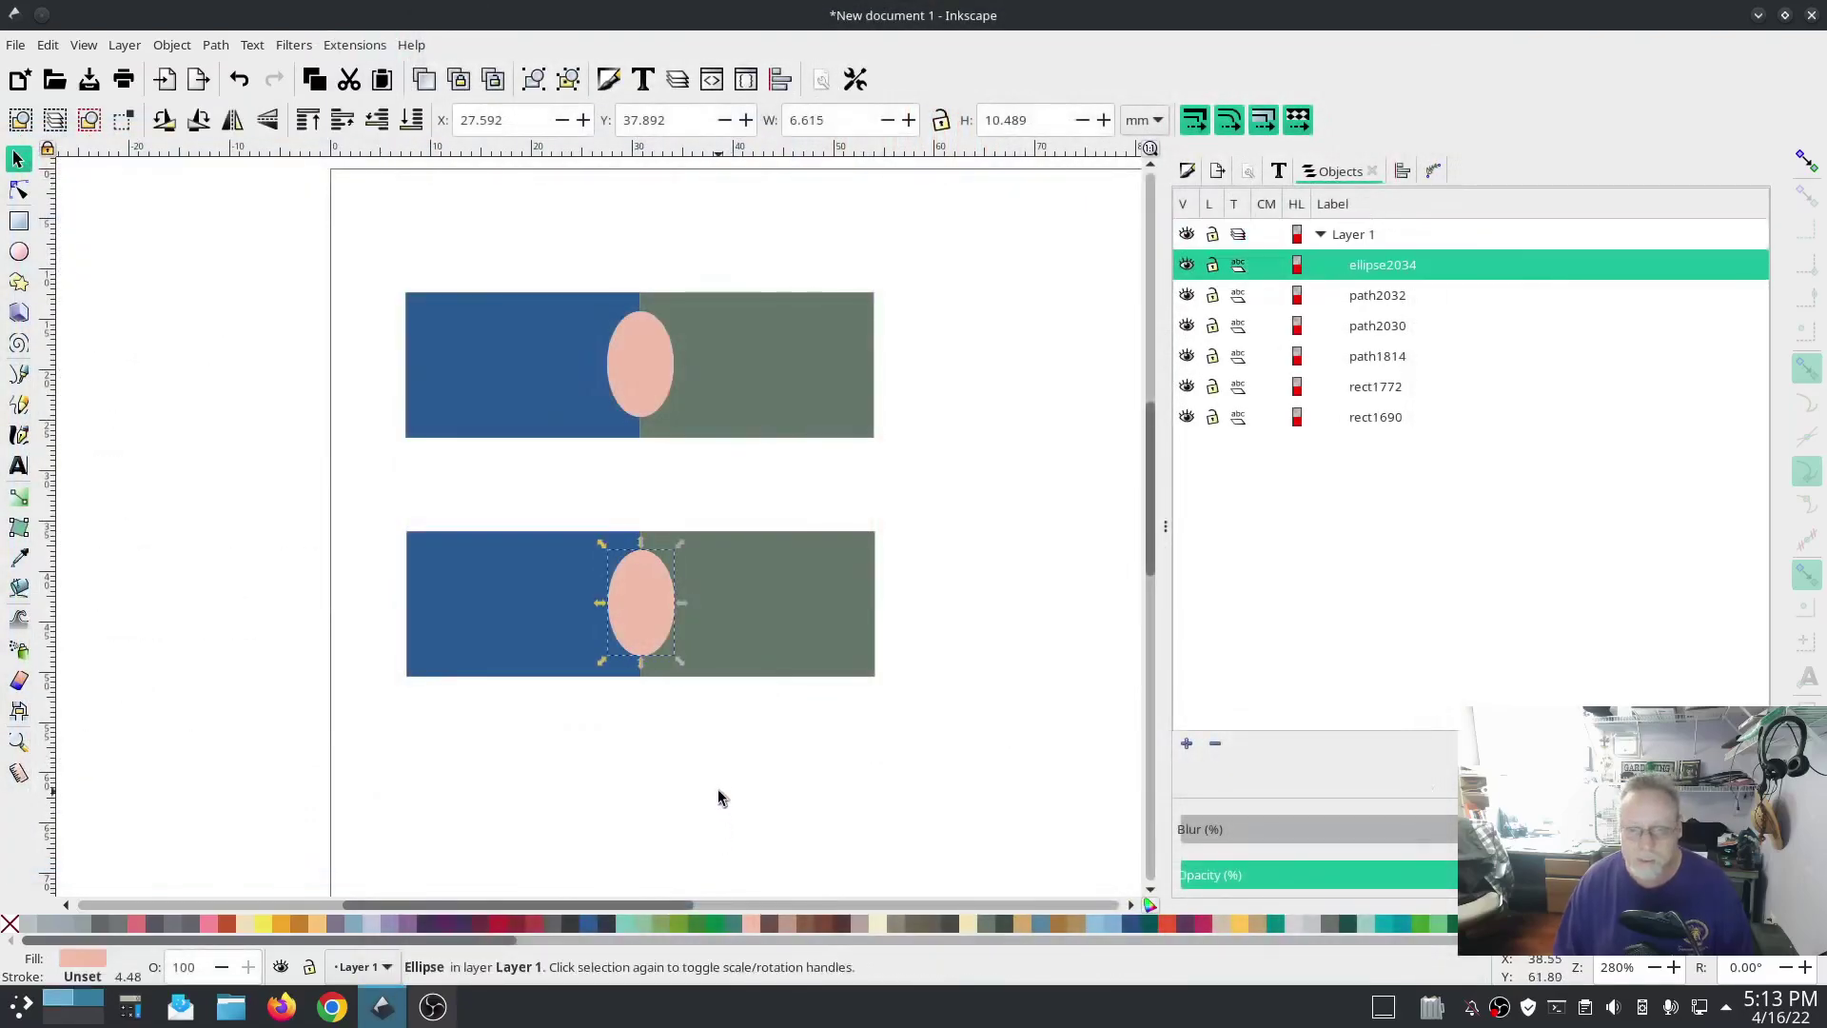
Clear the selection and switch to OBS from the taskbar.
{"action": "left_click", "coordinate": [866, 780]}
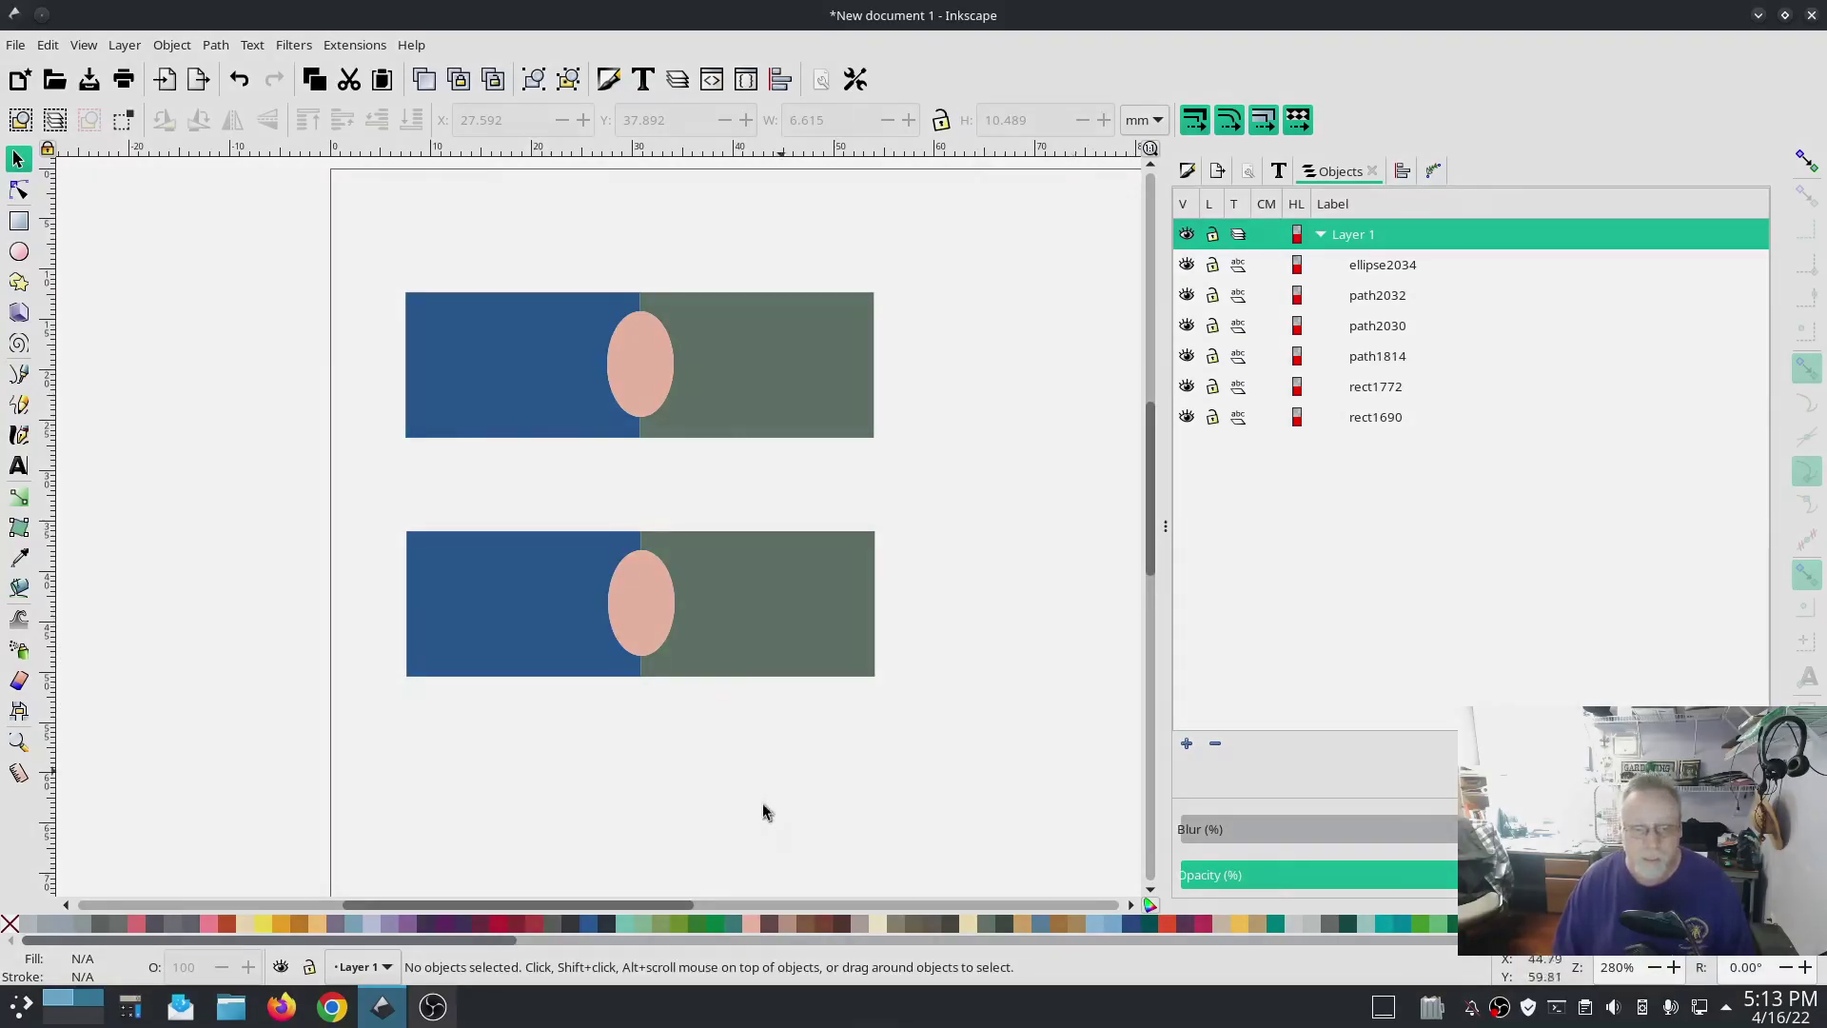
{"action": "left_click", "coordinate": [433, 1007]}
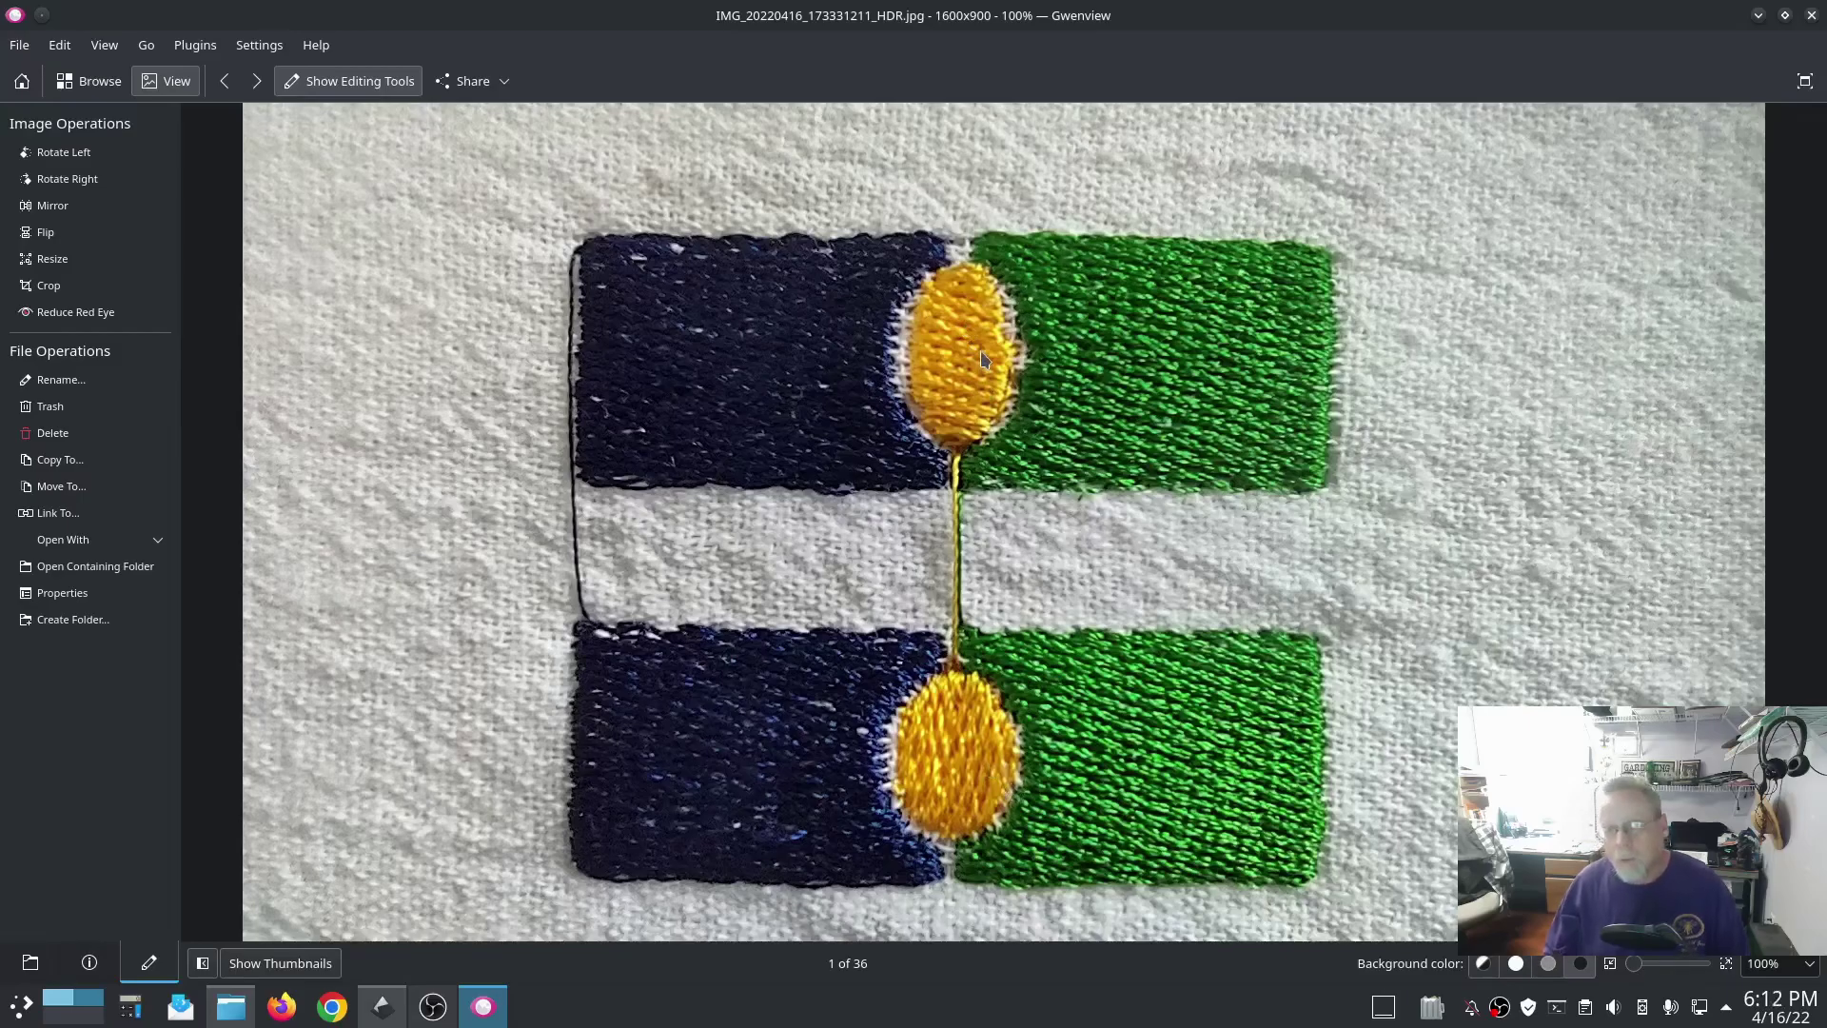
Back in gap.dst, ungroup the g2104 group in the Objects panel.
{"action": "left_click", "coordinate": [376, 1006]}
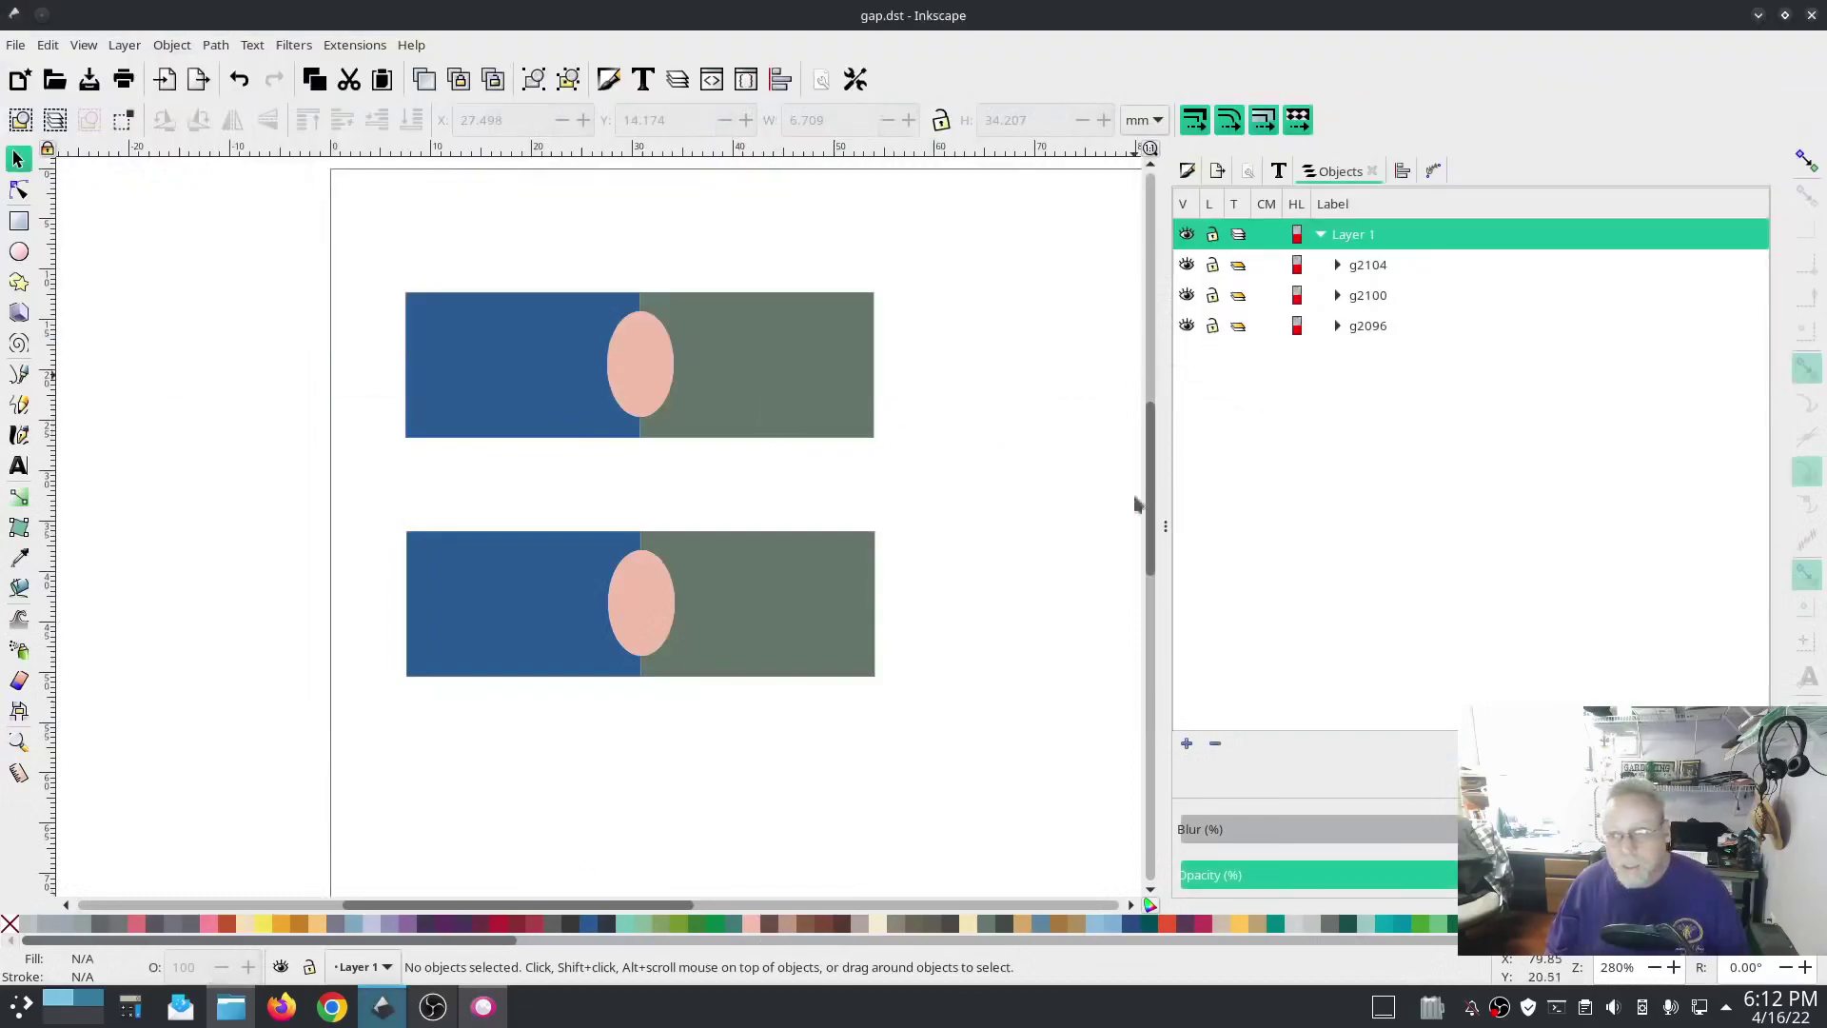
{"action": "left_click_drag", "start_coordinate": [973, 743], "coordinate": [242, 500]}
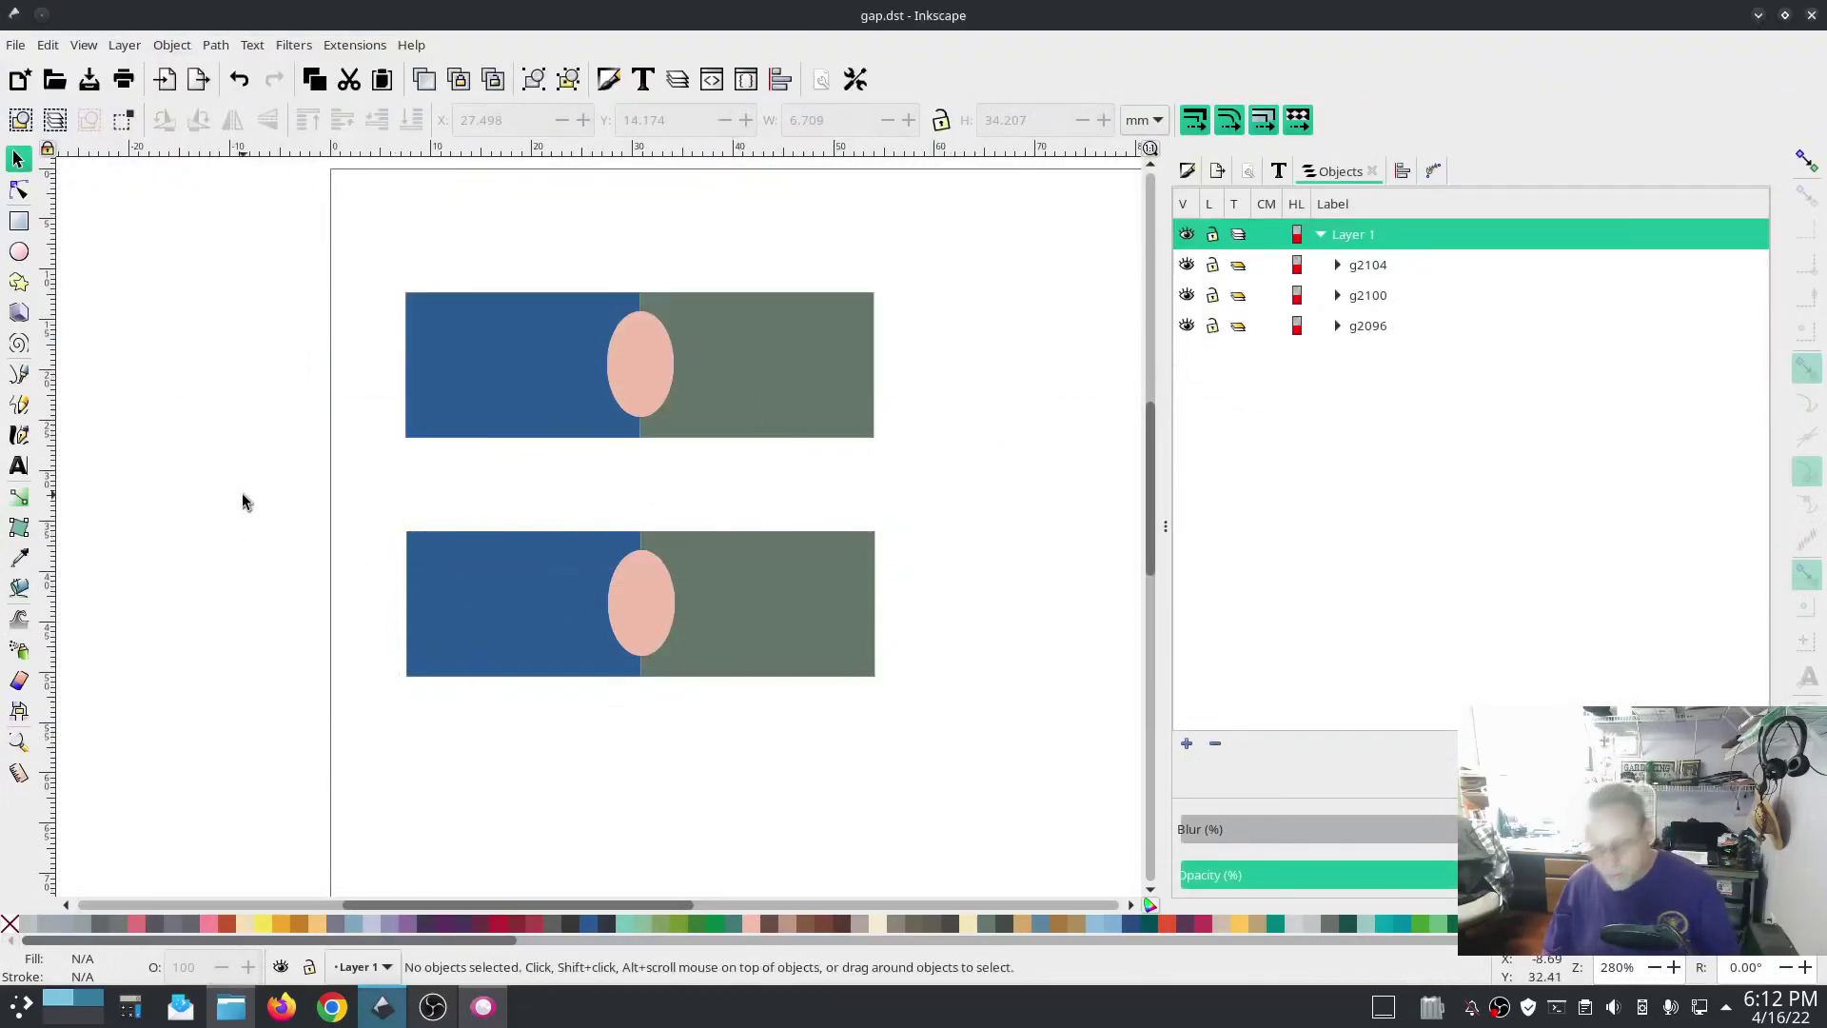
{"action": "left_click", "coordinate": [1370, 272]}
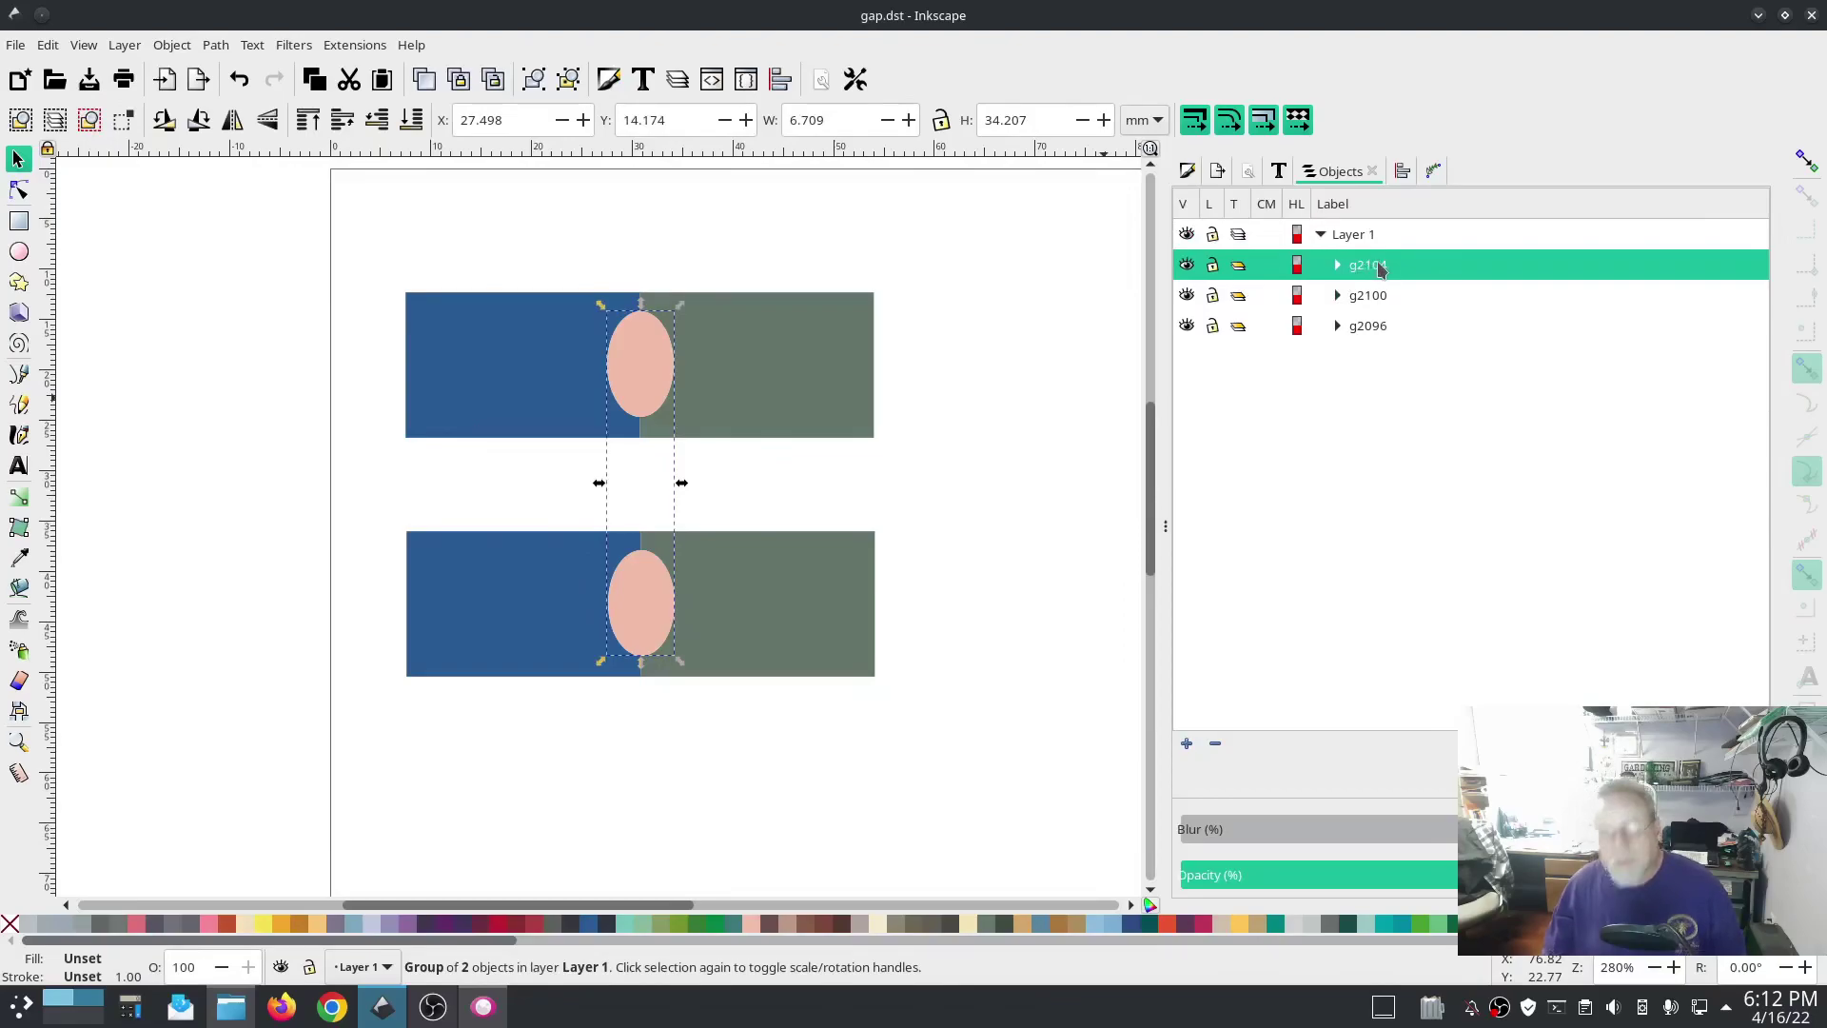
{"action": "right_click", "coordinate": [1381, 270]}
{"action": "left_click", "coordinate": [1452, 585]}
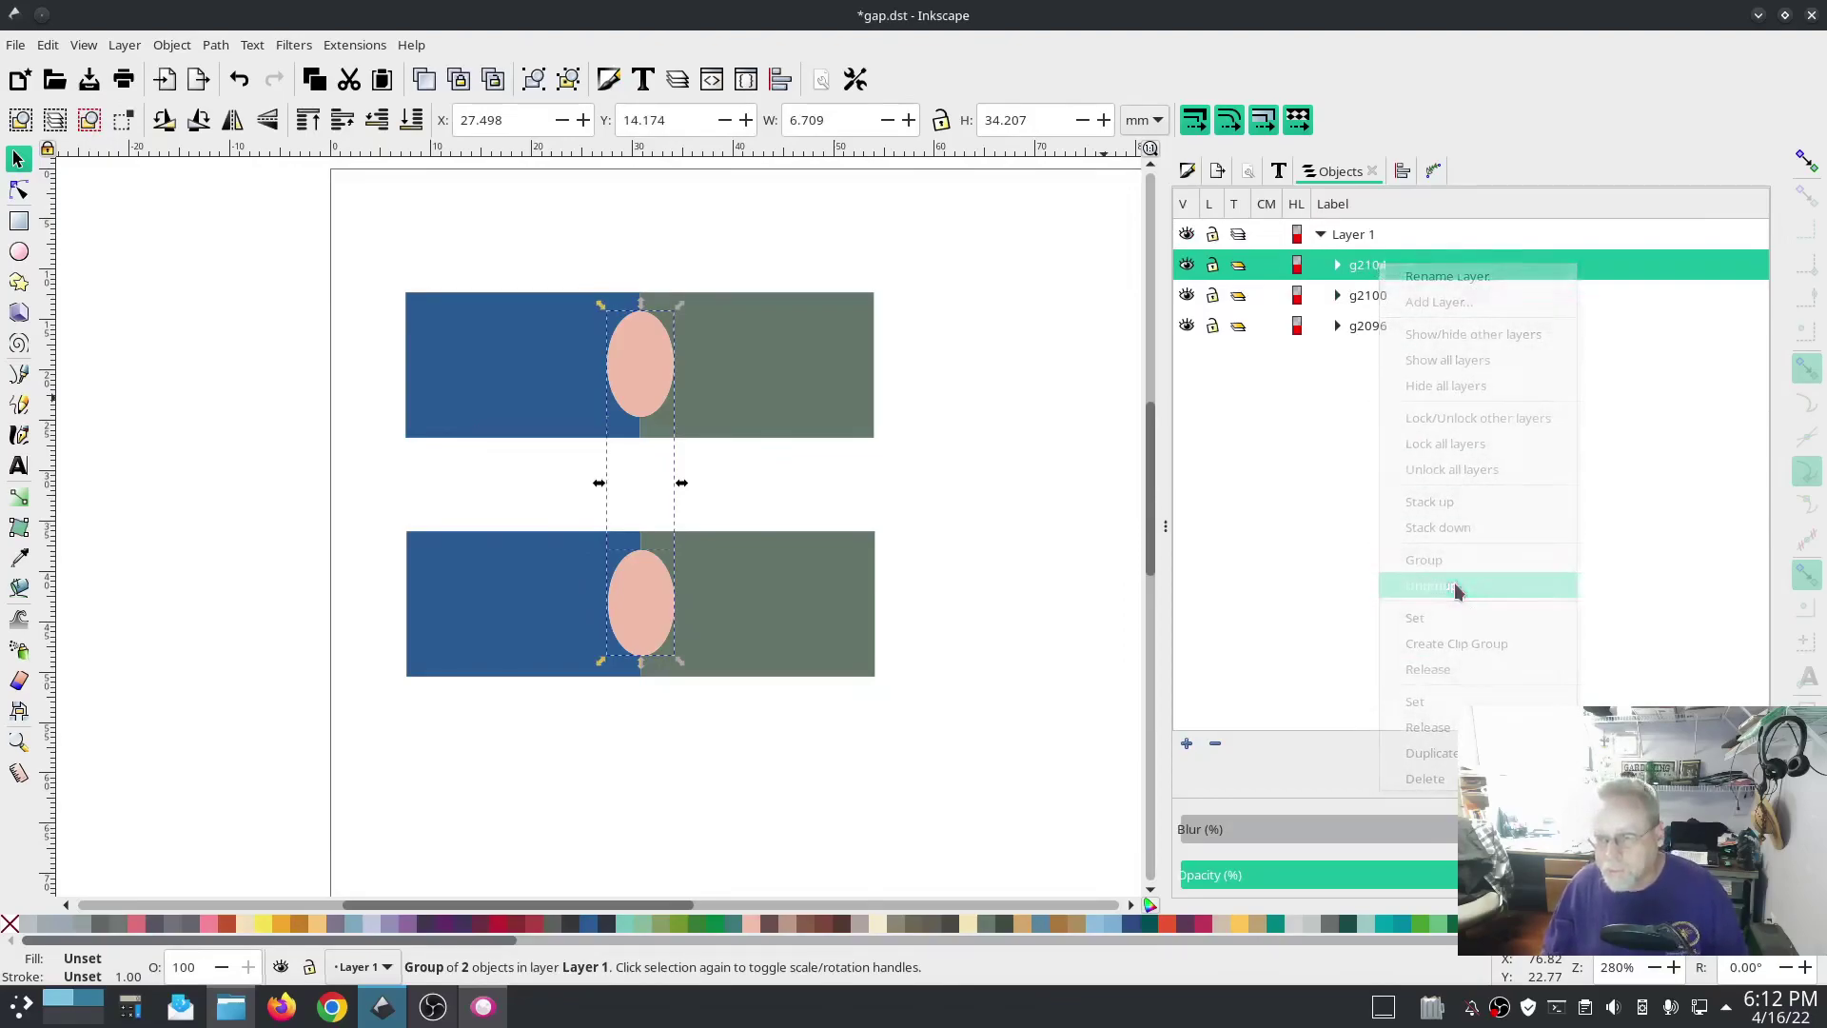
Ungroup the remaining two groups, including g2096, and rubber-band select the lower ellipse and rectangles.
{"action": "right_click", "coordinate": [1382, 327]}
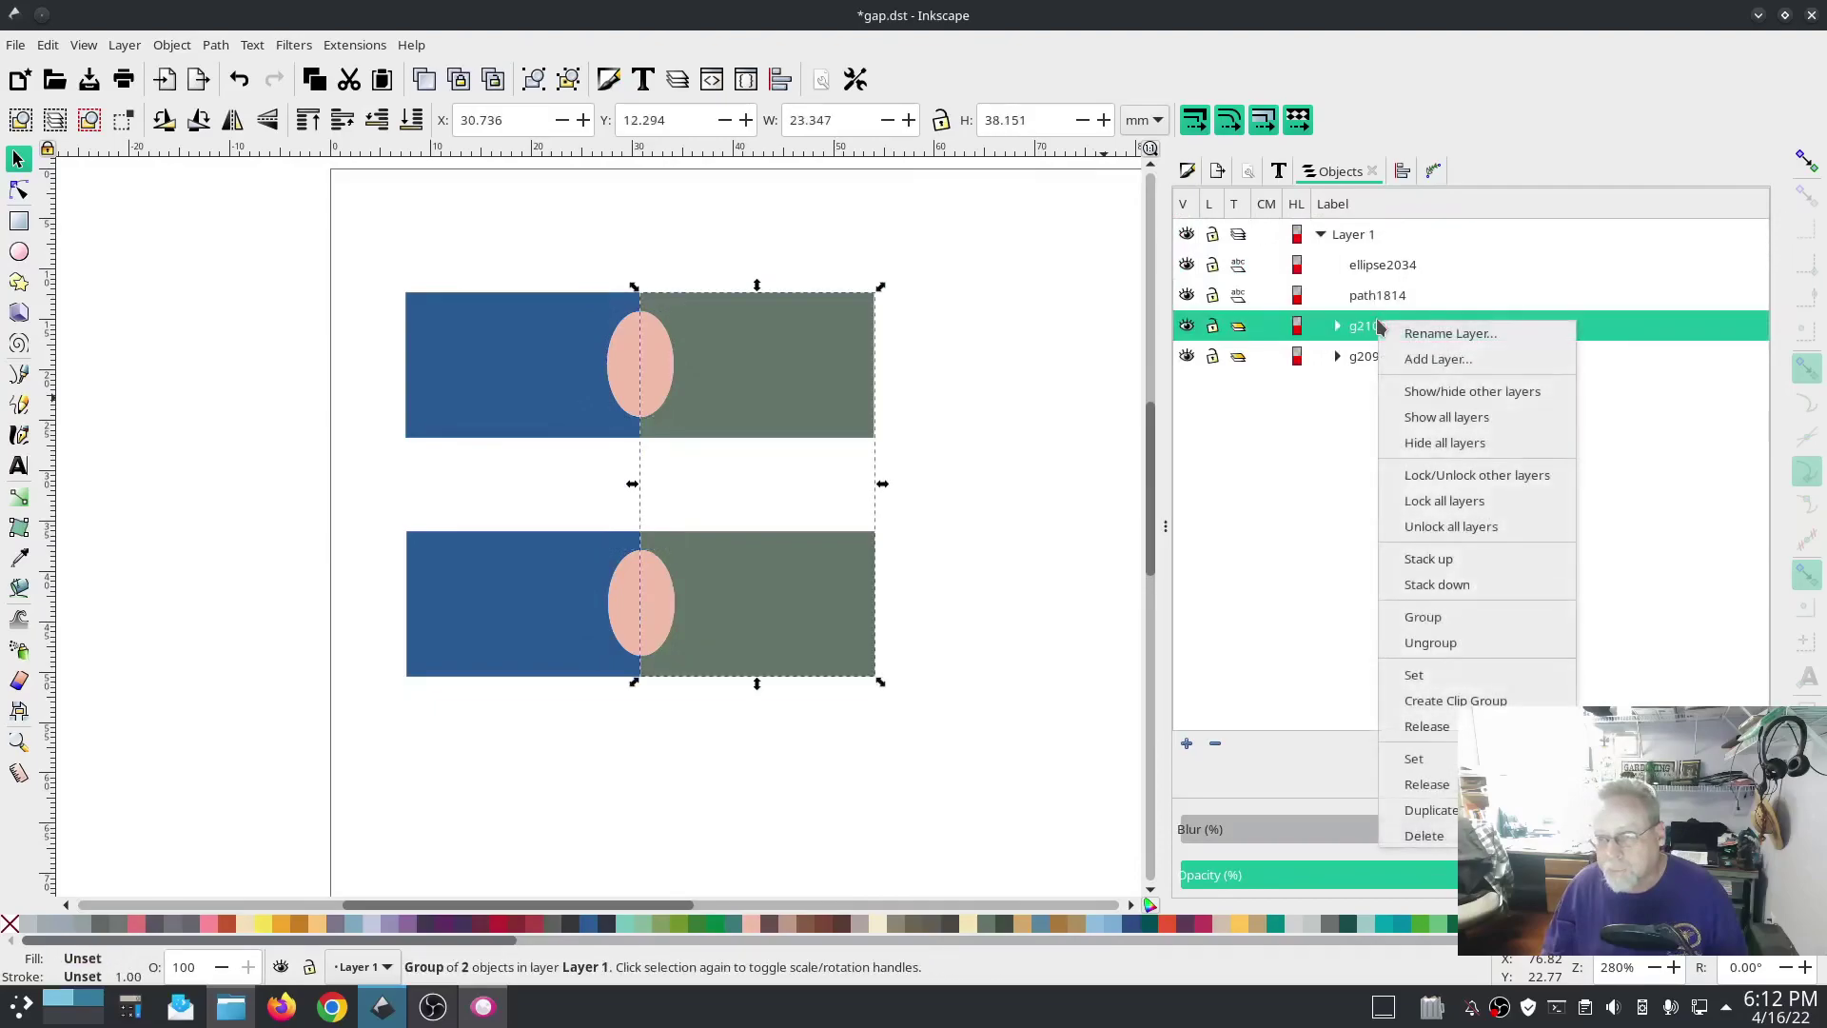
{"action": "left_click", "coordinate": [1416, 640]}
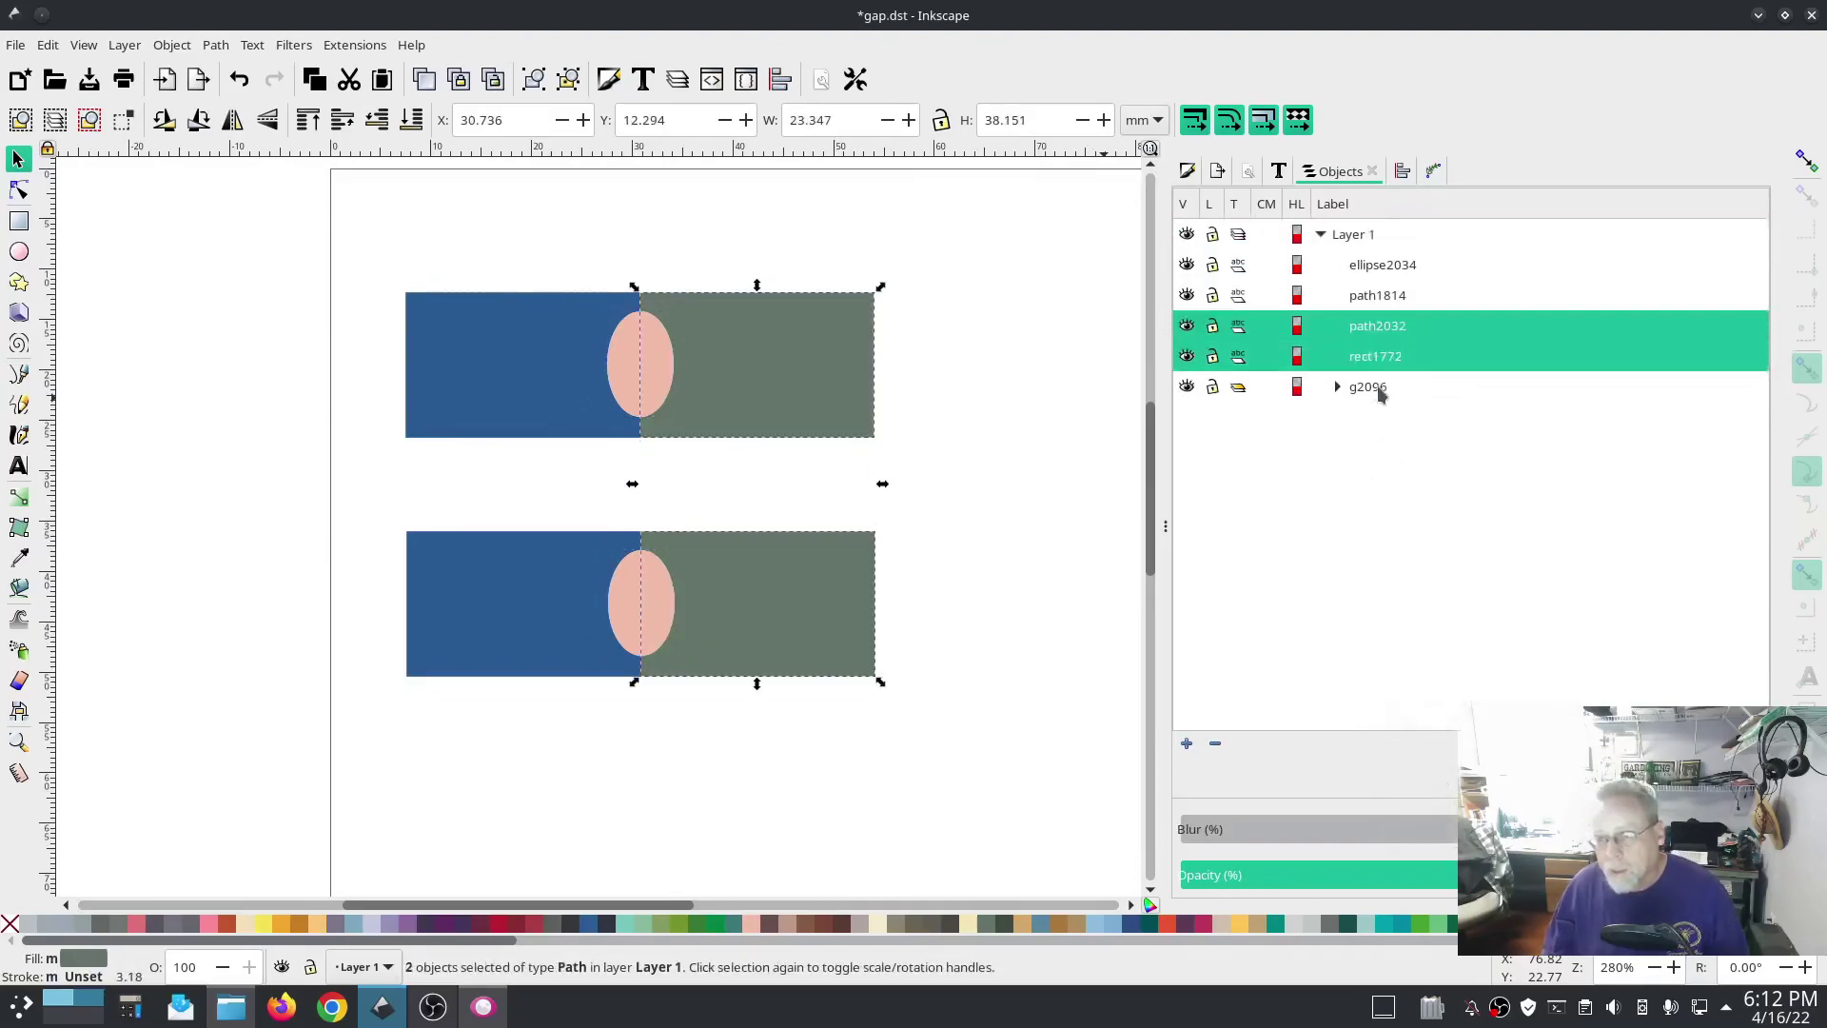
{"action": "right_click", "coordinate": [1382, 394]}
{"action": "left_click", "coordinate": [1408, 709]}
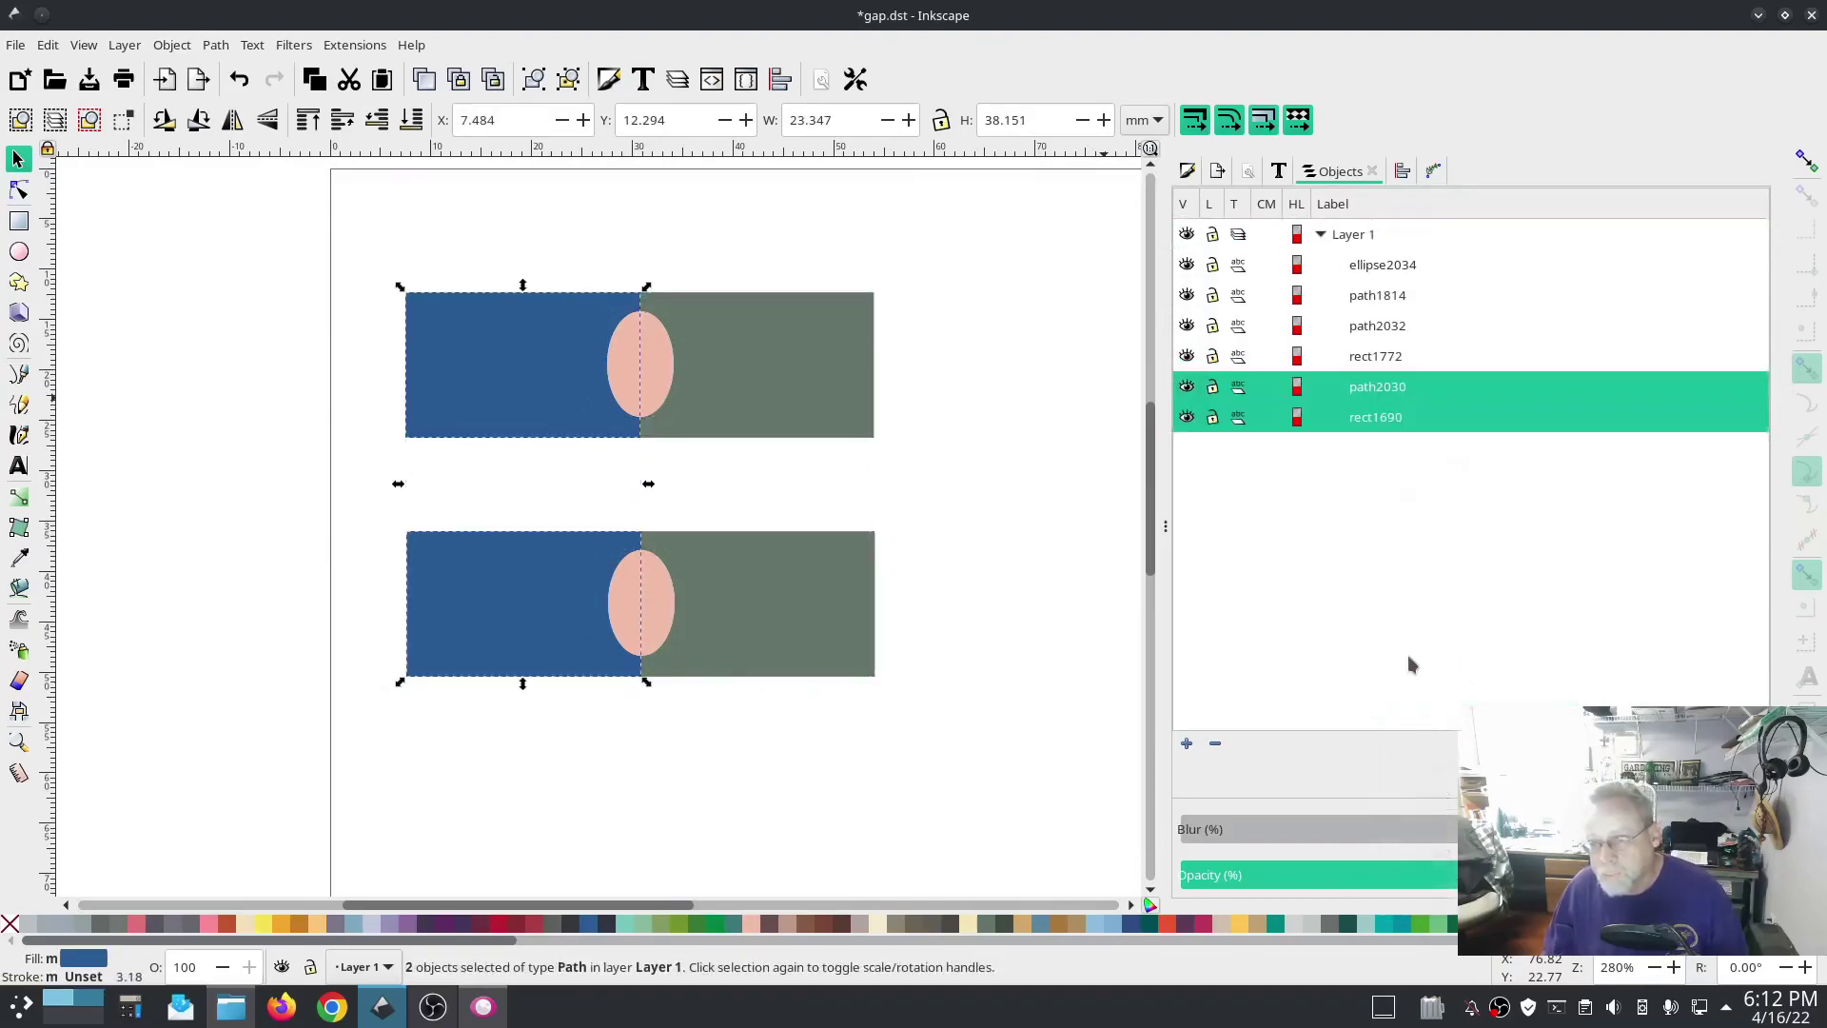
{"action": "left_click", "coordinate": [958, 723]}
{"action": "left_click_drag", "start_coordinate": [1034, 747], "coordinate": [333, 466]}
Delete the lower copy and select both remaining rectangles plus the ellipse.
{"action": "key", "text": "Delete"}
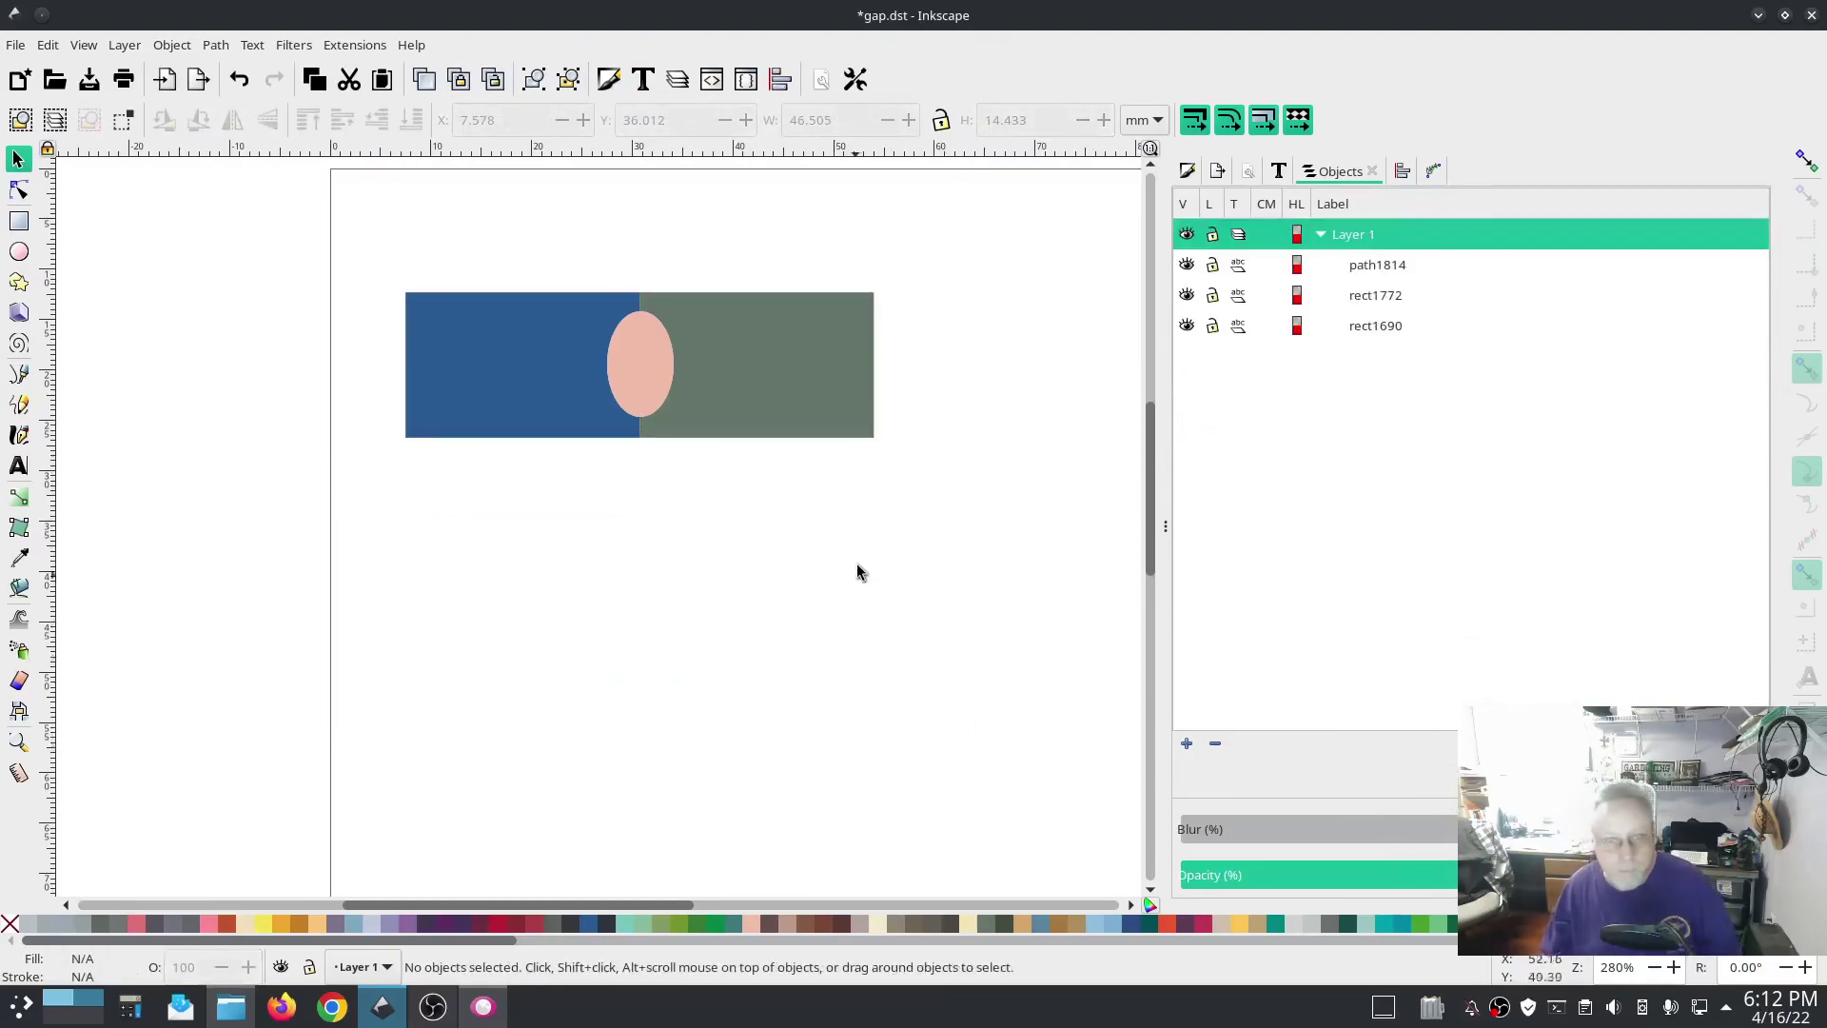
{"action": "left_click", "coordinate": [511, 377]}
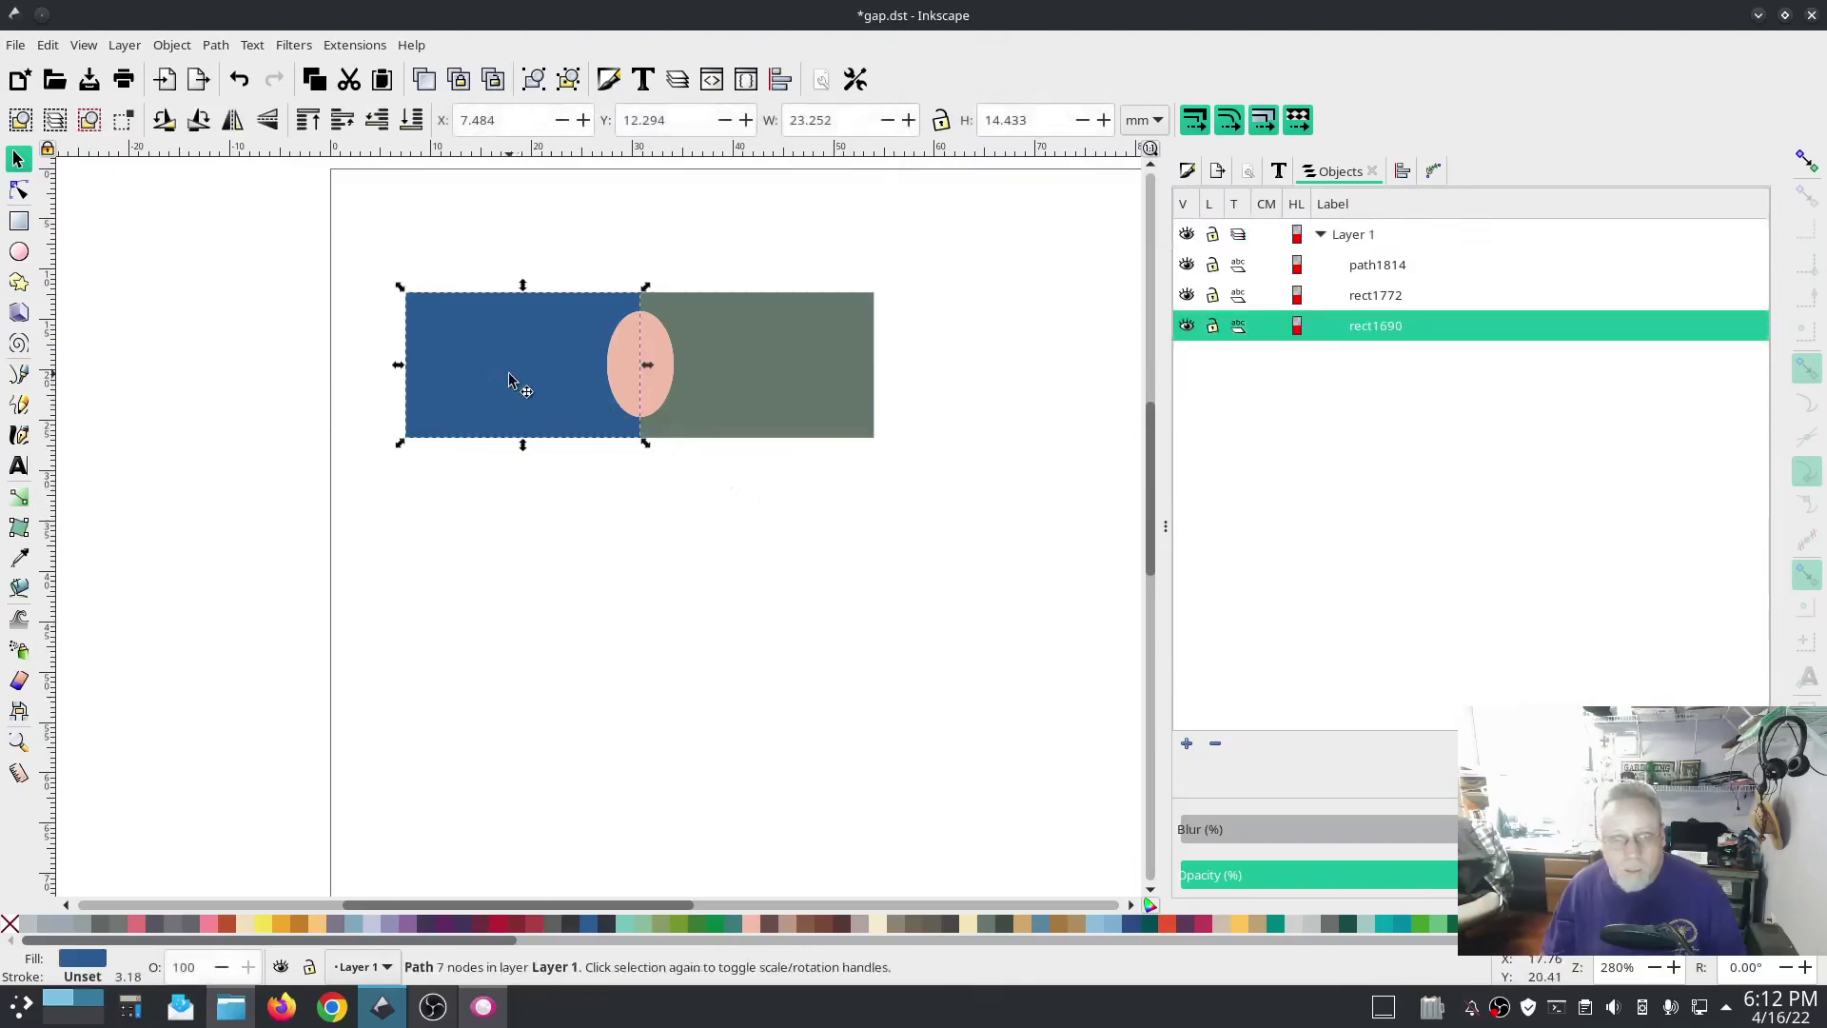
{"action": "left_click", "coordinate": [797, 366], "text": "shift"}
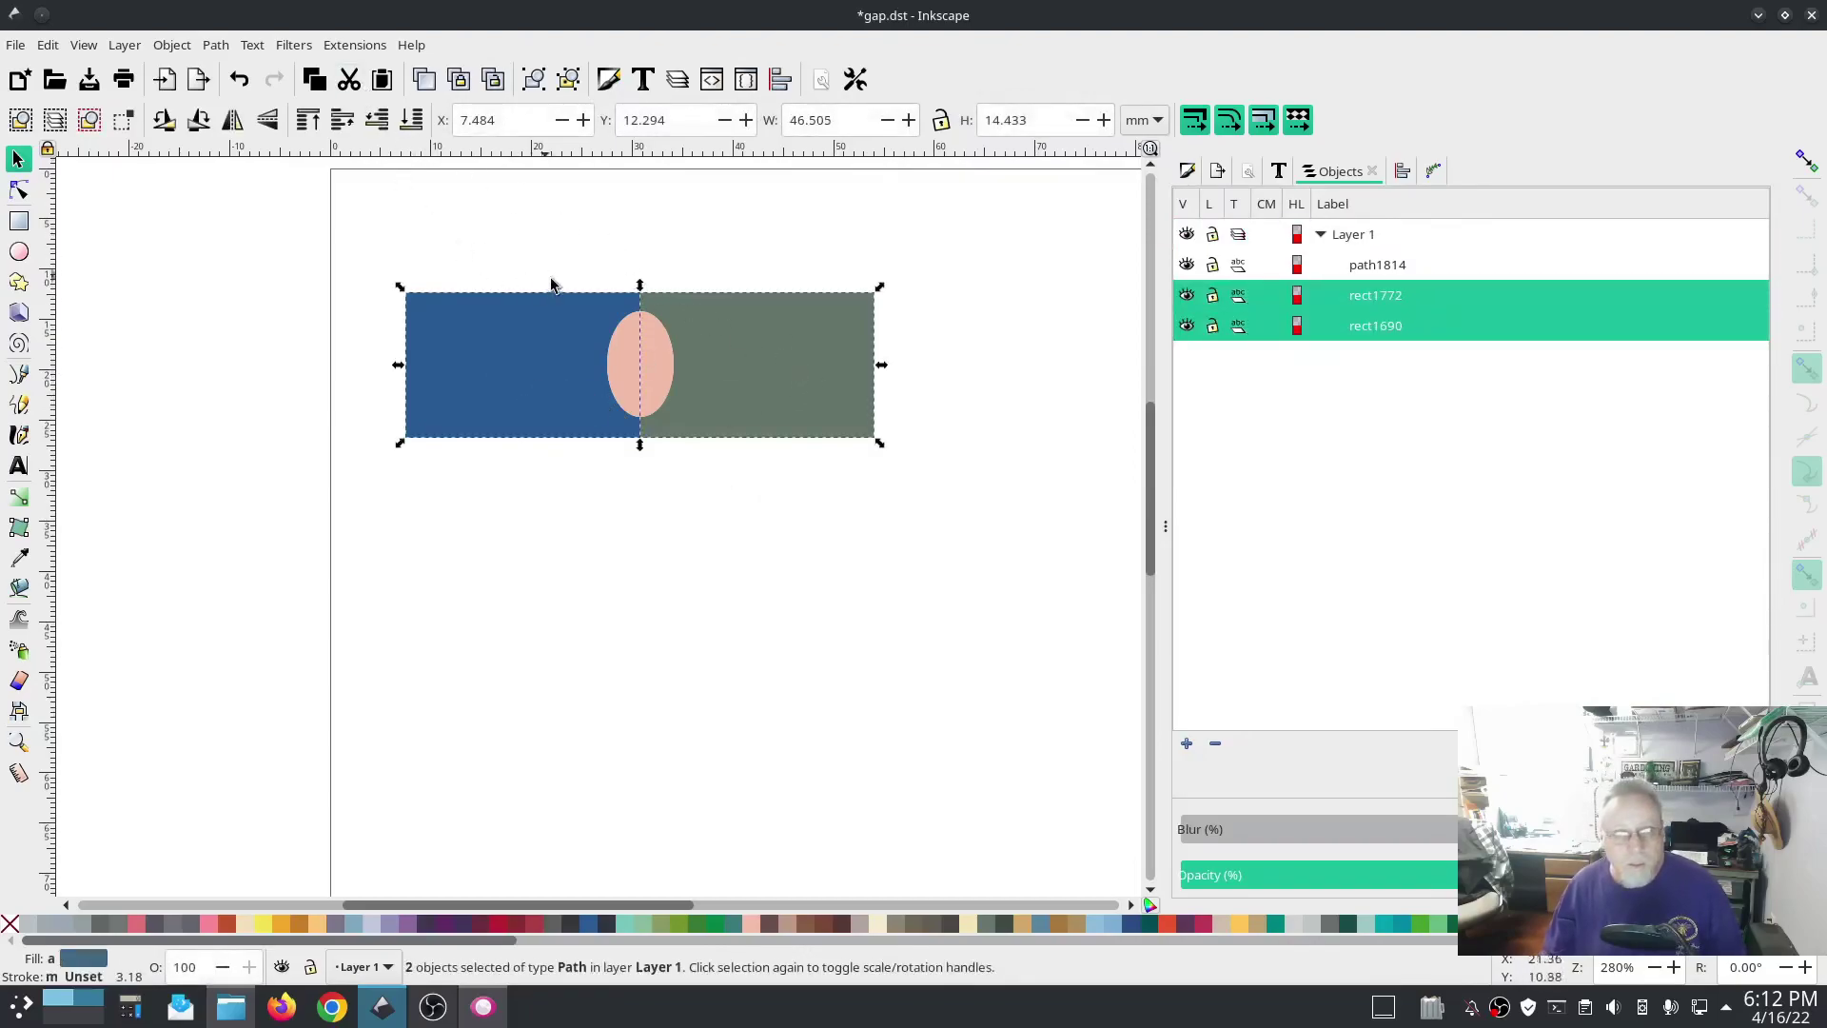
{"action": "left_click", "coordinate": [673, 612]}
{"action": "left_click", "coordinate": [550, 354]}
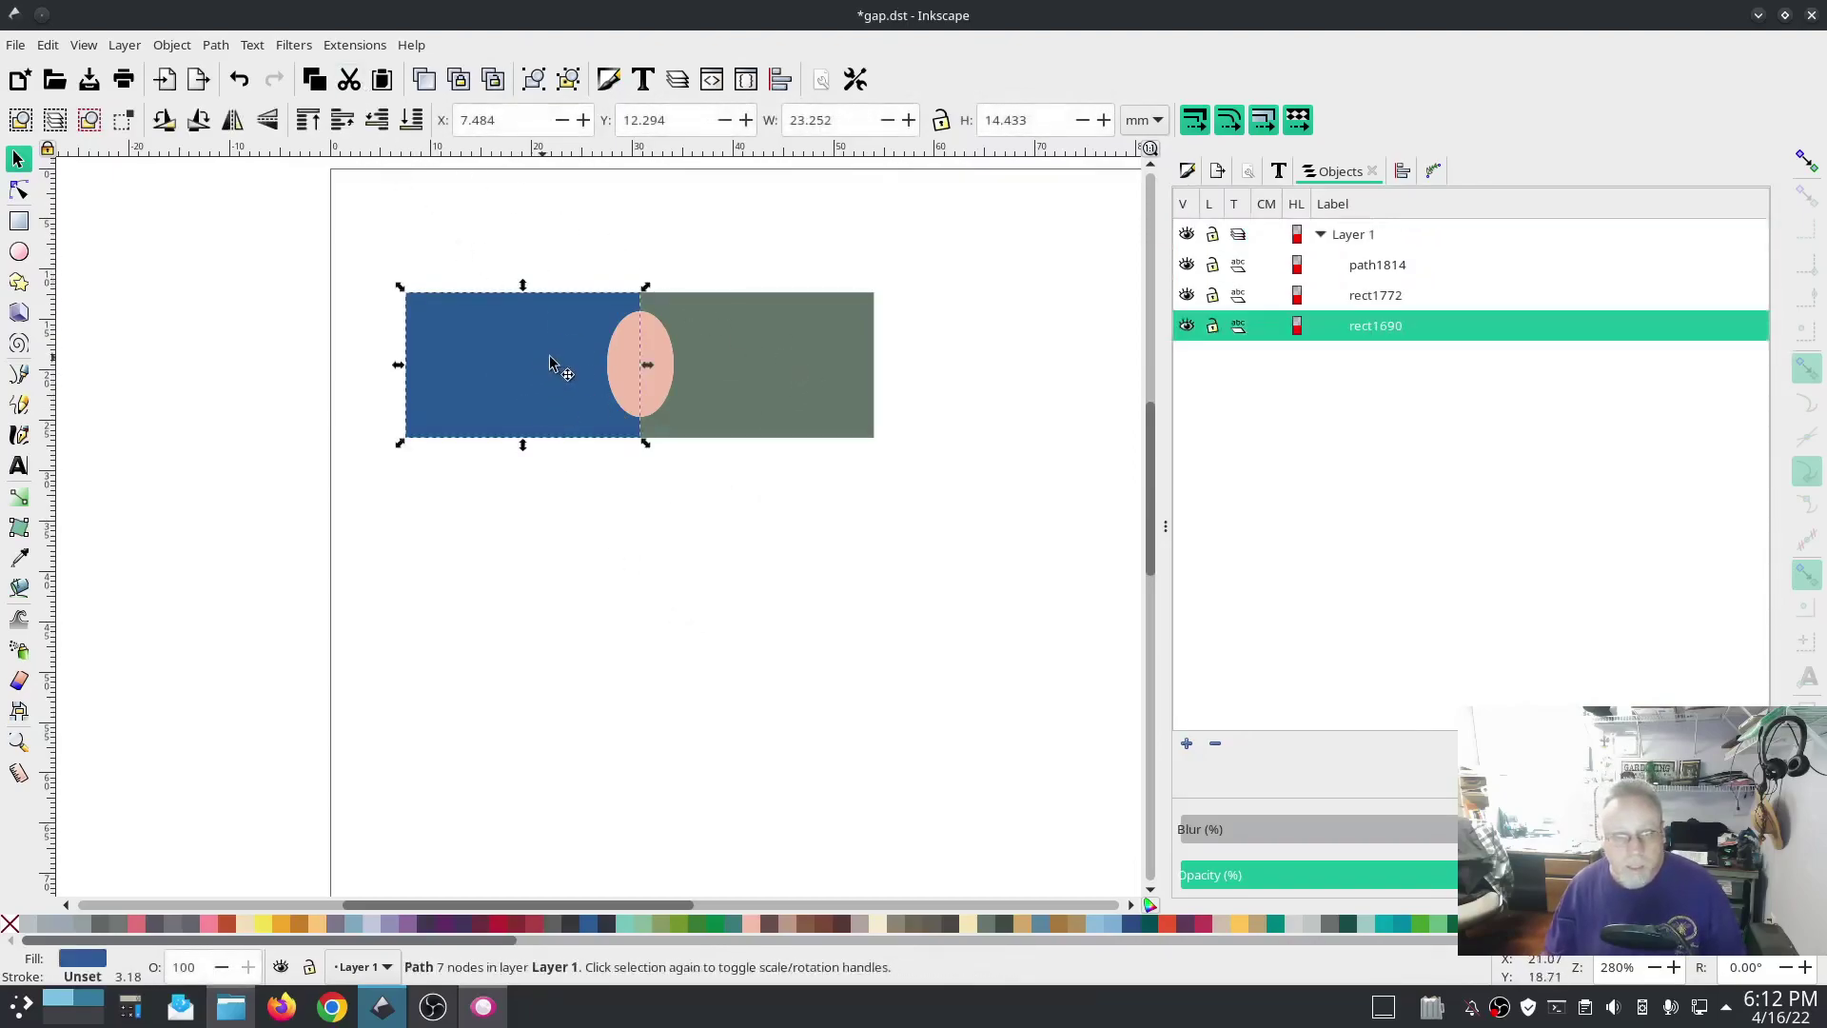
{"action": "left_click", "coordinate": [665, 375], "text": "shift"}
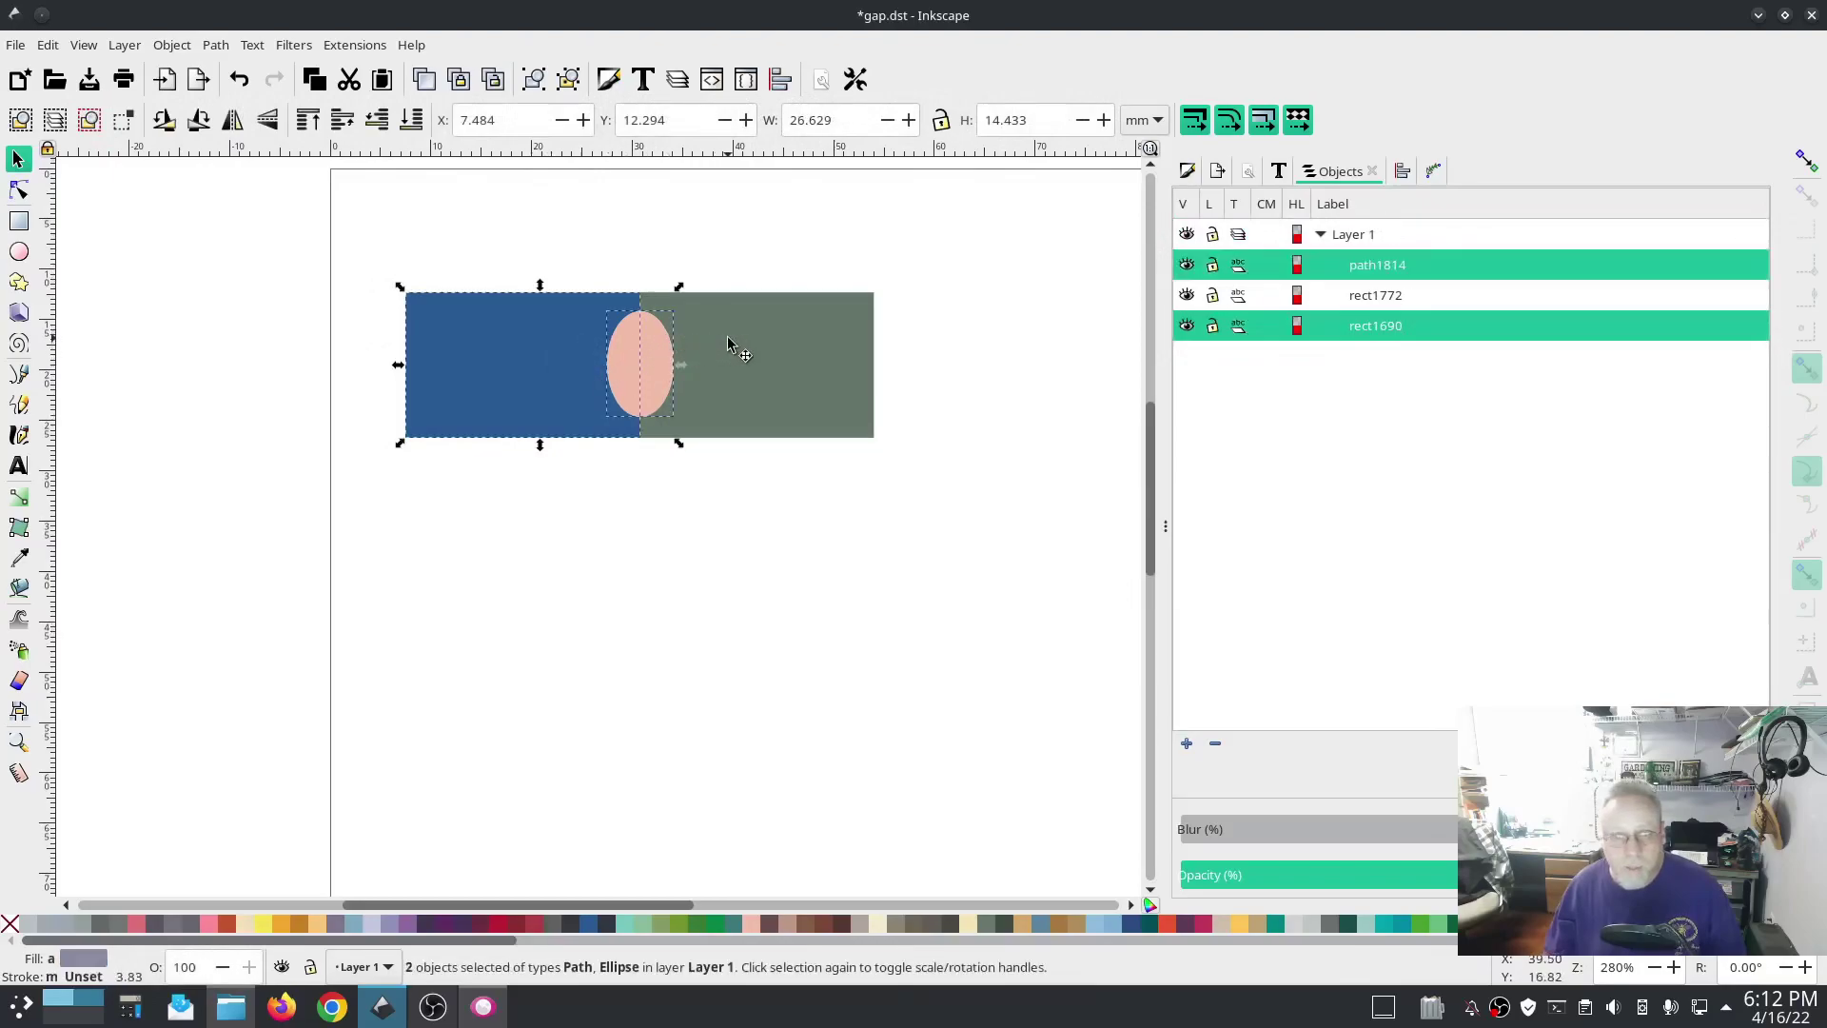
{"action": "left_click", "coordinate": [738, 350], "text": "shift"}
In Ink/Stitch Params for the three shapes, set Angle of lines of stitches to 90.
{"action": "left_click", "coordinate": [352, 45]}
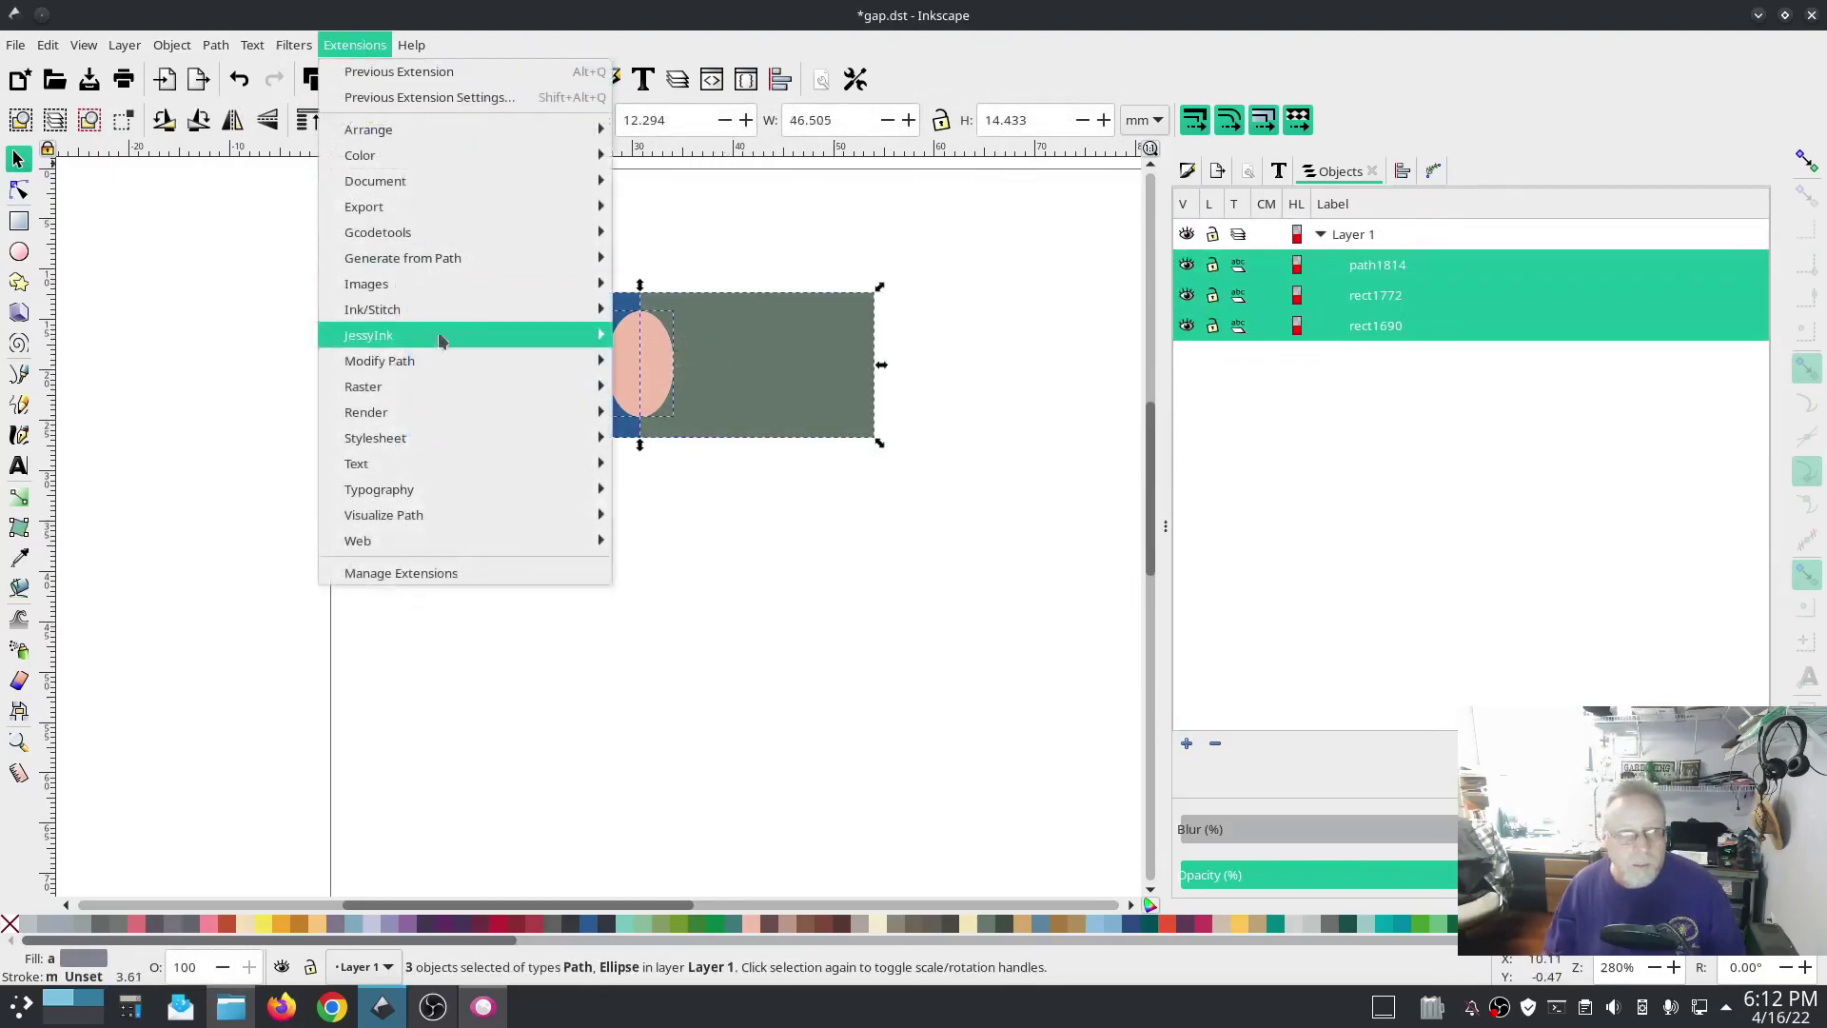
{"action": "mouse_move", "coordinate": [448, 309]}
{"action": "left_click", "coordinate": [709, 465]}
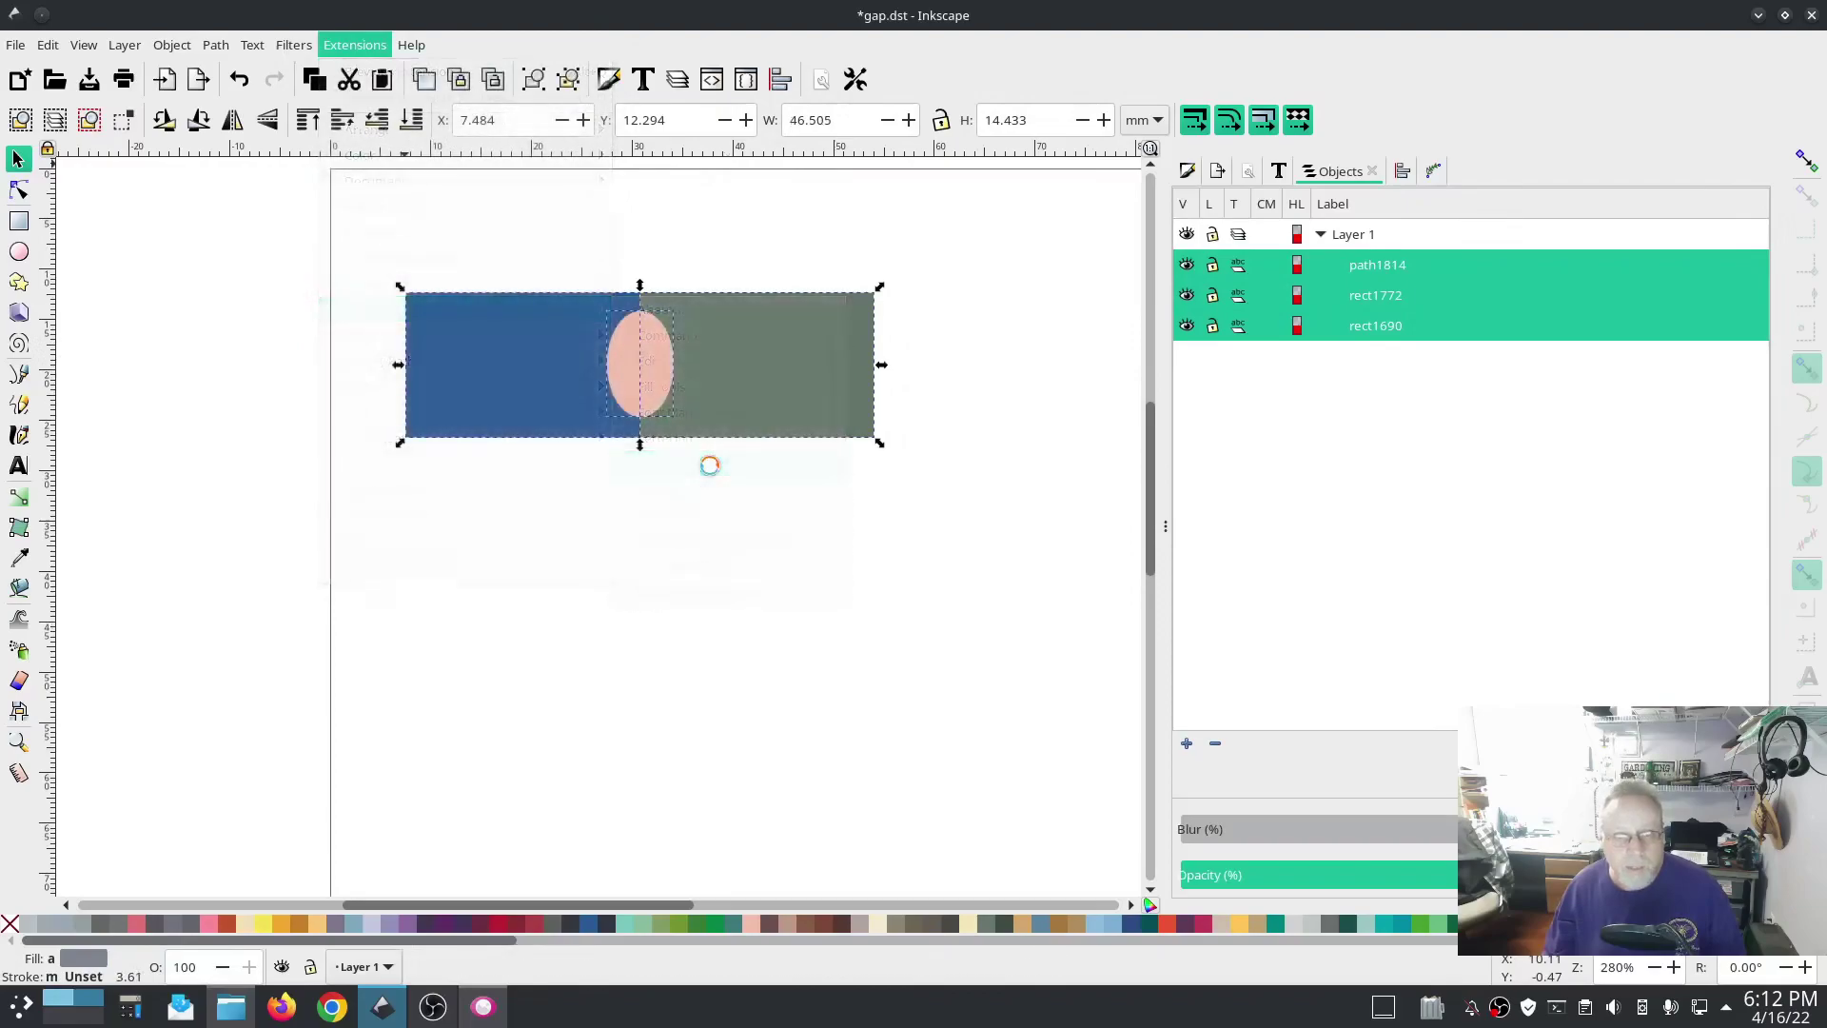
{"action": "left_click_drag", "start_coordinate": [722, 162], "coordinate": [200, 126]}
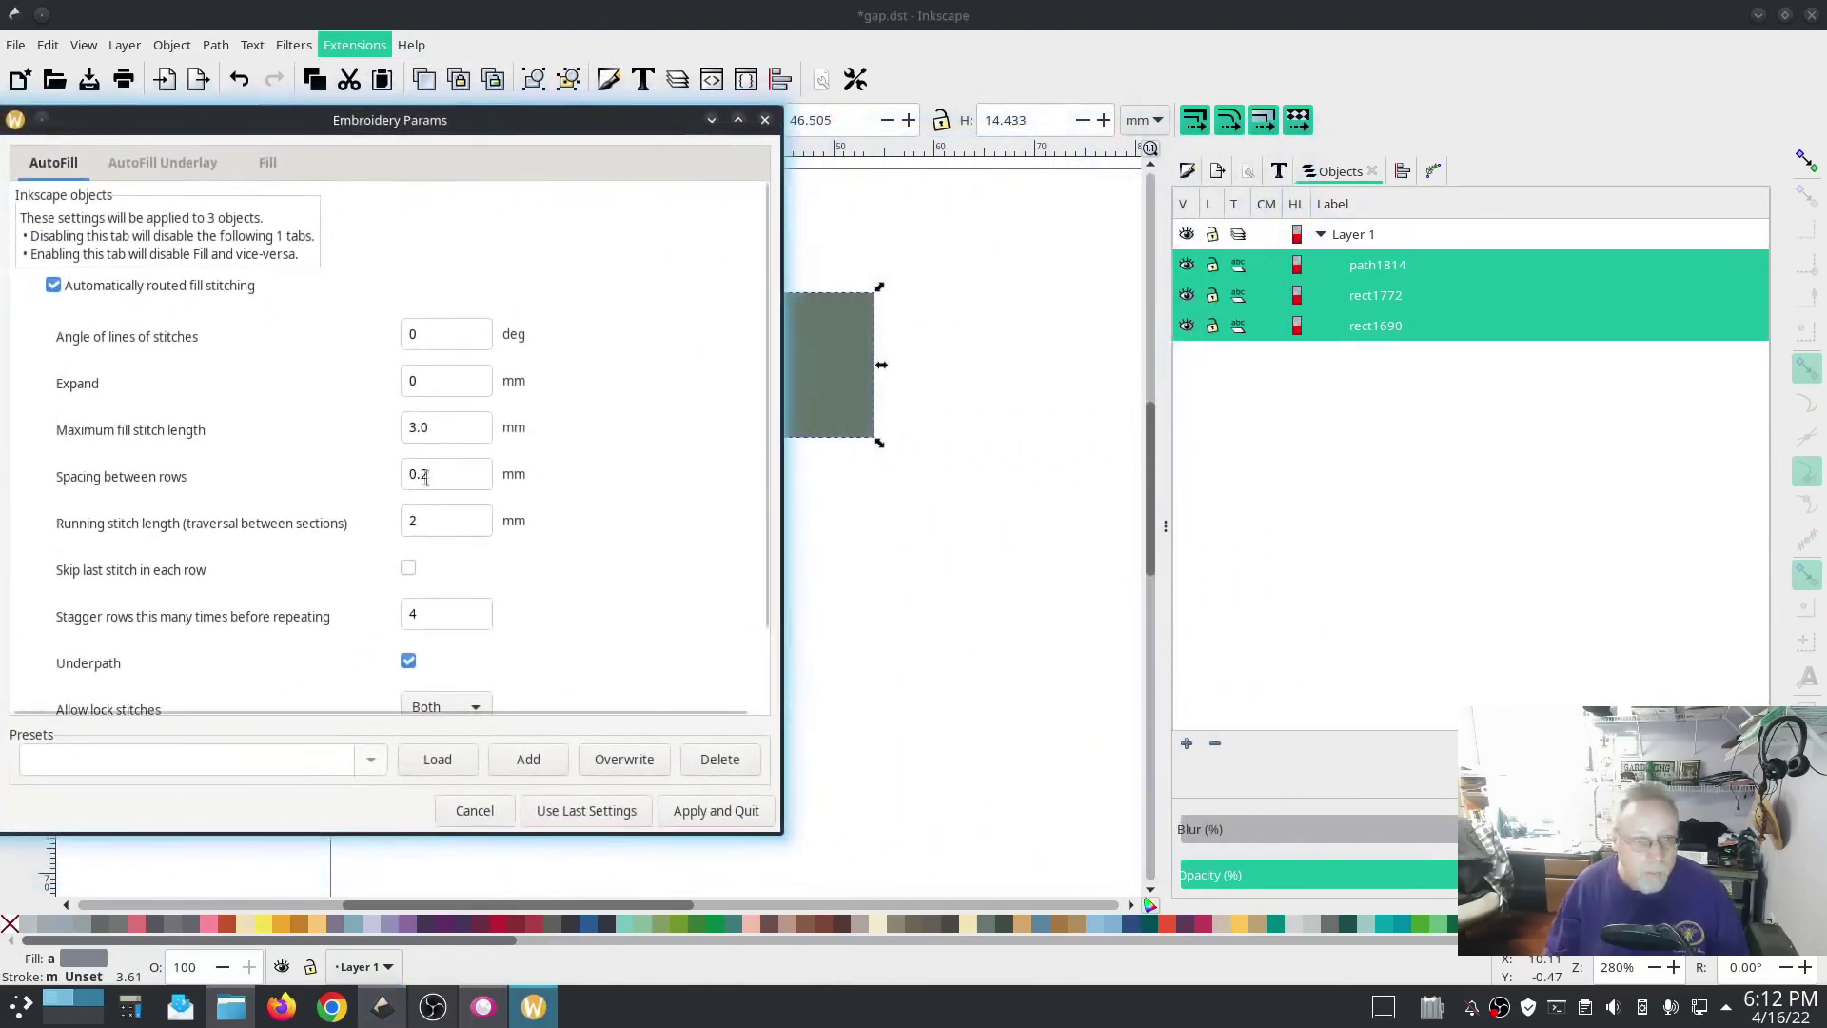
{"action": "left_click", "coordinate": [255, 175]}
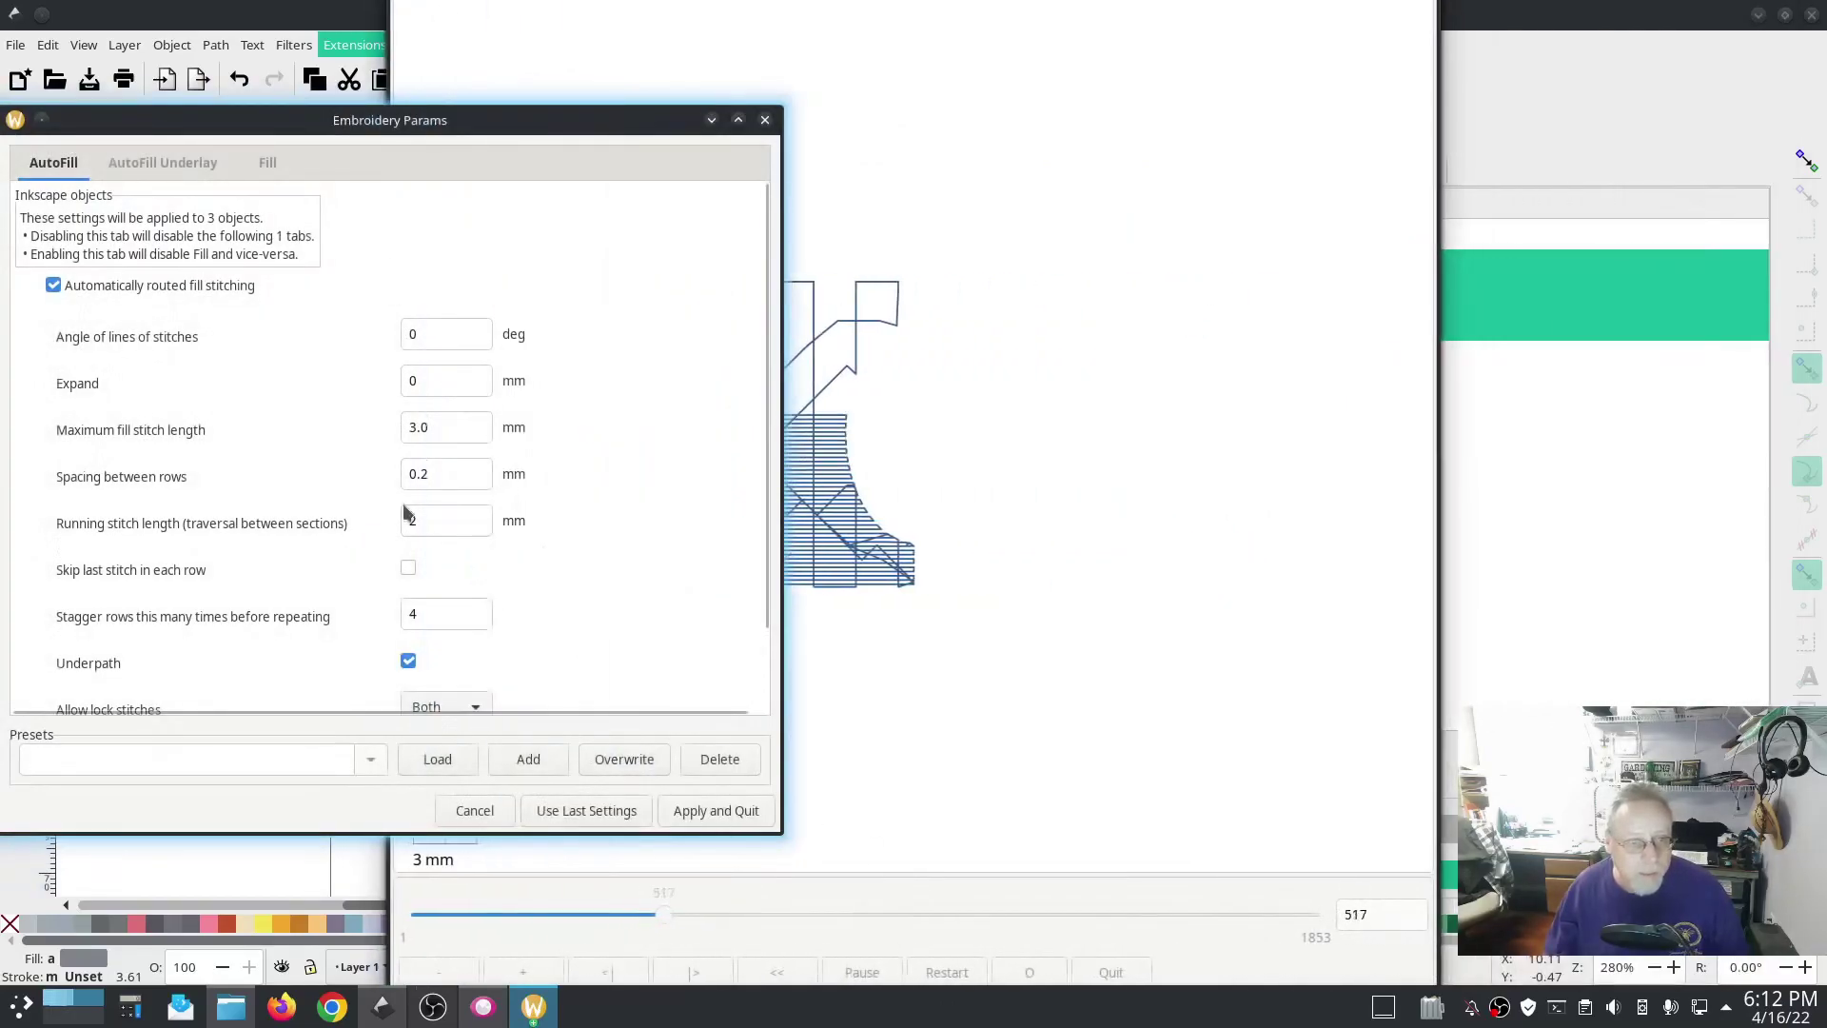
{"action": "double_click", "coordinate": [462, 333]}
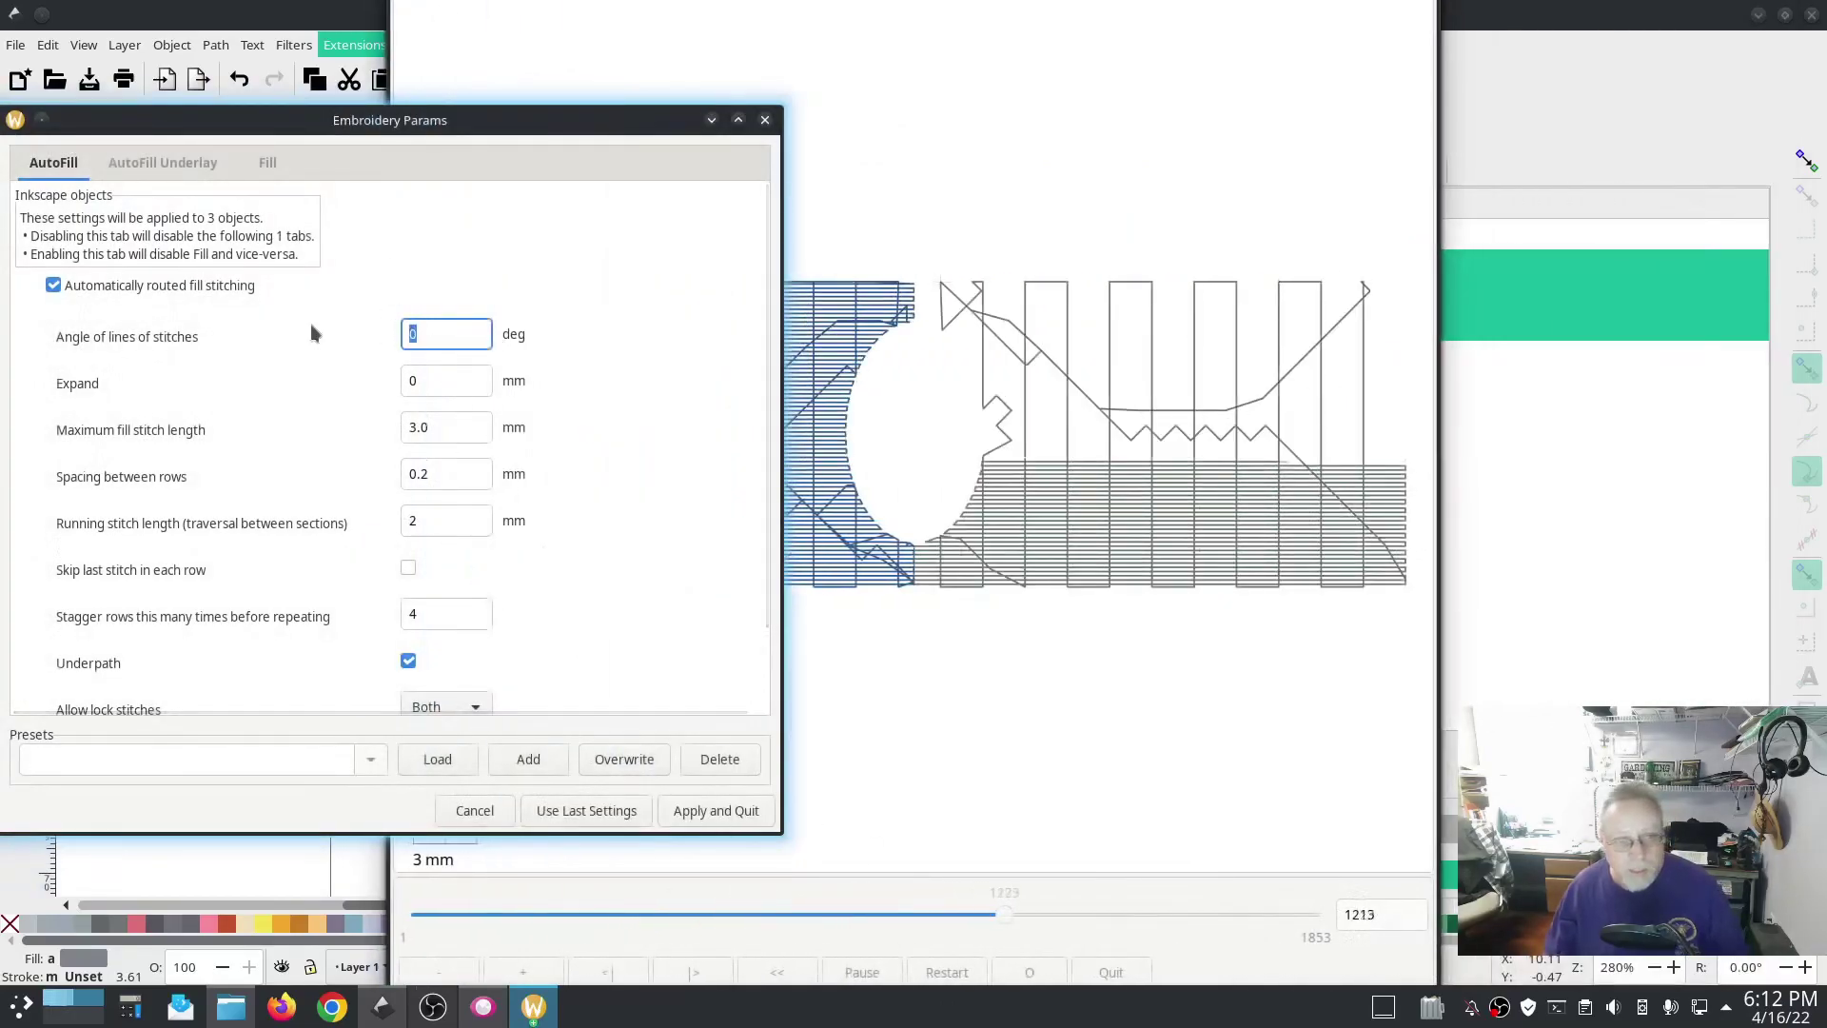
{"action": "type", "text": "90"}
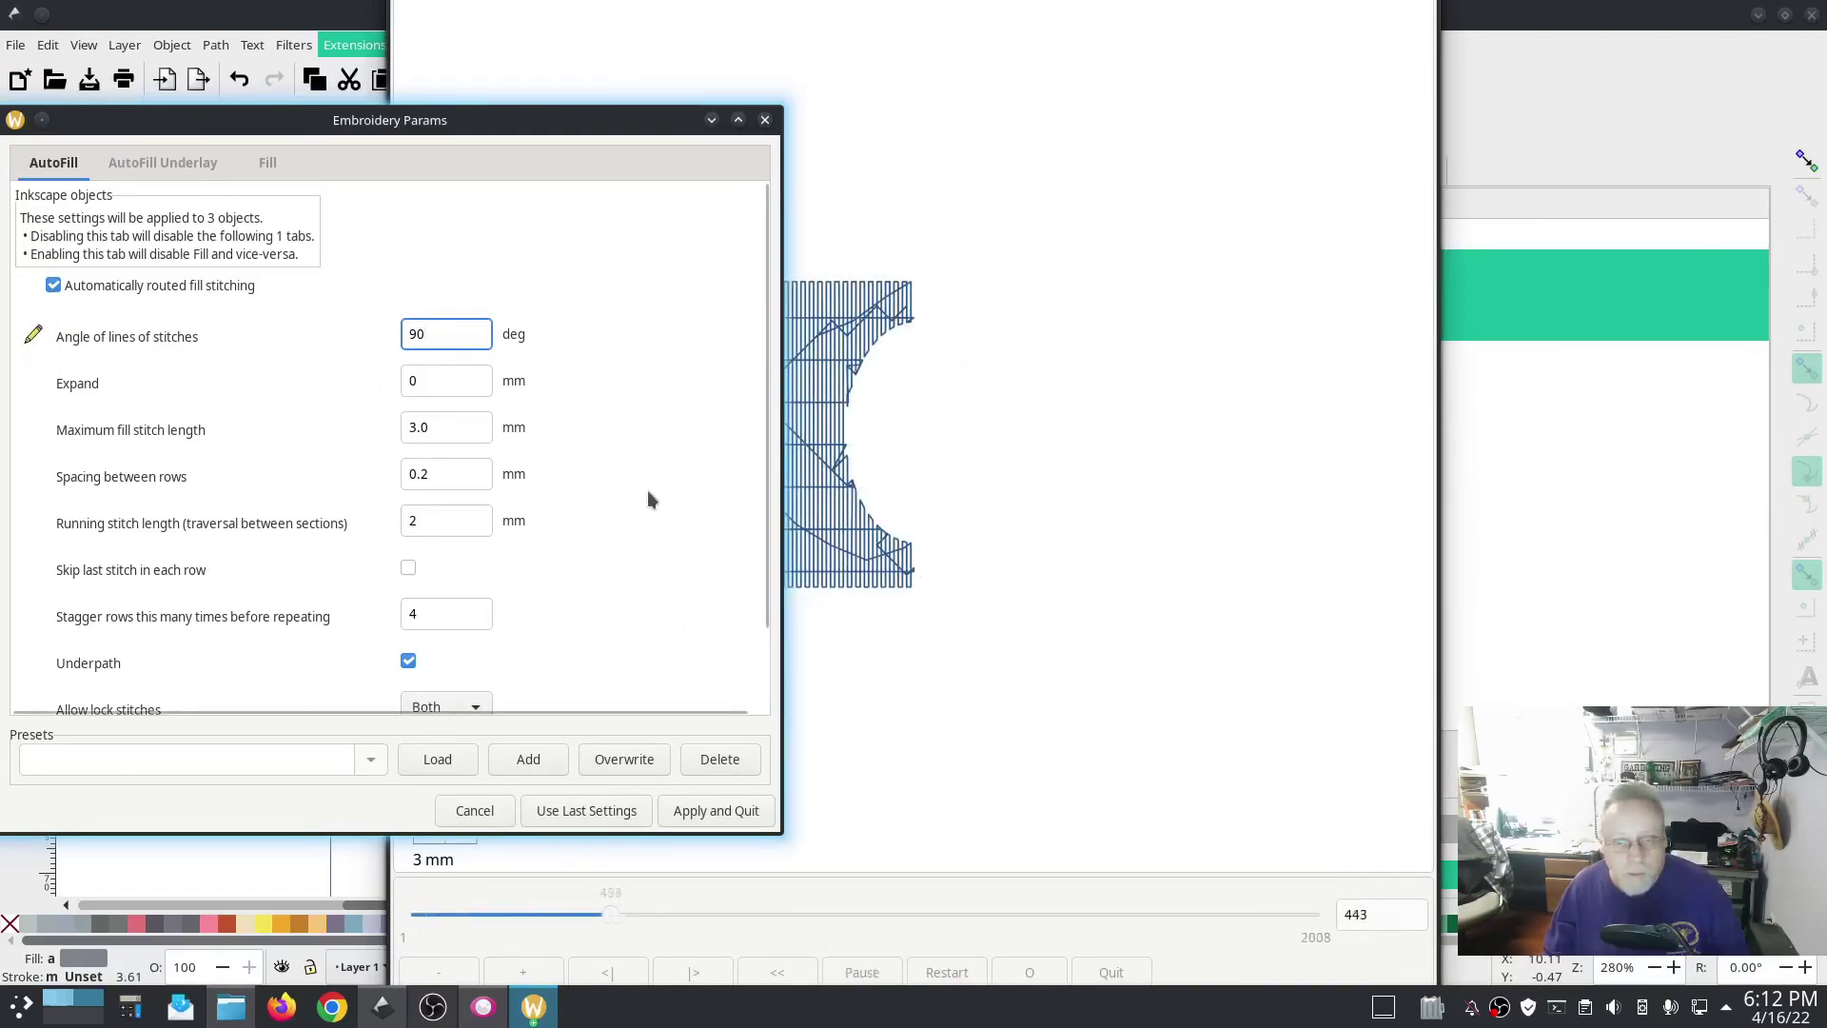
Apply the 90° angle, then give only the ellipse a 0.1 mm Ink/Stitch Expand and apply.
{"action": "left_click", "coordinate": [716, 809]}
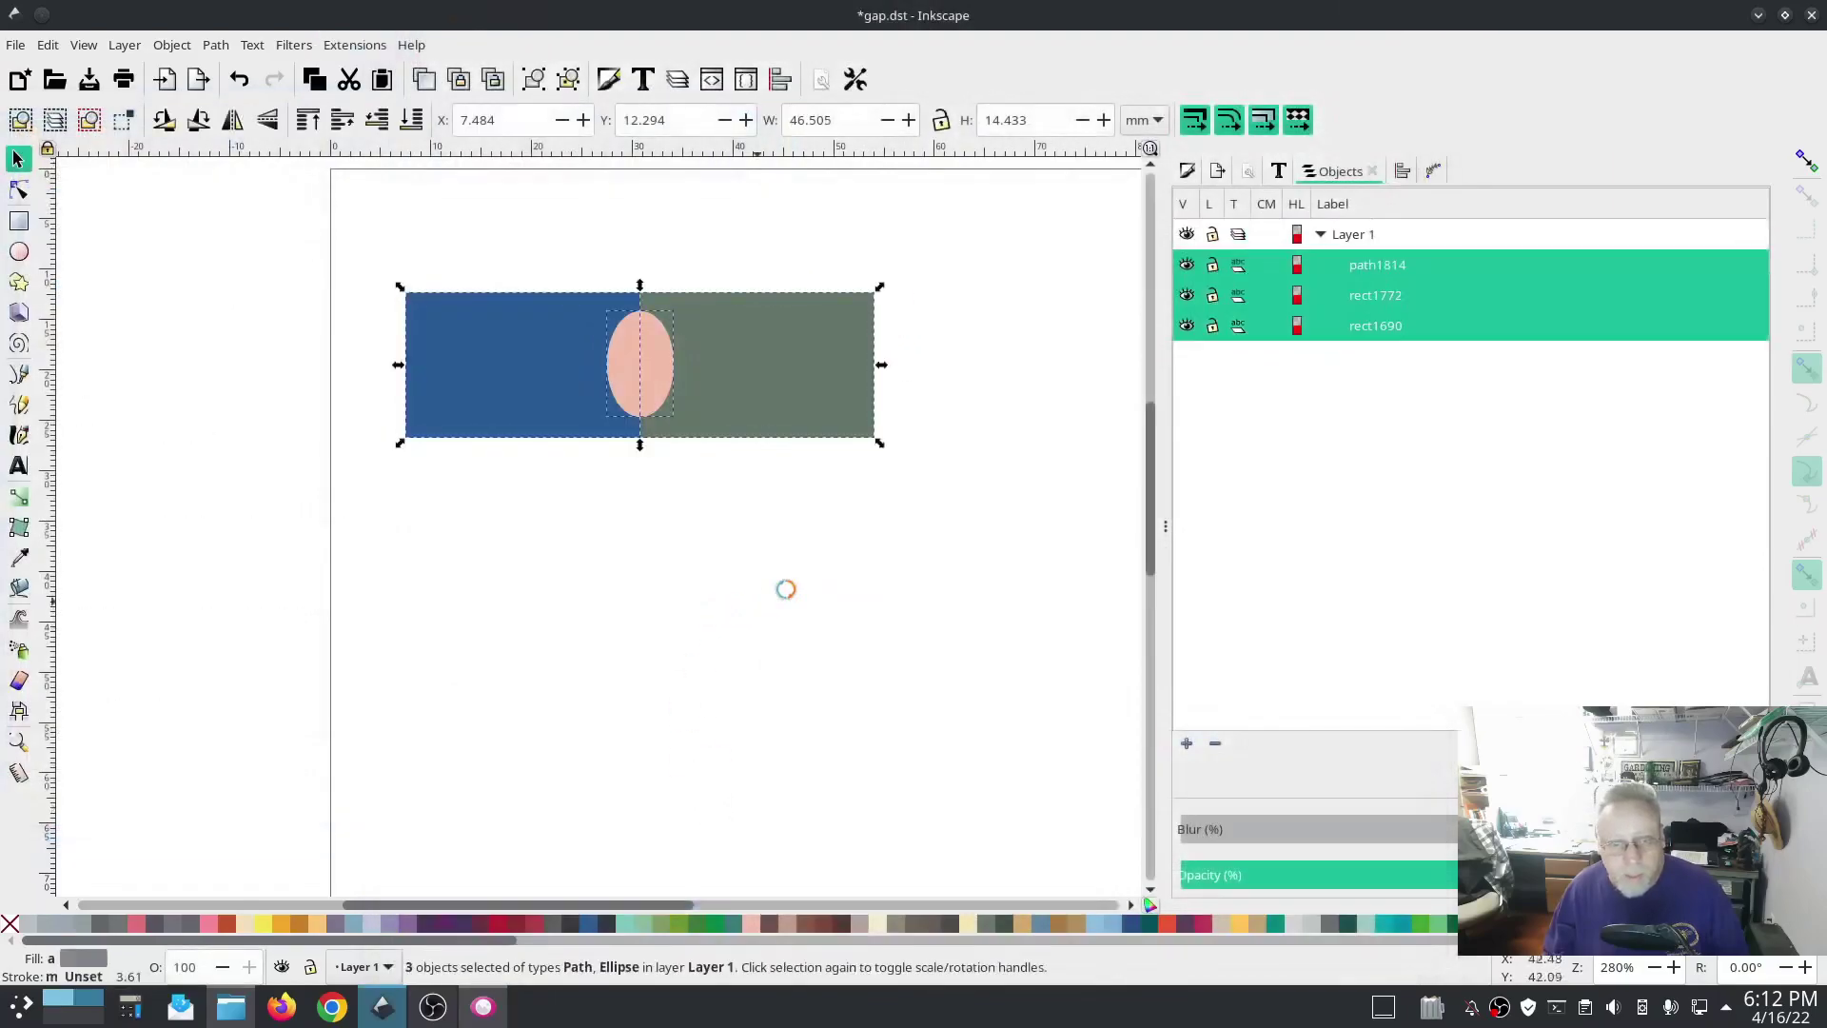
{"action": "left_click", "coordinate": [355, 44]}
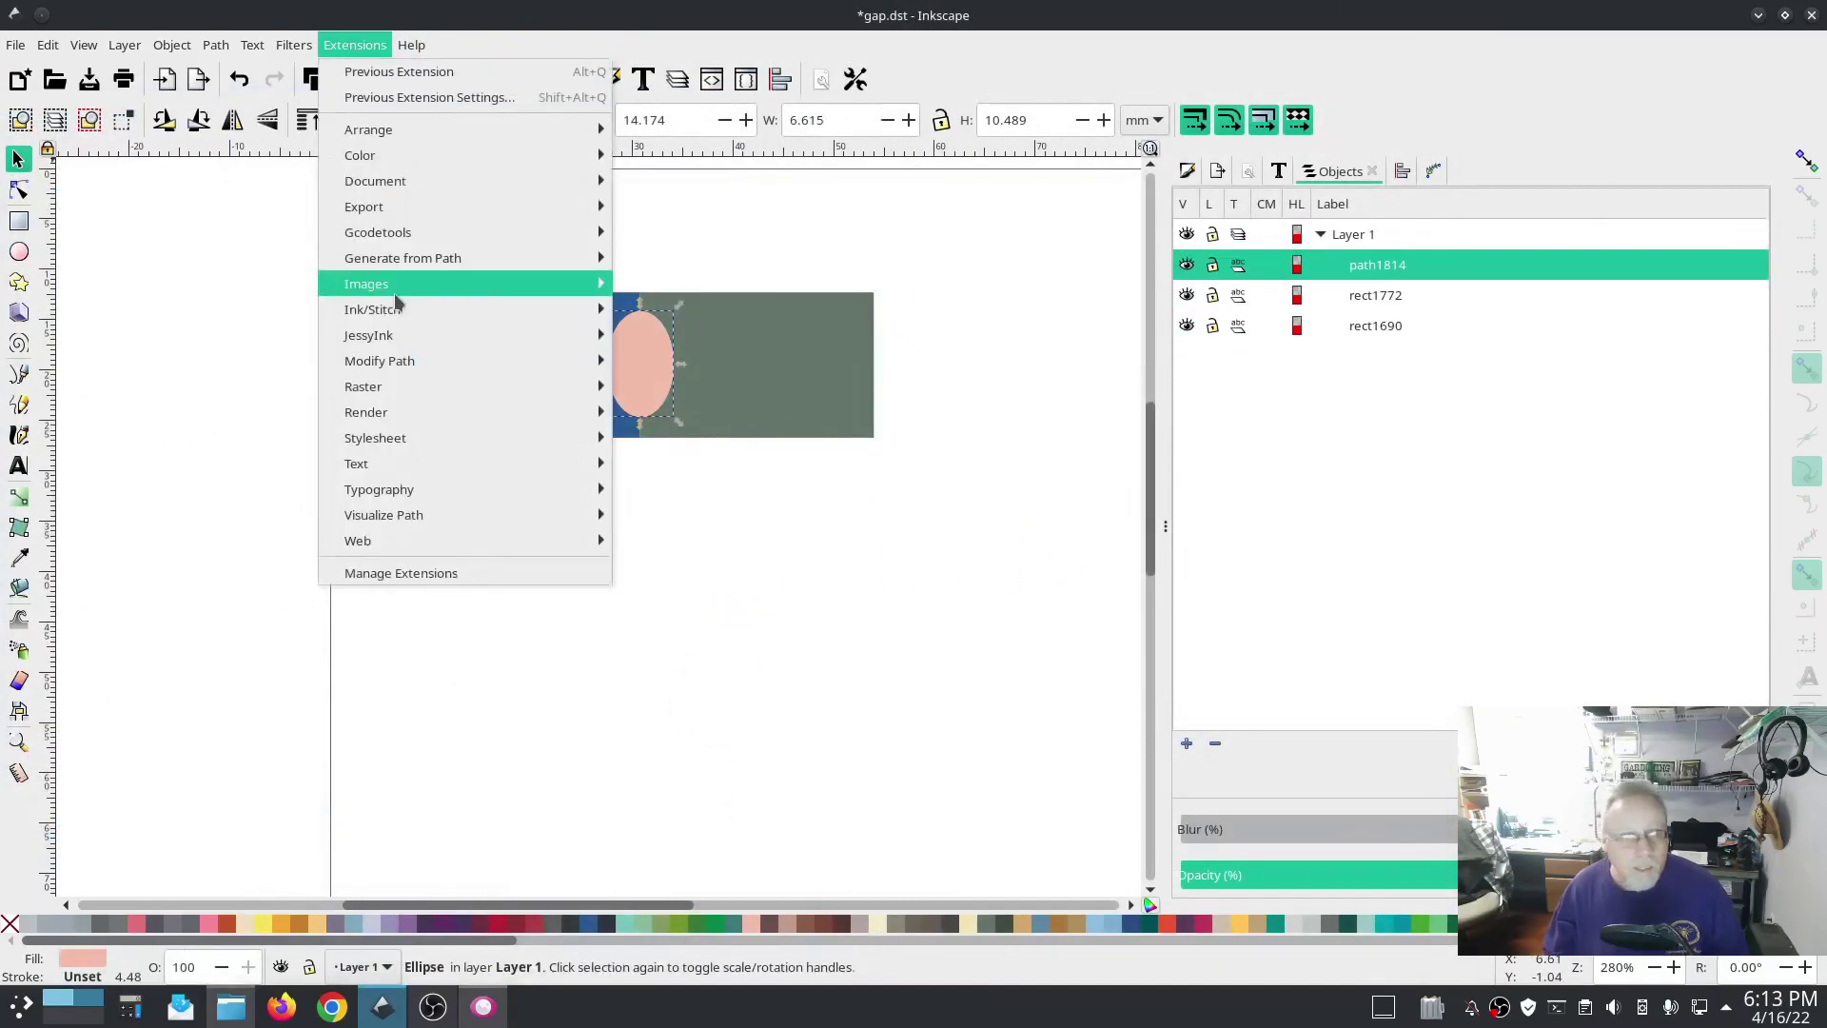
{"action": "mouse_move", "coordinate": [392, 313]}
{"action": "left_click", "coordinate": [705, 463]}
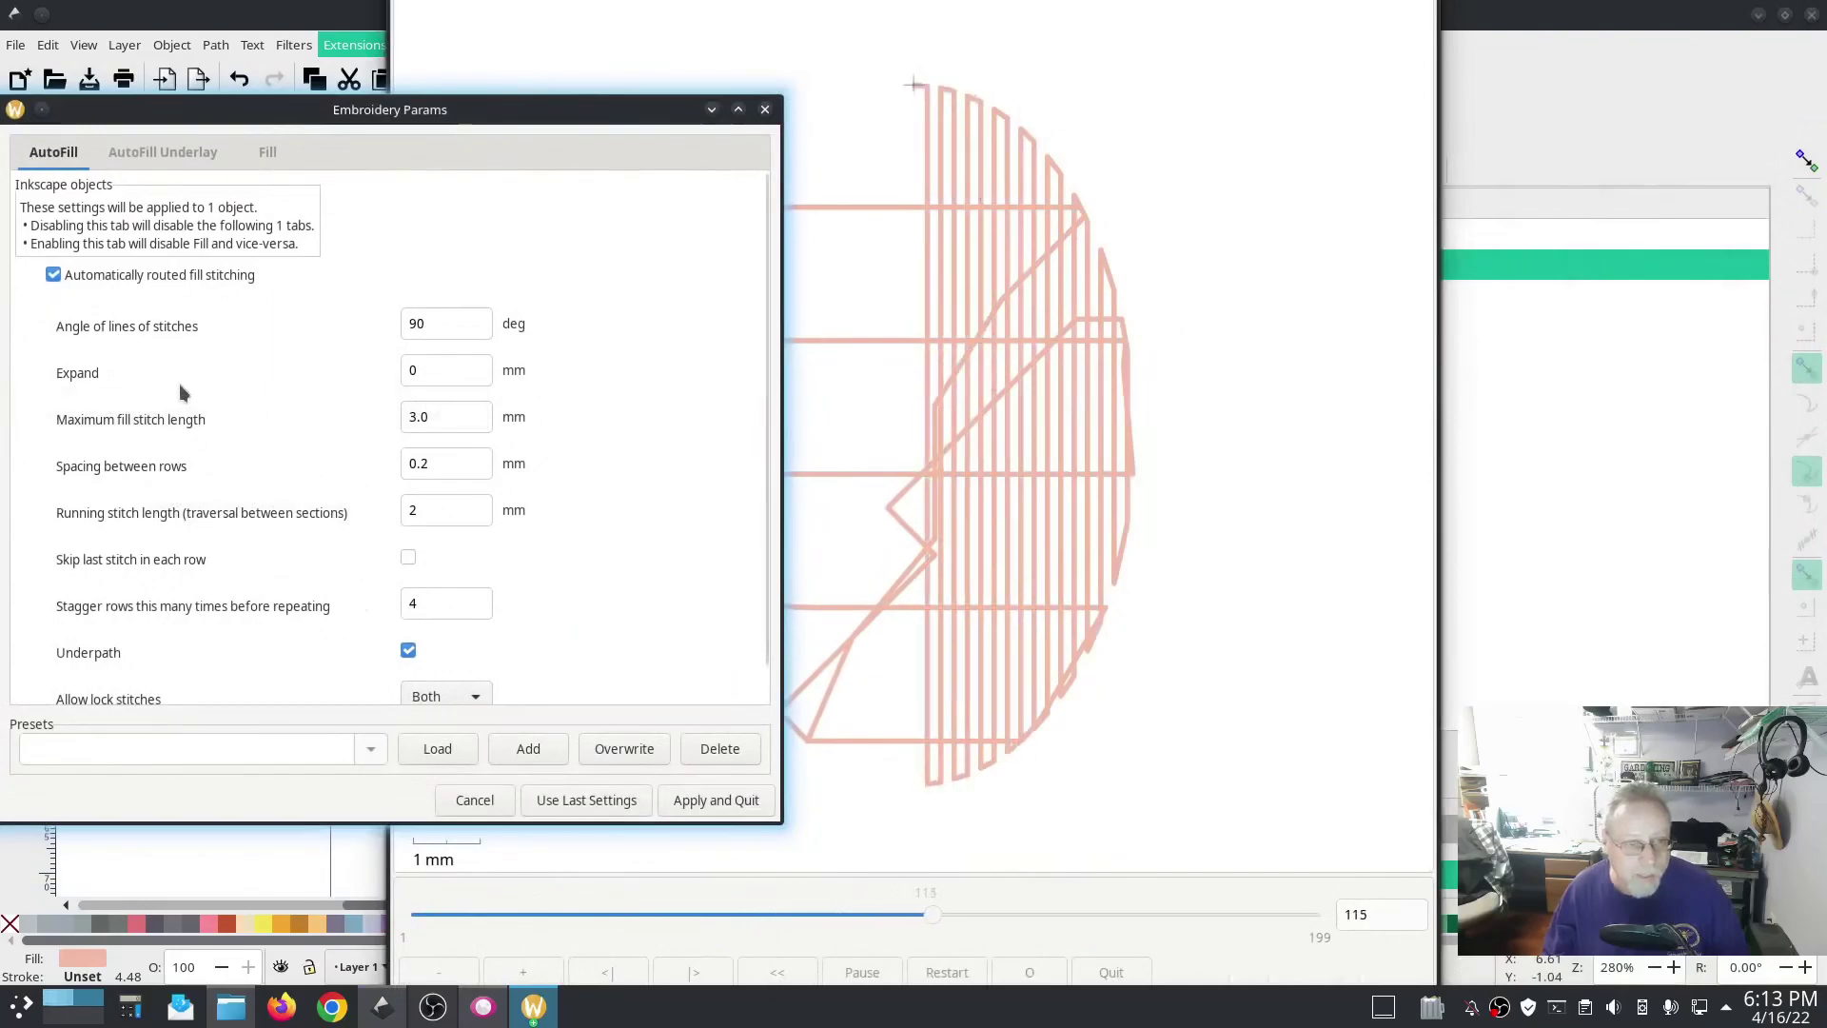
{"action": "left_click", "coordinate": [455, 372]}
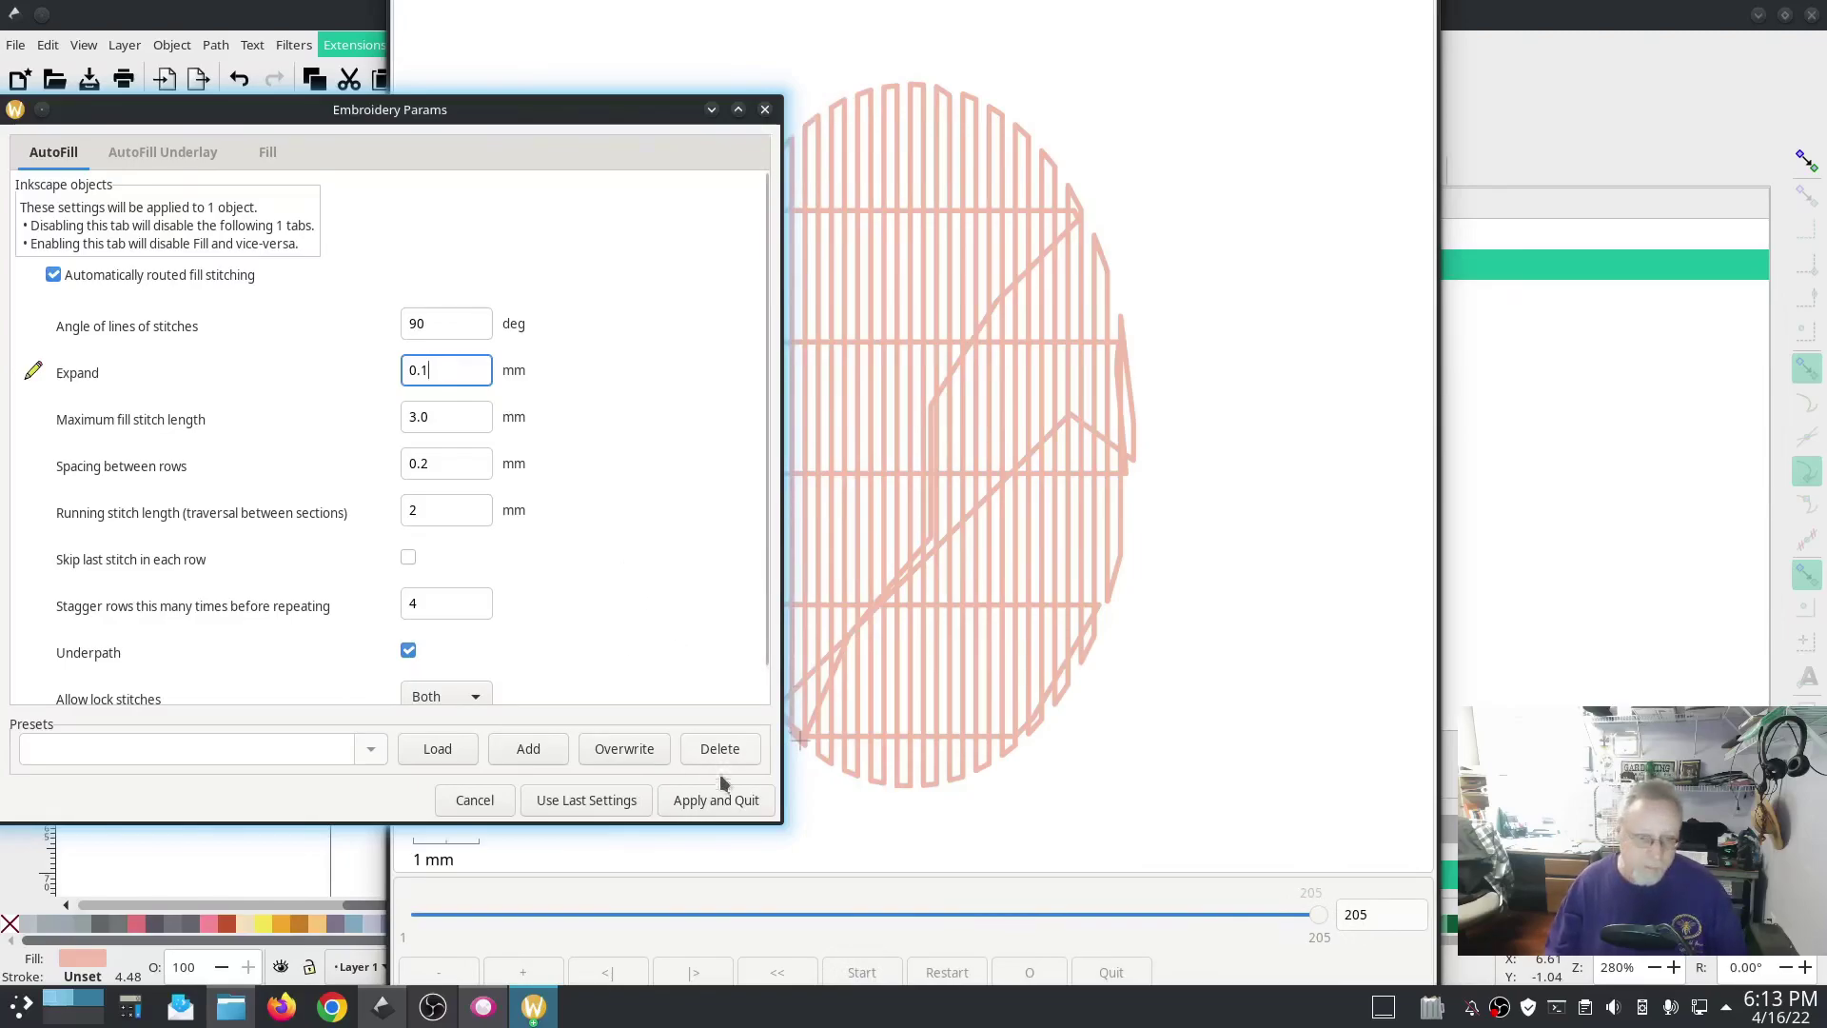
{"action": "left_click", "coordinate": [716, 799]}
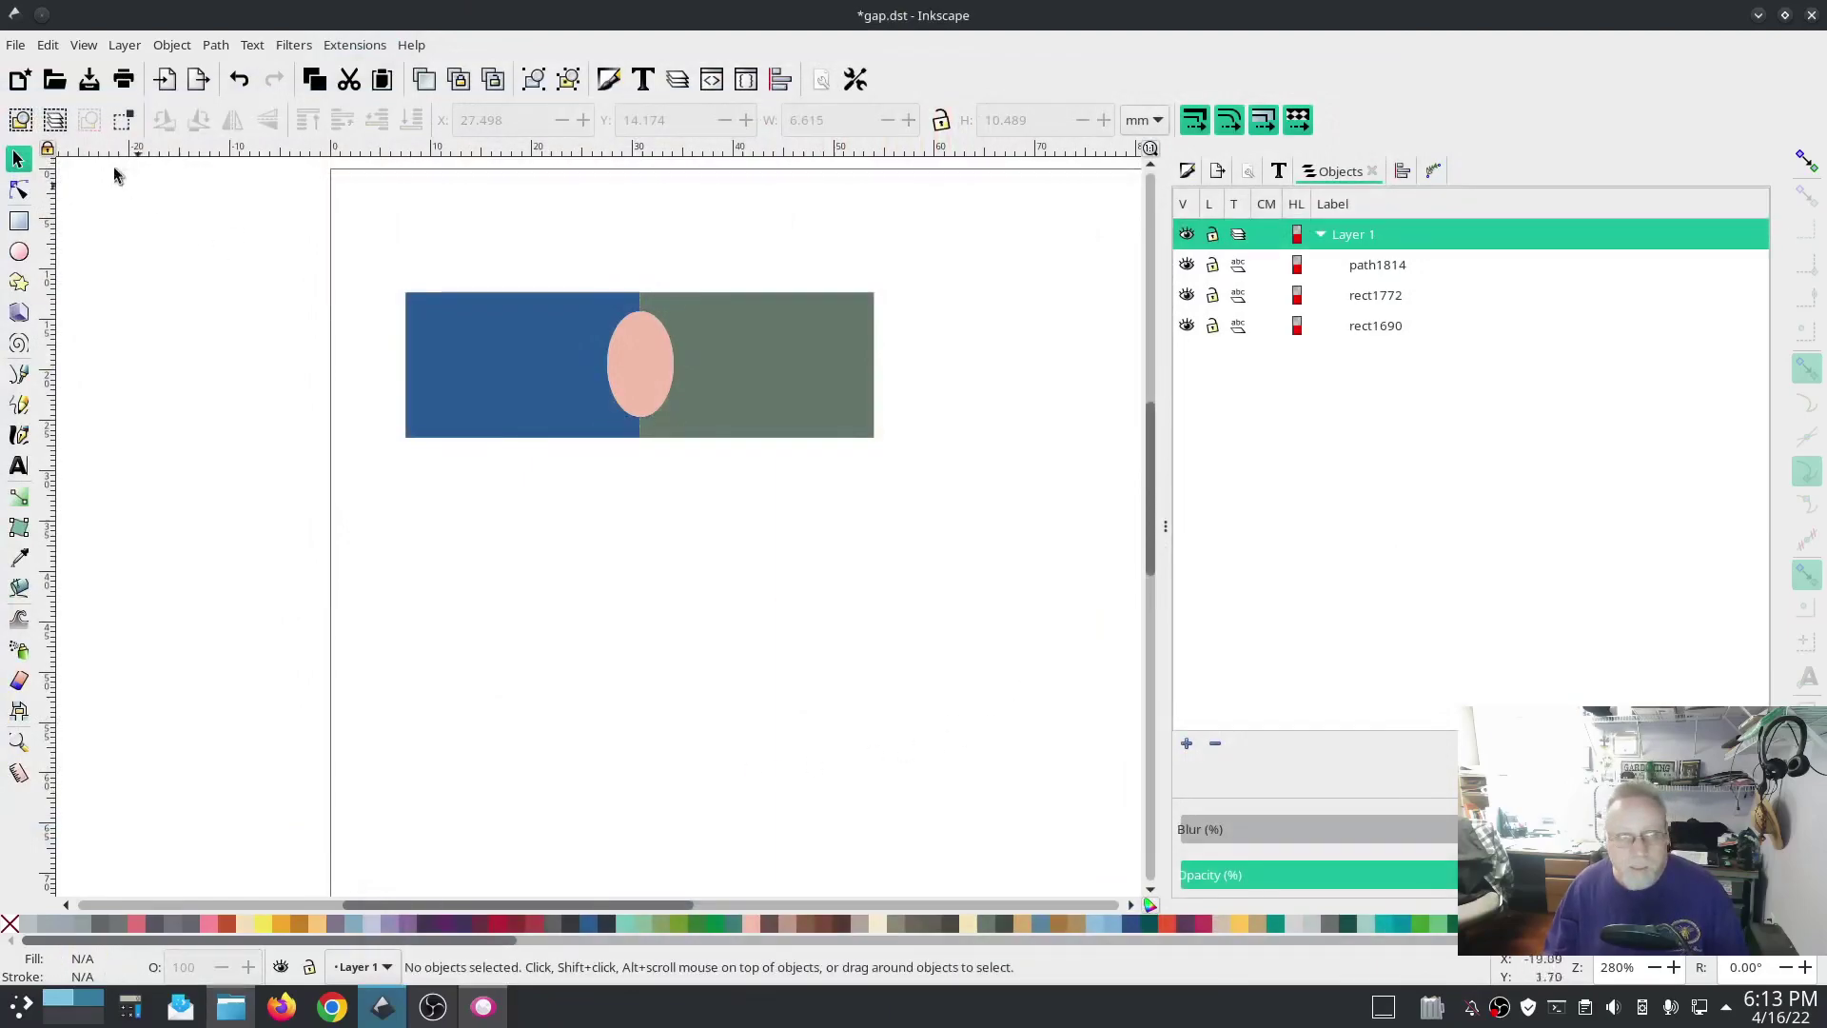
Save a copy of the gap design with File > Save a Copy.
{"action": "left_click", "coordinate": [15, 45]}
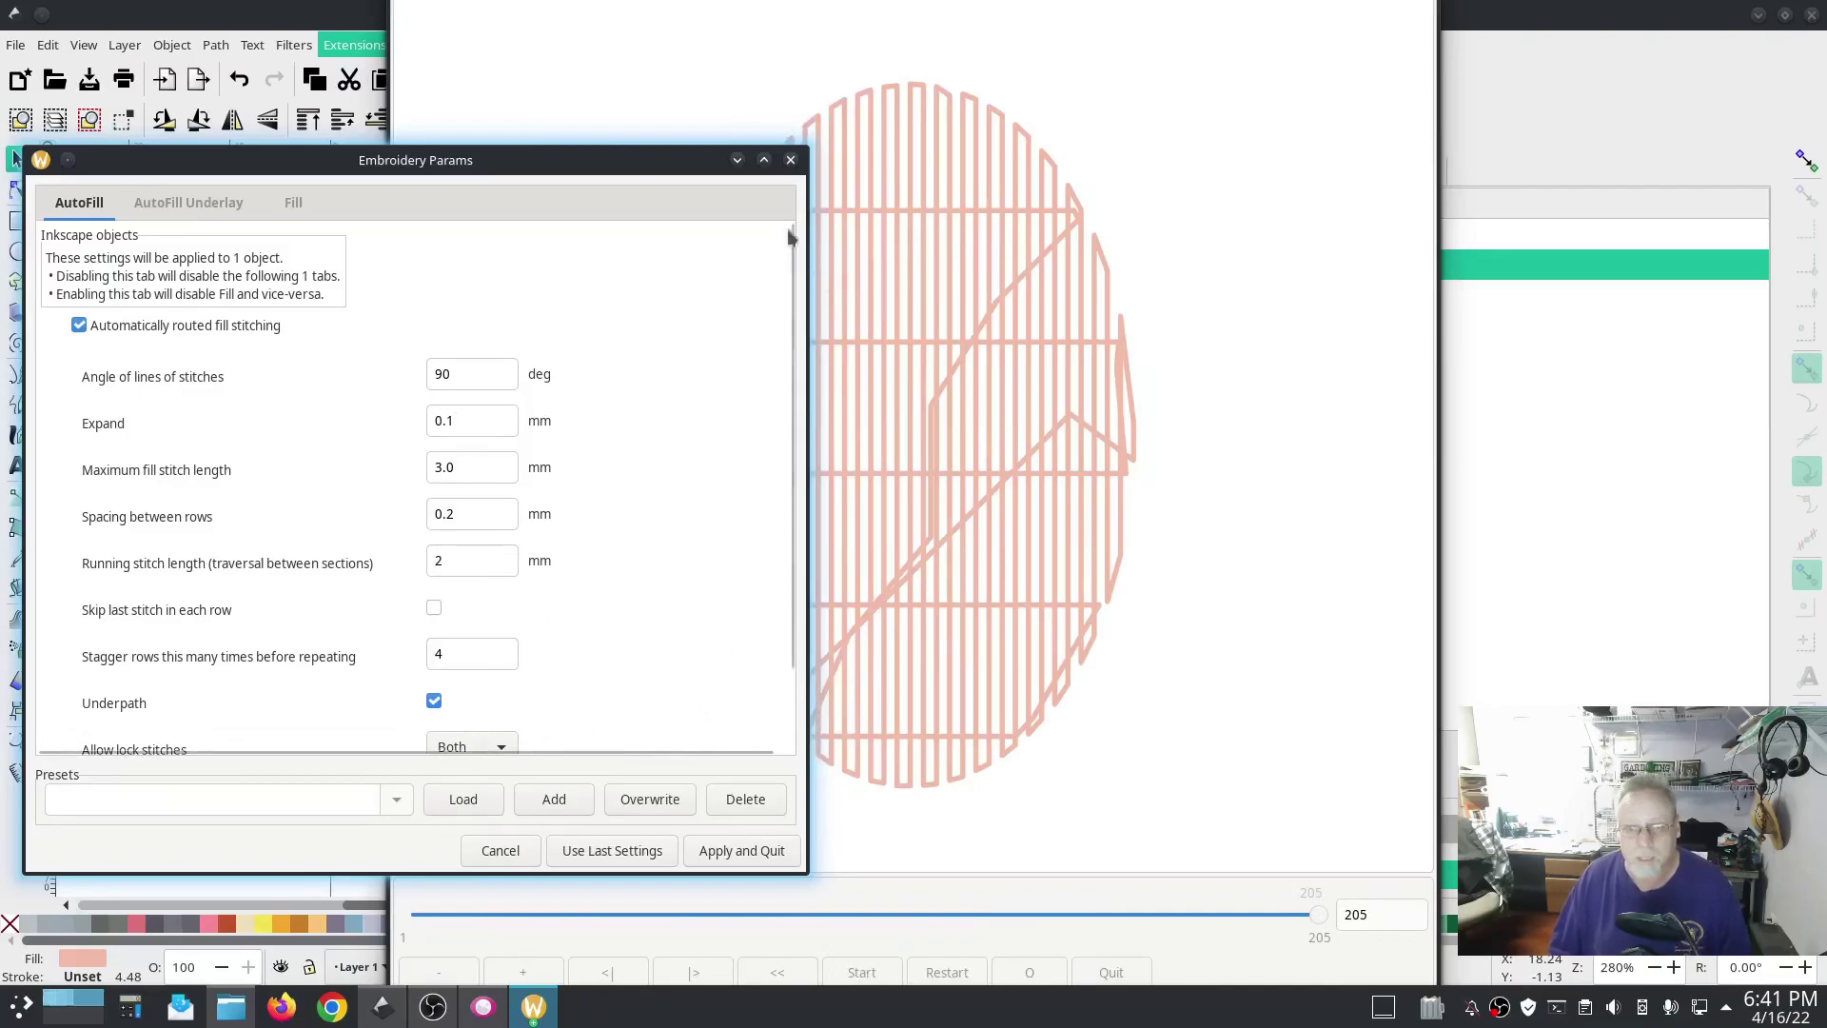
Close the embroidery settings, inspect the grey-green rectangle and pink ellipse, then deselect everything.
{"action": "left_click", "coordinate": [791, 164]}
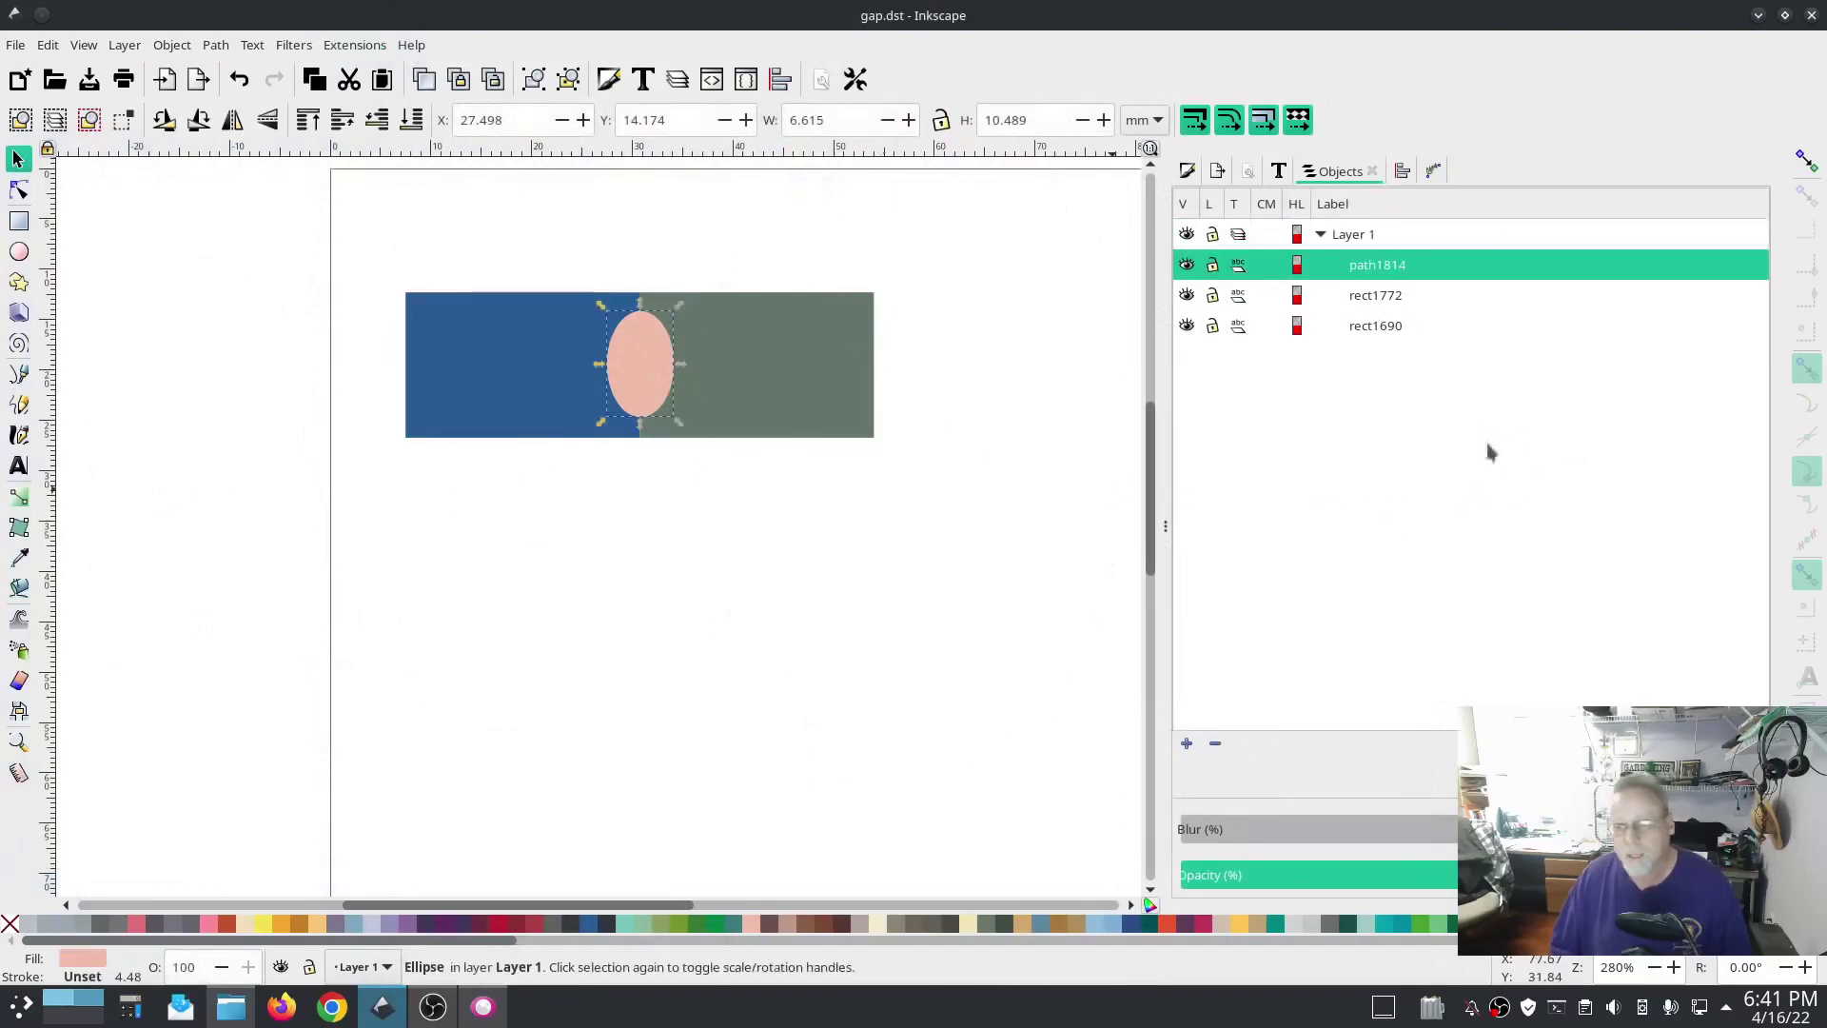
{"action": "left_click", "coordinate": [768, 350]}
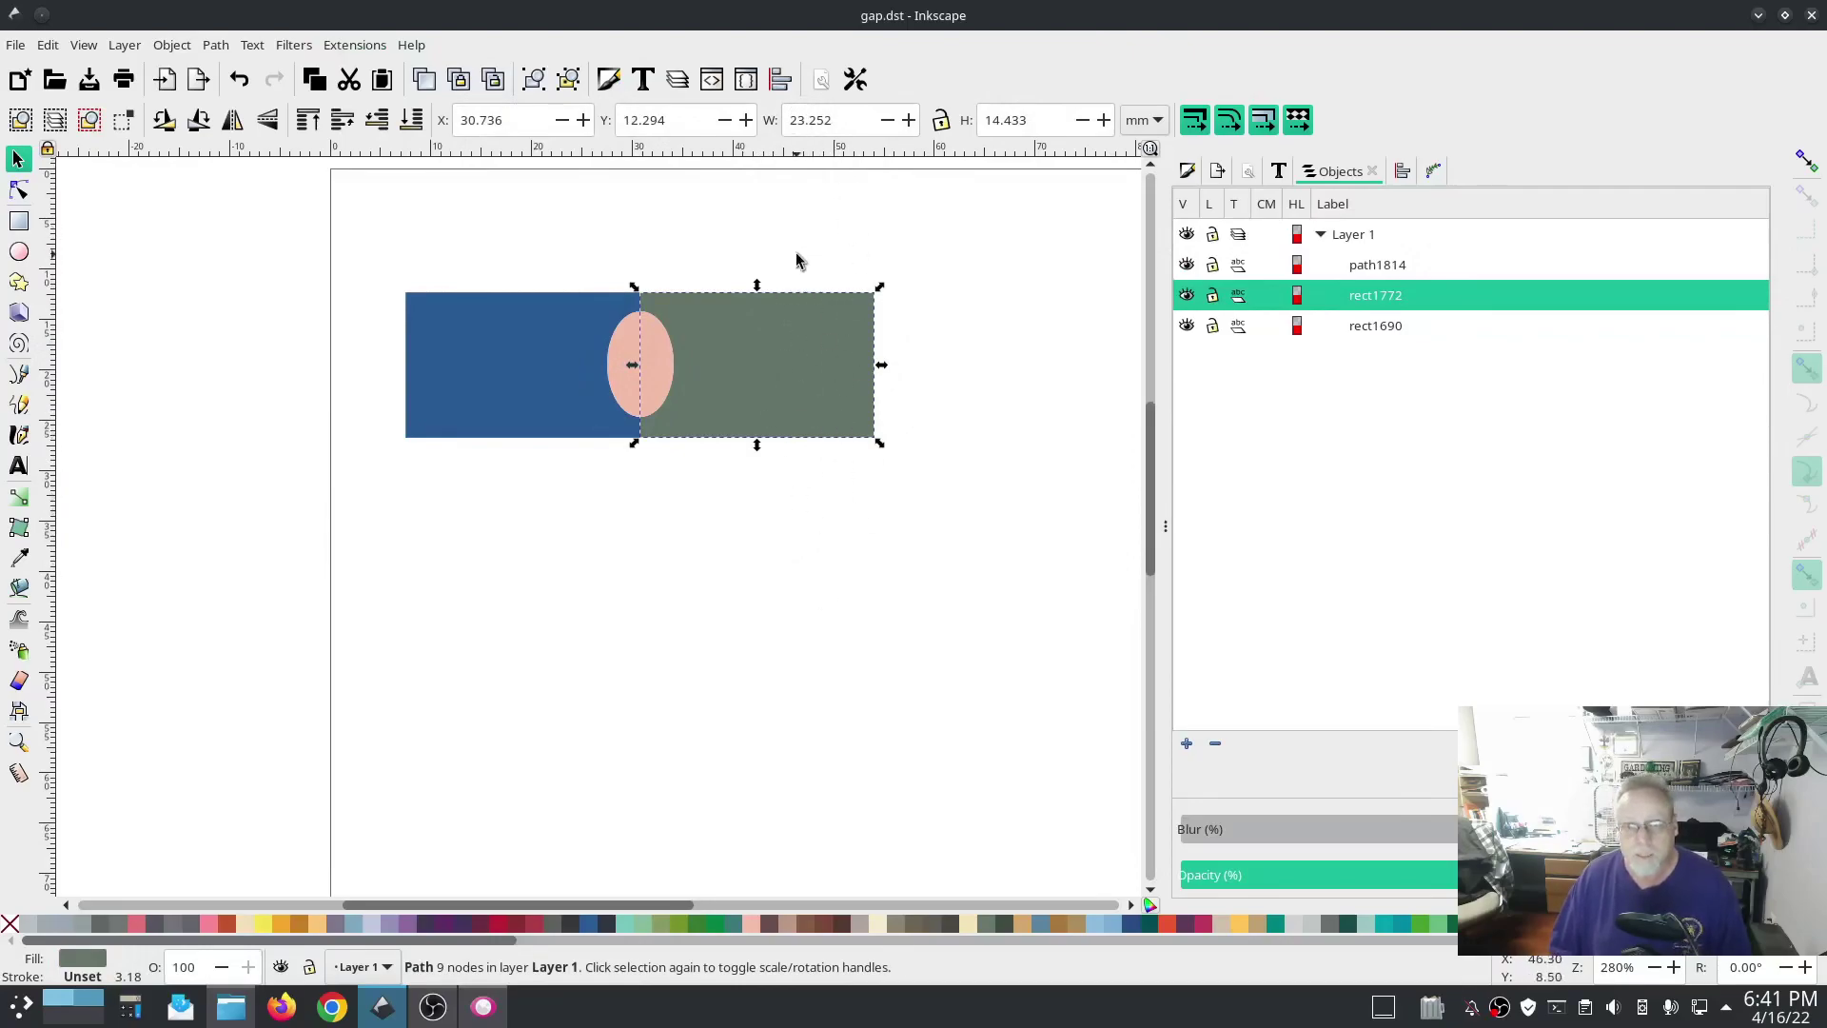
{"action": "left_click", "coordinate": [824, 485]}
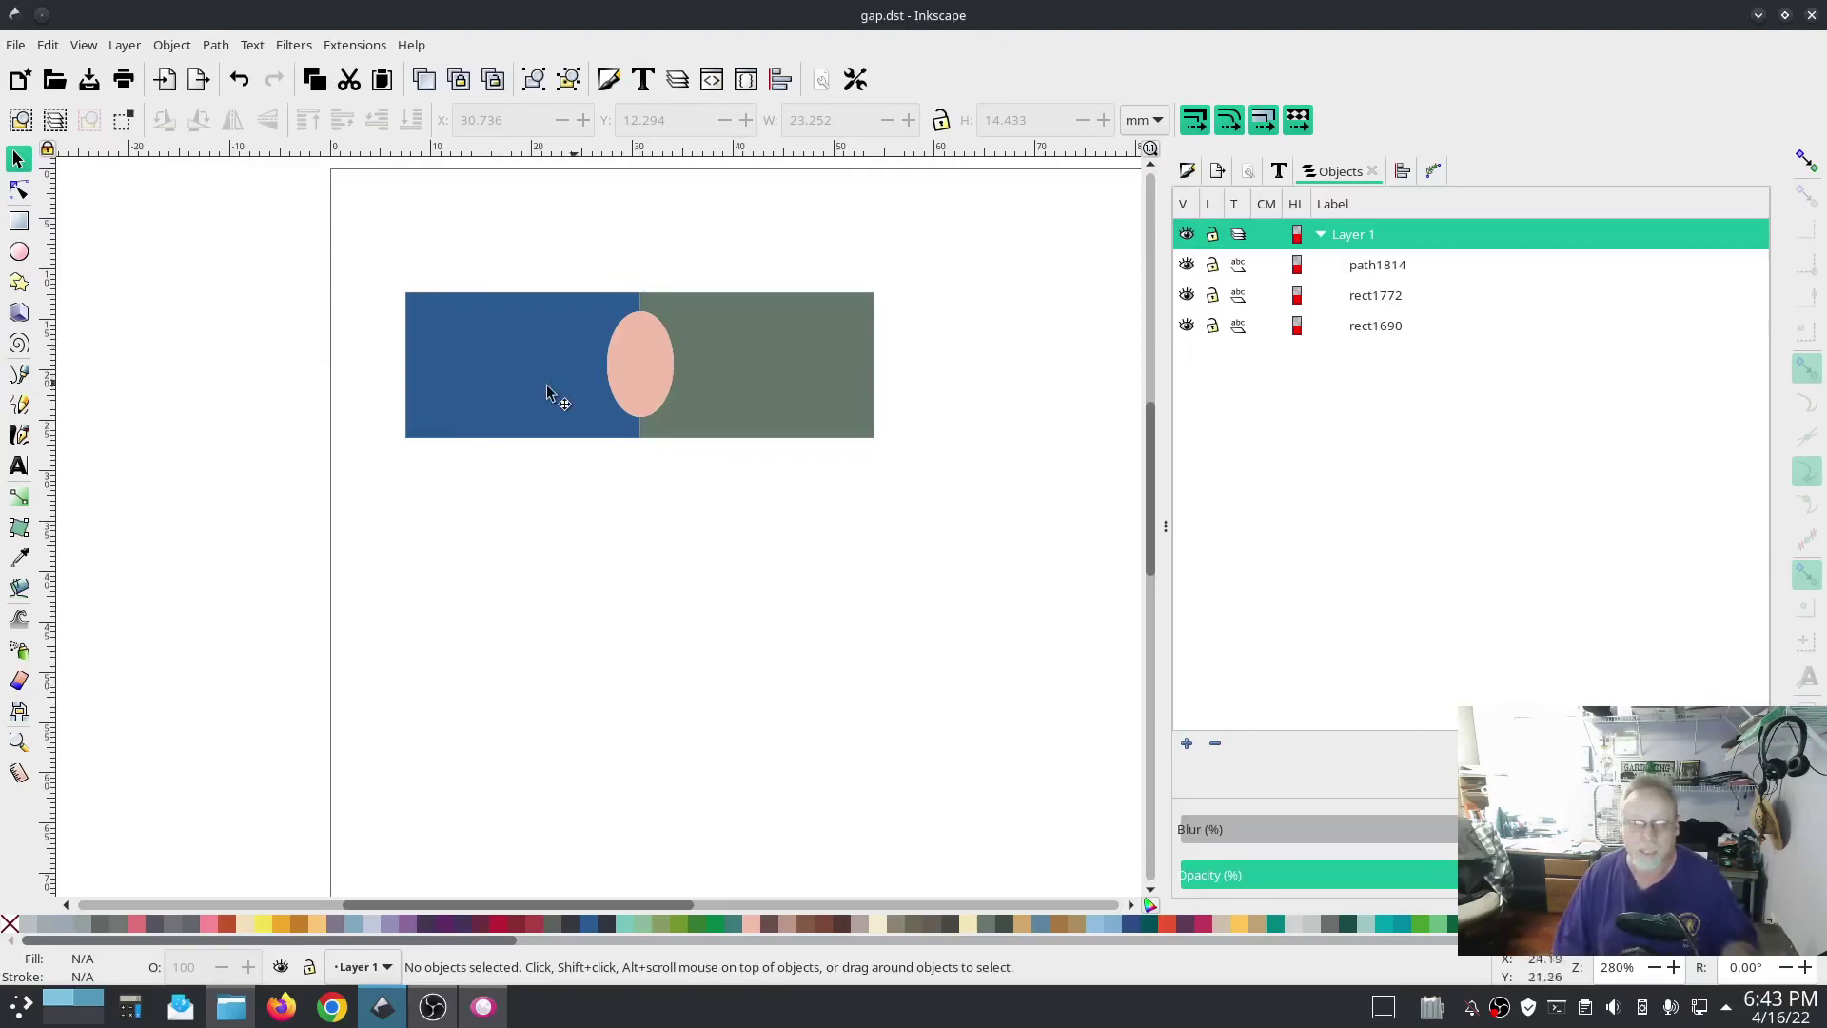
{"action": "left_click", "coordinate": [626, 368]}
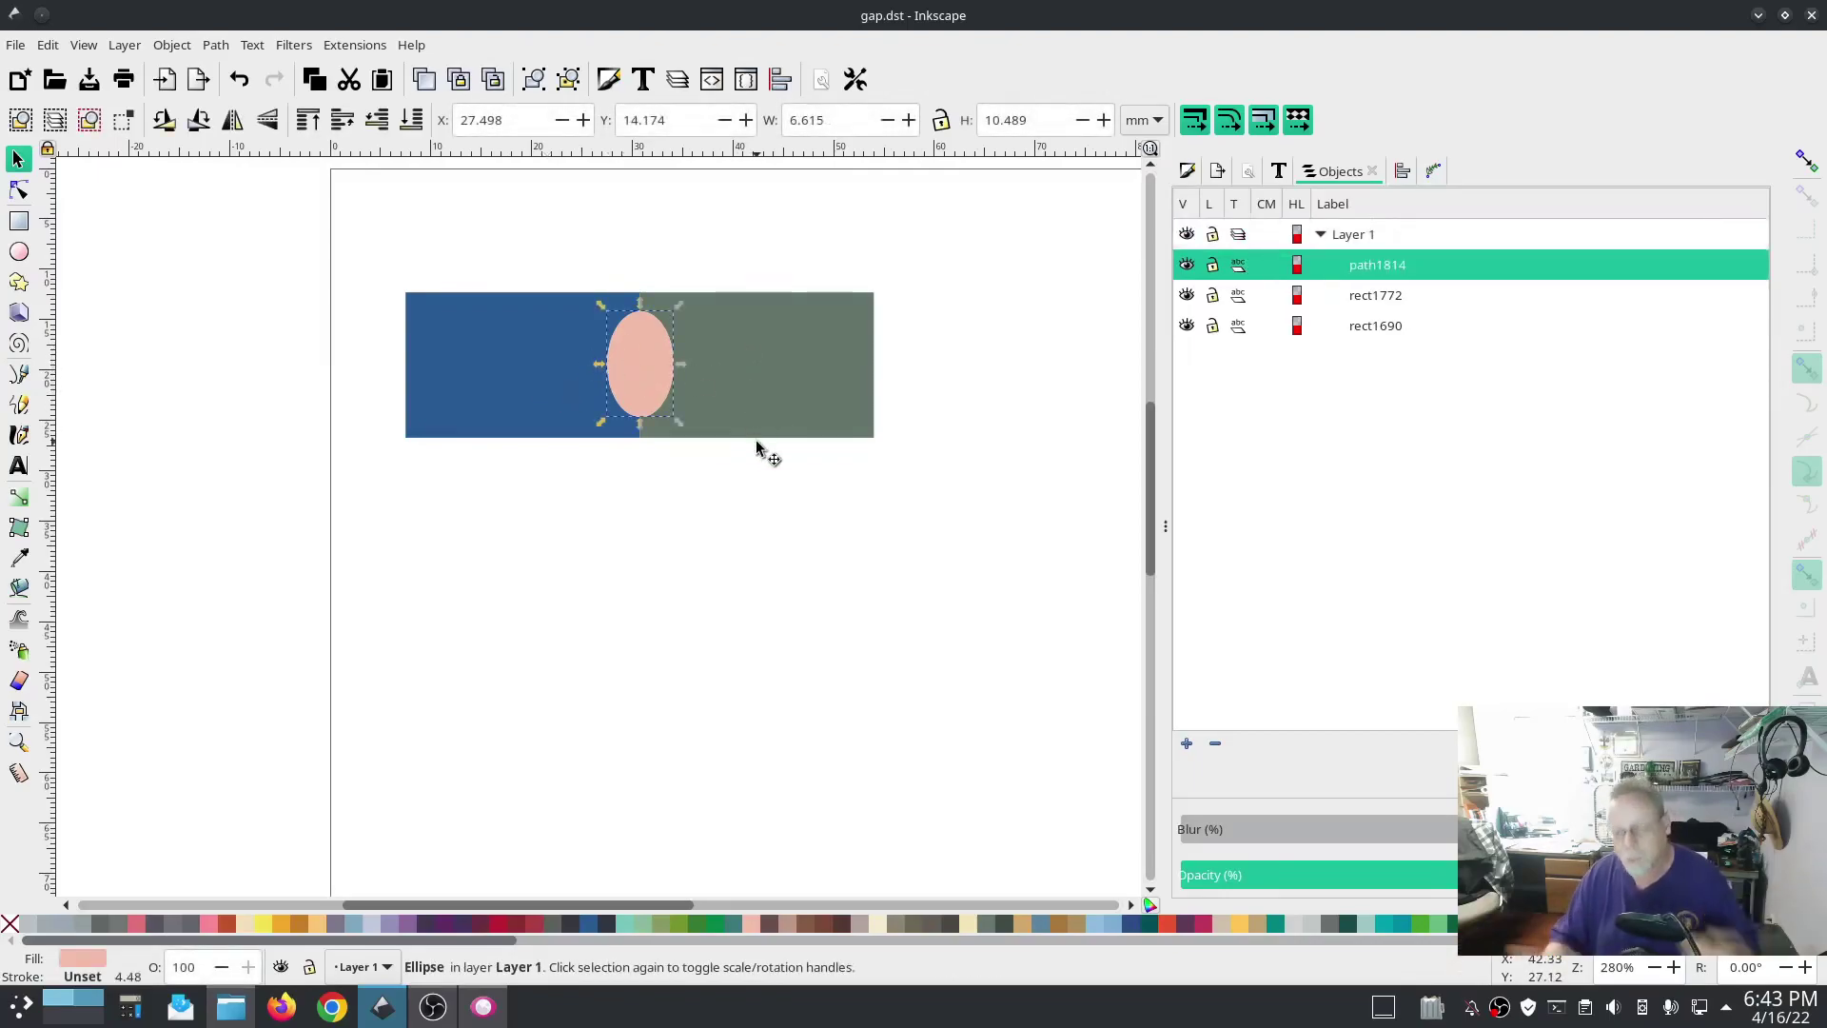
{"action": "left_click", "coordinate": [777, 550]}
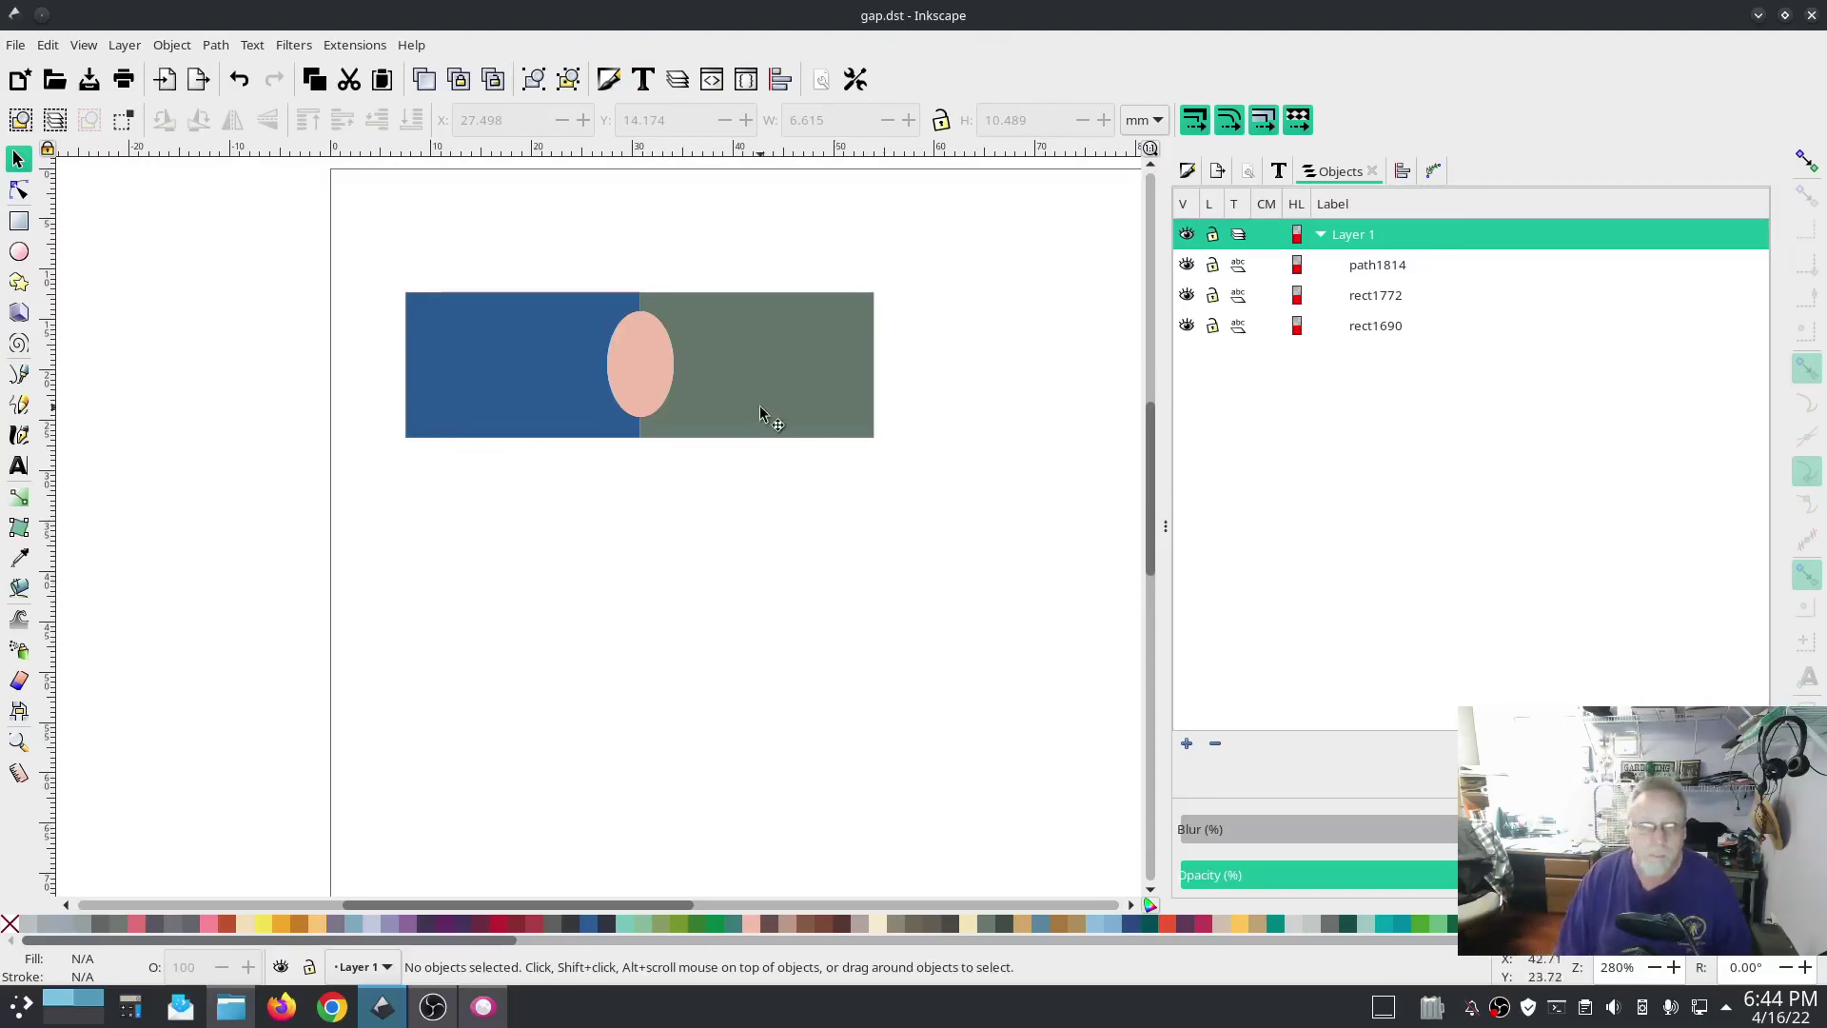
Select the rectangles' inner-edge nodes and push the blue rectangle's right edge 0.66 mm under the ellipse.
{"action": "left_click", "coordinate": [778, 367]}
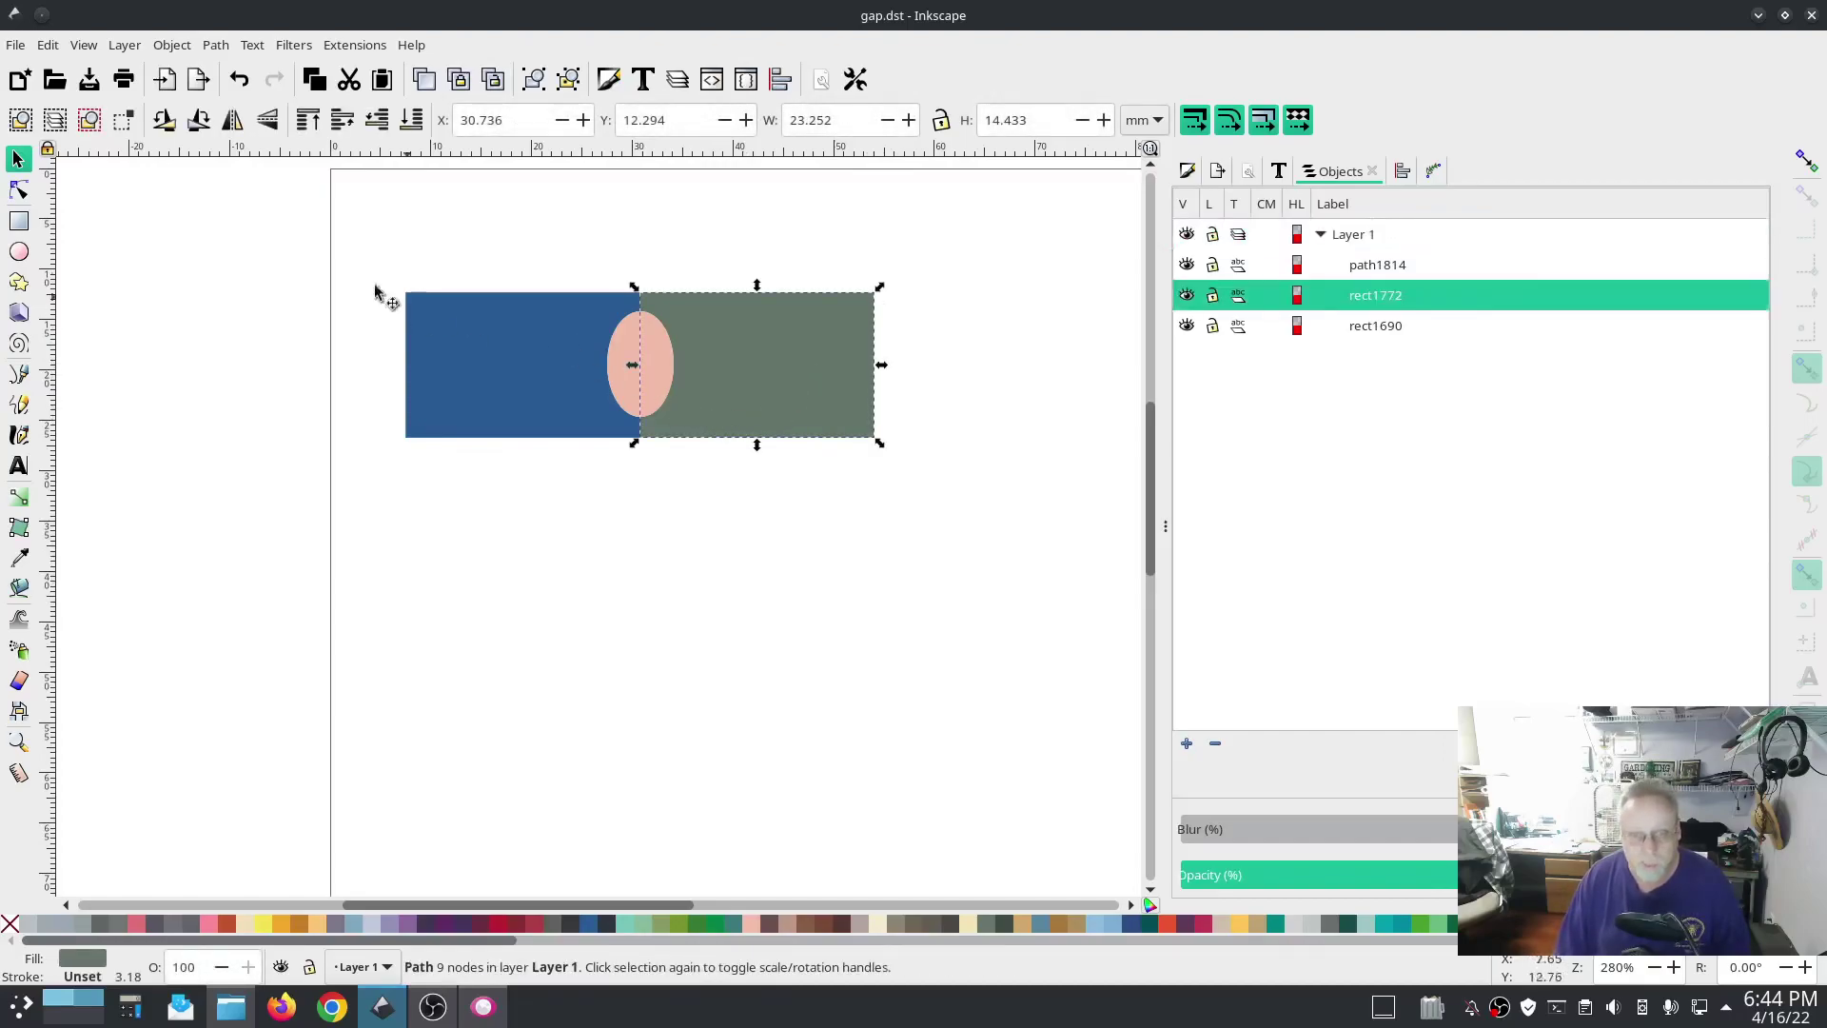
{"action": "left_click", "coordinate": [18, 191]}
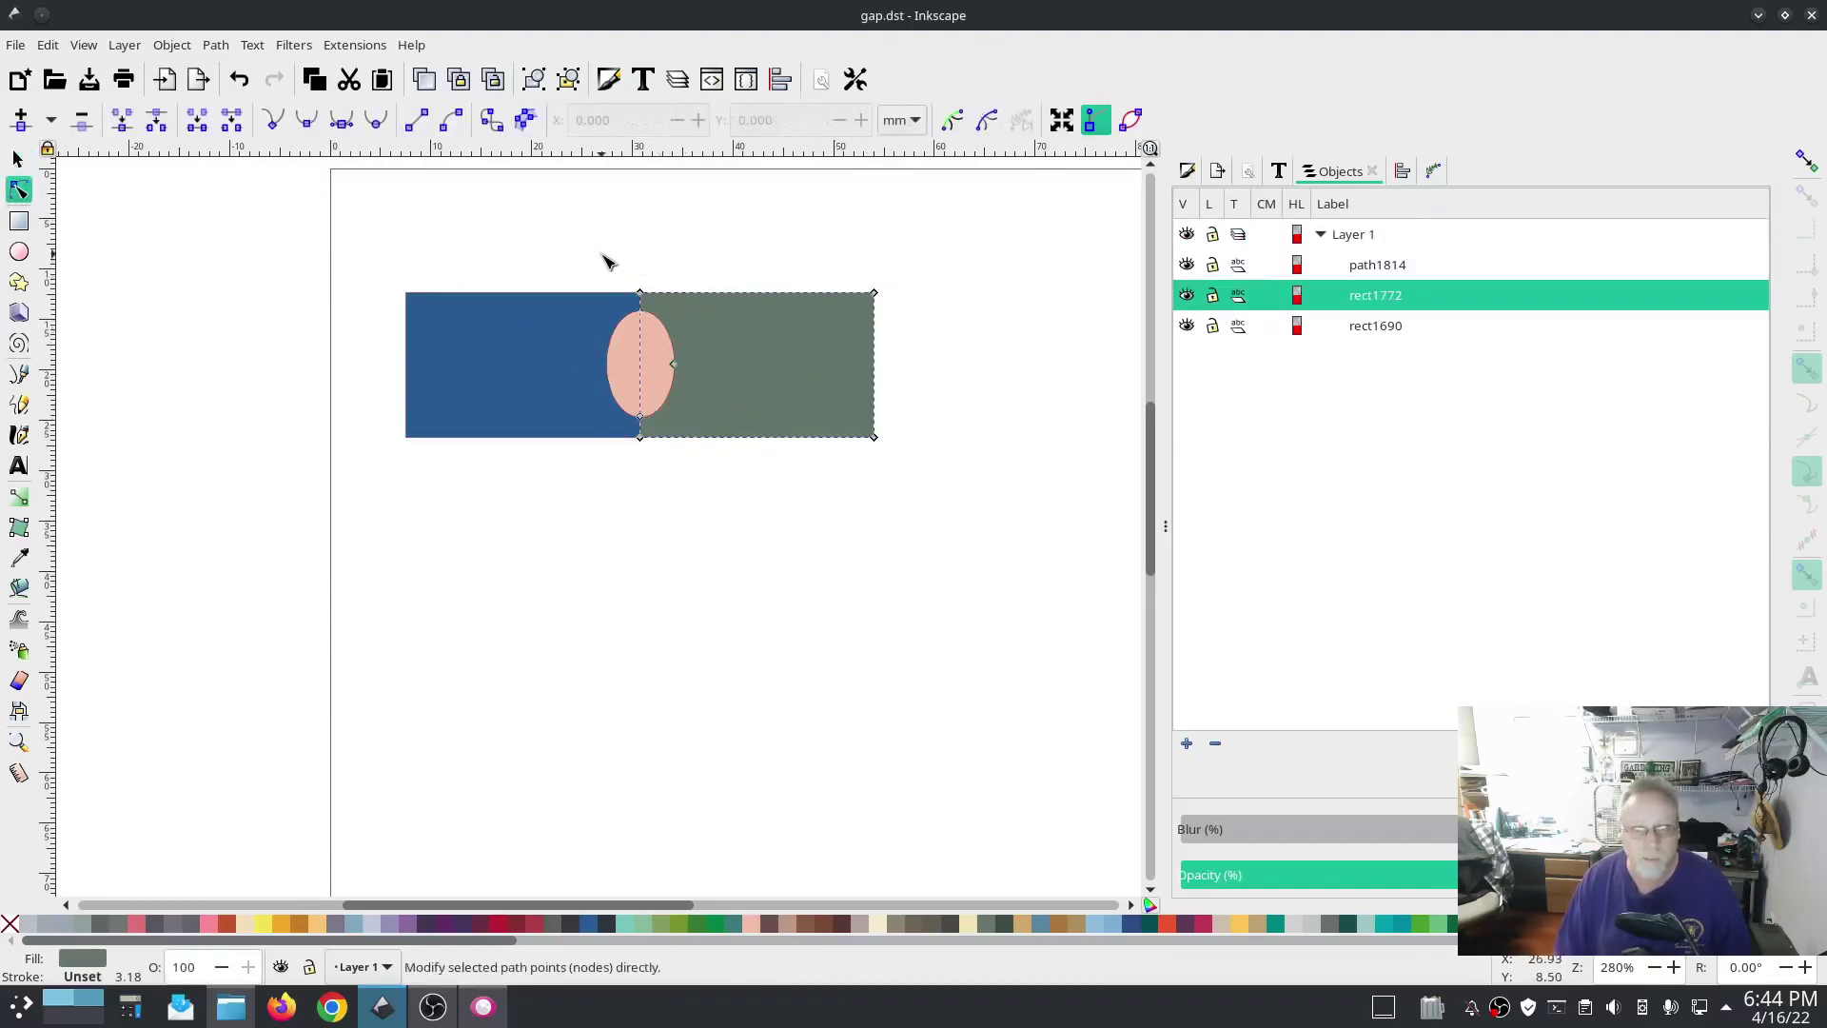
{"action": "left_click_drag", "start_coordinate": [601, 255], "coordinate": [650, 462]}
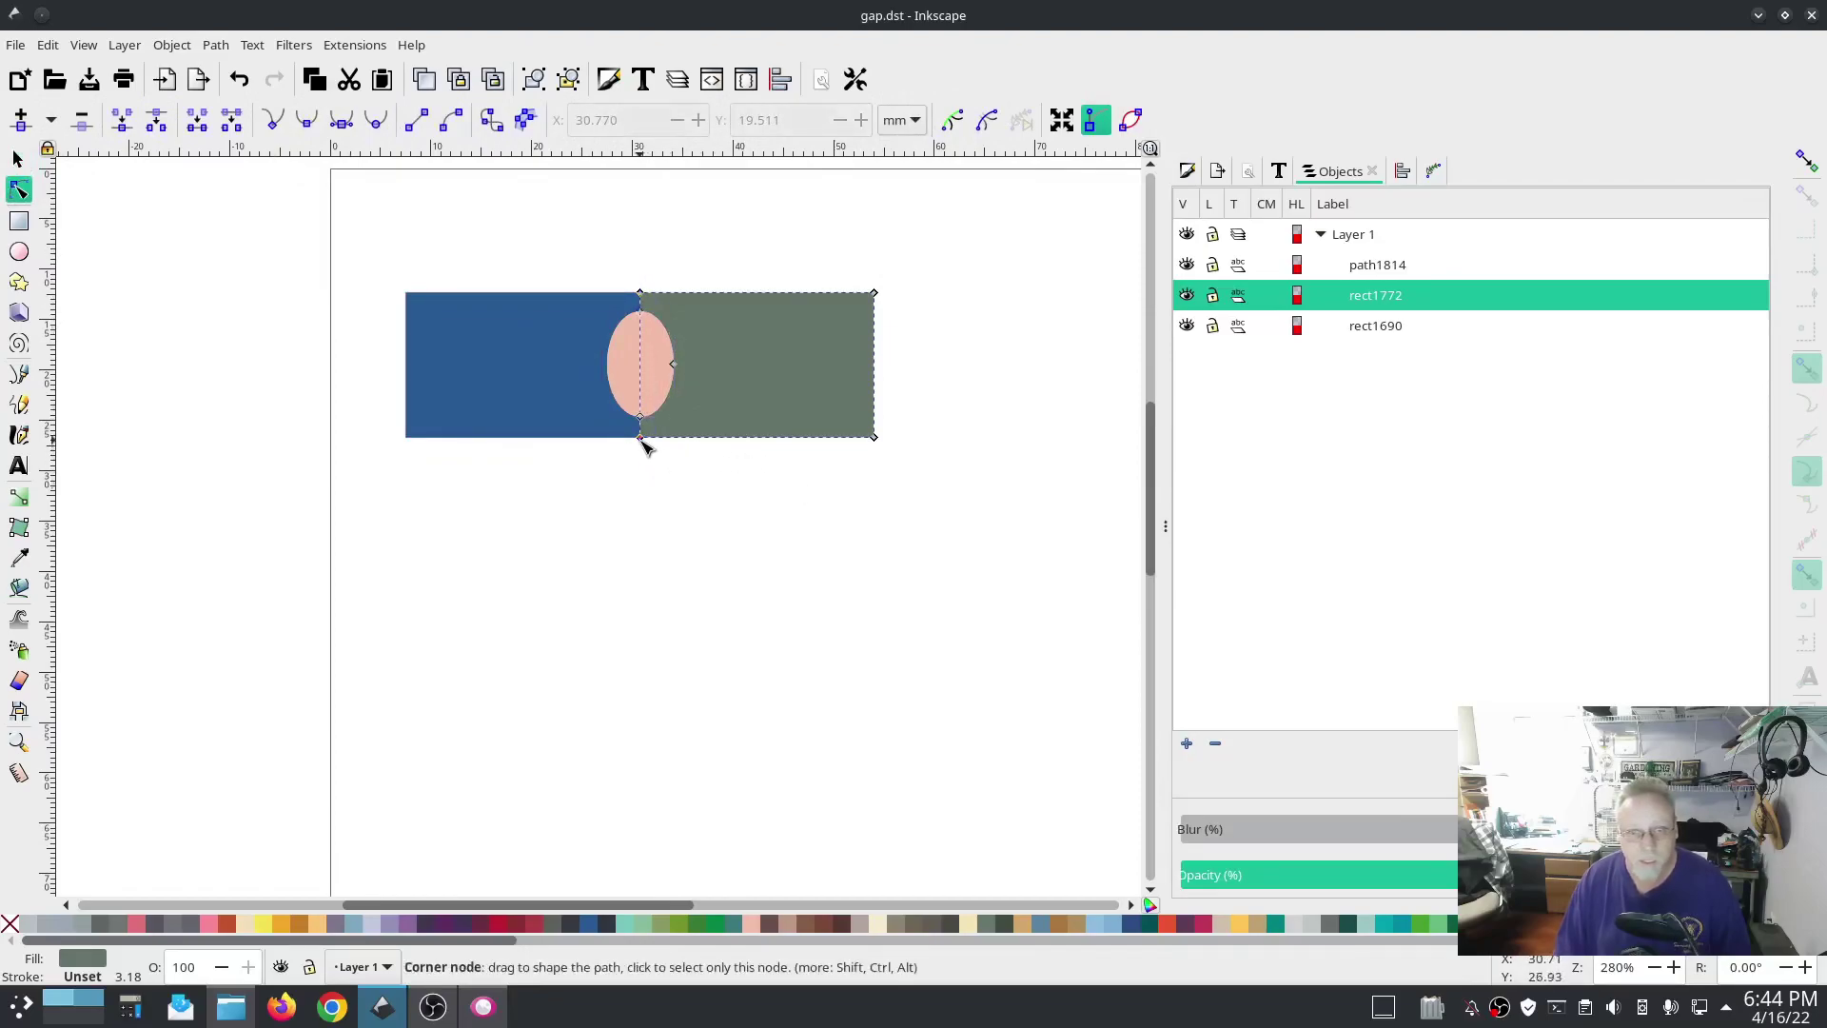
{"action": "left_click_drag", "start_coordinate": [603, 262], "coordinate": [635, 440]}
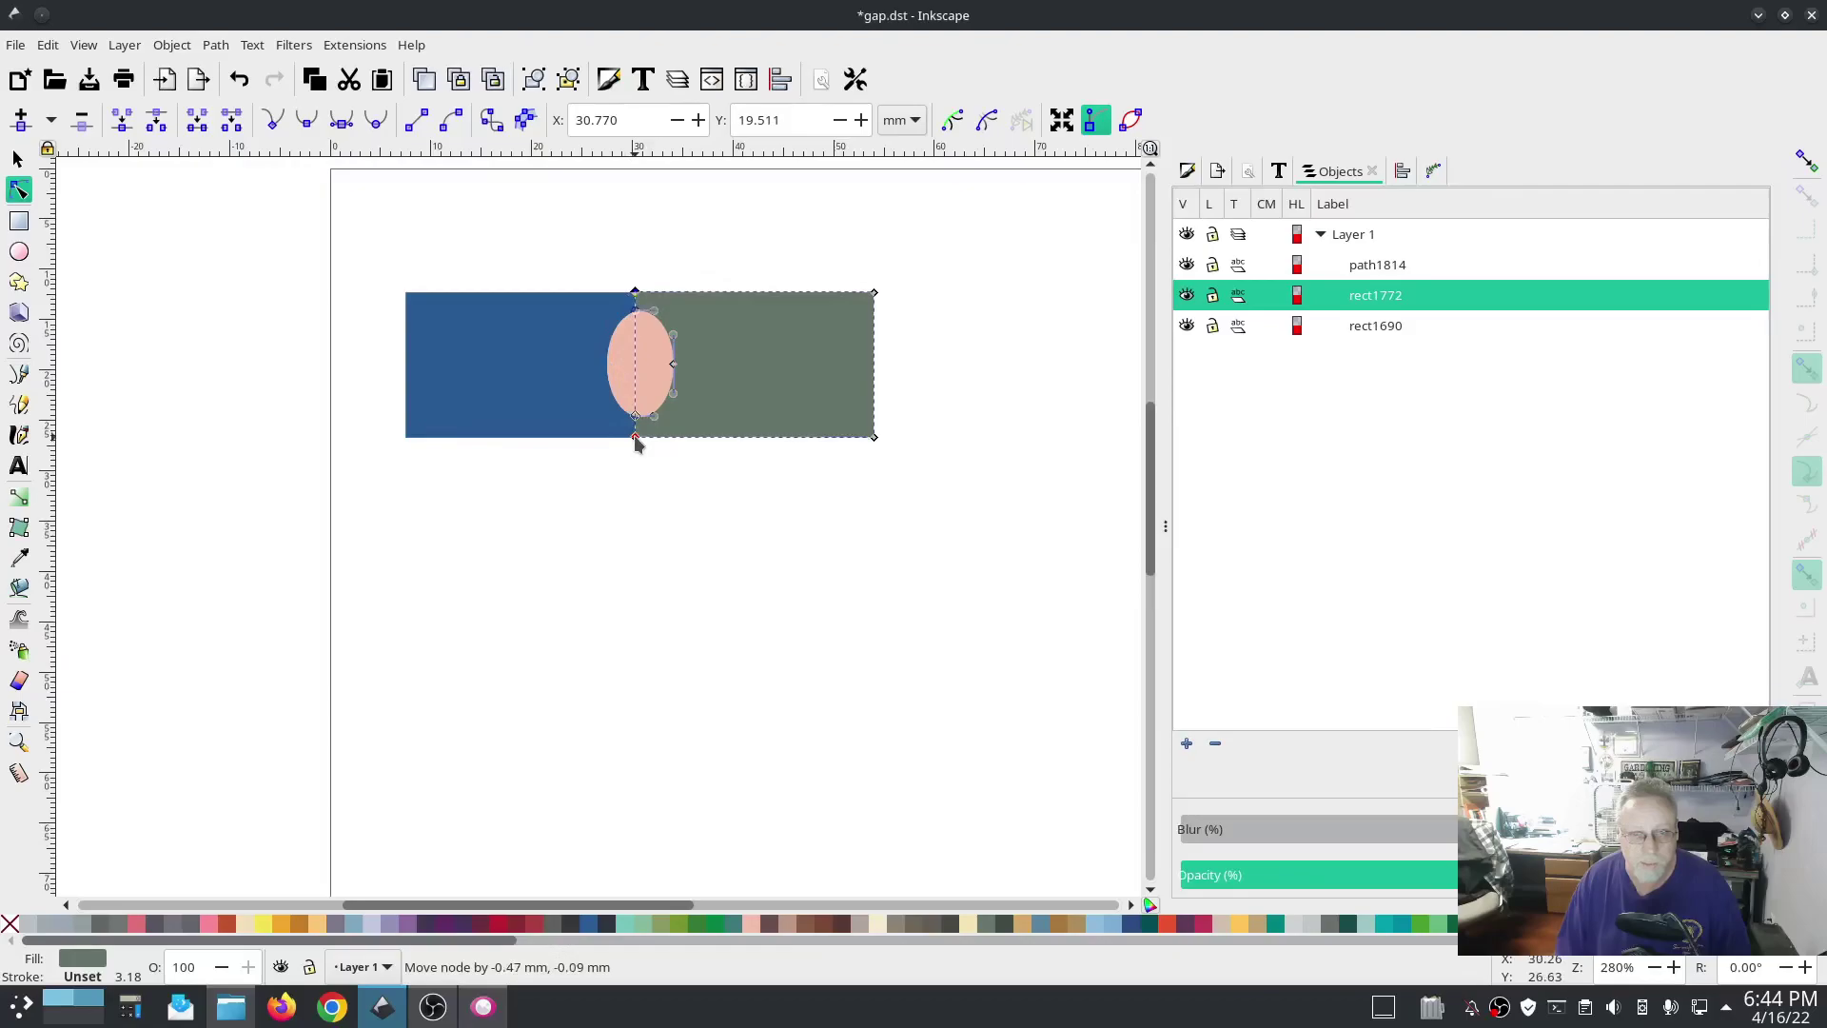
{"action": "left_click", "coordinate": [739, 478]}
{"action": "left_click", "coordinate": [584, 421]}
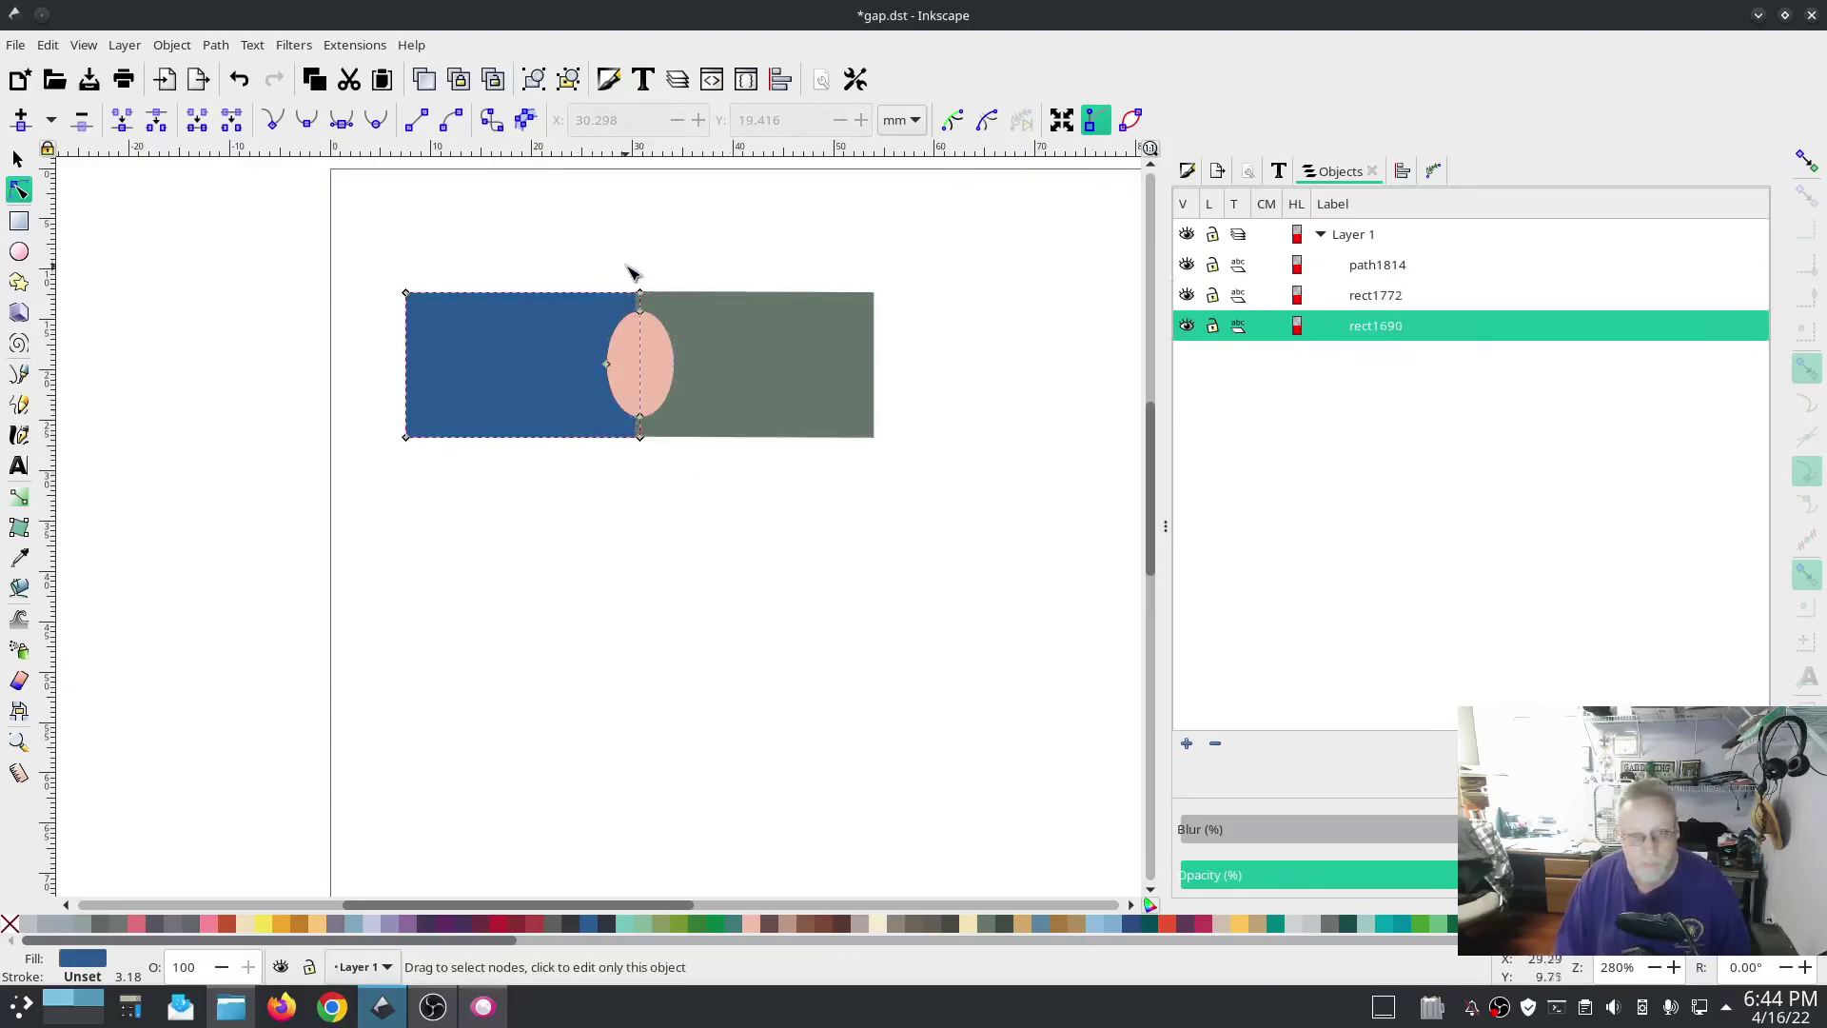
{"action": "left_click_drag", "start_coordinate": [627, 265], "coordinate": [651, 448]}
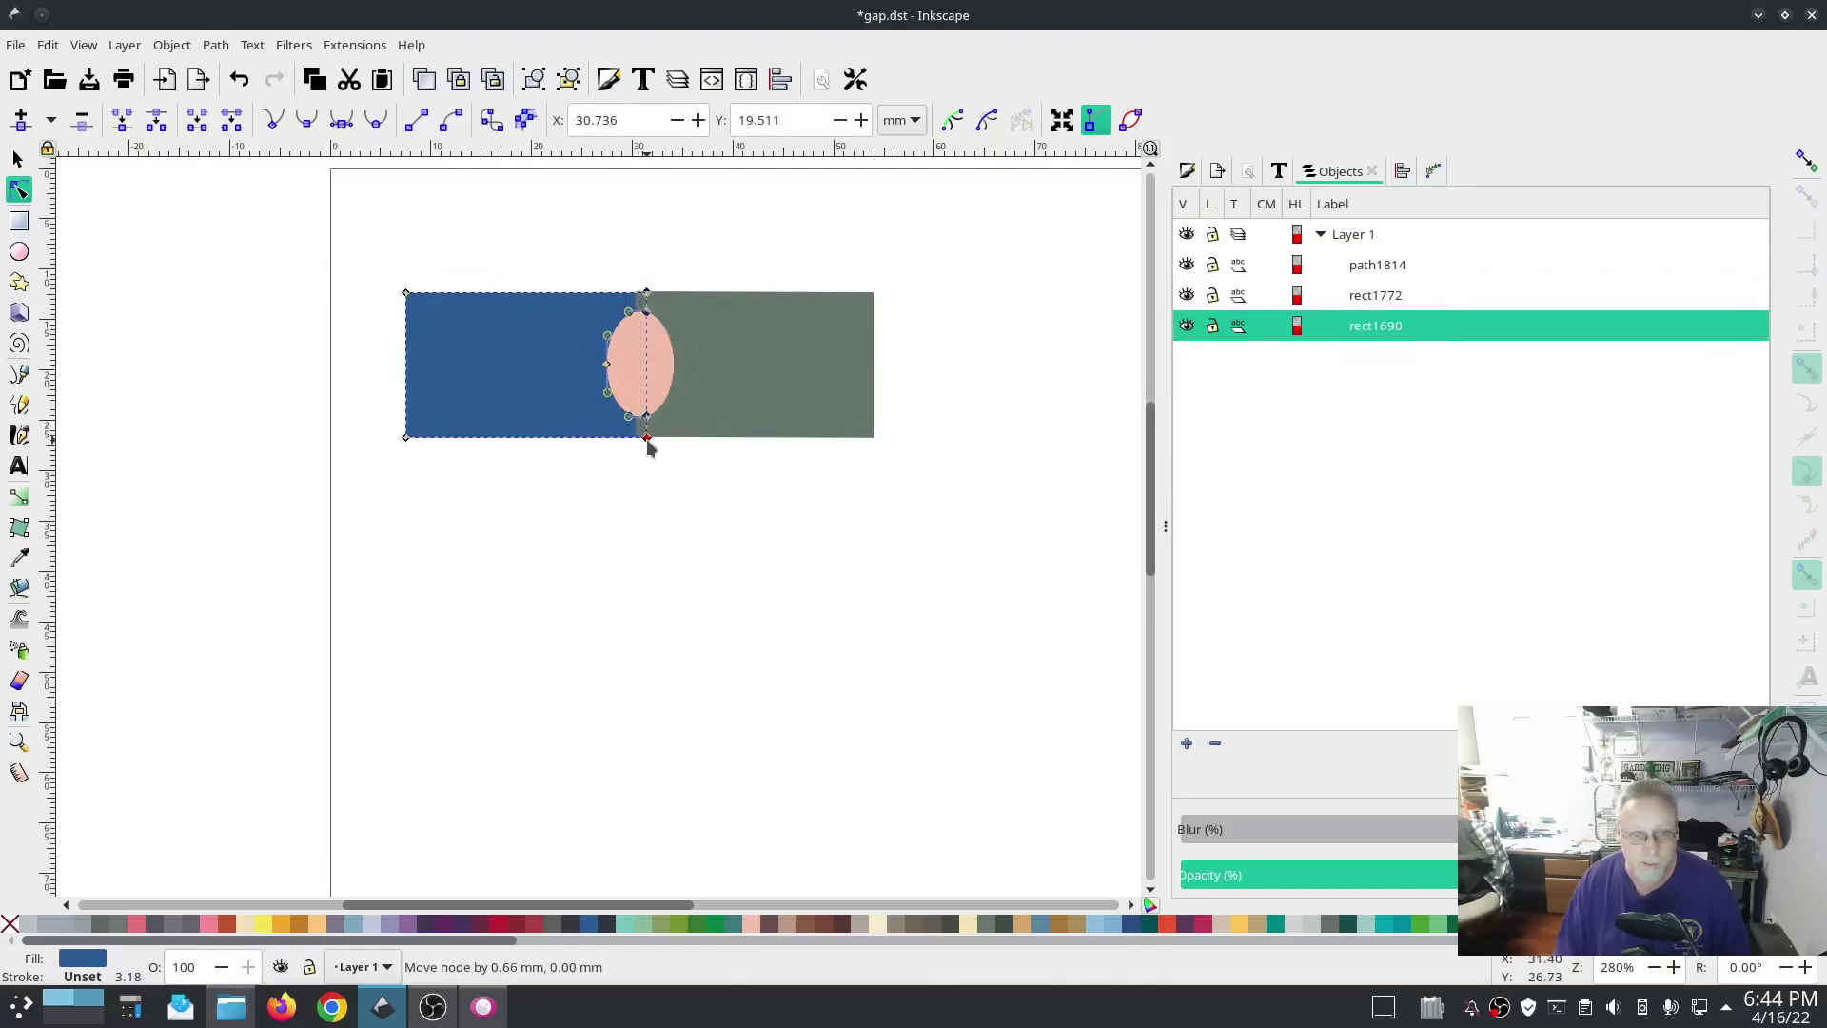
{"action": "left_click", "coordinate": [699, 514]}
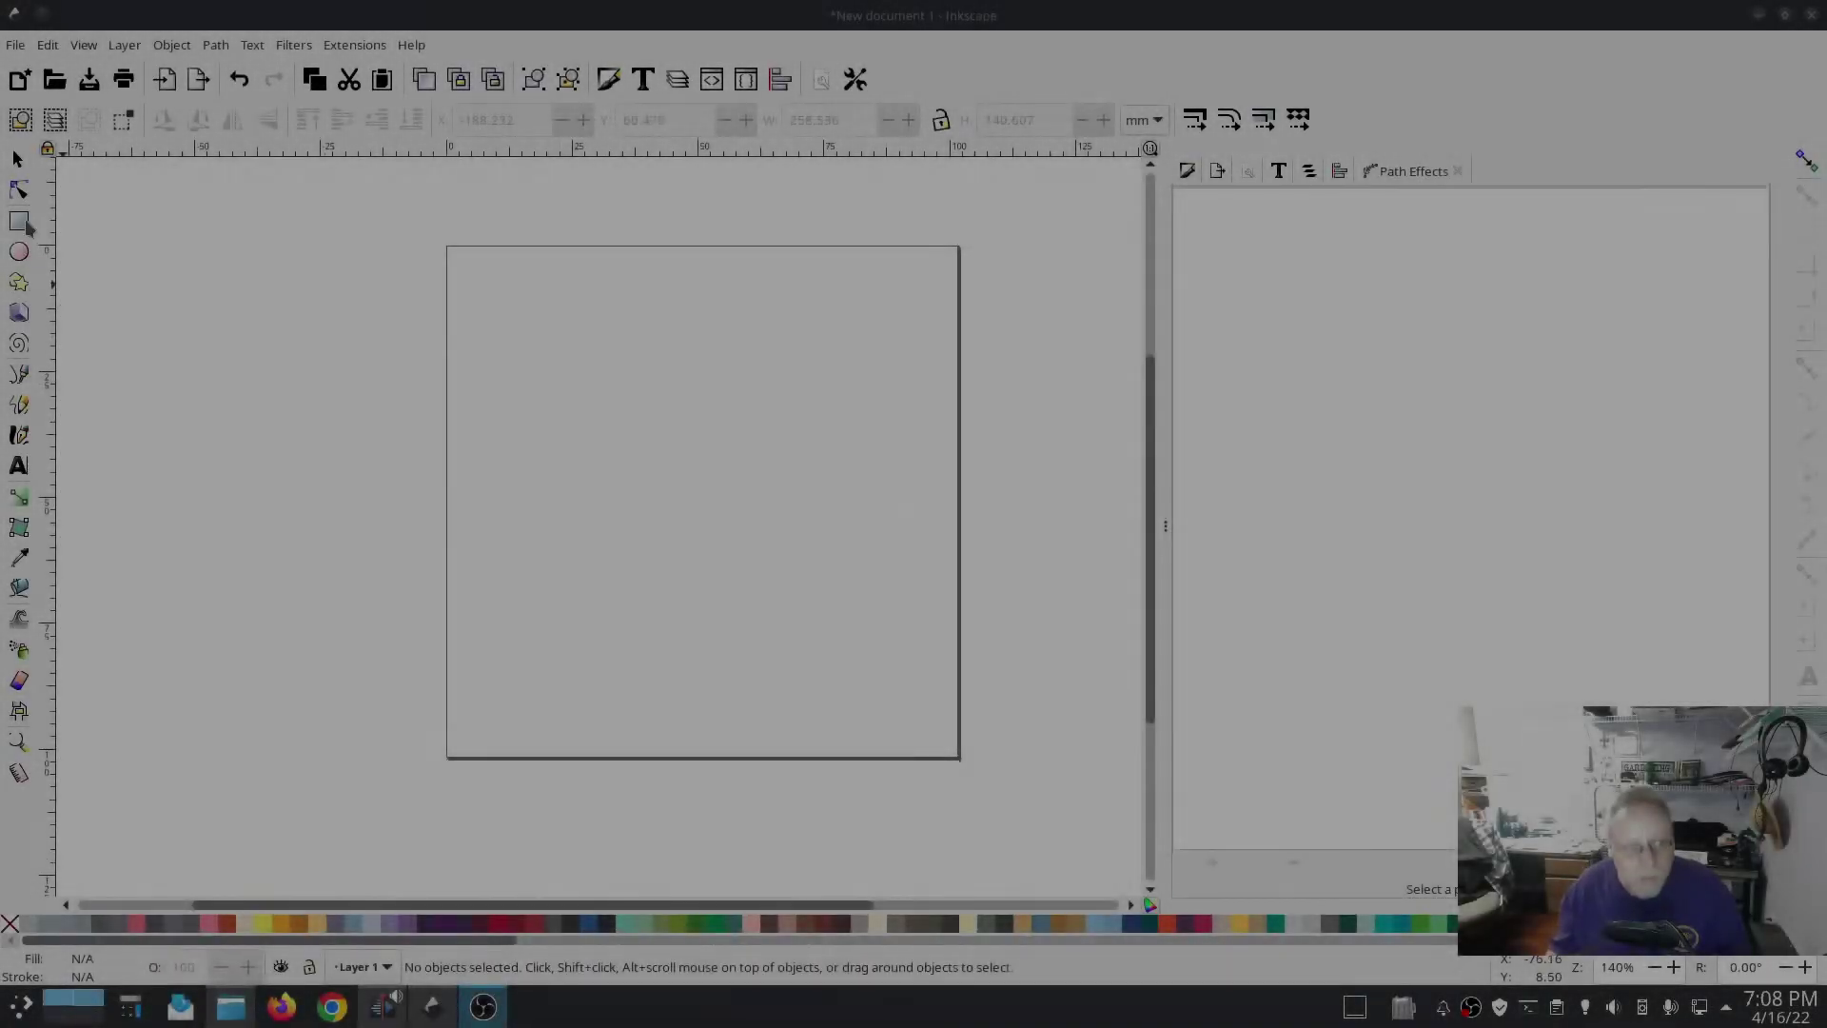
Draw a rectangle and a roughly 19.5 mm brown circle on its left part.
{"action": "left_click", "coordinate": [19, 221]}
{"action": "left_click_drag", "start_coordinate": [456, 393], "coordinate": [767, 567]}
{"action": "left_click", "coordinate": [19, 252]}
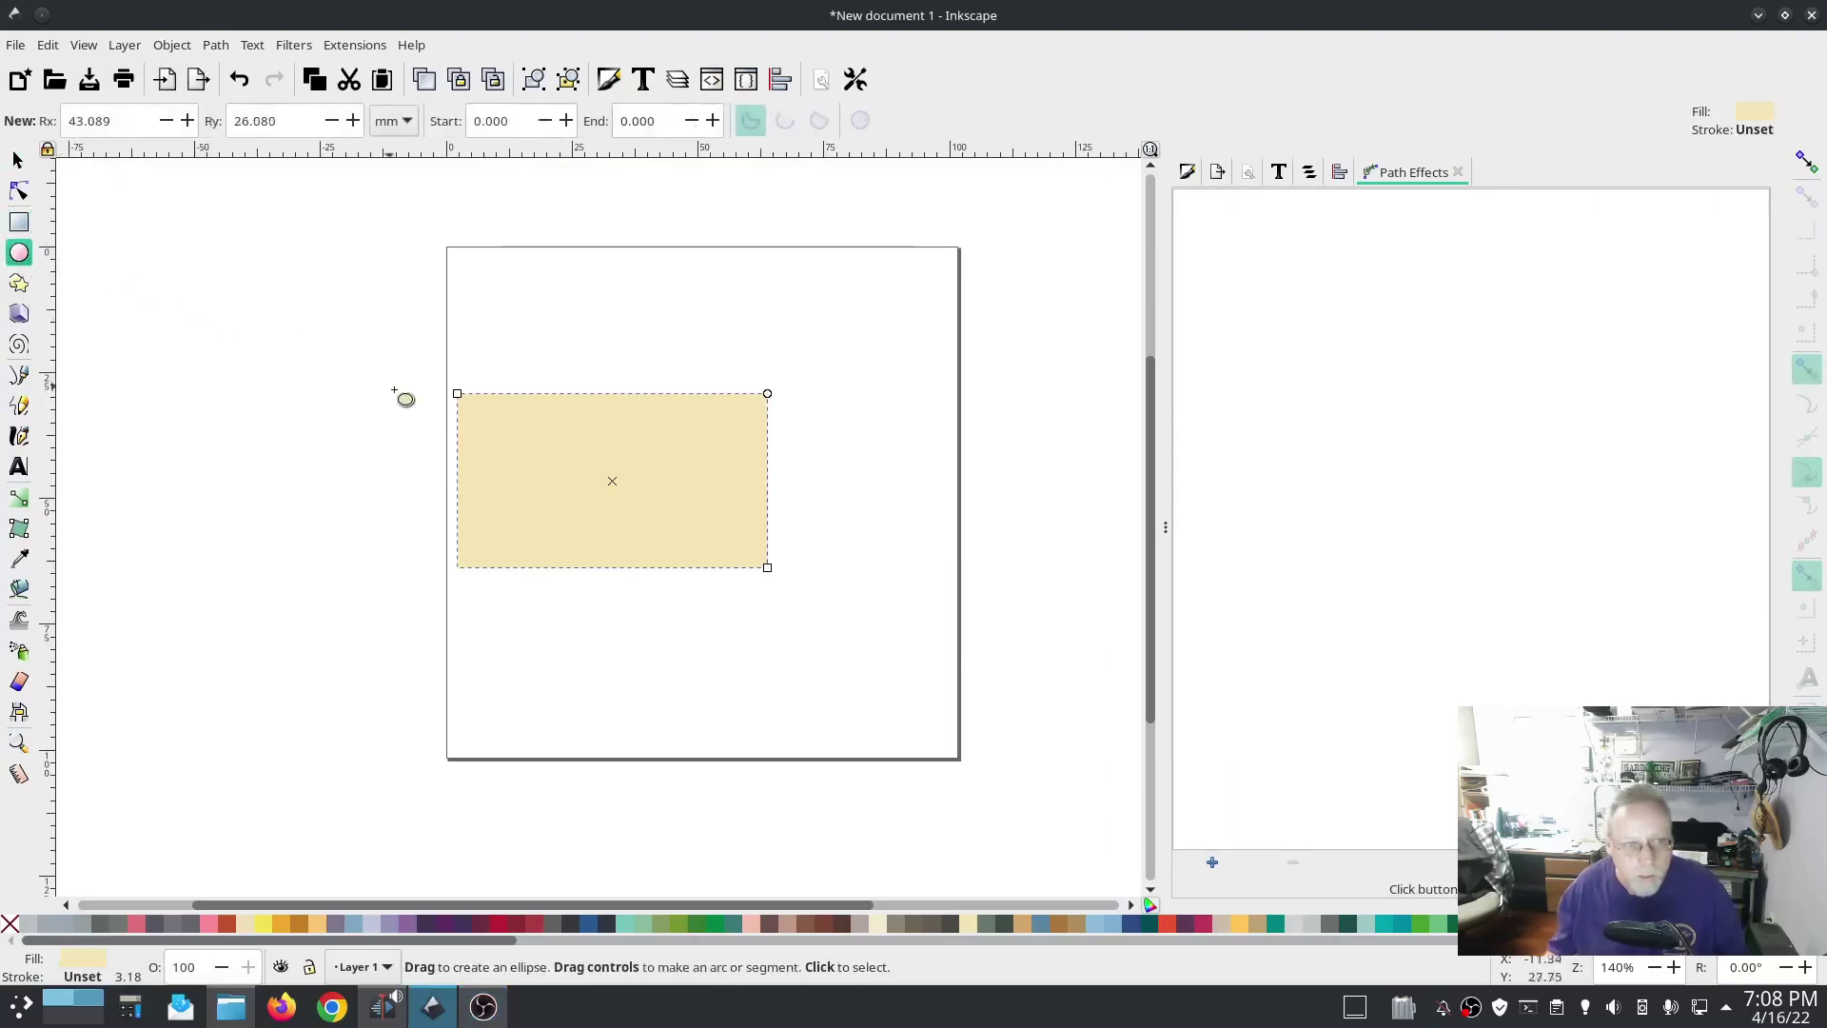
{"action": "left_click_drag", "start_coordinate": [529, 447], "coordinate": [628, 545]}
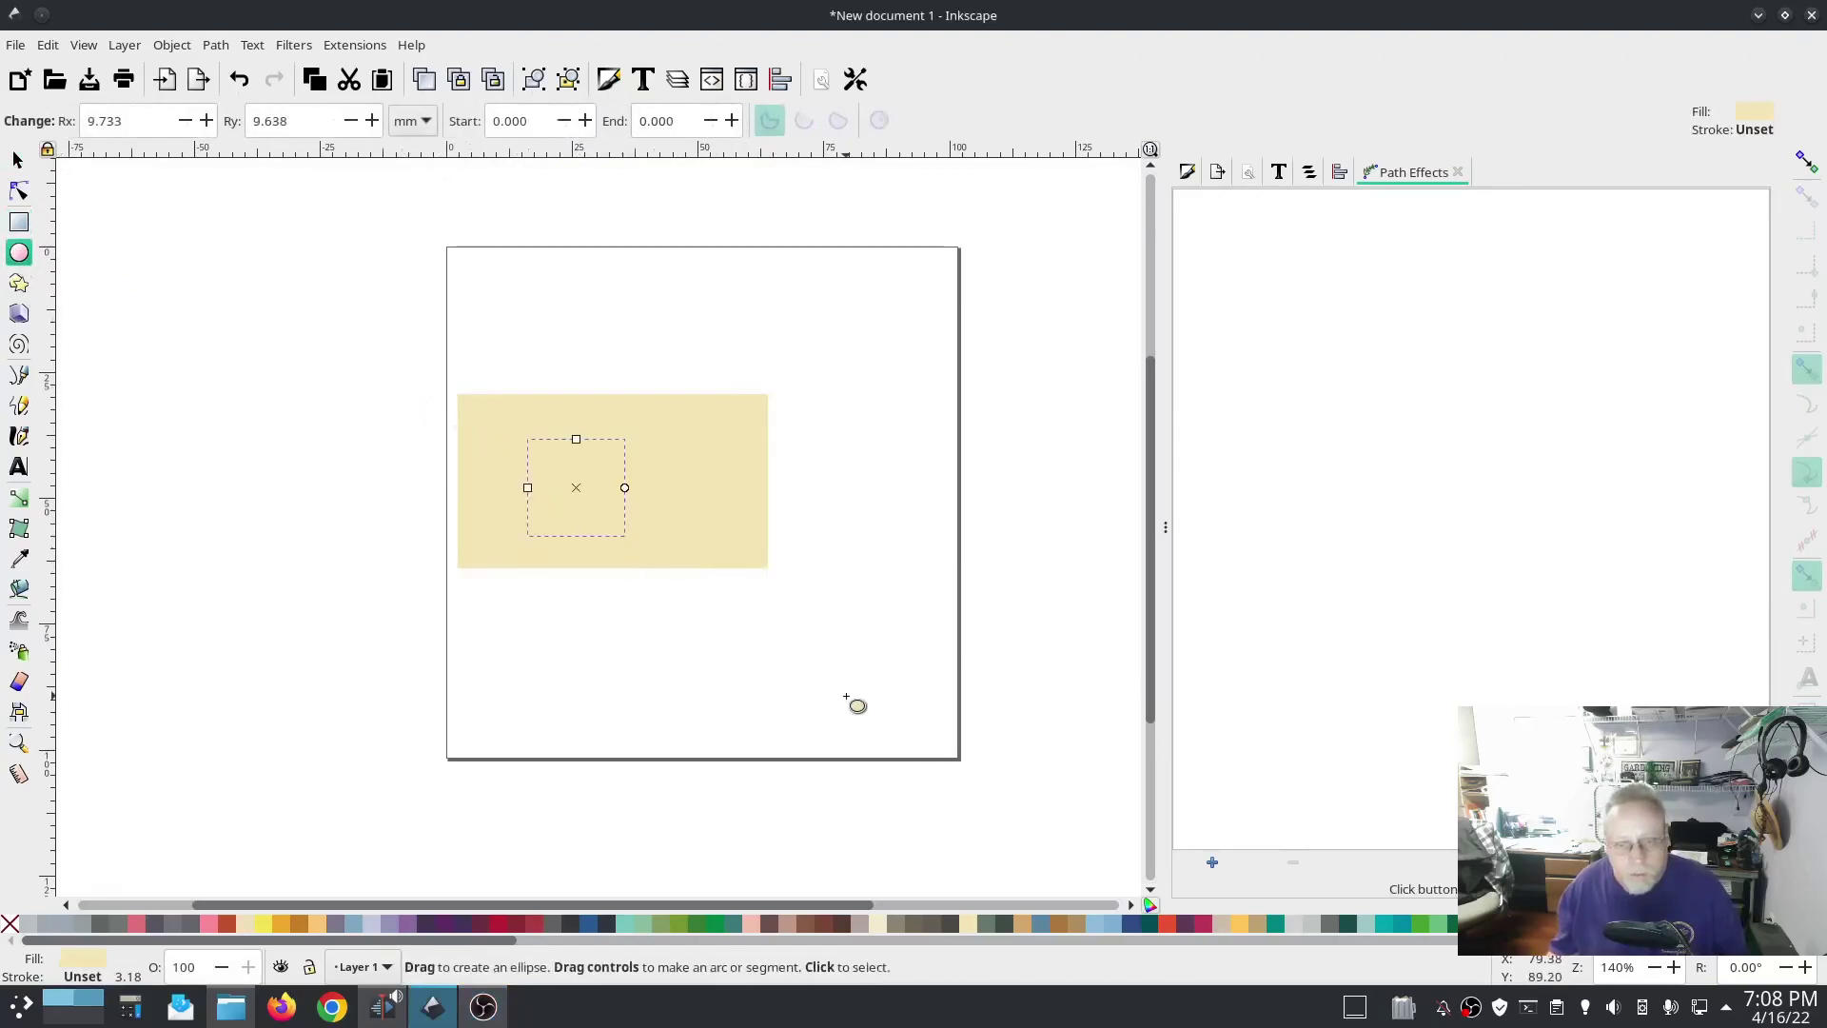
{"action": "left_click", "coordinate": [825, 927]}
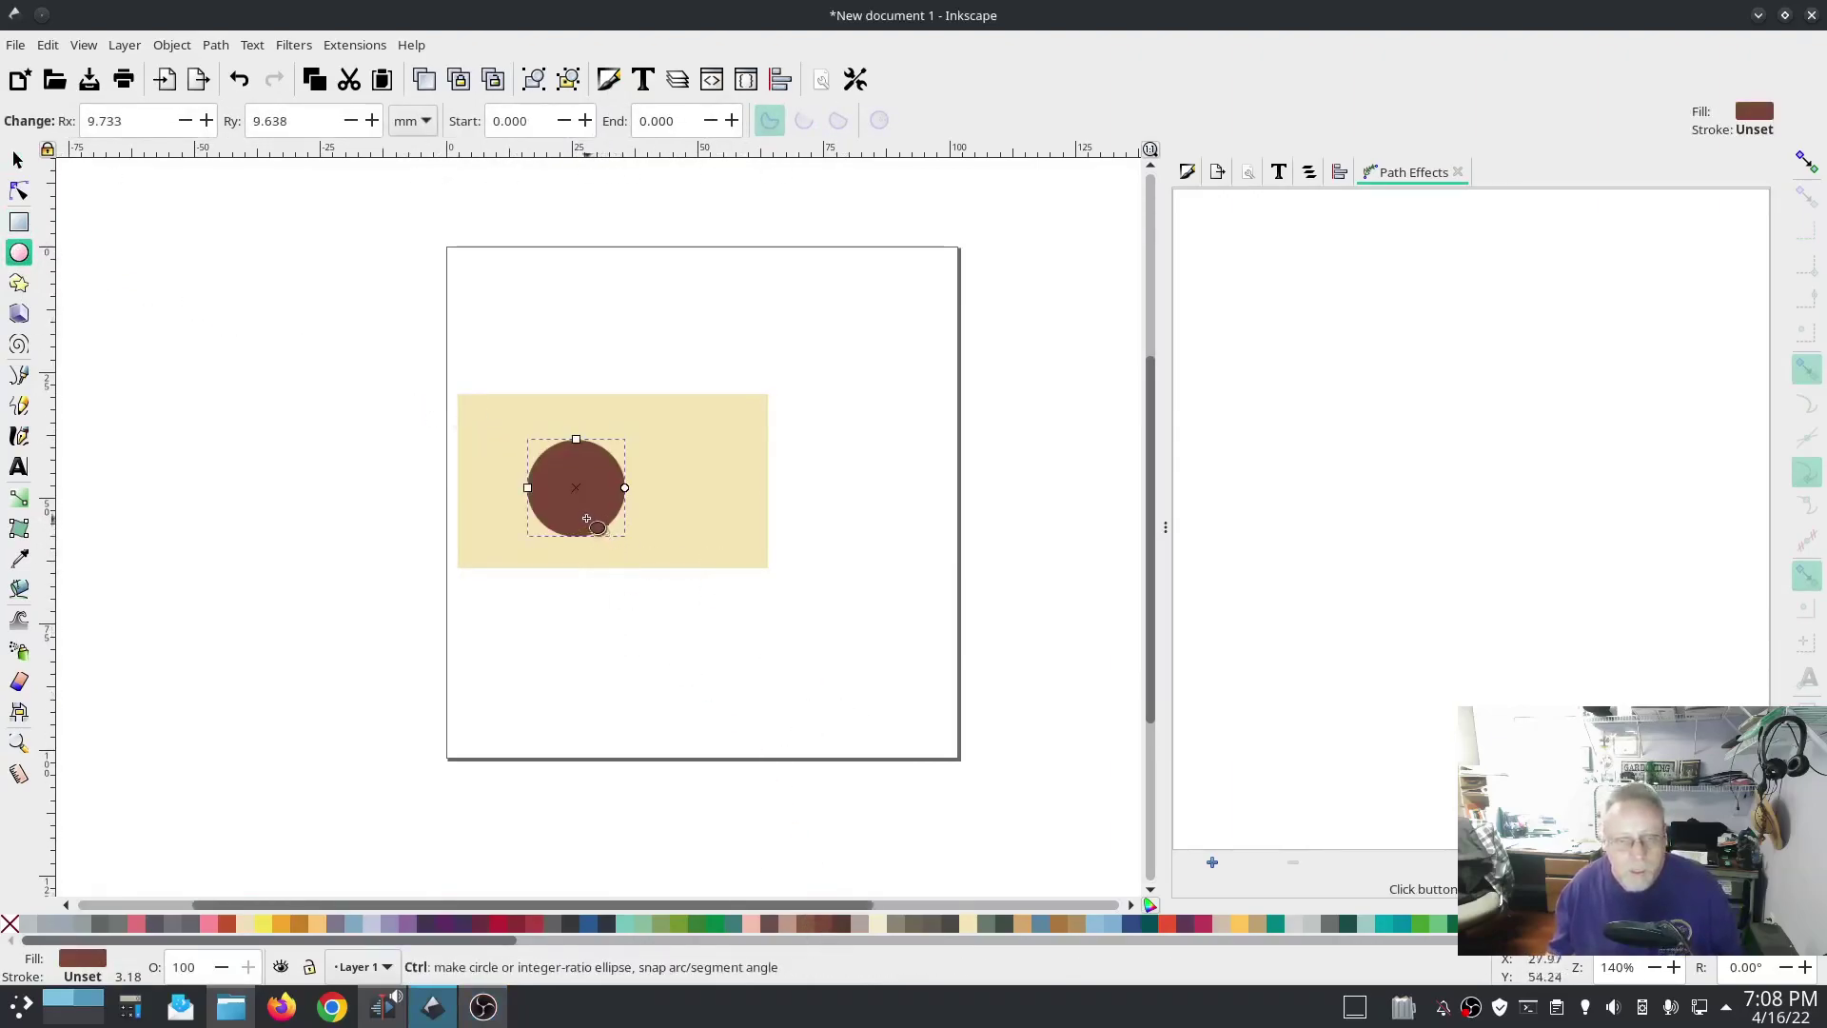
{"action": "scroll", "coordinate": [582, 511], "scroll_direction": "up", "scroll_amount": 2, "text": "ctrl"}
Return to the Selector and show the Objects list of the drawing.
{"action": "left_click", "coordinate": [17, 160]}
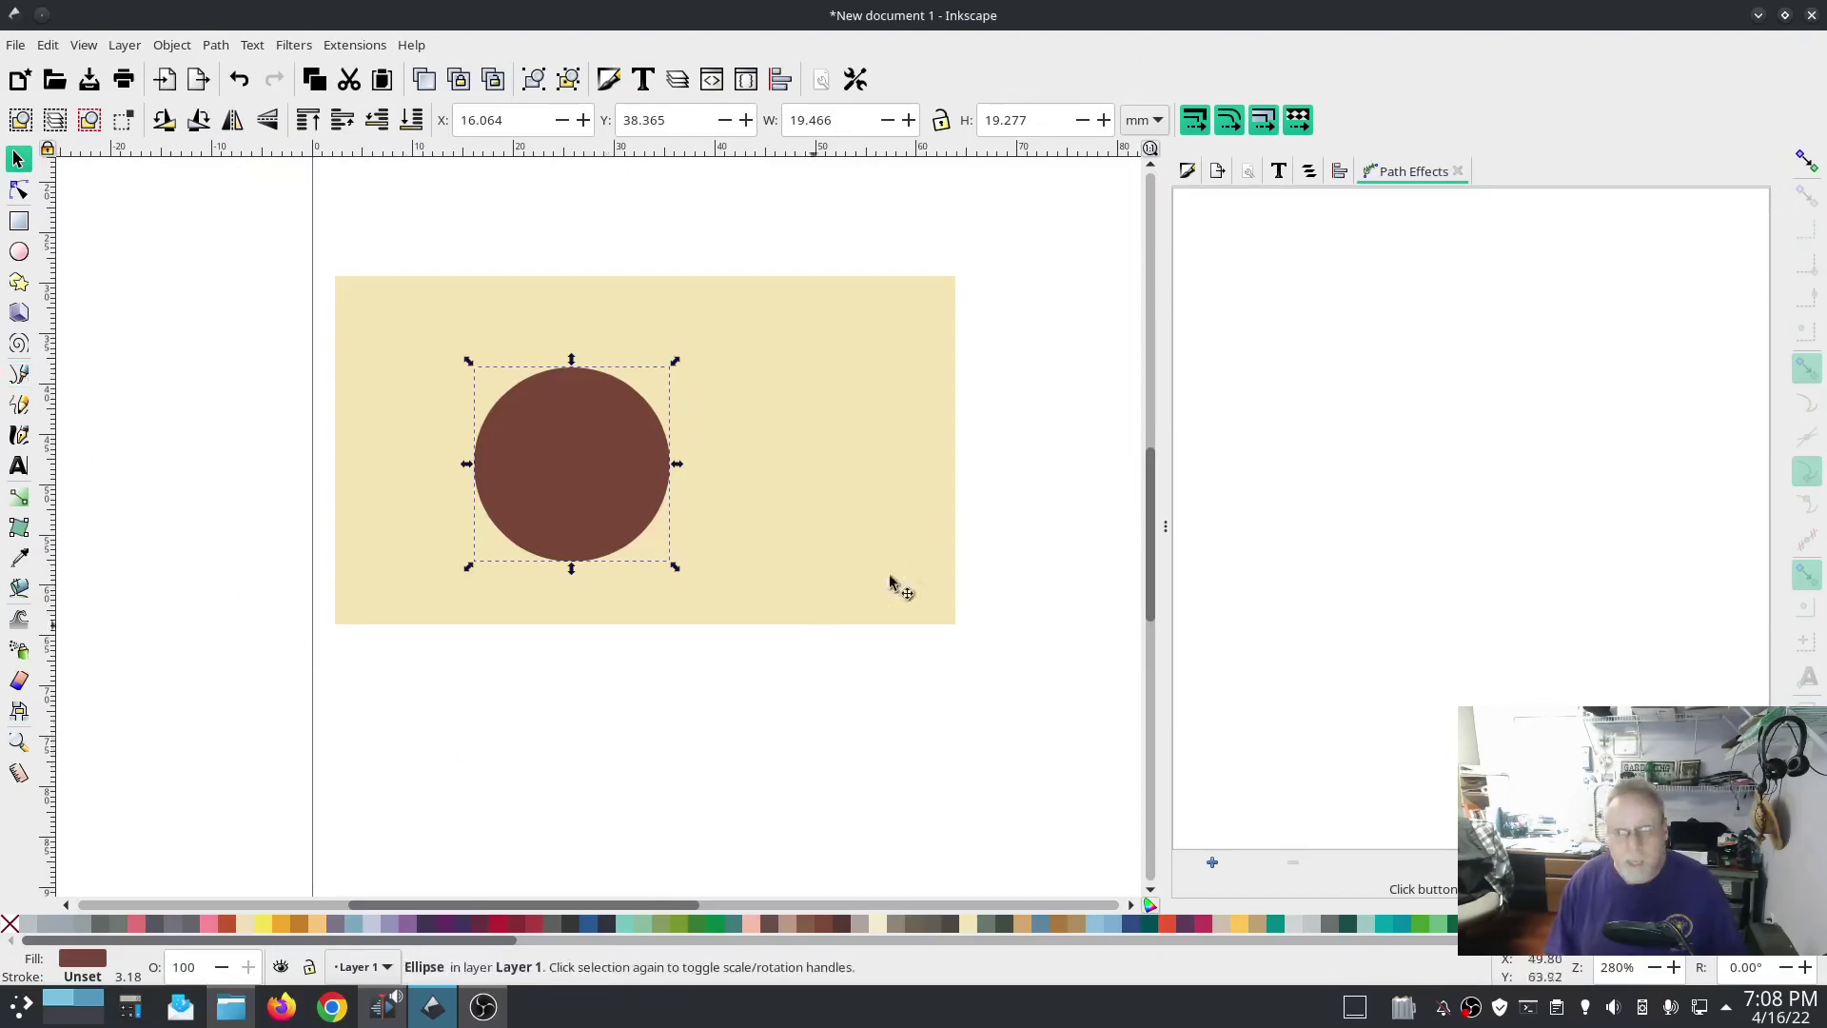
{"action": "left_click", "coordinate": [1296, 177]}
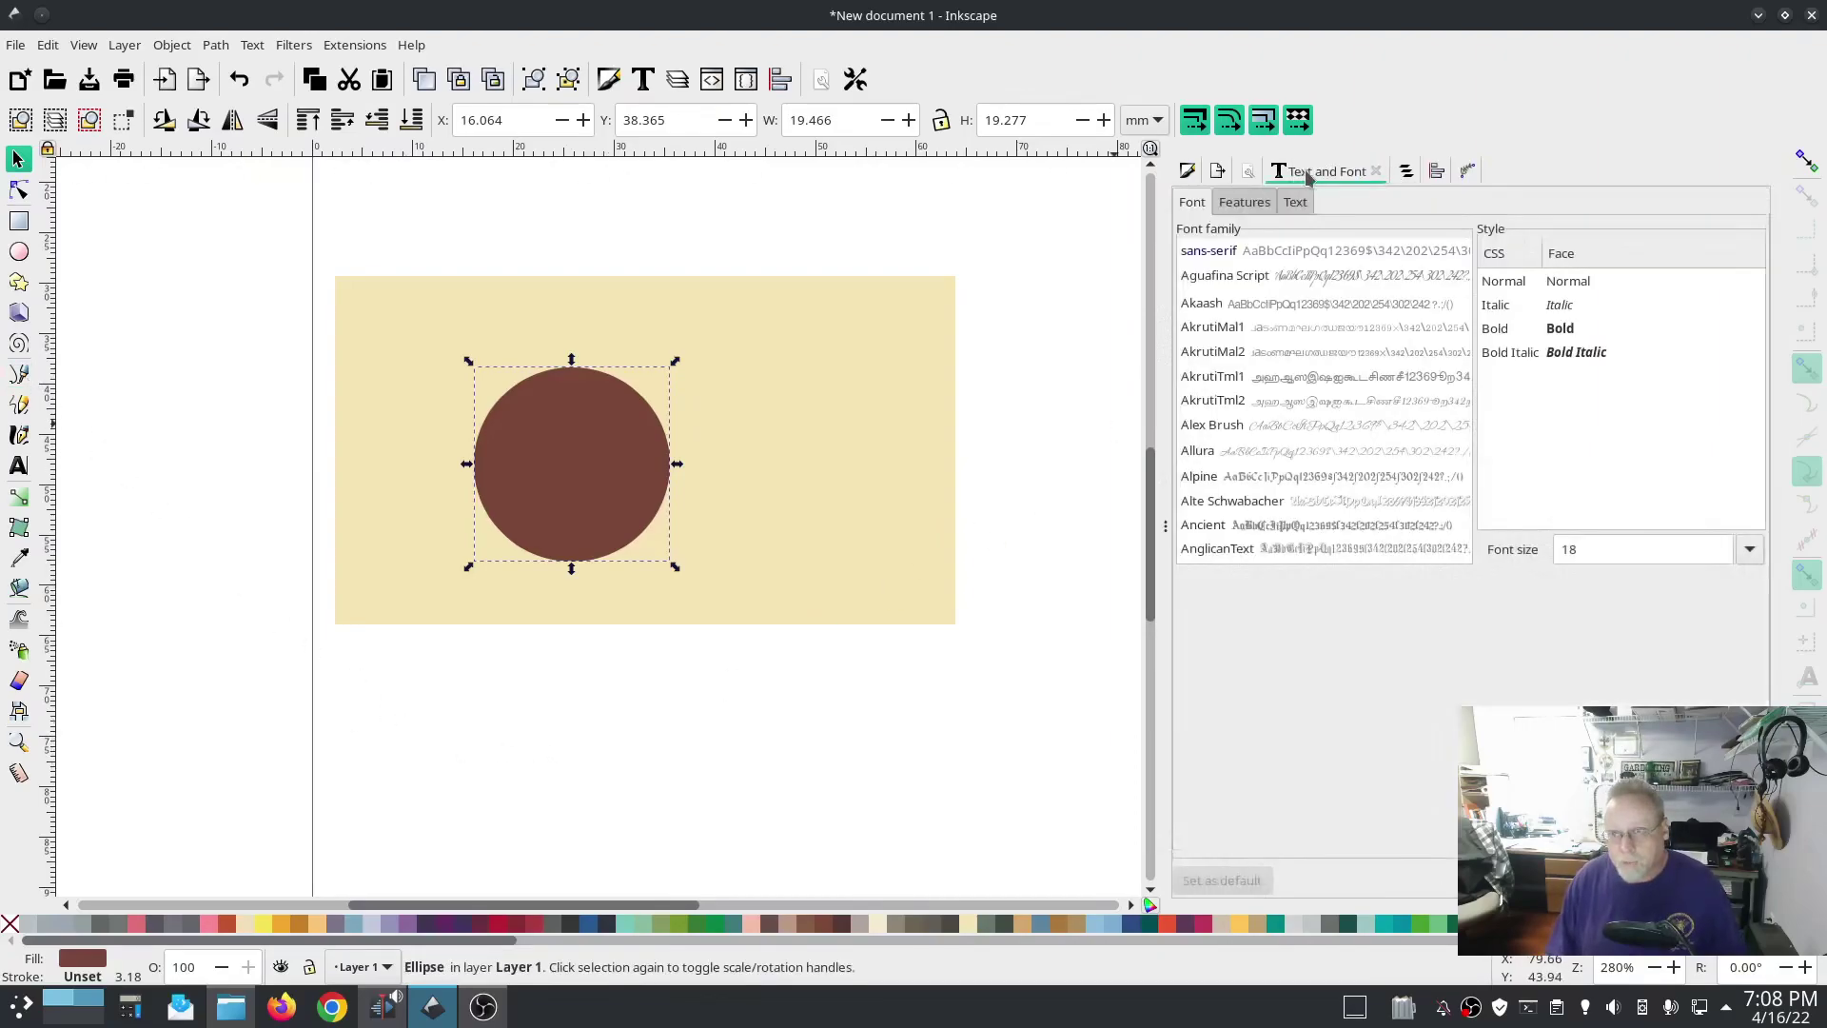
{"action": "left_click", "coordinate": [1407, 171]}
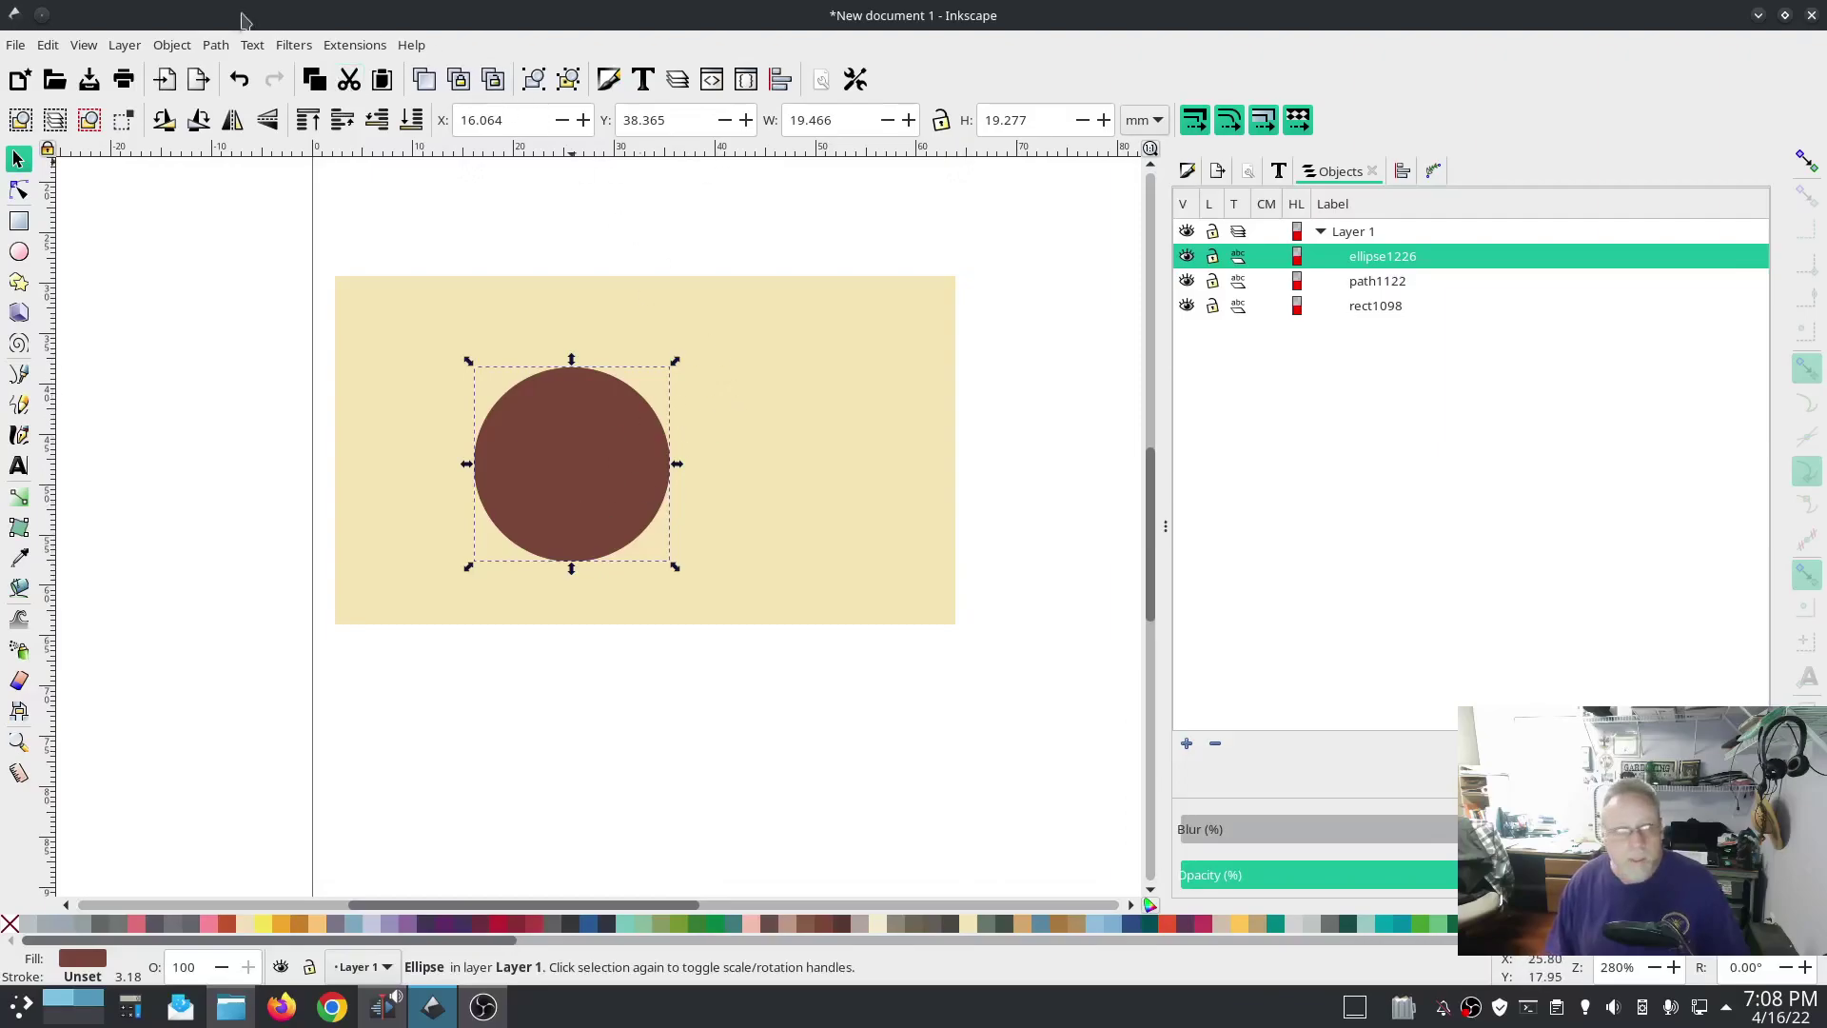
Add an Offset path effect of -0.2 mm to the circle and fill it green.
{"action": "left_click", "coordinate": [214, 46]}
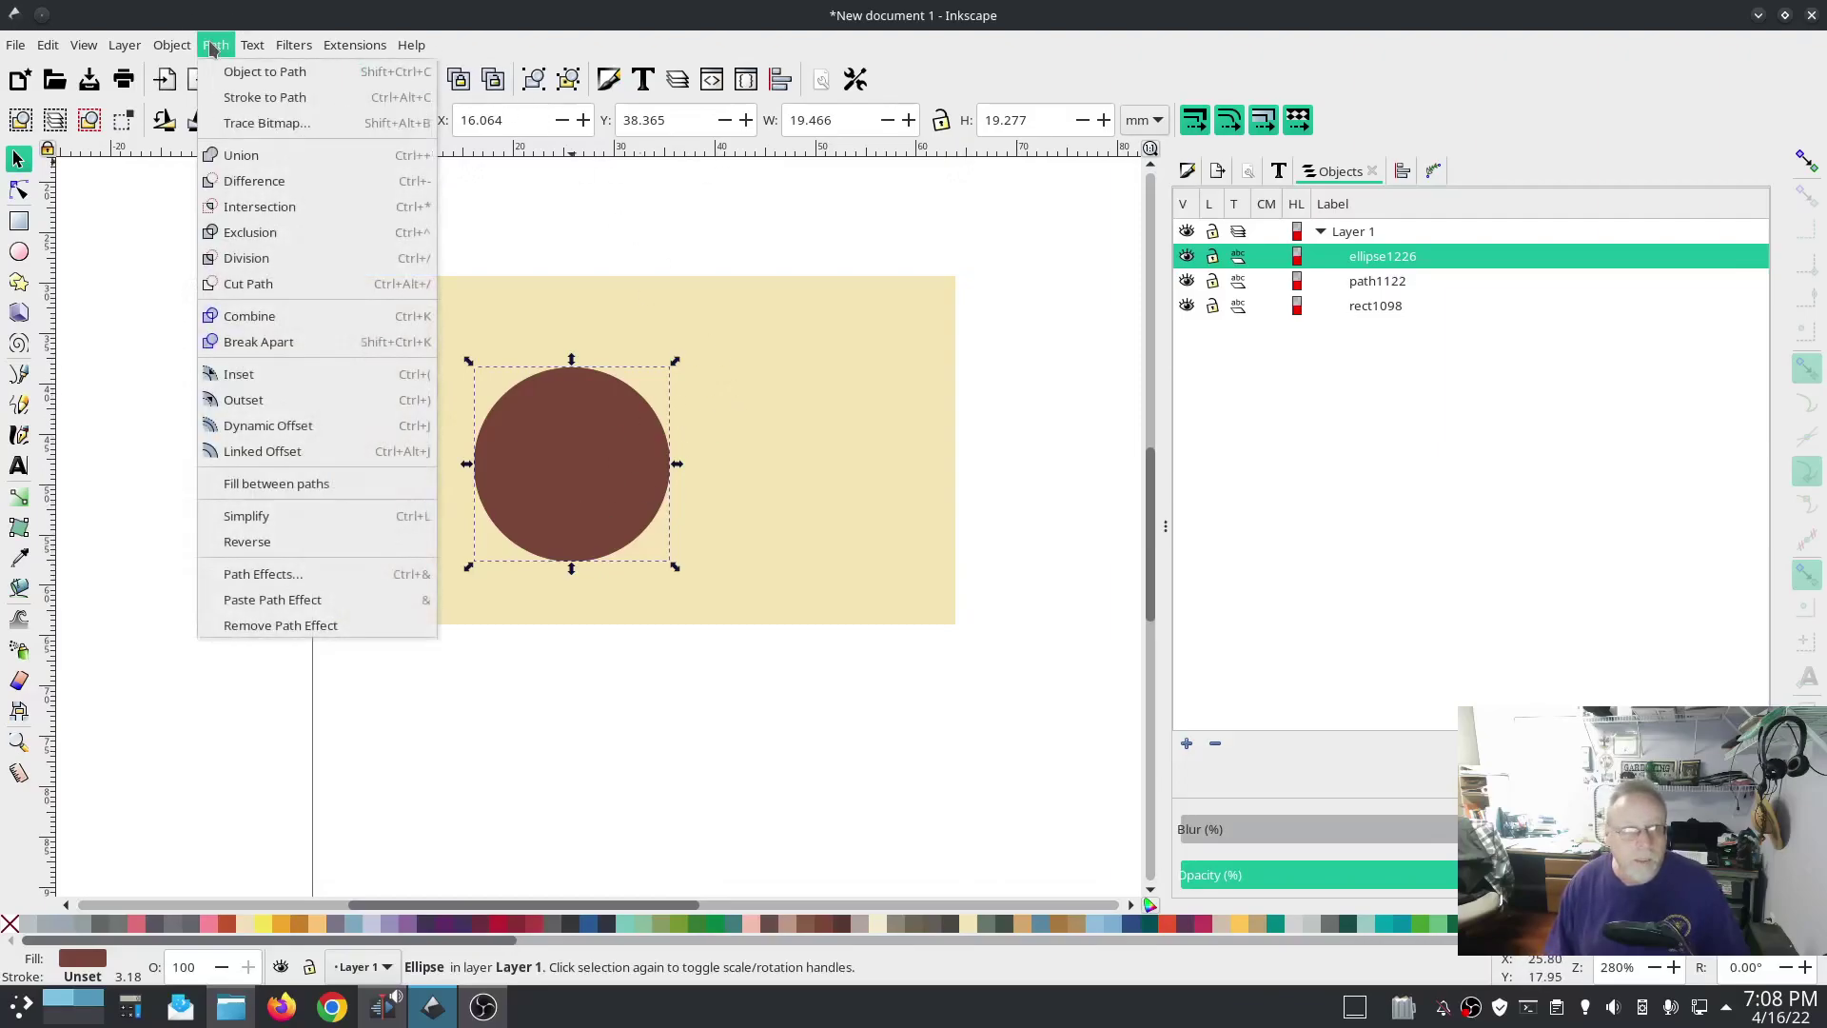
{"action": "left_click", "coordinate": [261, 574]}
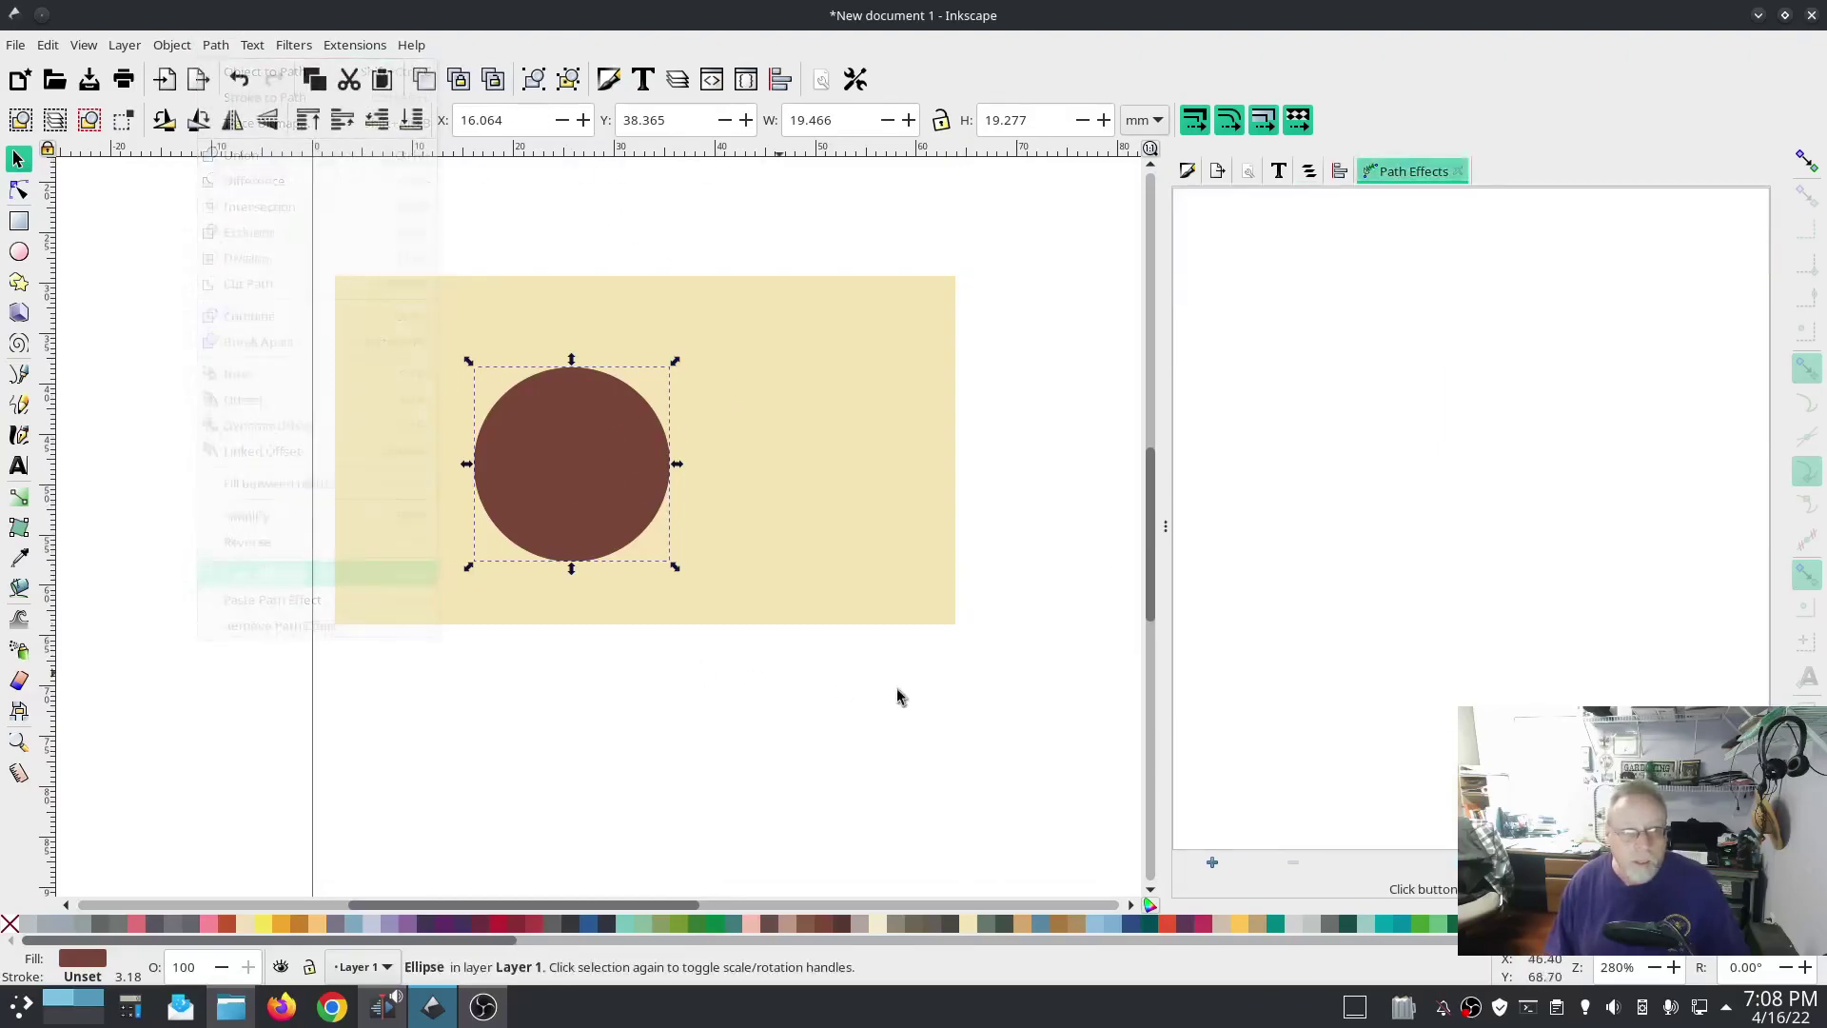
{"action": "left_click", "coordinate": [1213, 862]}
{"action": "left_click", "coordinate": [700, 712]}
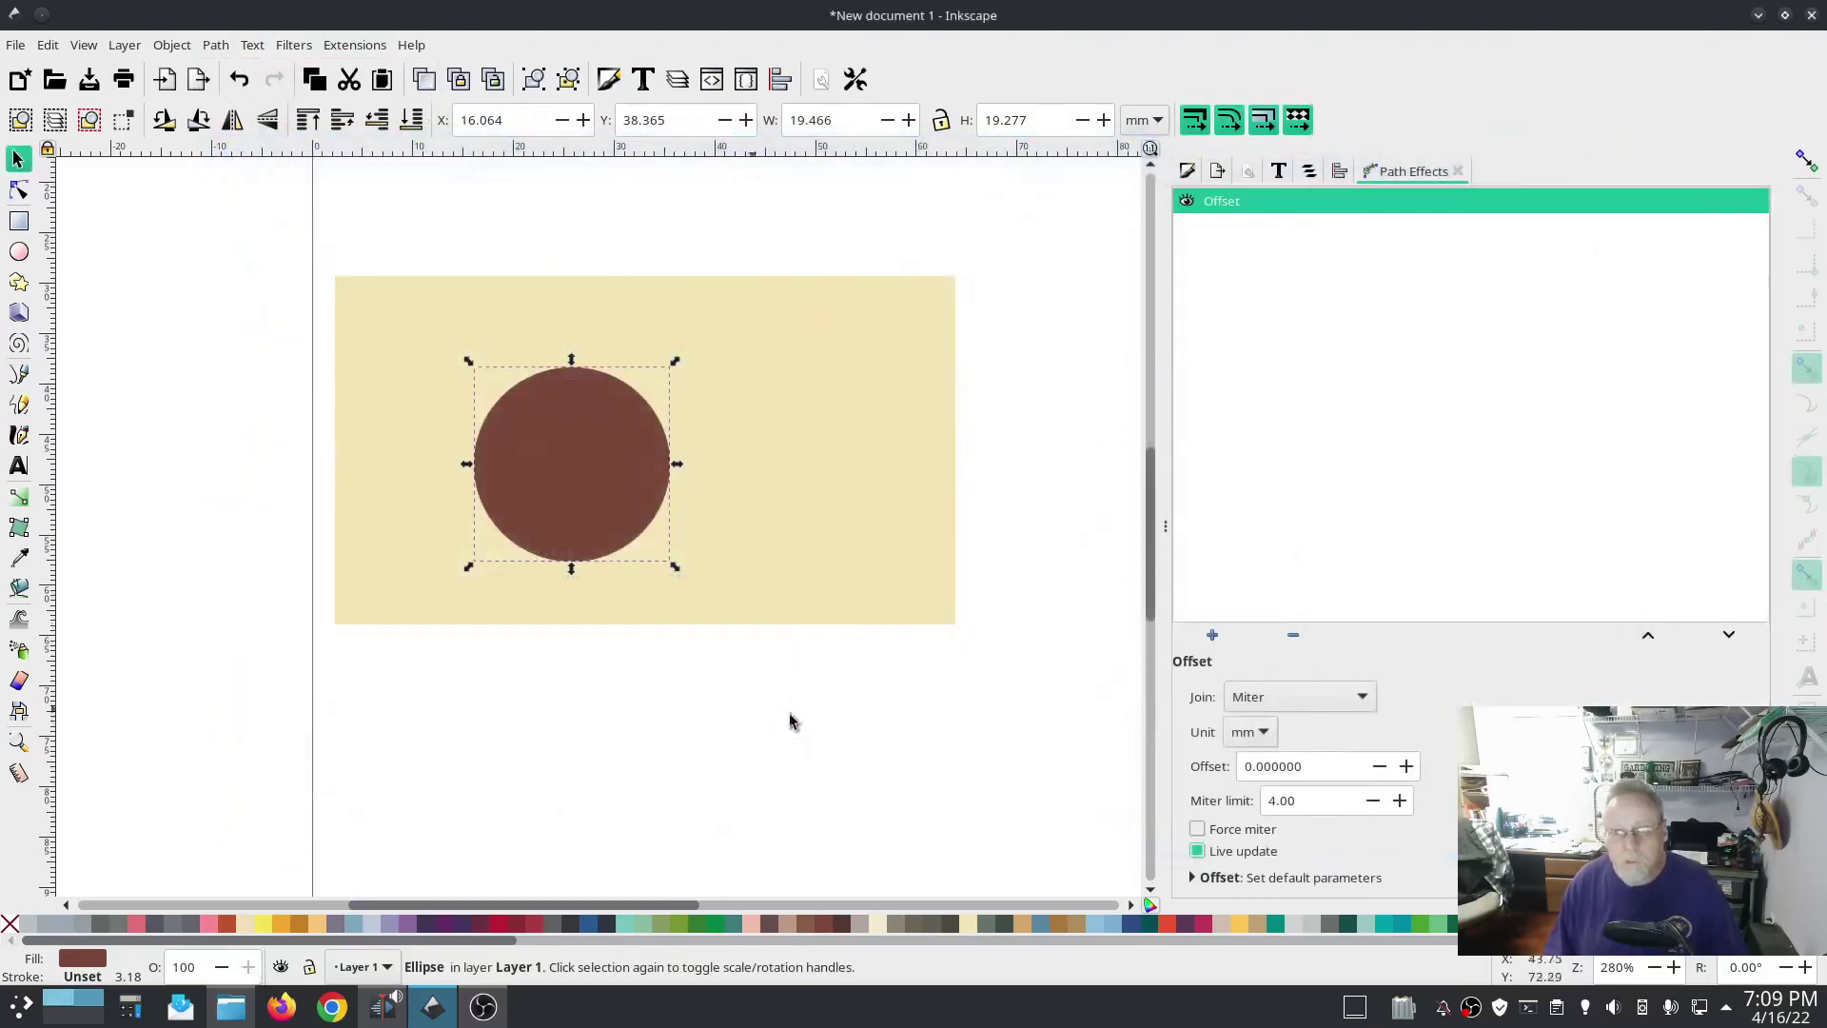
{"action": "left_click", "coordinate": [1379, 766]}
{"action": "left_click", "coordinate": [1379, 767]}
{"action": "left_click", "coordinate": [1378, 769]}
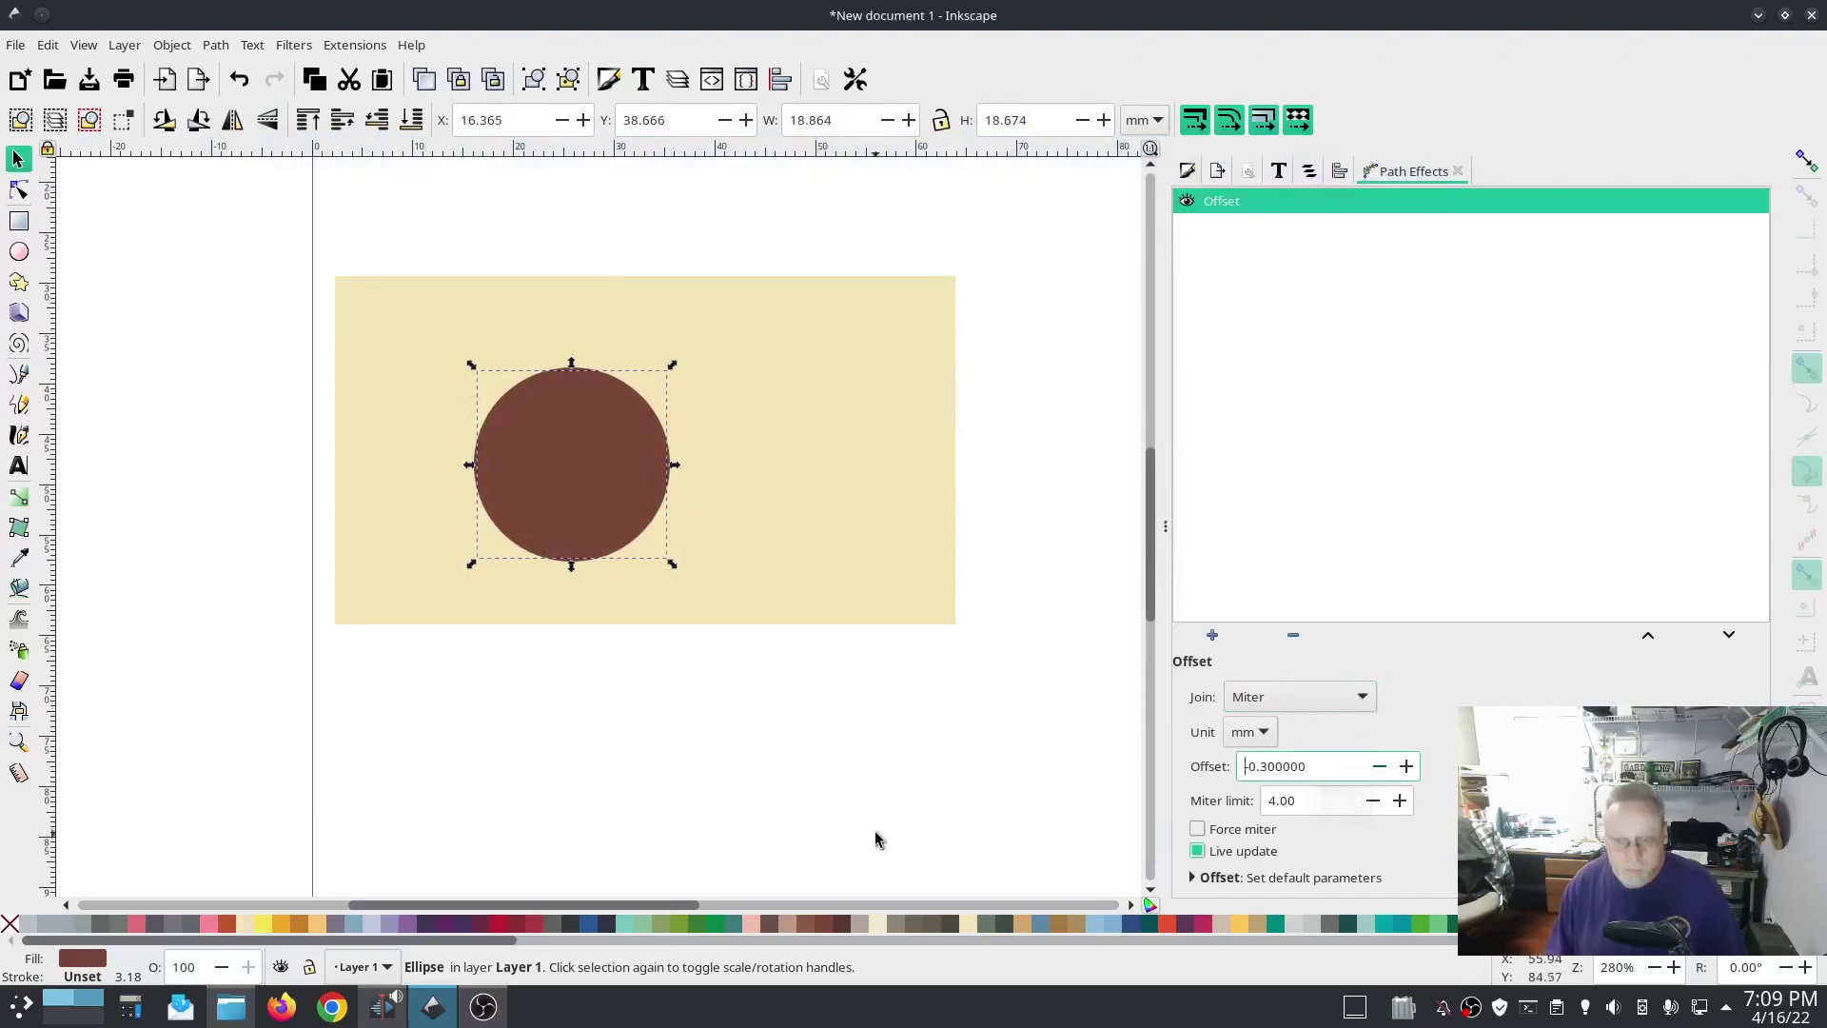
{"action": "left_click", "coordinate": [726, 925]}
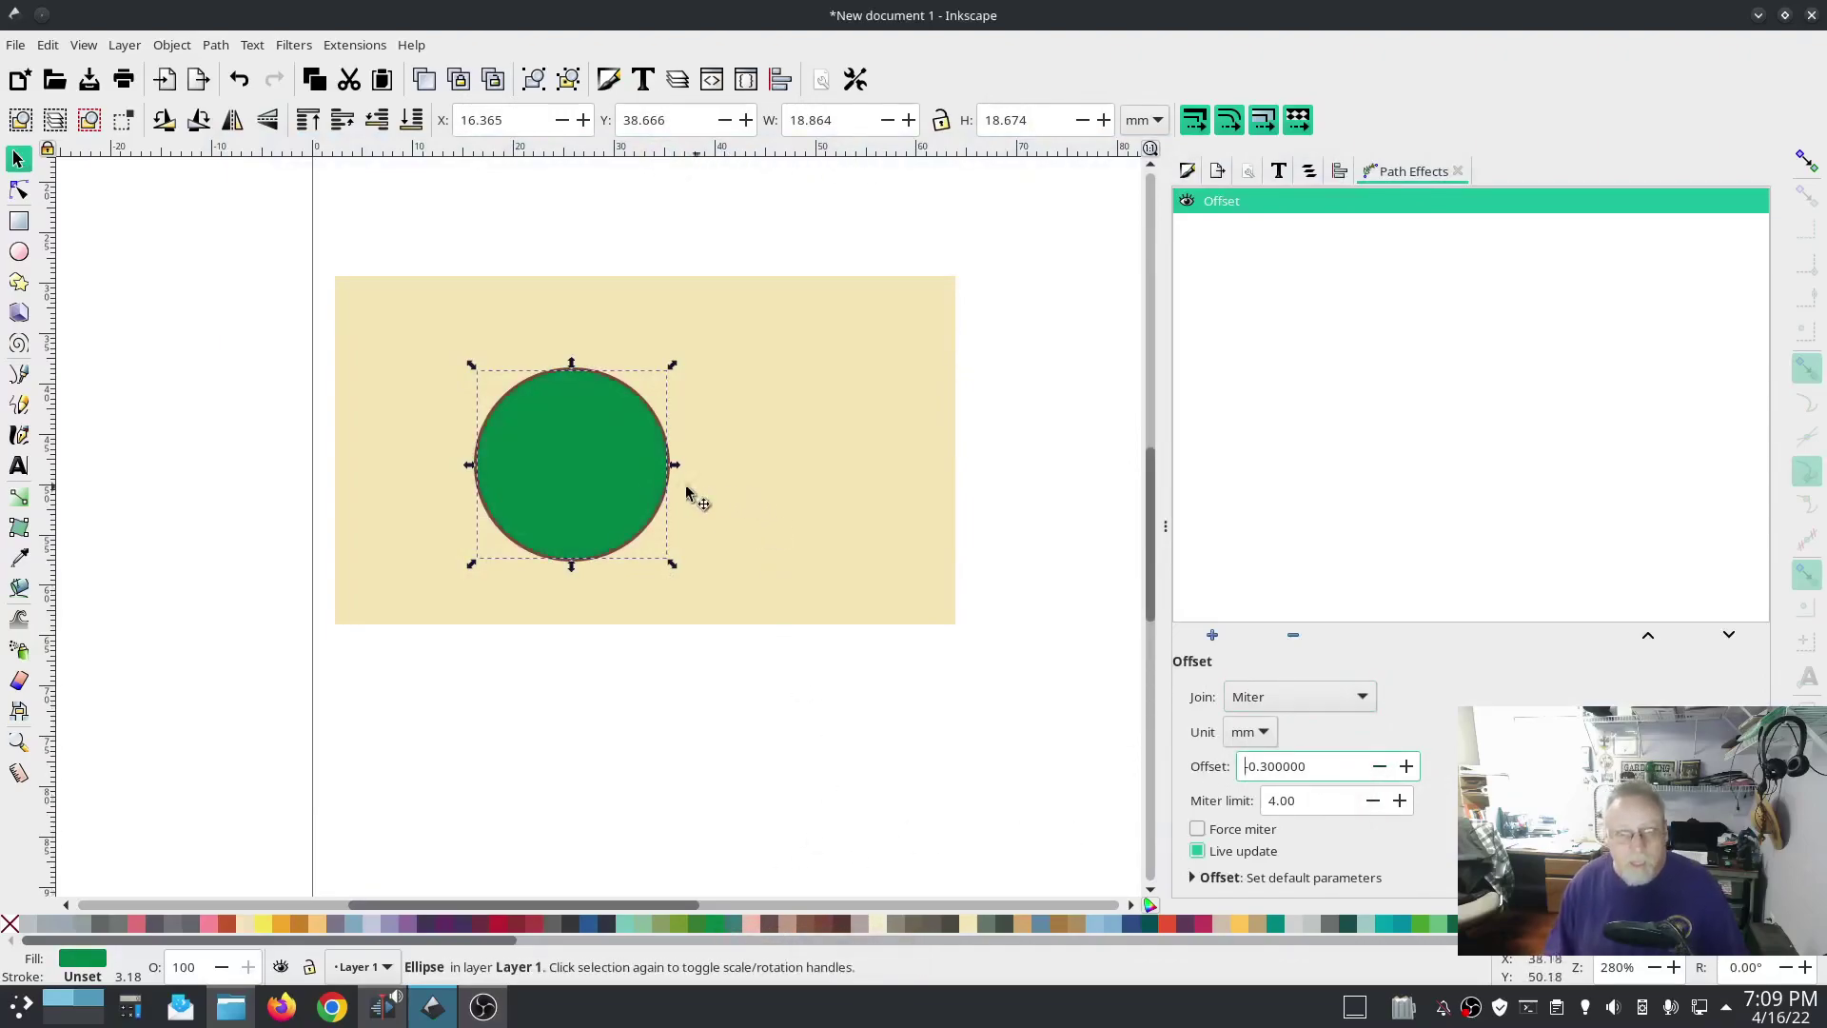
{"action": "scroll", "coordinate": [572, 435], "scroll_direction": "up", "scroll_amount": 2}
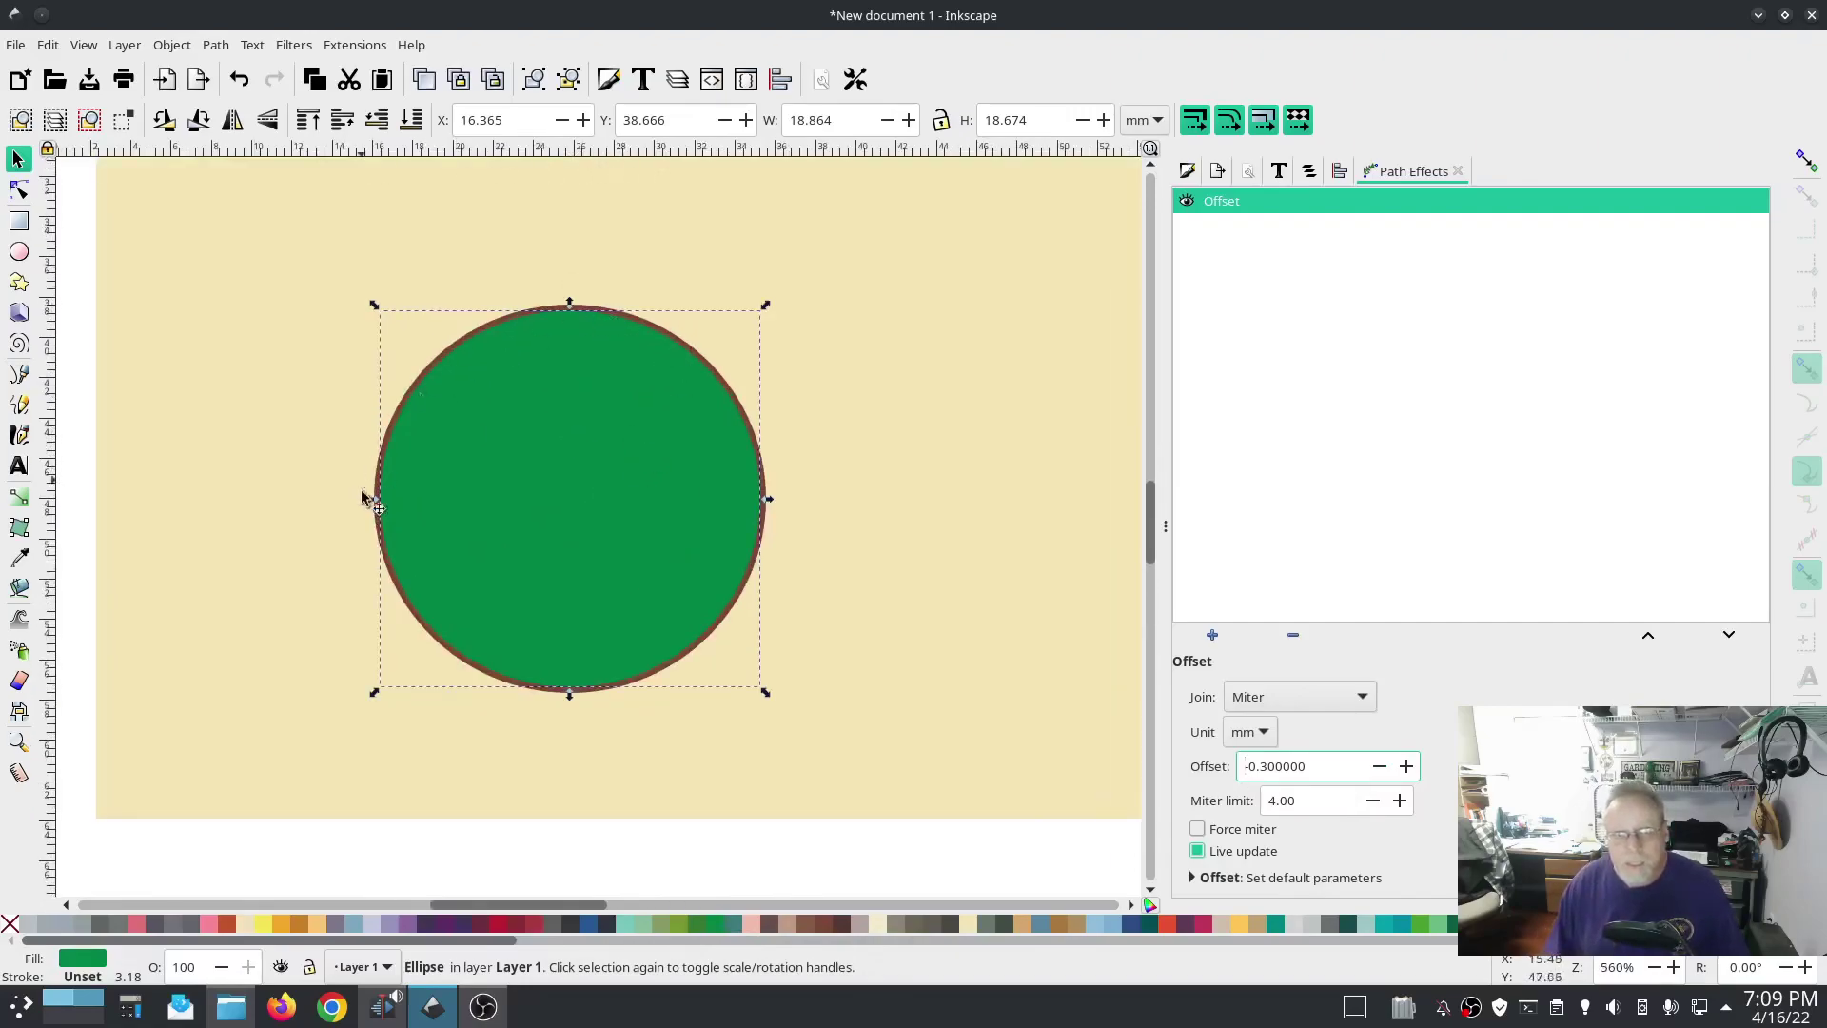
{"action": "left_click", "coordinate": [1406, 766]}
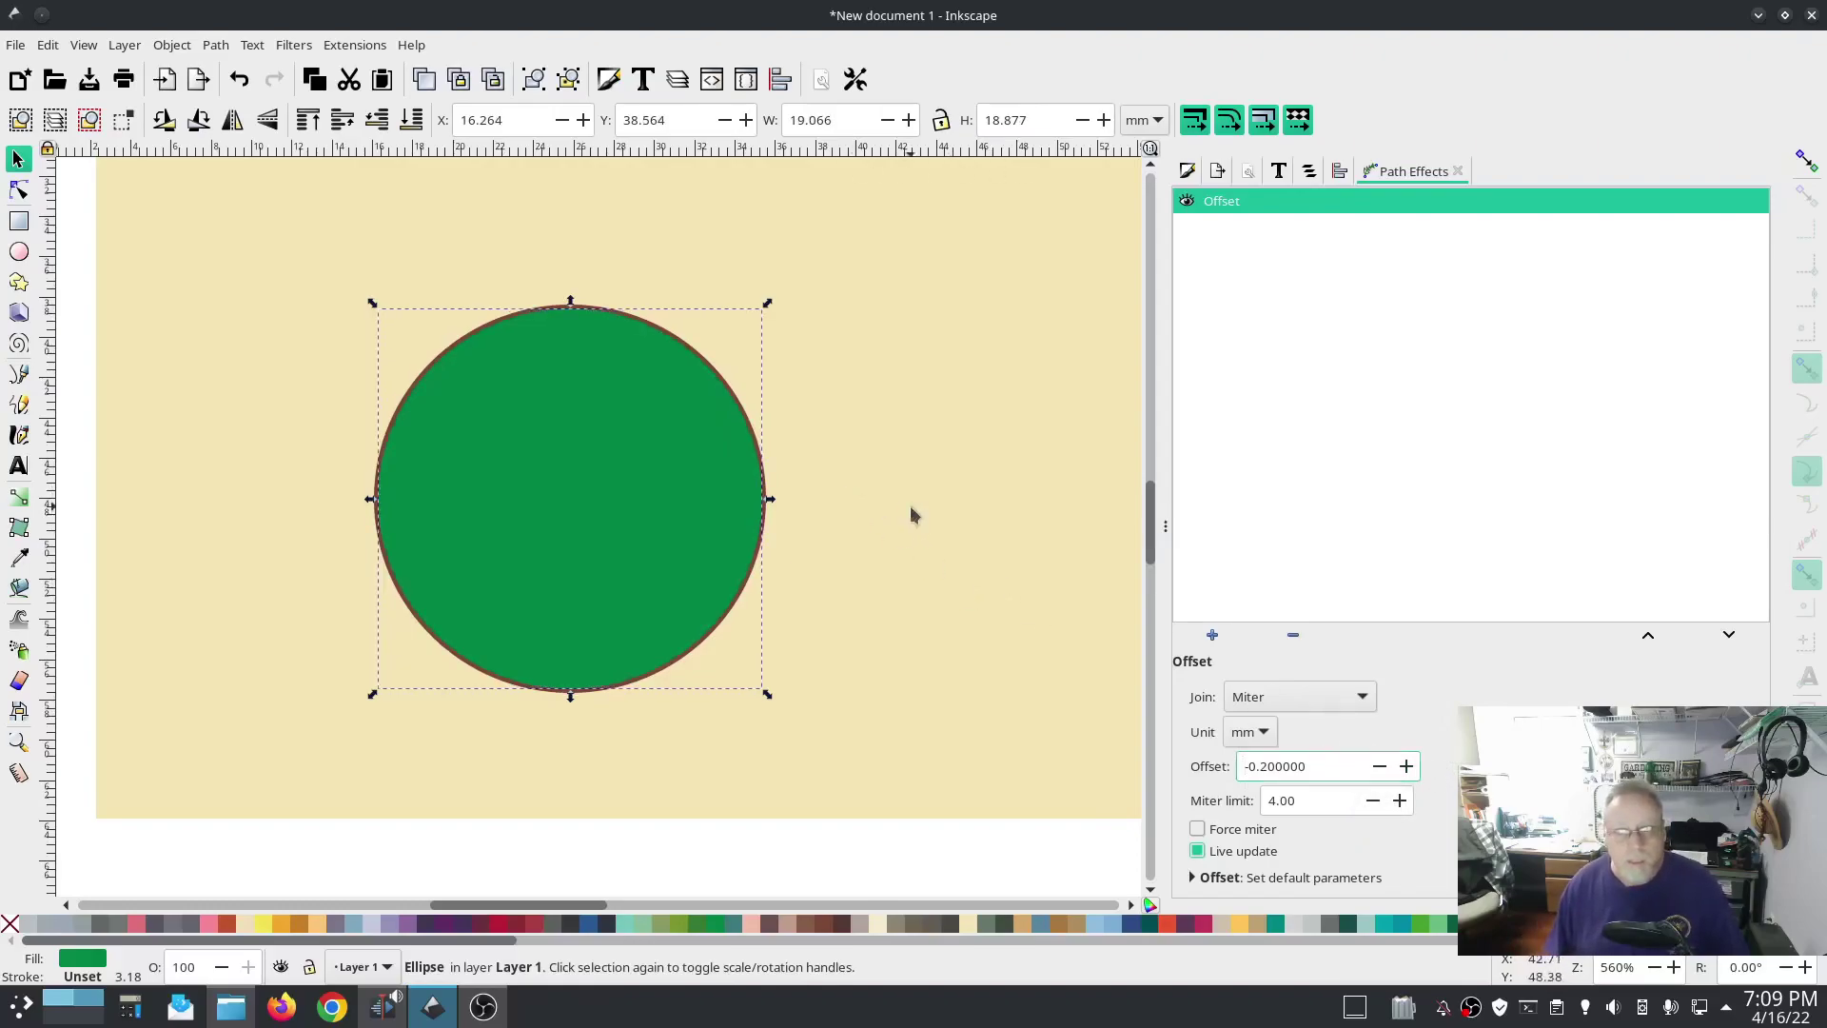
Select all and subtract the circle from the beige rectangle with Path > Difference.
{"action": "key", "text": "ctrl+a"}
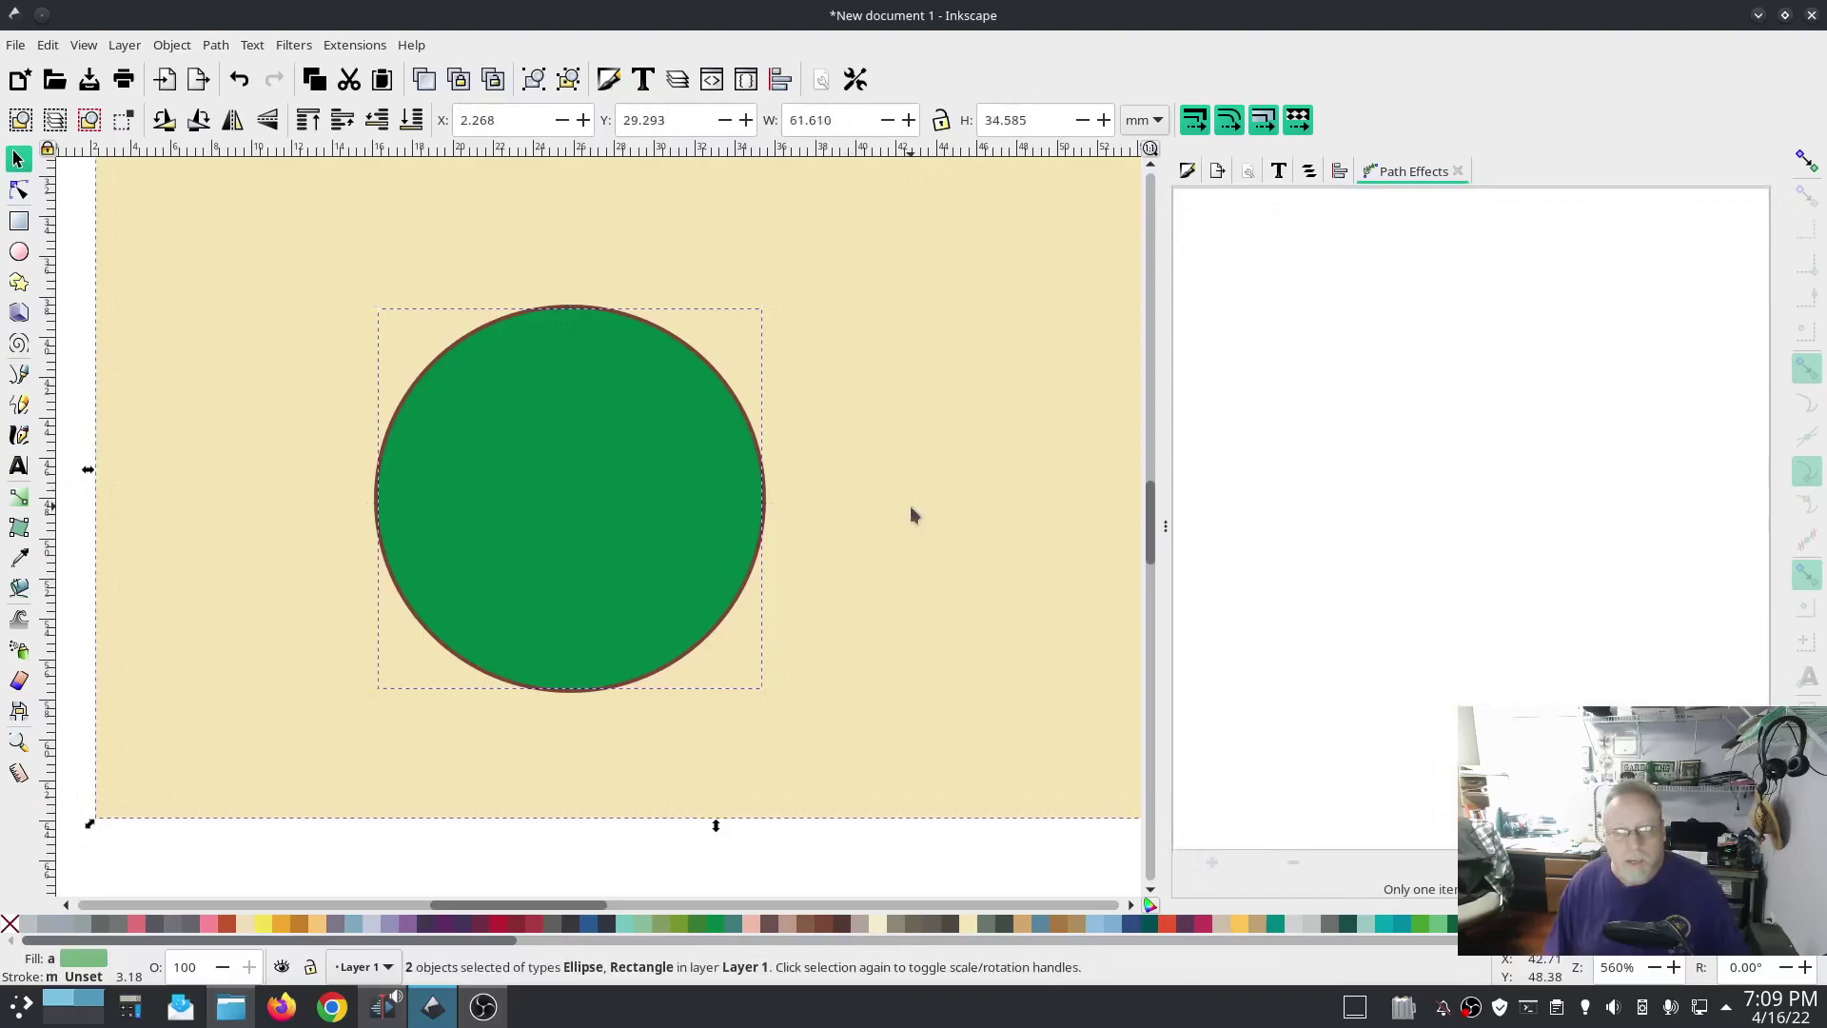
{"action": "left_click", "coordinate": [217, 46]}
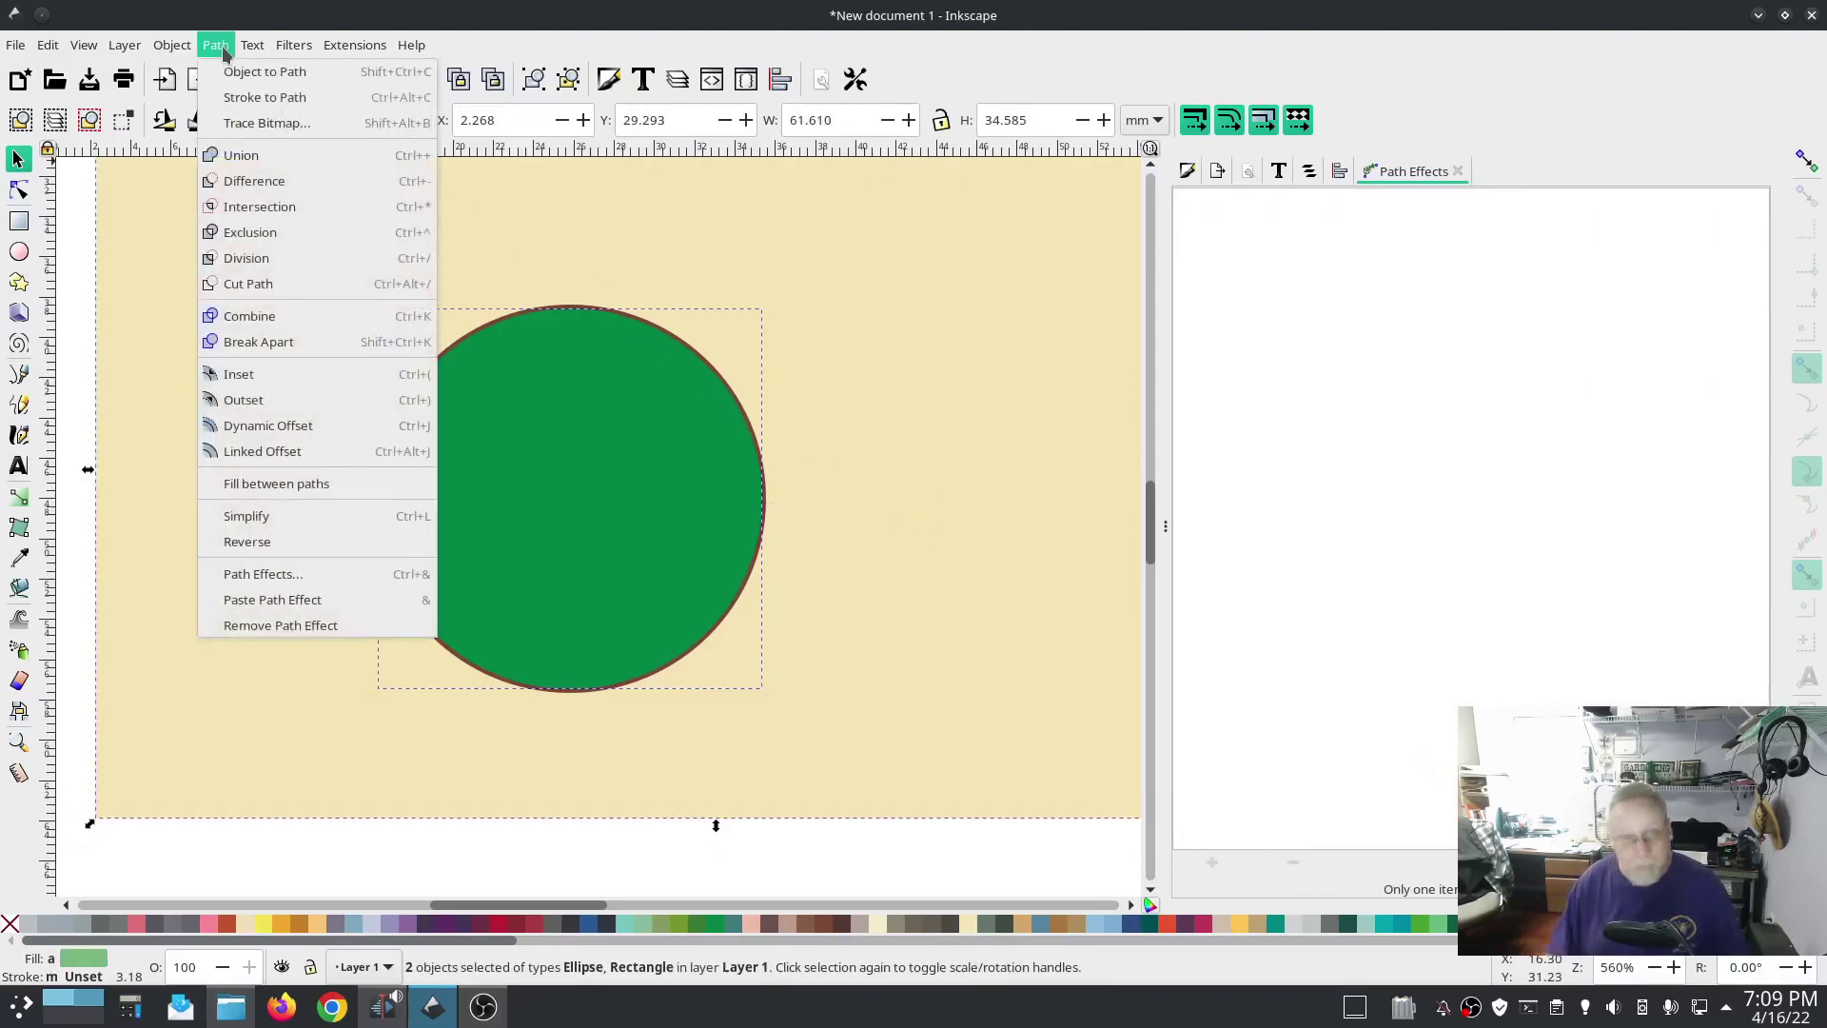
{"action": "left_click", "coordinate": [249, 186]}
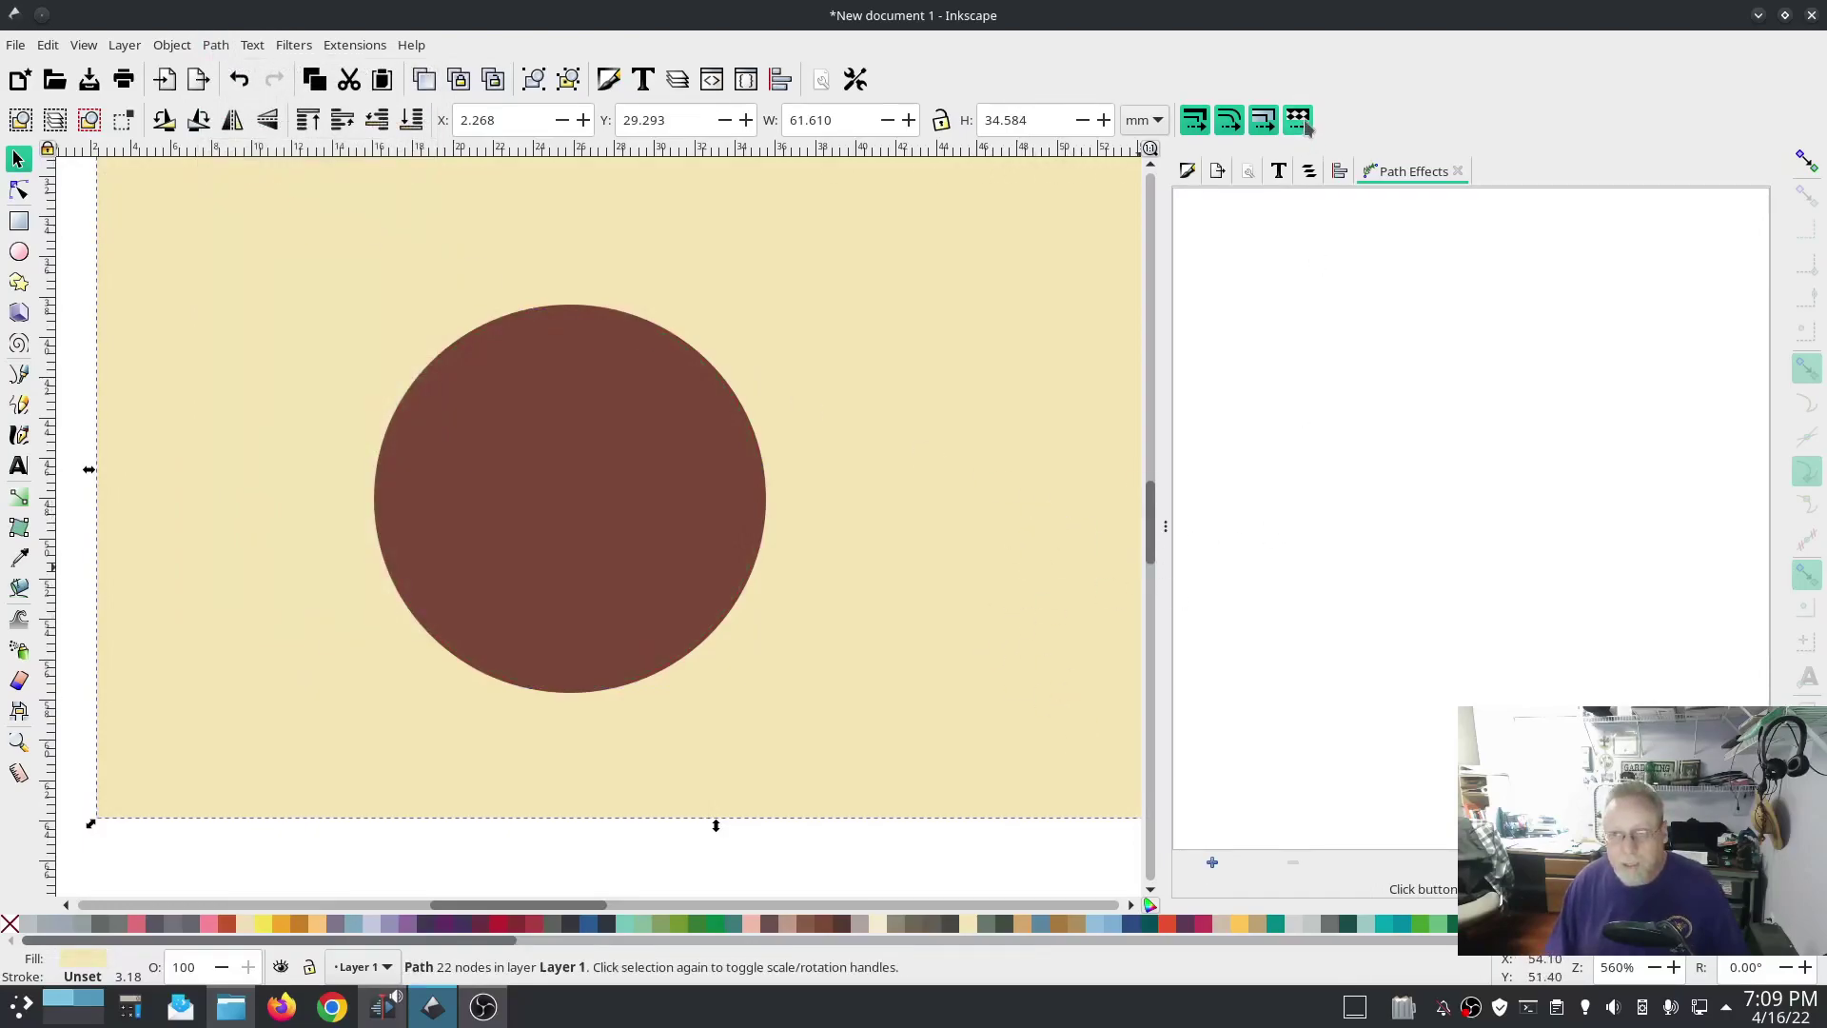
Toggle path1122 and rect1098 visibility in Objects, leaving path1122 hidden to reveal the hole.
{"action": "left_click", "coordinate": [1310, 173]}
{"action": "left_click", "coordinate": [1395, 266]}
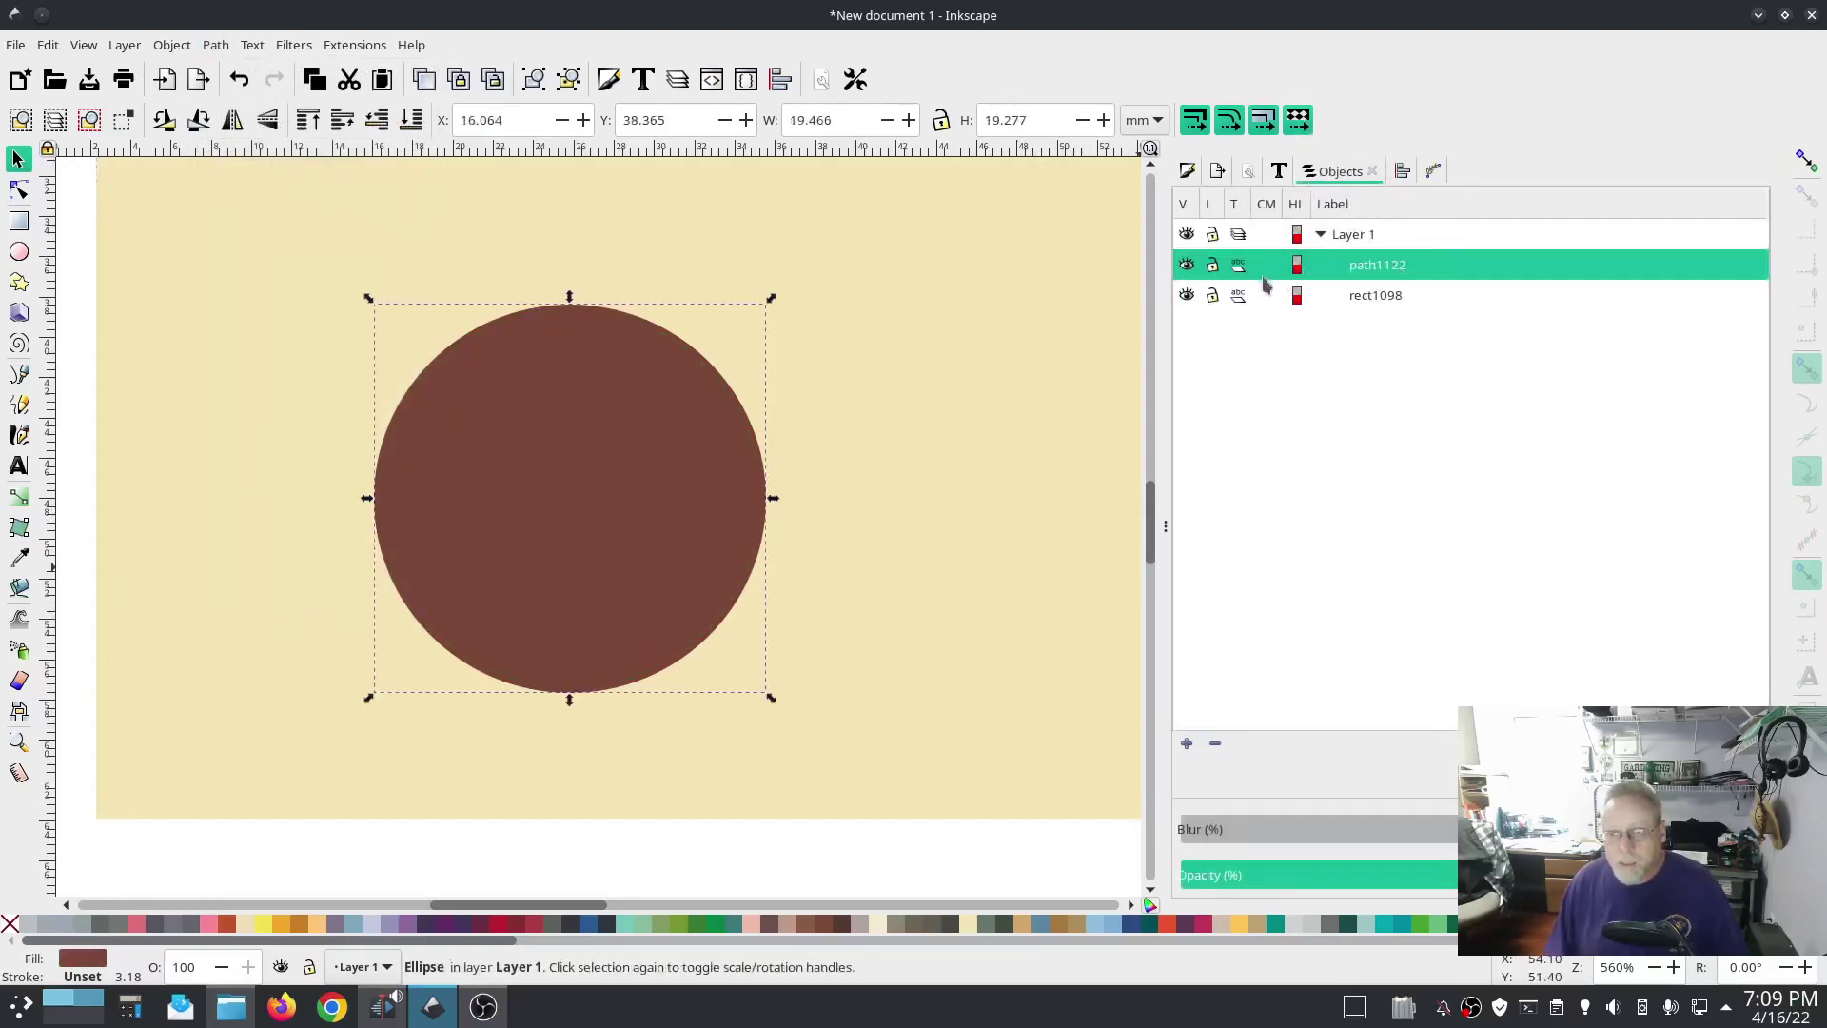
{"action": "left_click", "coordinate": [1186, 266]}
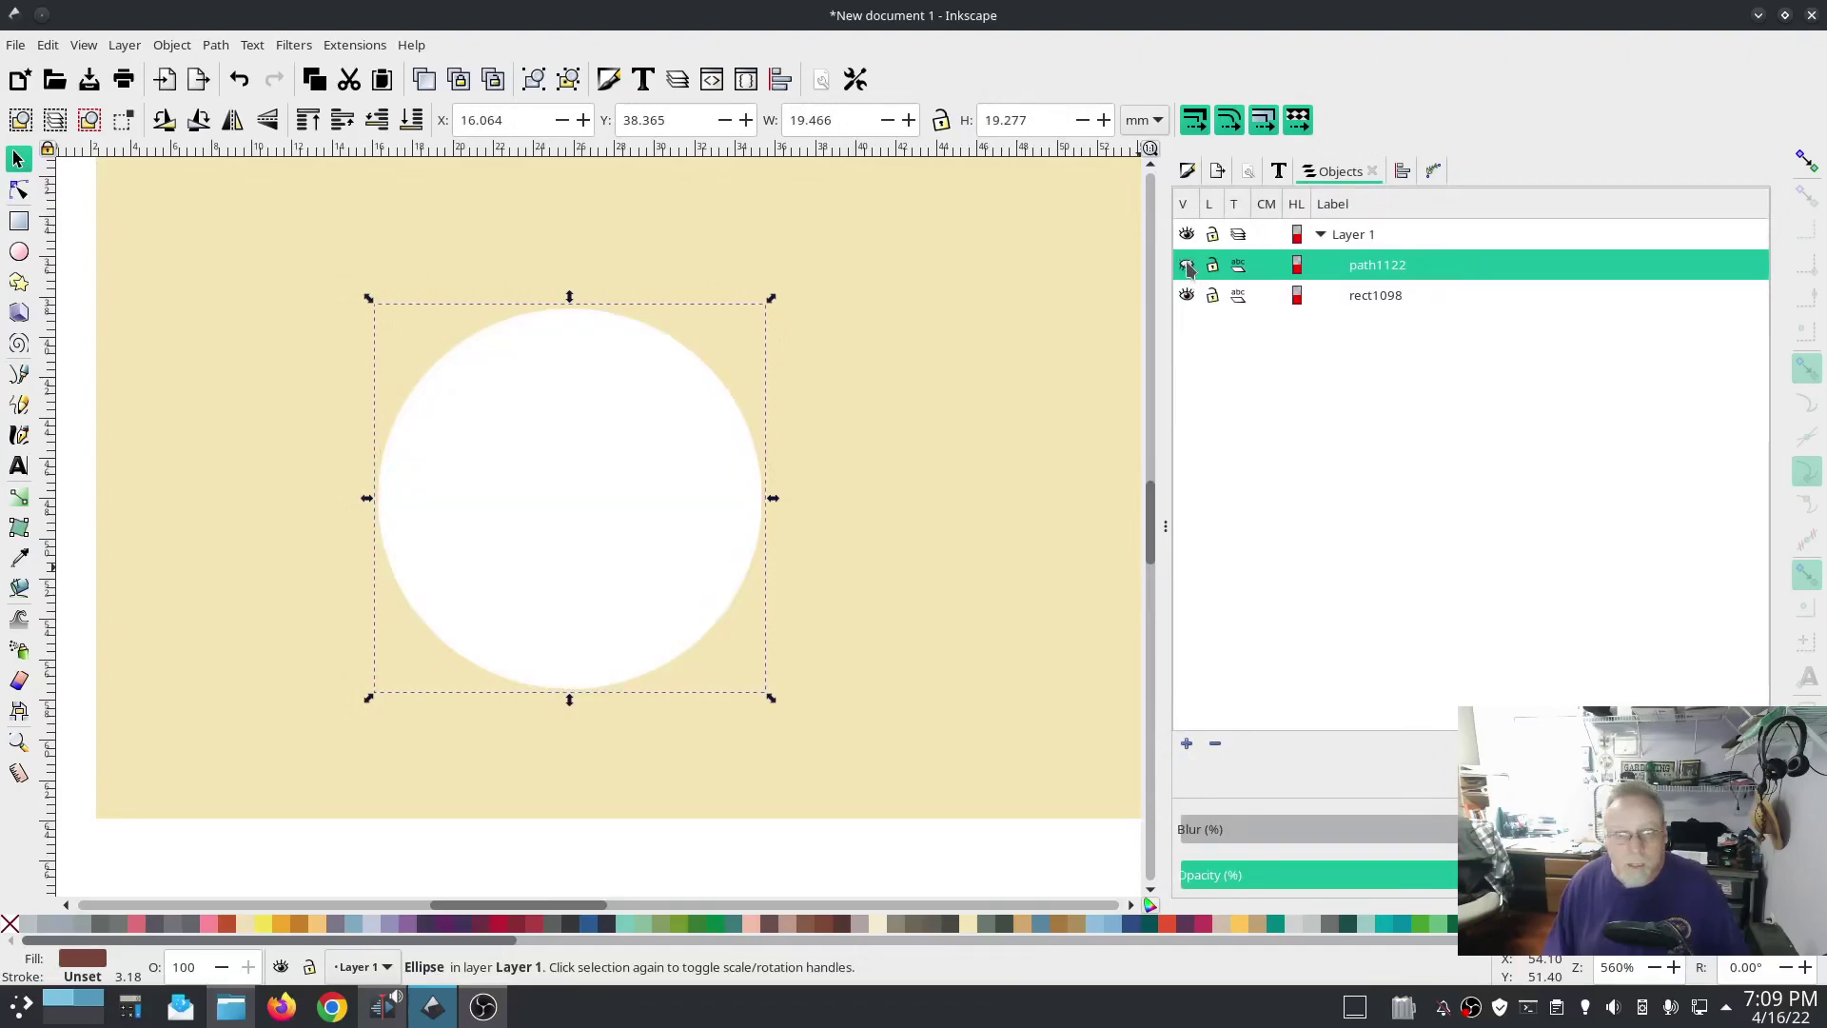
{"action": "left_click", "coordinate": [1187, 295]}
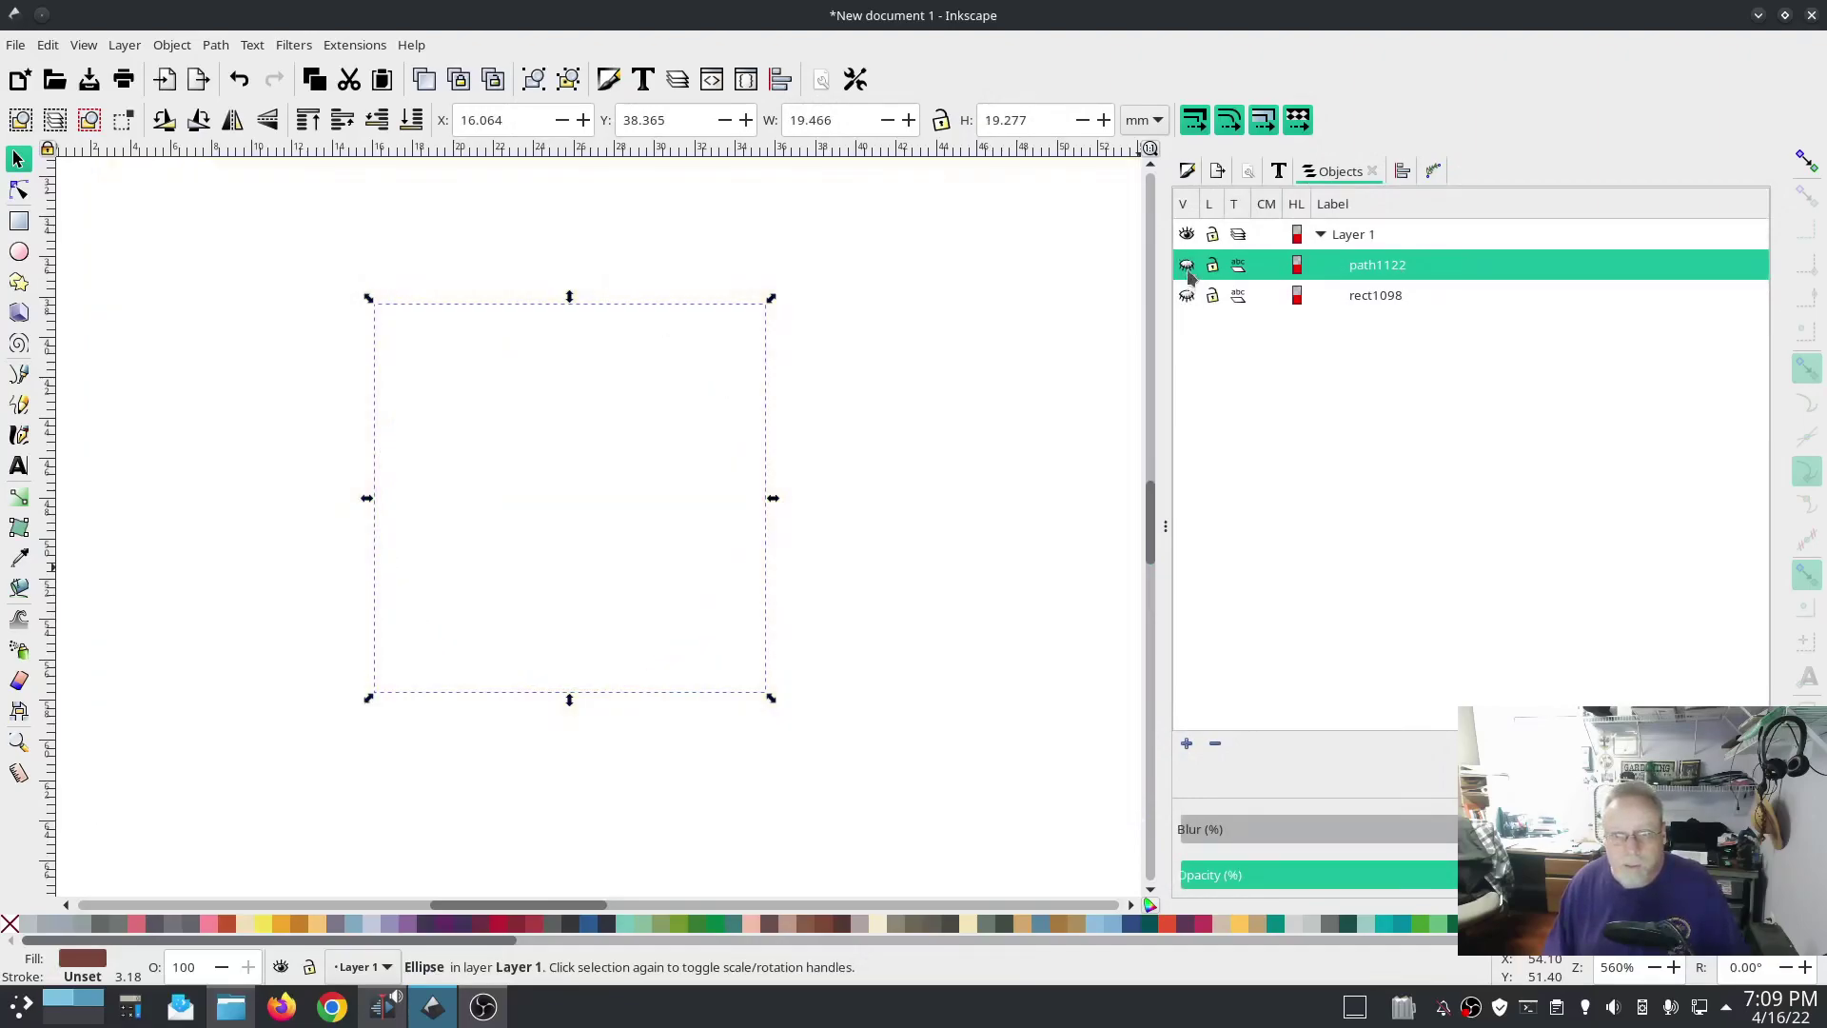
{"action": "left_click", "coordinate": [1188, 269]}
{"action": "left_click", "coordinate": [1187, 296]}
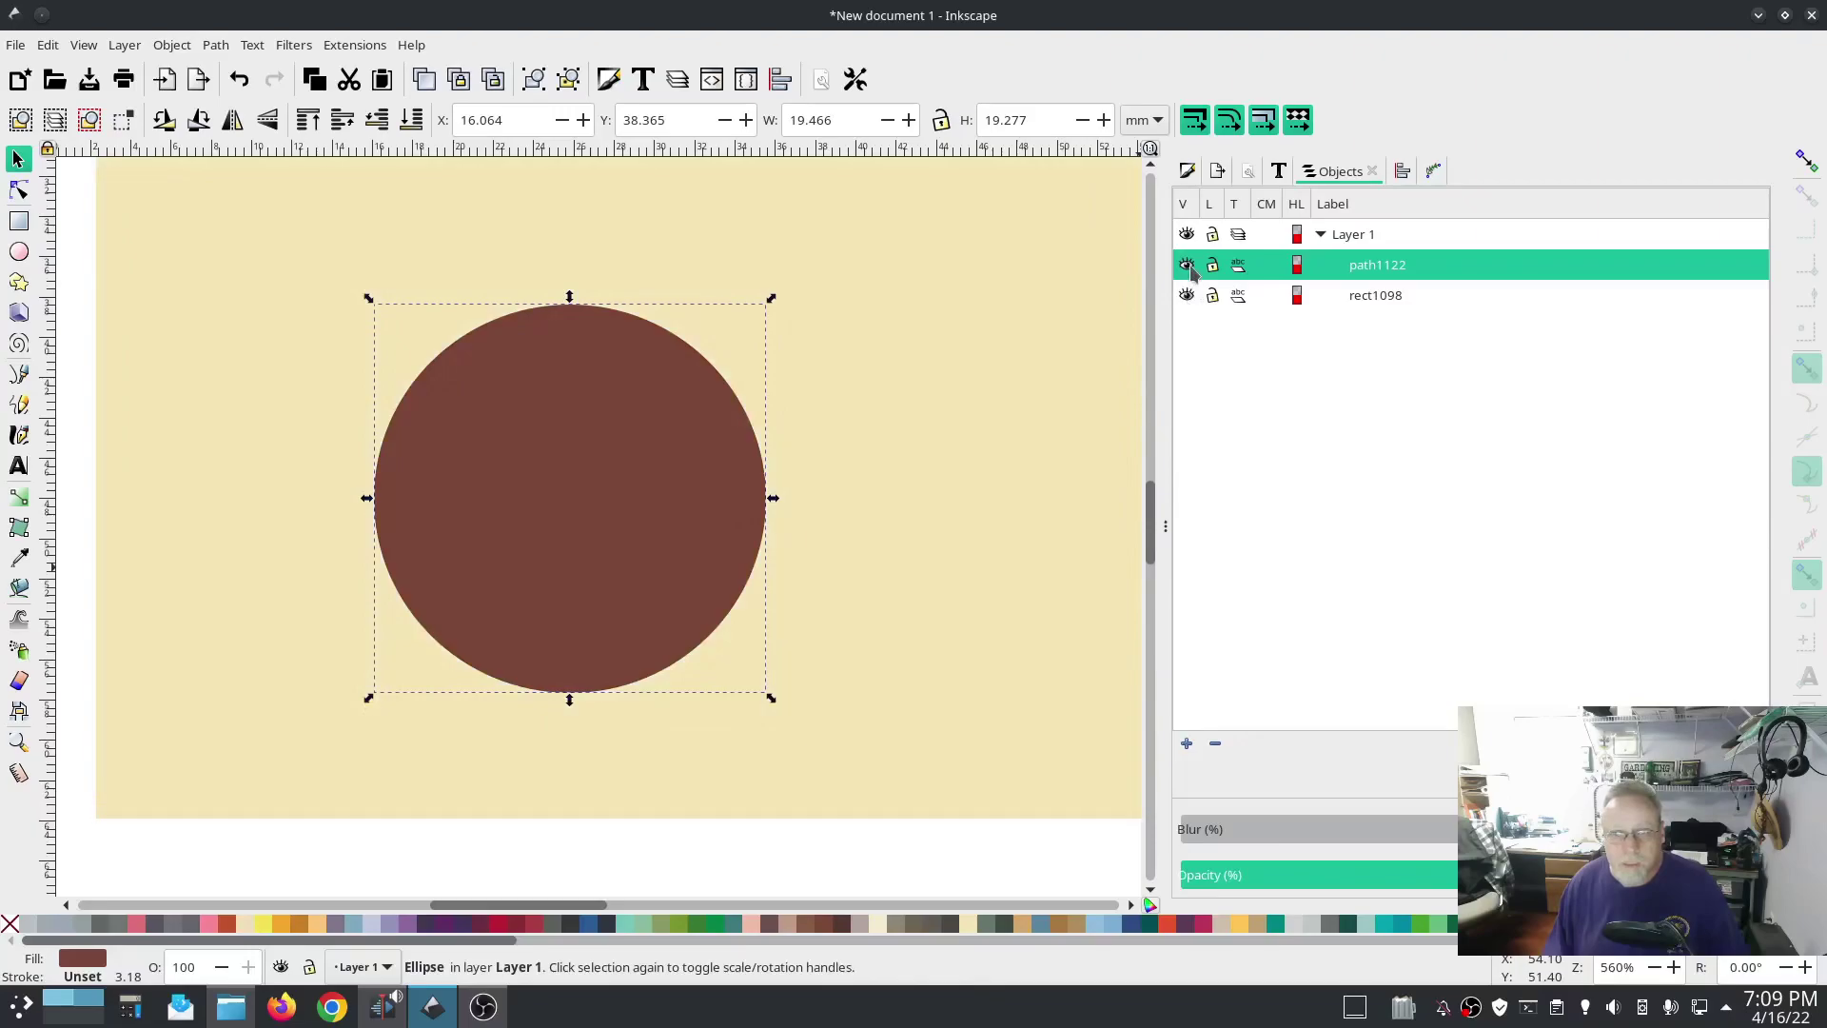
{"action": "left_click", "coordinate": [1188, 267]}
{"action": "left_click", "coordinate": [1189, 267]}
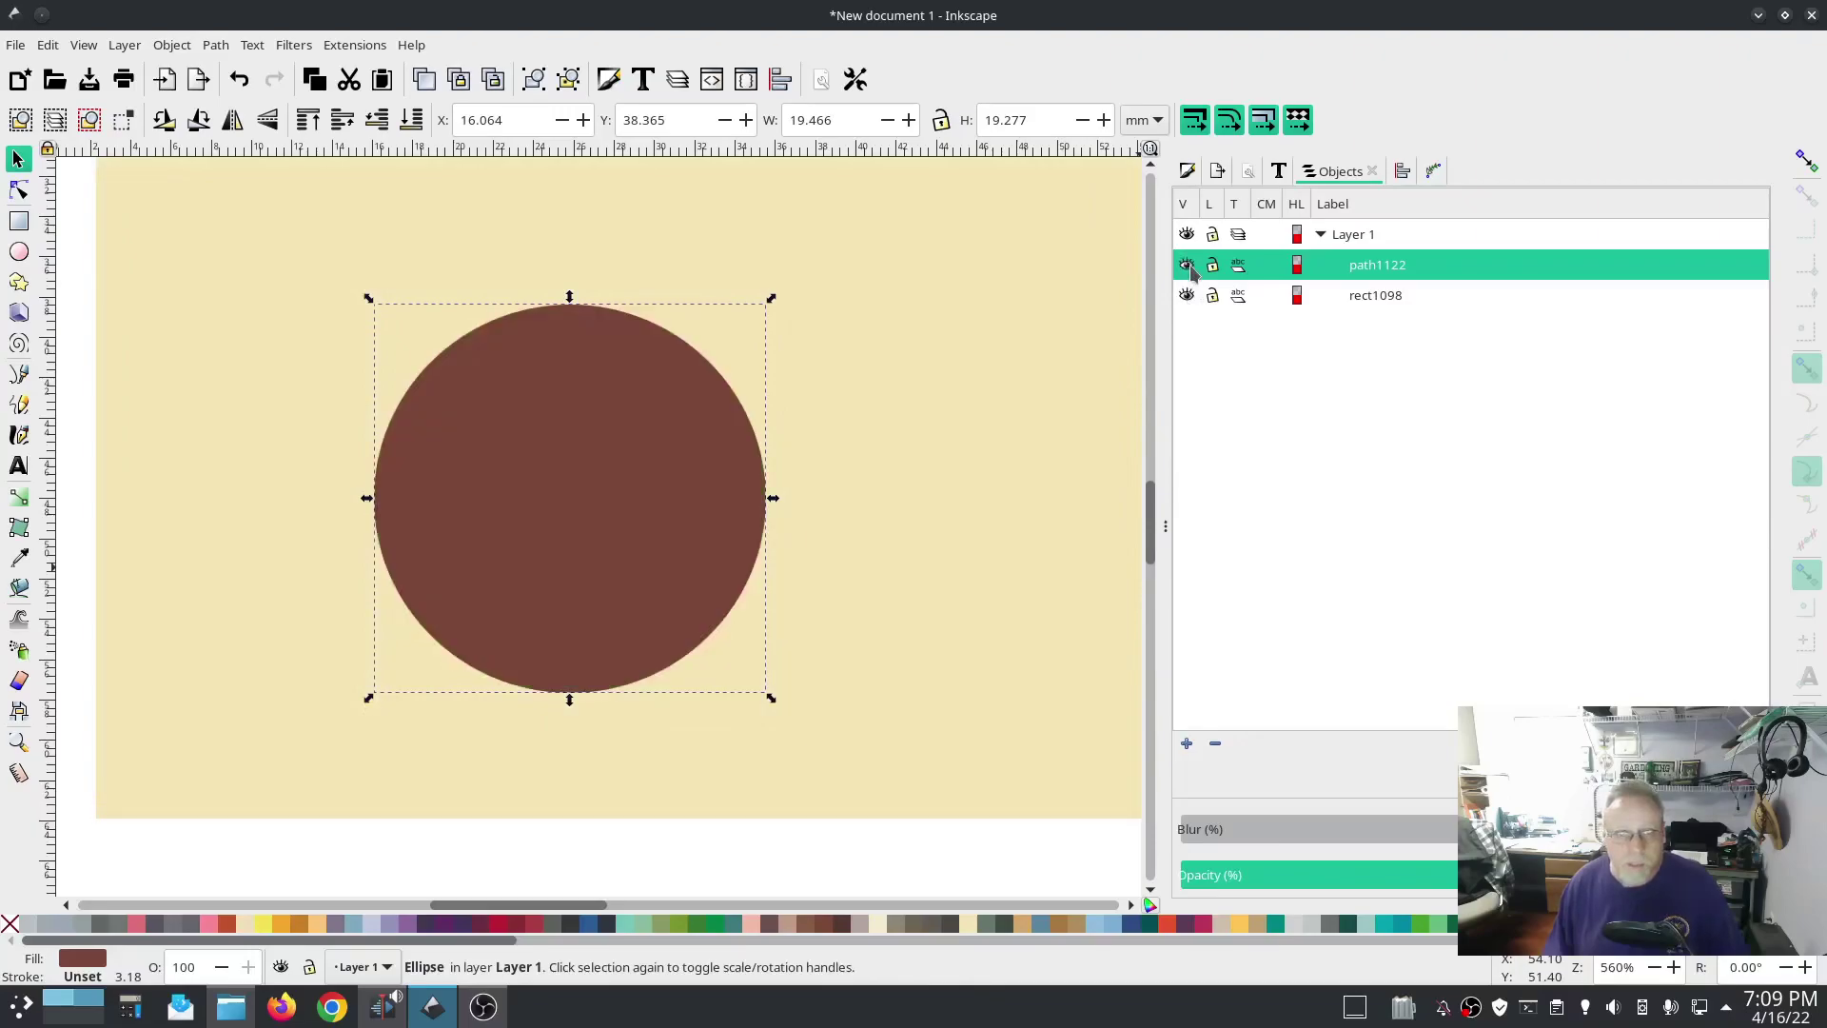
{"action": "left_click", "coordinate": [1188, 267]}
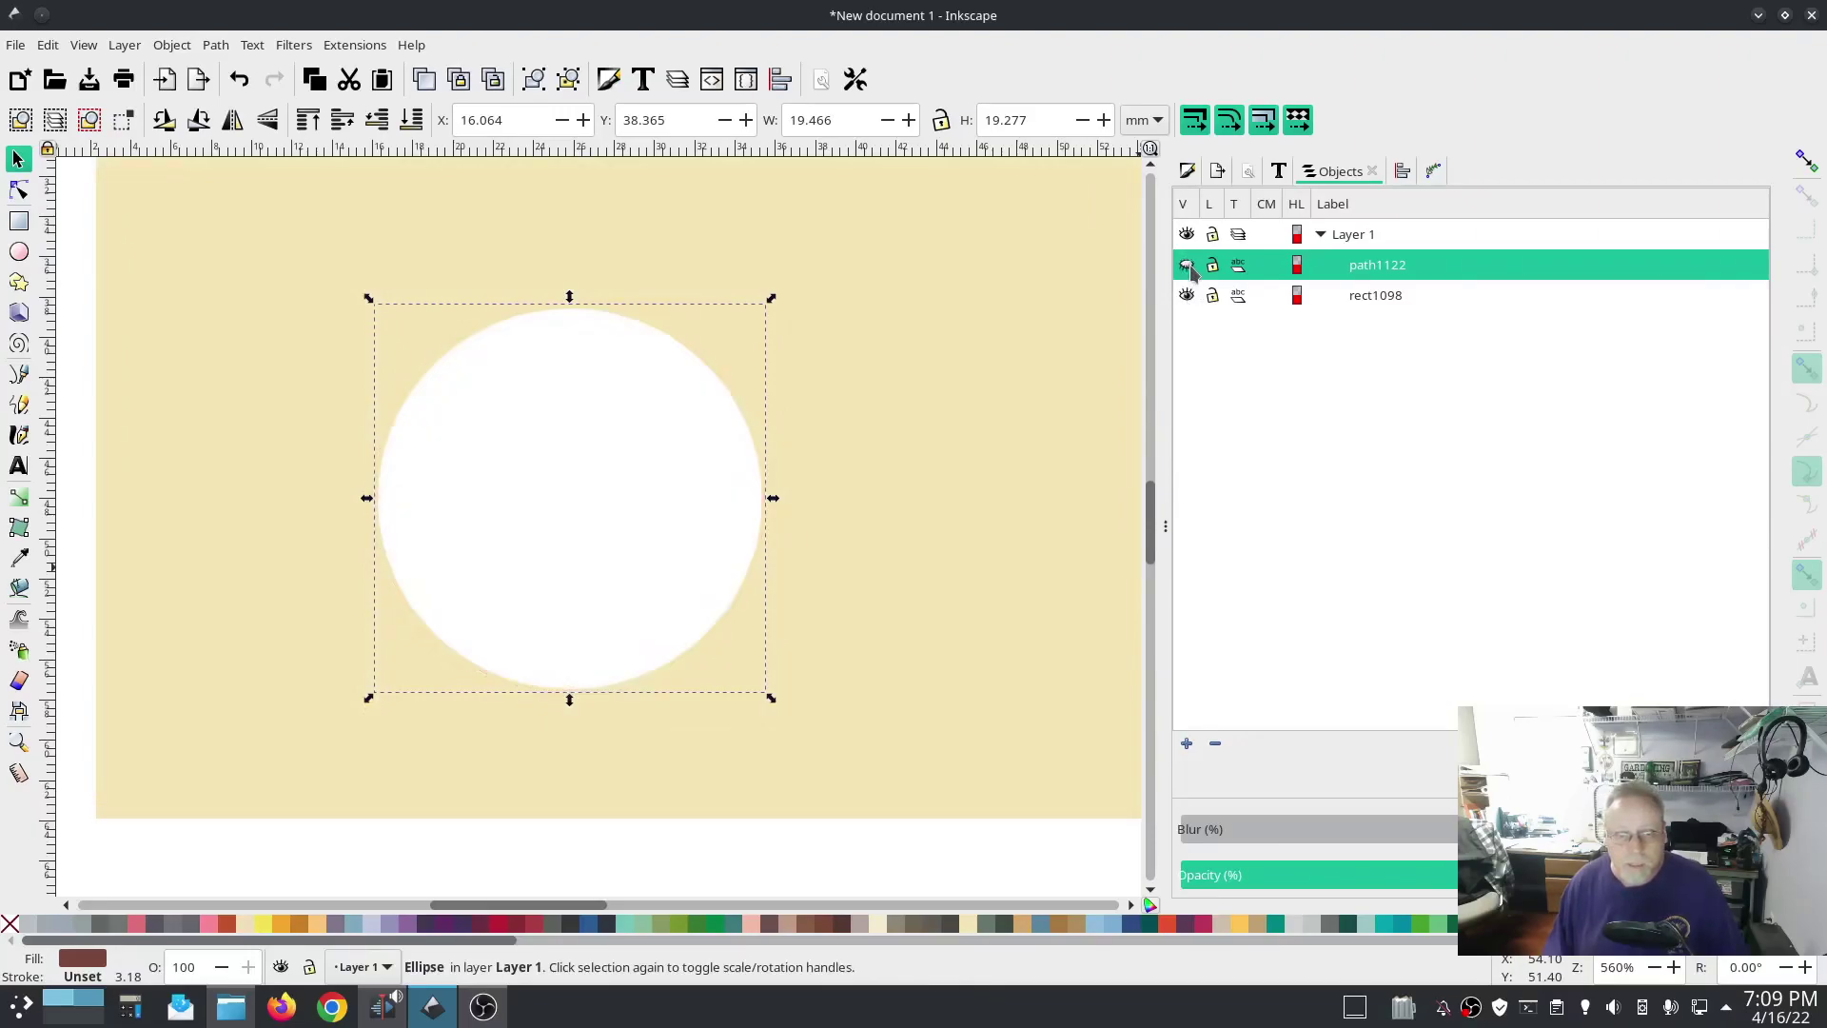
{"action": "left_click", "coordinate": [1188, 266]}
{"action": "left_click", "coordinate": [1188, 267]}
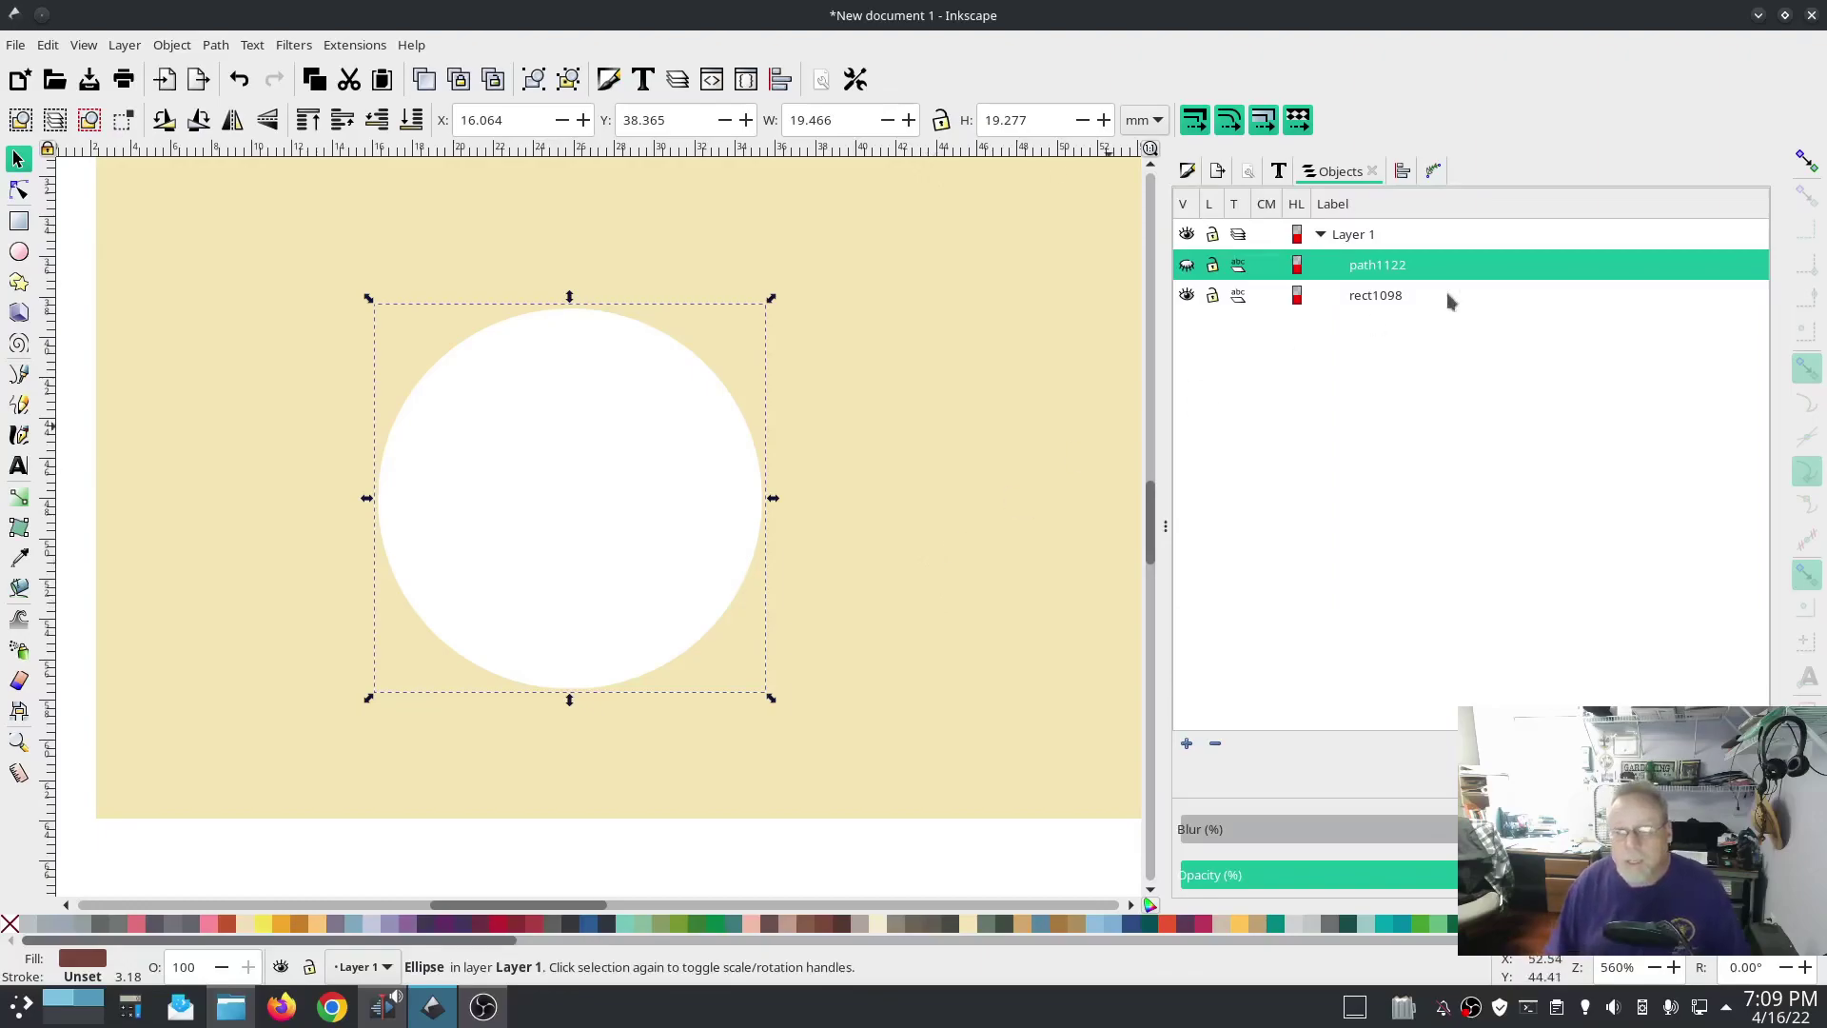
Discard the test document without saving, then deselect the blue rectangle in gap.dst.
{"action": "left_click", "coordinate": [1811, 14]}
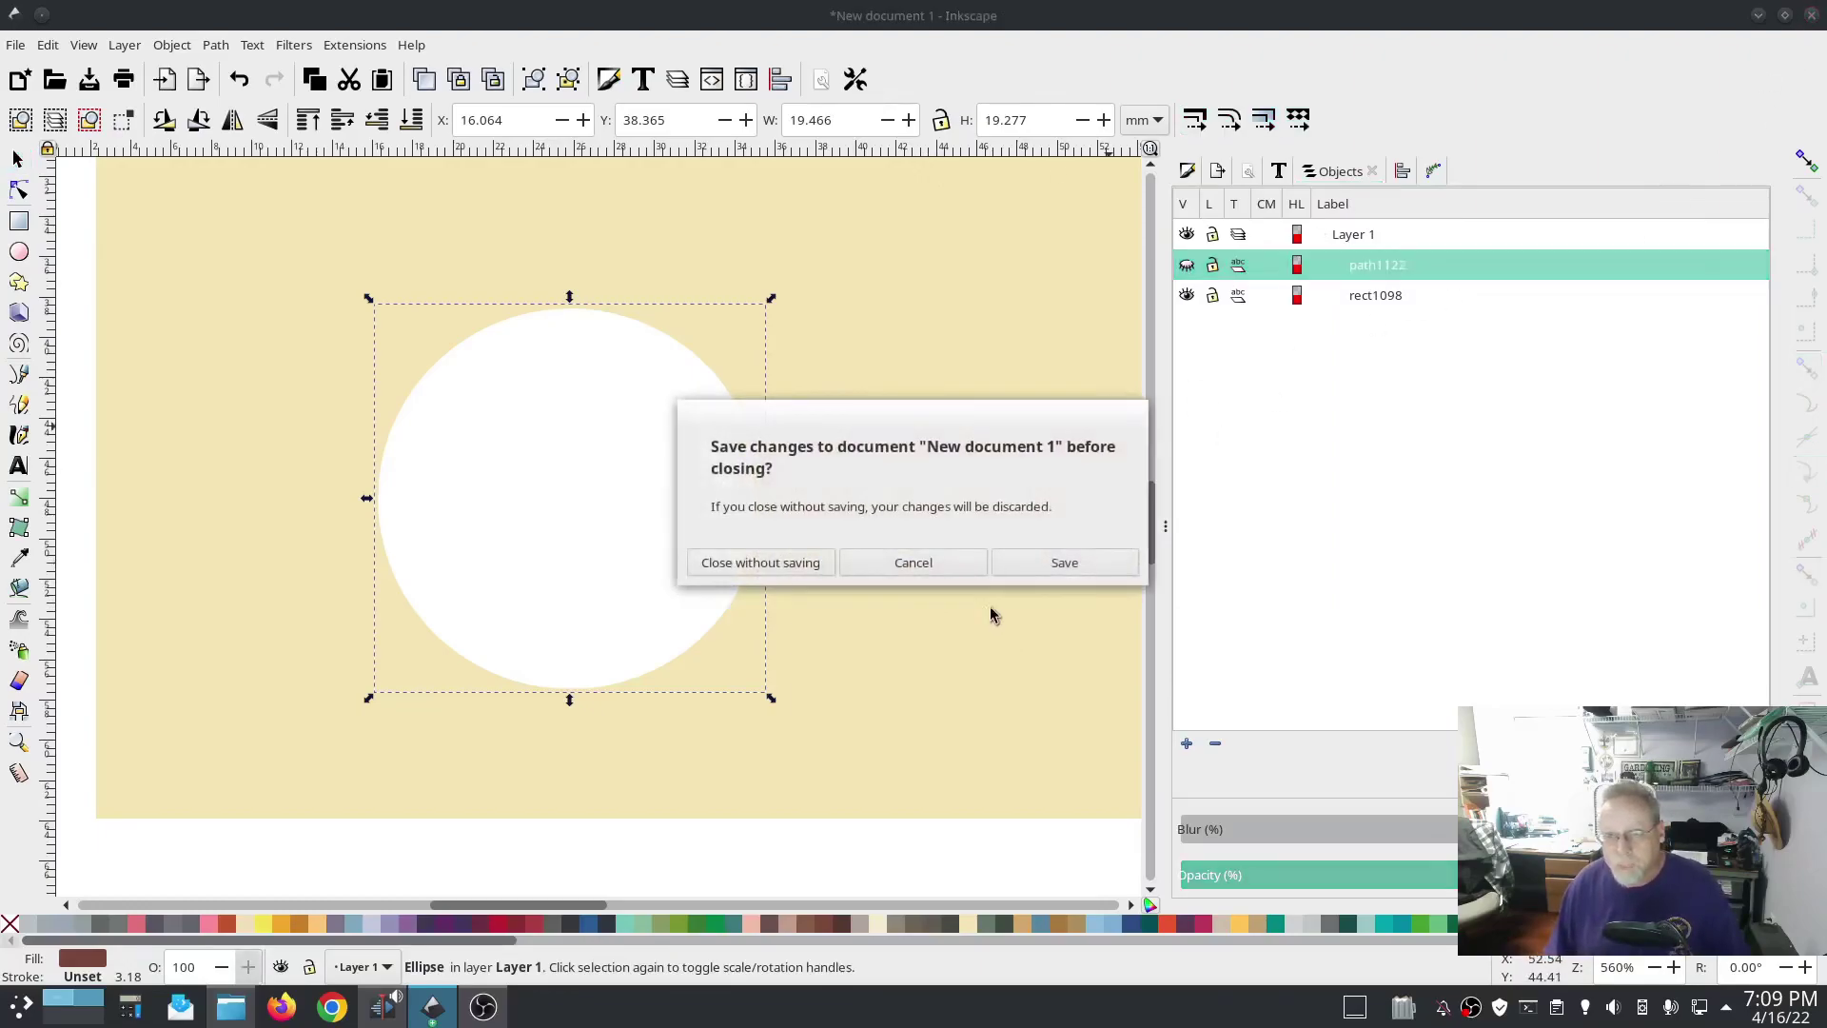
{"action": "left_click", "coordinate": [780, 569]}
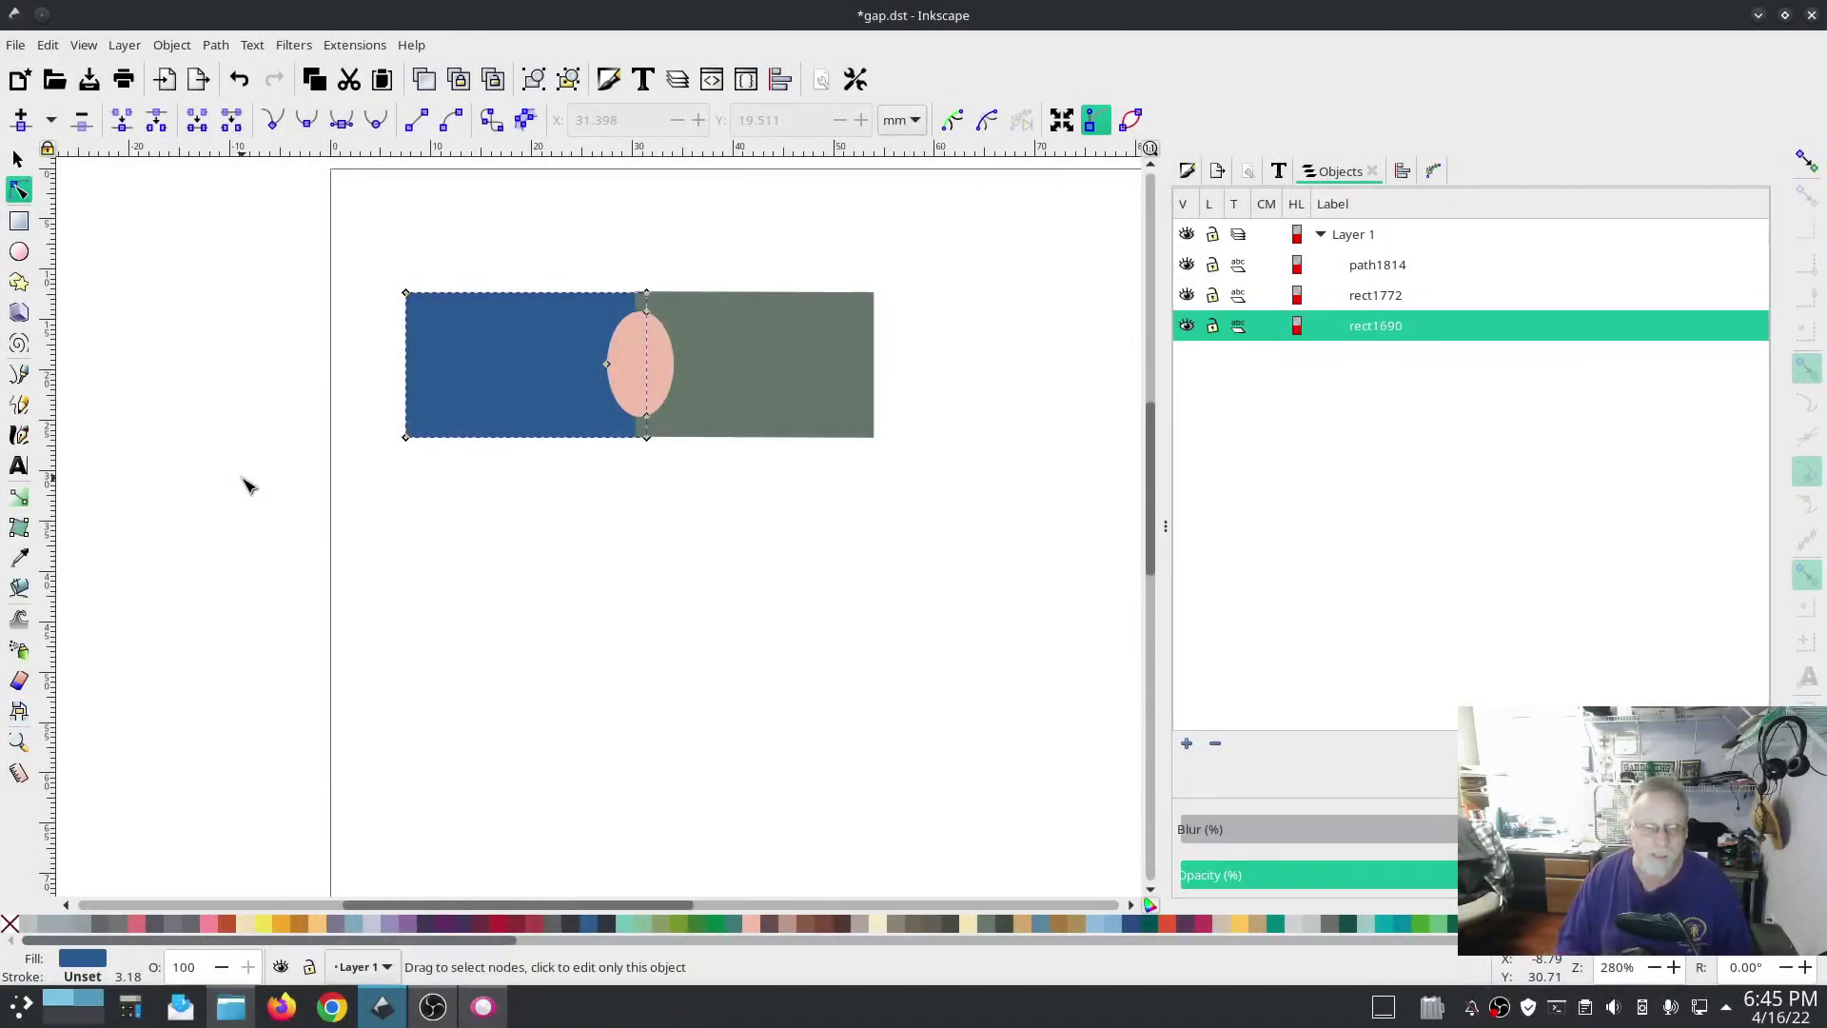
{"action": "left_click", "coordinate": [587, 517]}
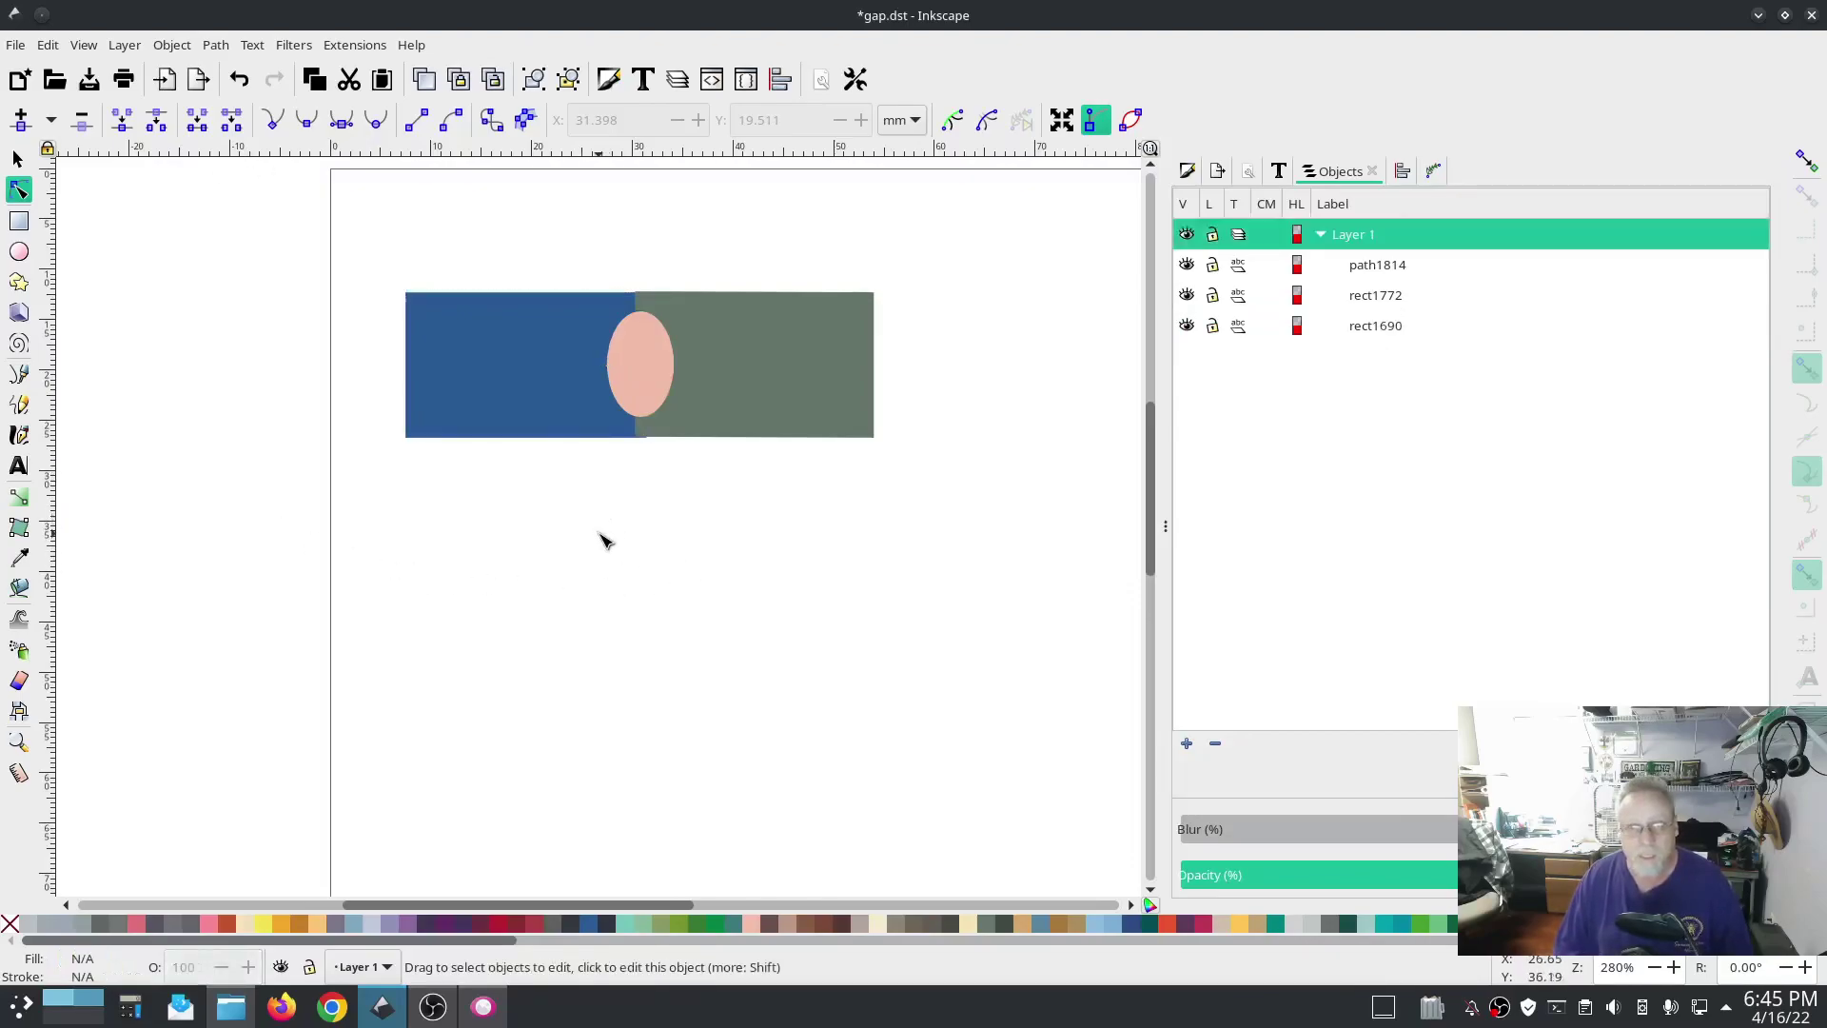